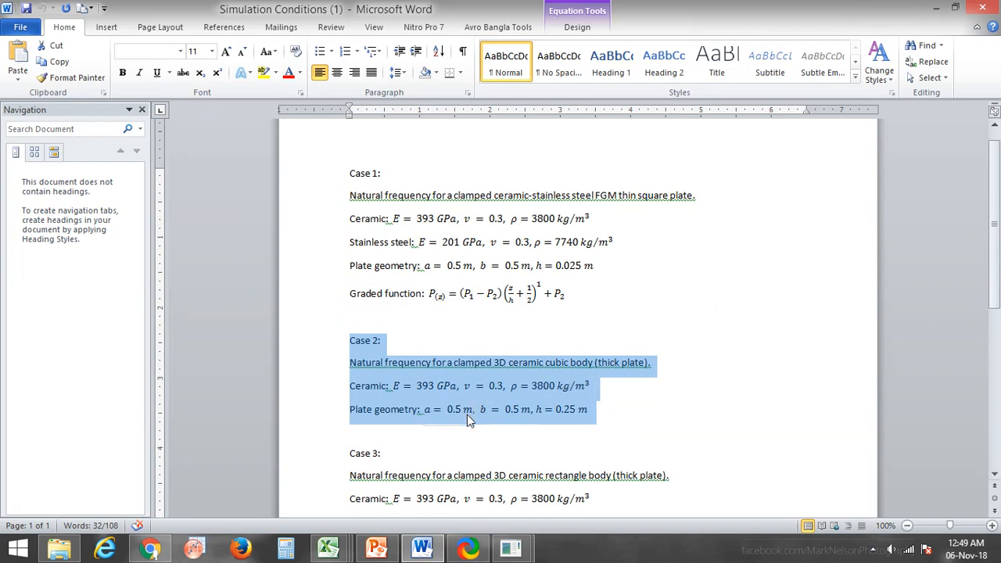
Step: Review the Case 2 thickness and ceramic properties, plus the Case 1 stainless steel properties, by highlighting them in the document
left_click(611, 422)
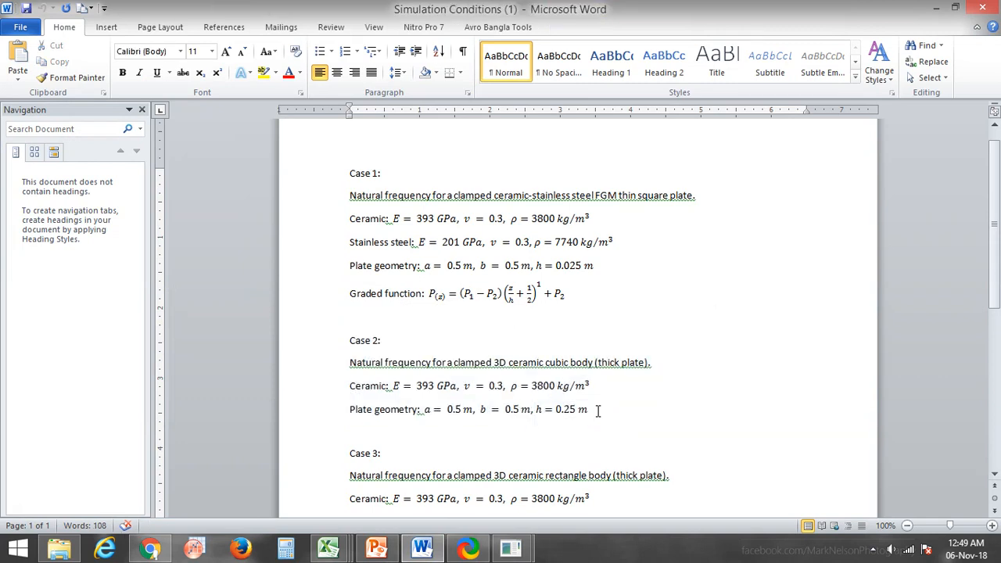
left_click_drag(599, 409, 537, 407)
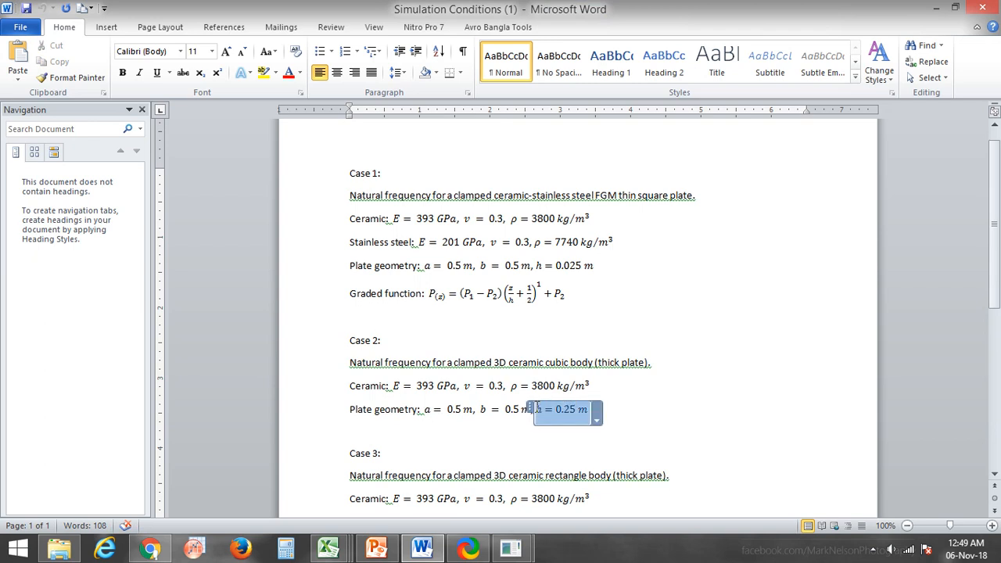
left_click(649, 418)
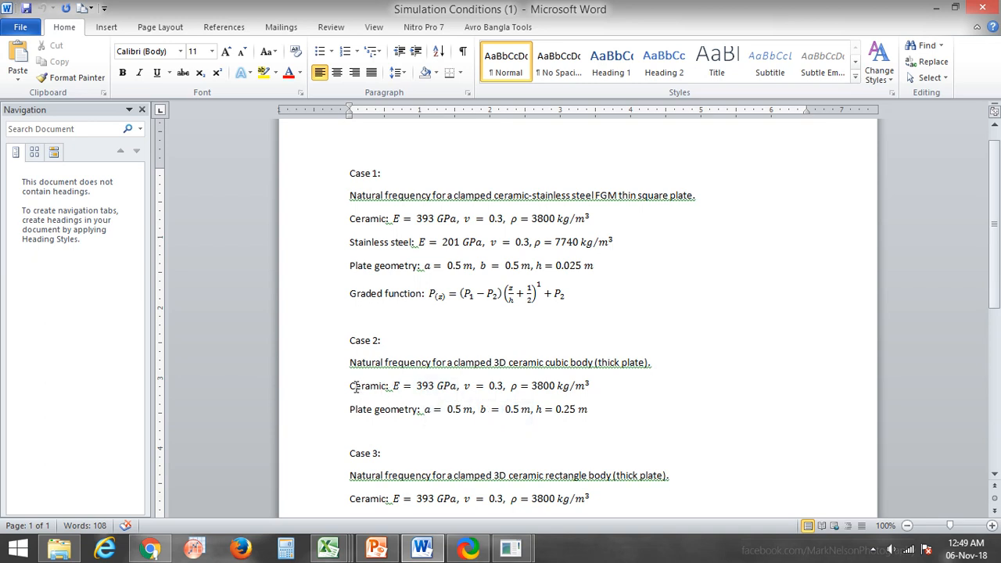
left_click_drag(355, 387, 599, 402)
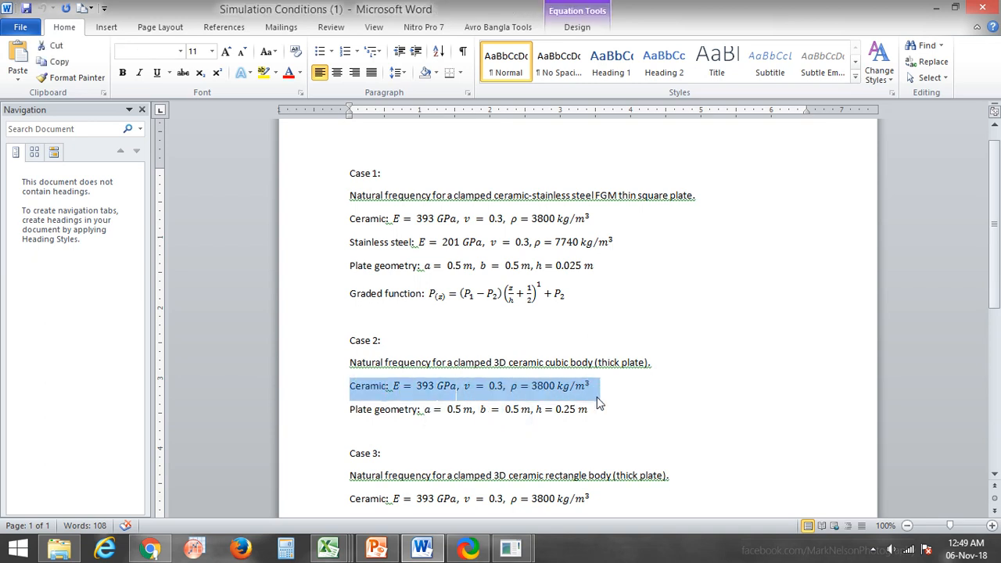
left_click_drag(350, 245, 615, 242)
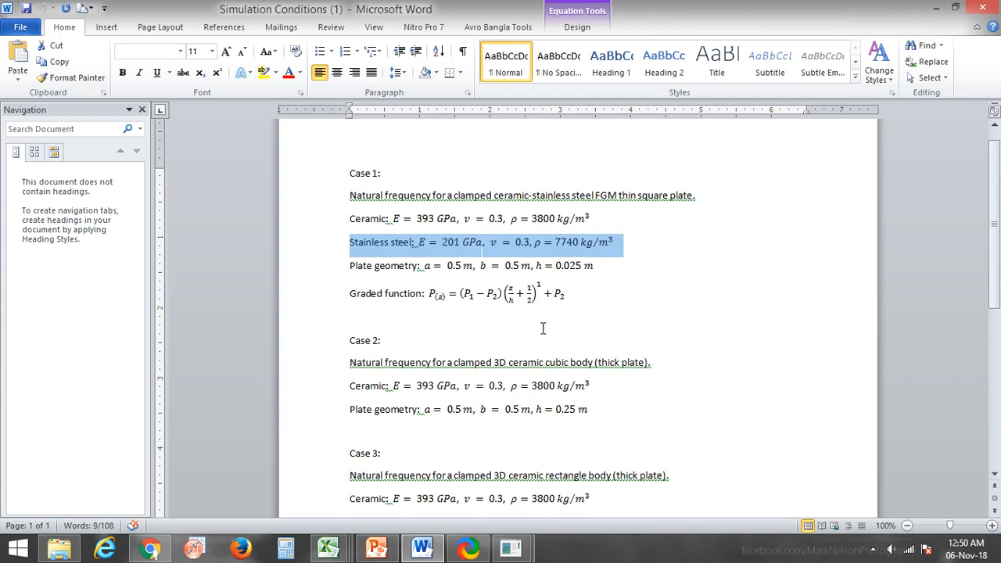
Step: Switch to the PowerPoint presentation, examine the FGM distribution laws on slide 10, and return to the Word document
left_click(376, 548)
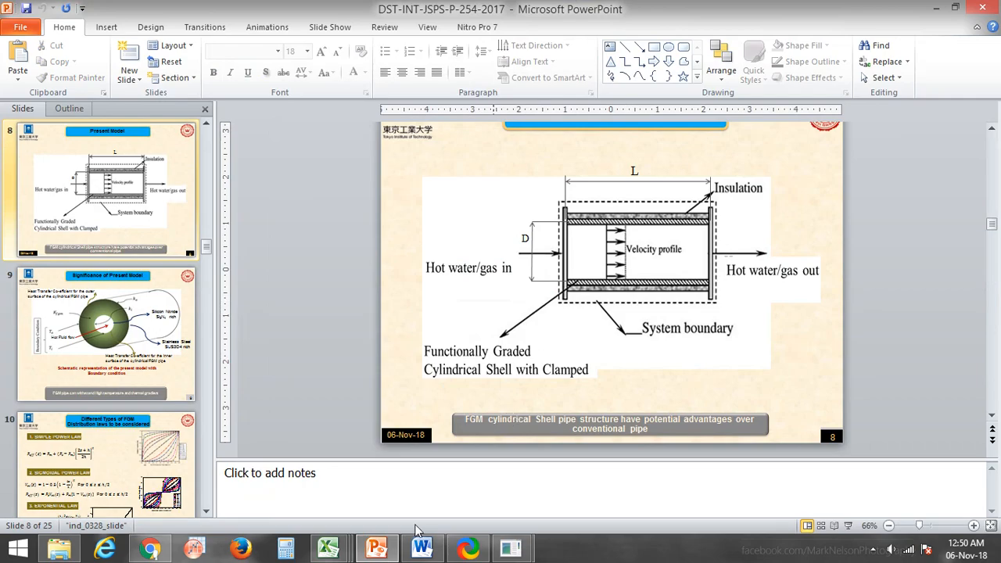
scroll(454, 457, "up", 10)
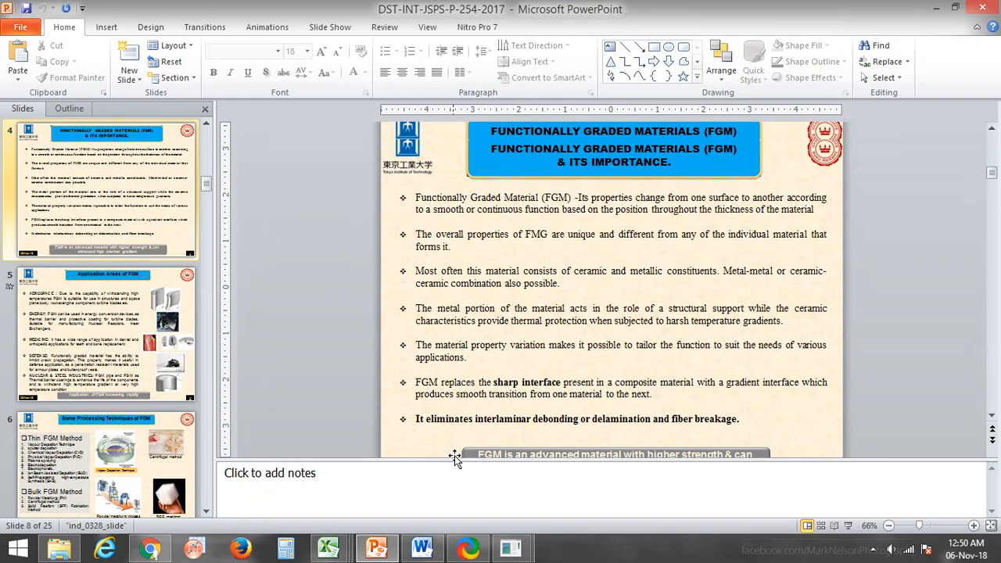
scroll(454, 455, "down", 6)
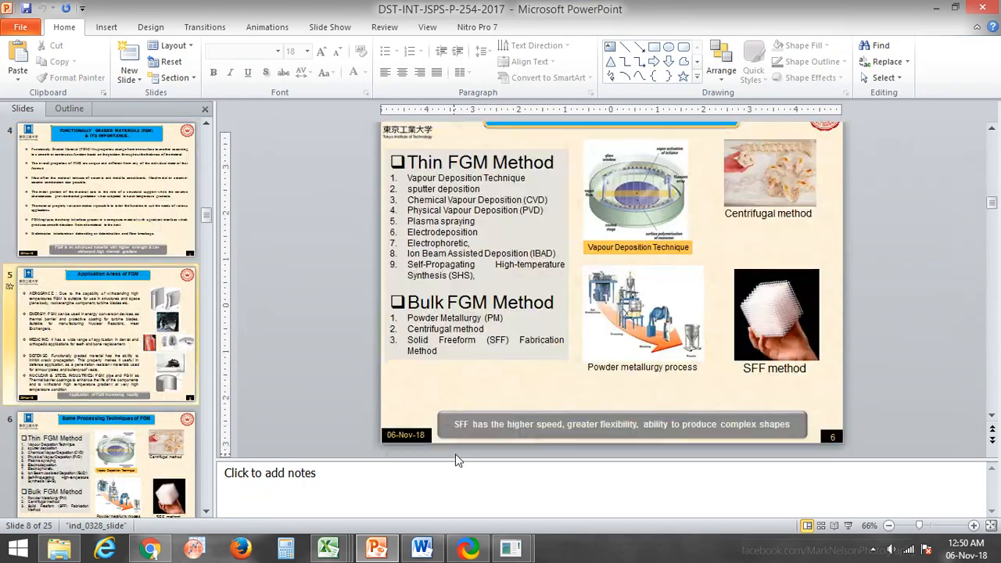
scroll(455, 454, "down", 5)
scroll(456, 454, "up", 1)
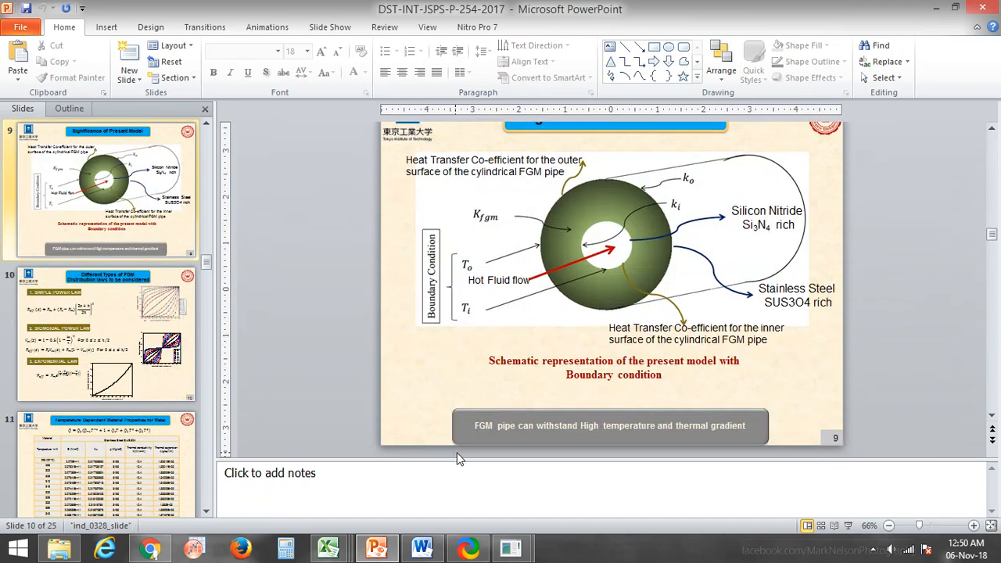
scroll(459, 458, "down", 1)
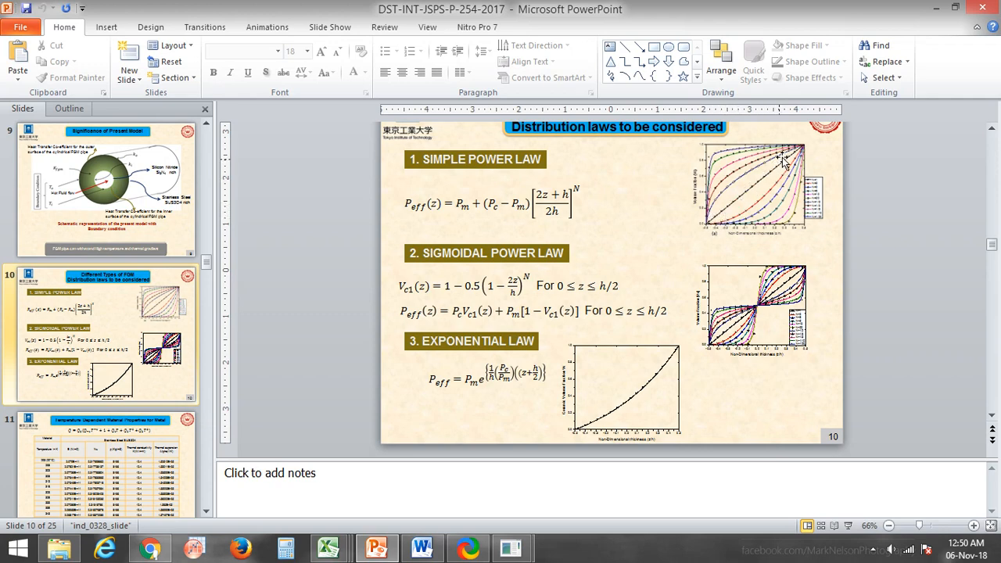
mouse_move(504, 551)
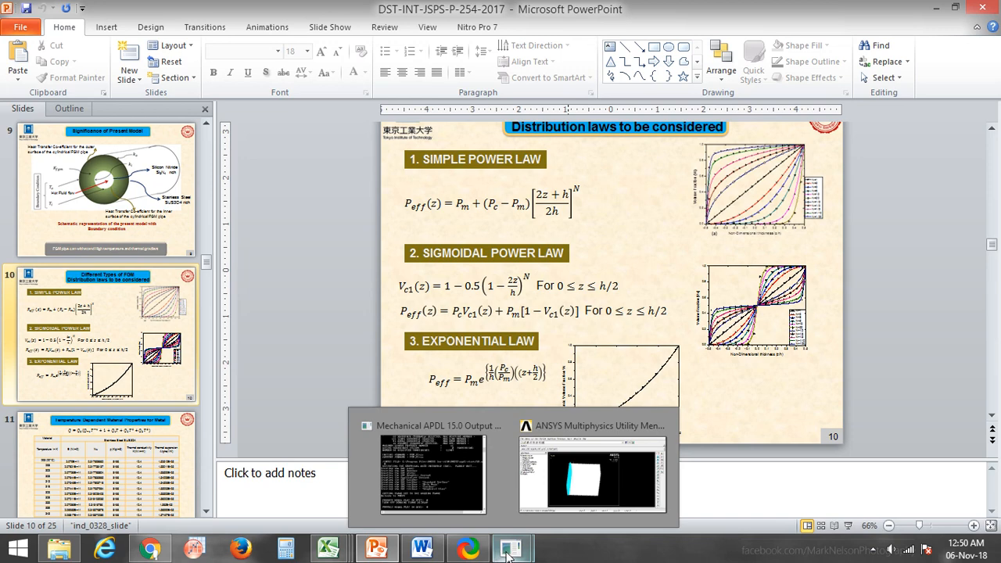
mouse_move(415, 555)
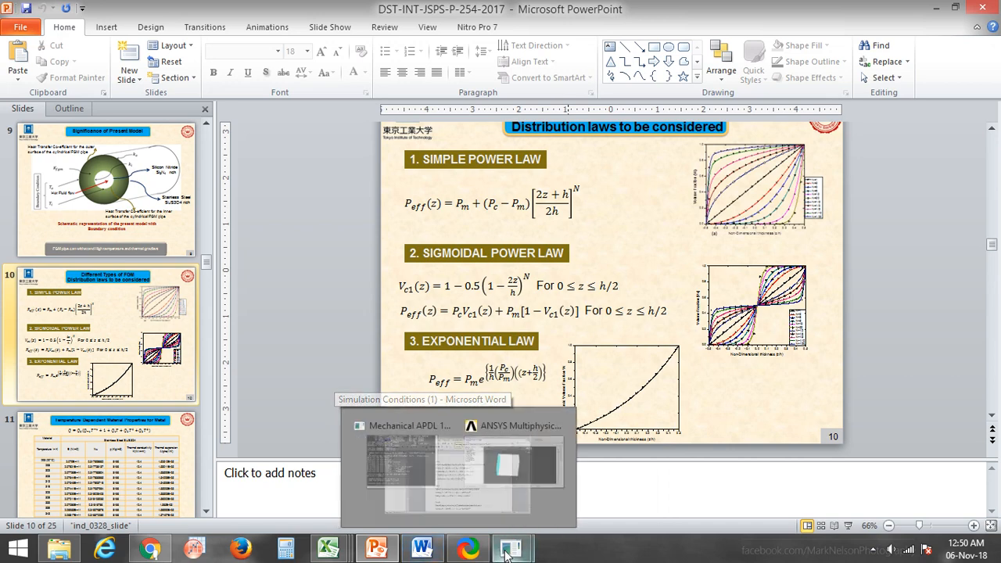
left_click(429, 553)
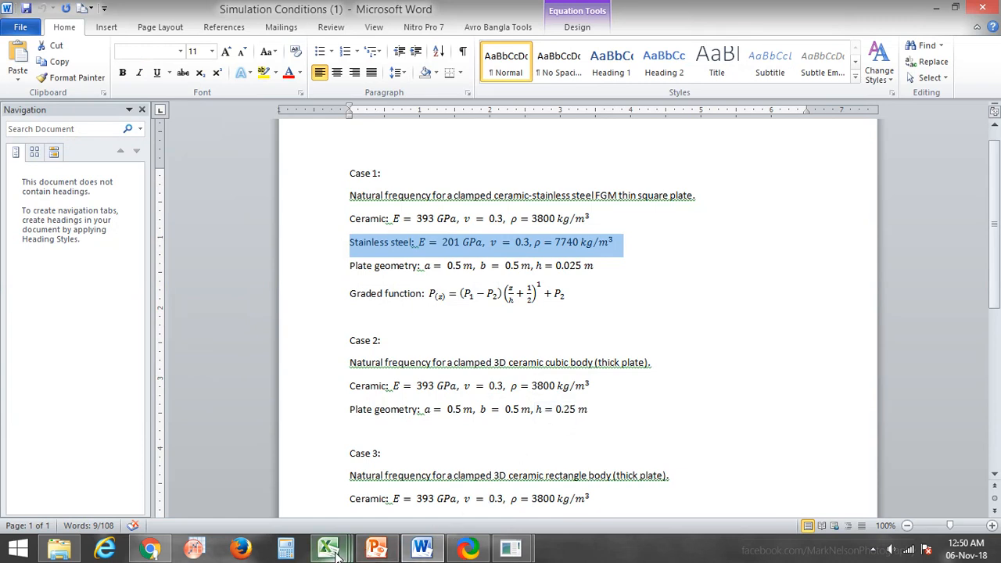
Step: Switch to the Block_Modelling workbook in Excel and examine the layer thickness formula in cell K11
mouse_move(333, 554)
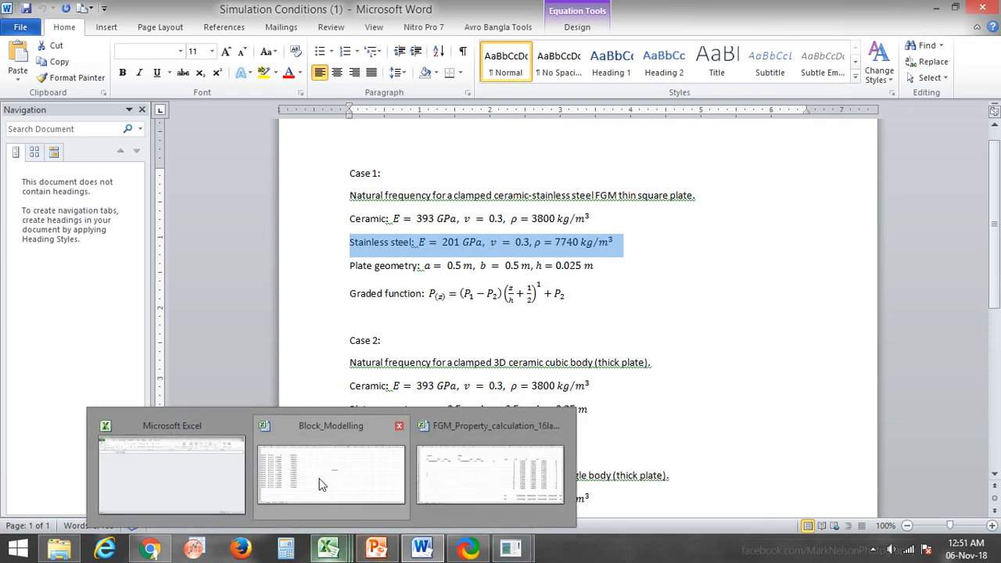
mouse_move(321, 481)
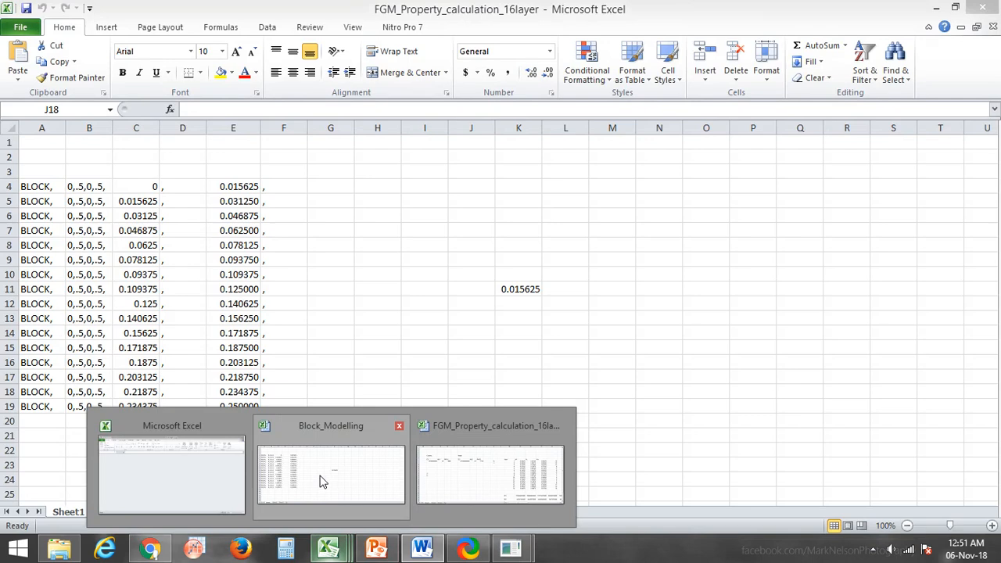
left_click(332, 482)
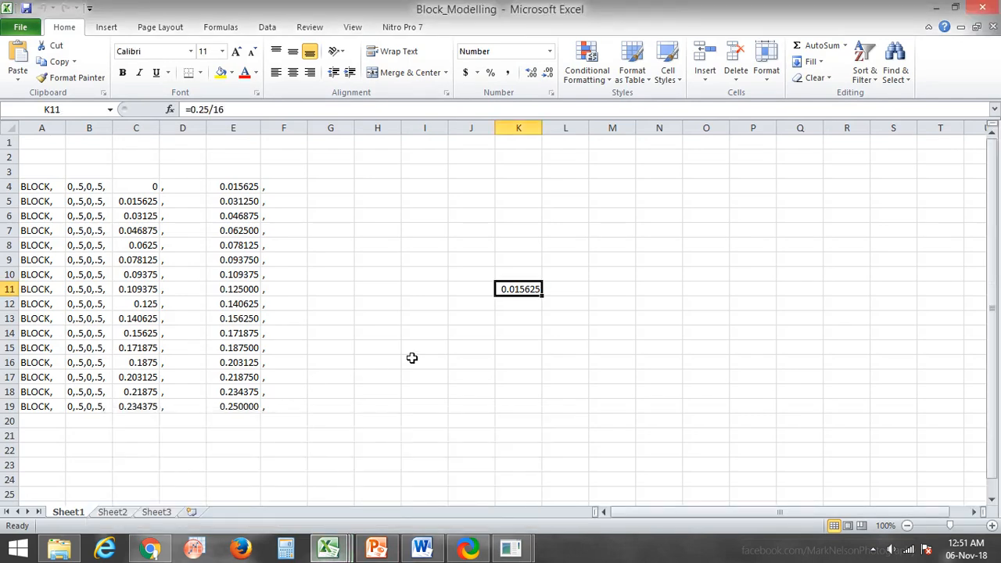
left_click(500, 423)
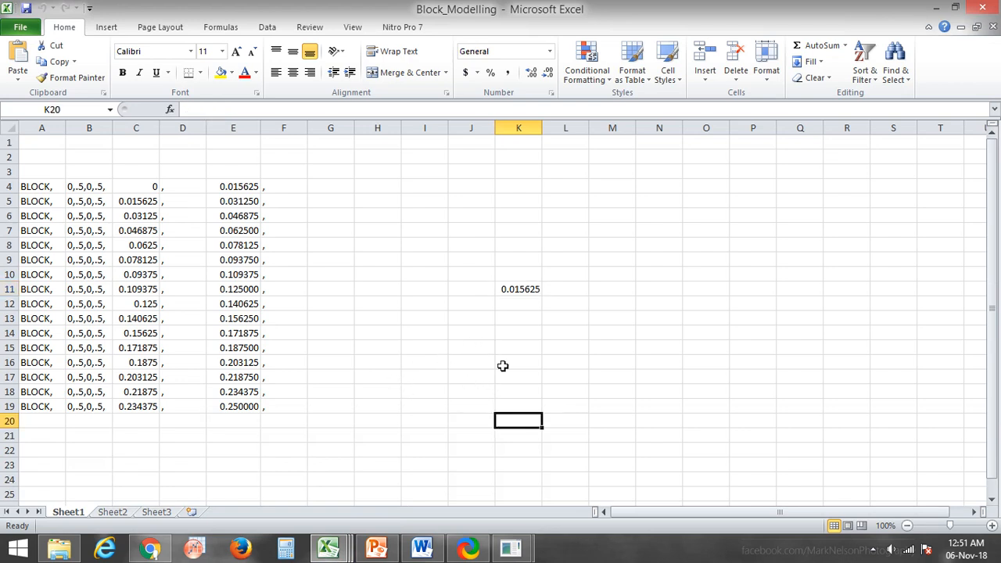
left_click(509, 288)
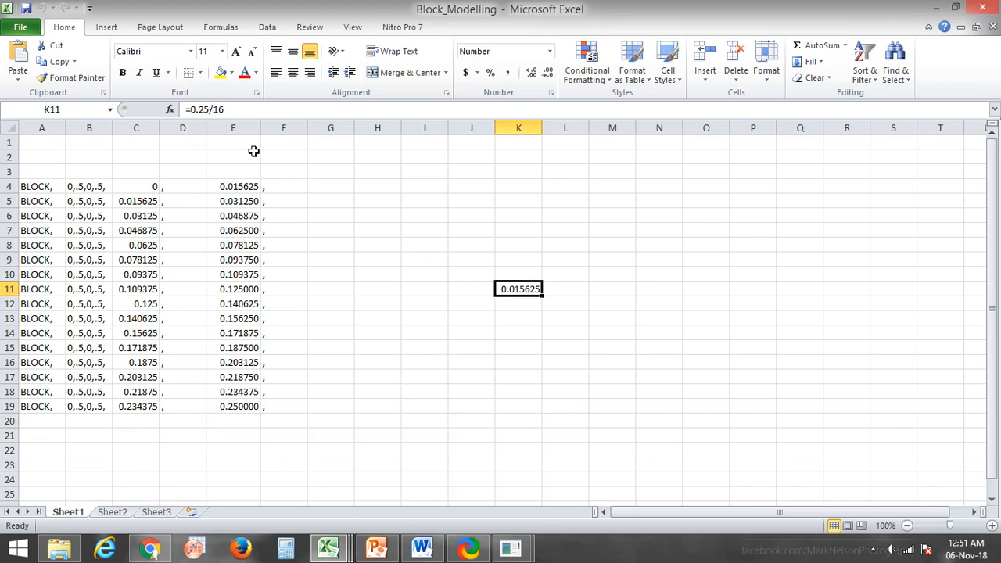
double_click(196, 109)
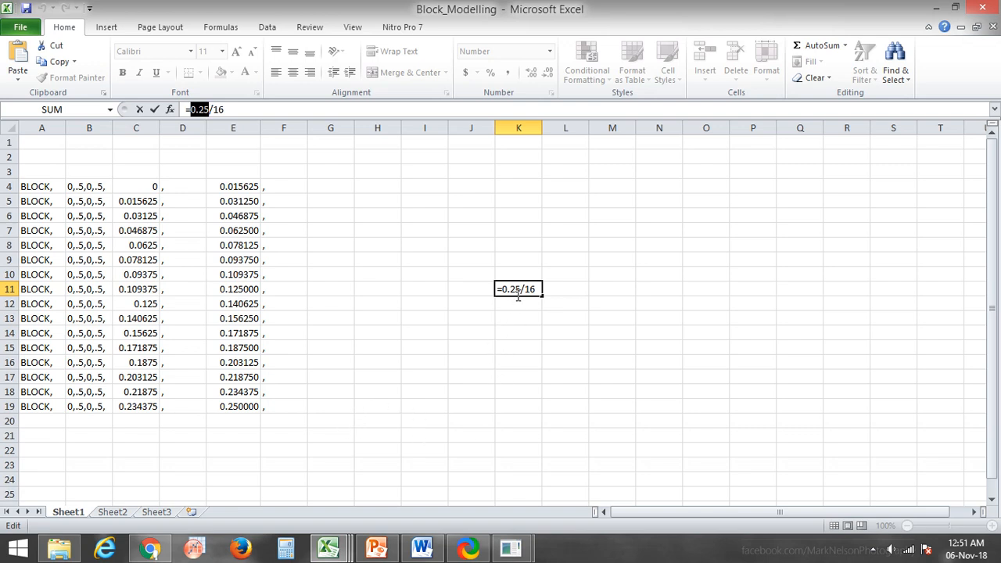
left_click(522, 401)
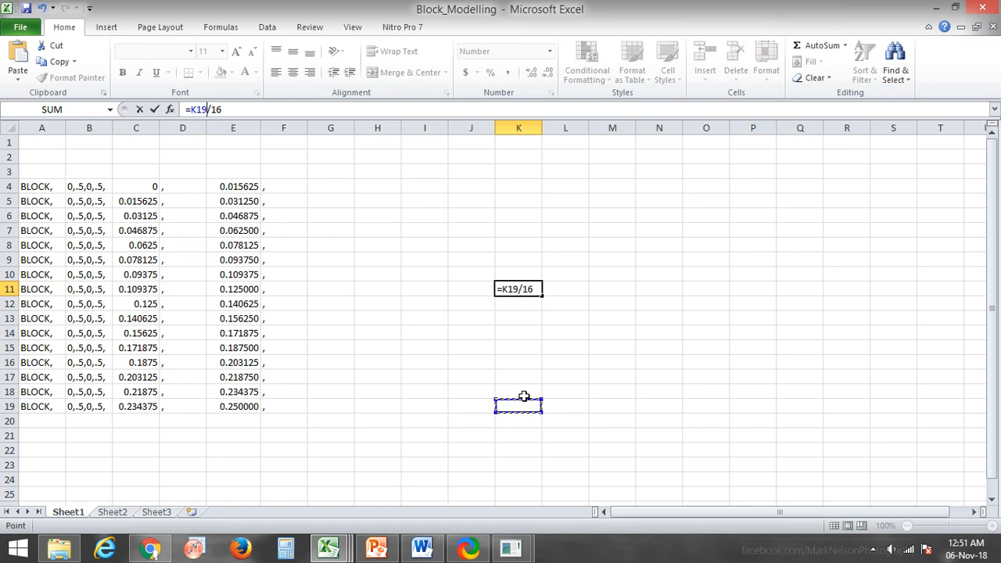
key("Escape")
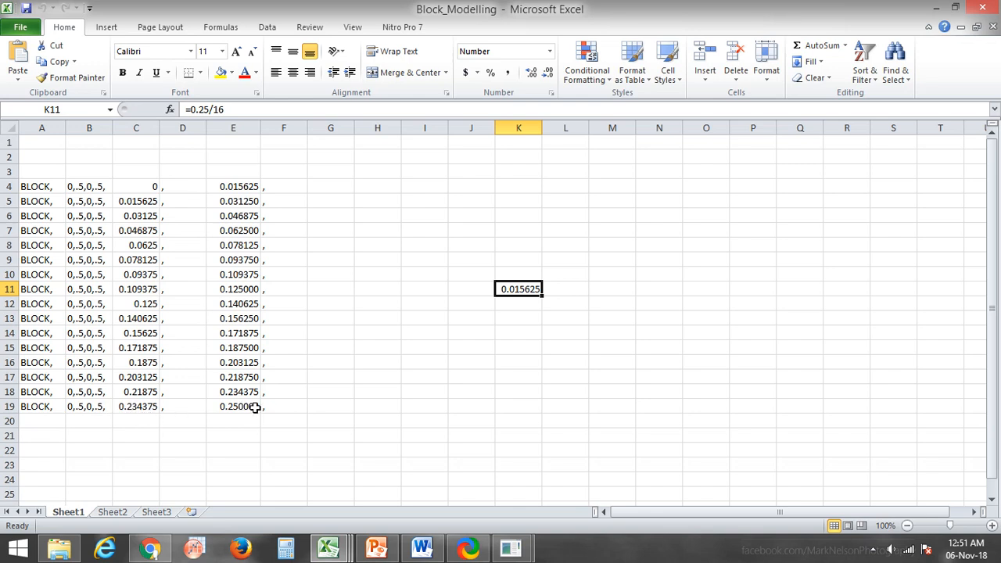
Step: Copy the BLOCK command table in A4:F19 and switch to the ANSYS Multiphysics window
left_click_drag(292, 409, 39, 202)
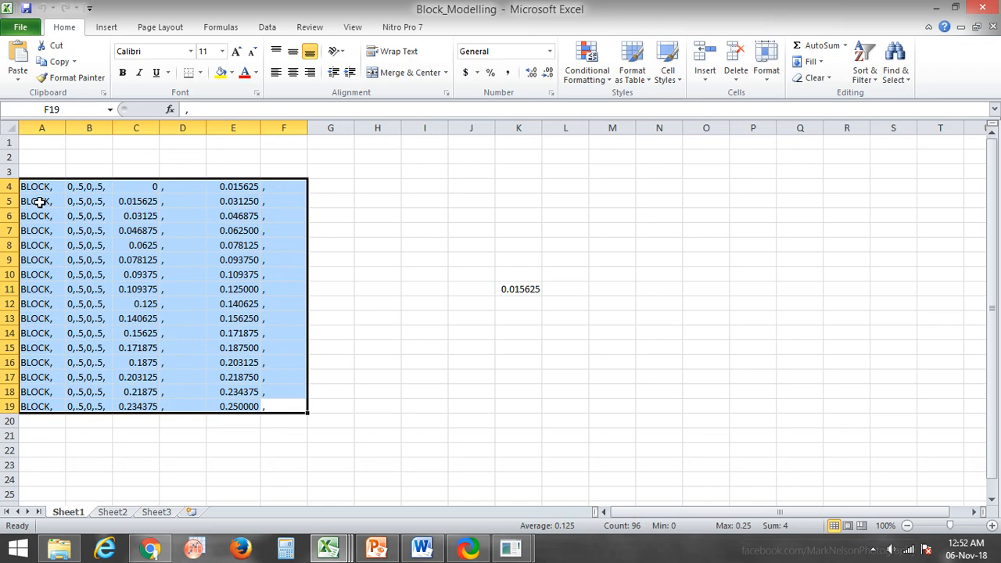
key("ctrl+c")
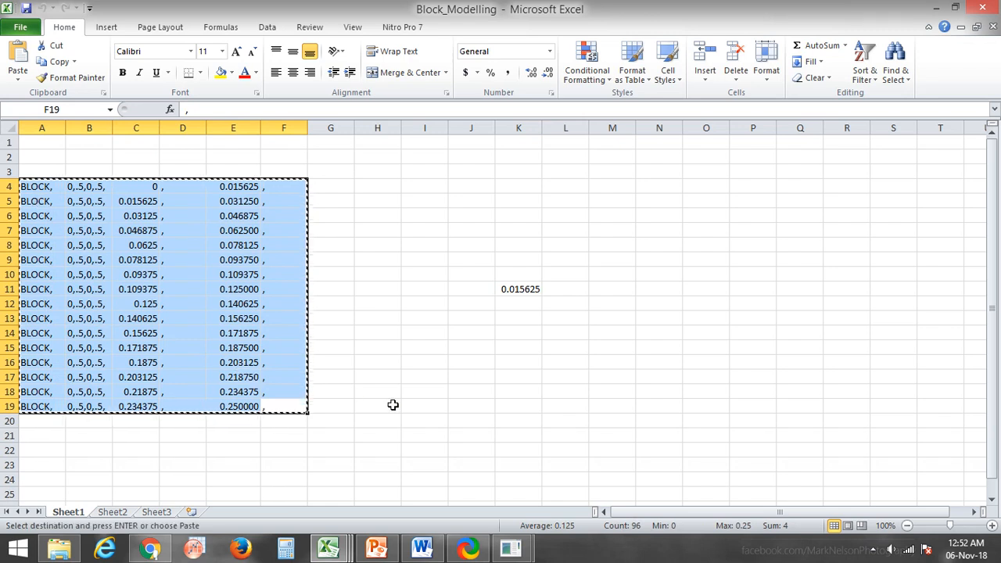
mouse_move(510, 549)
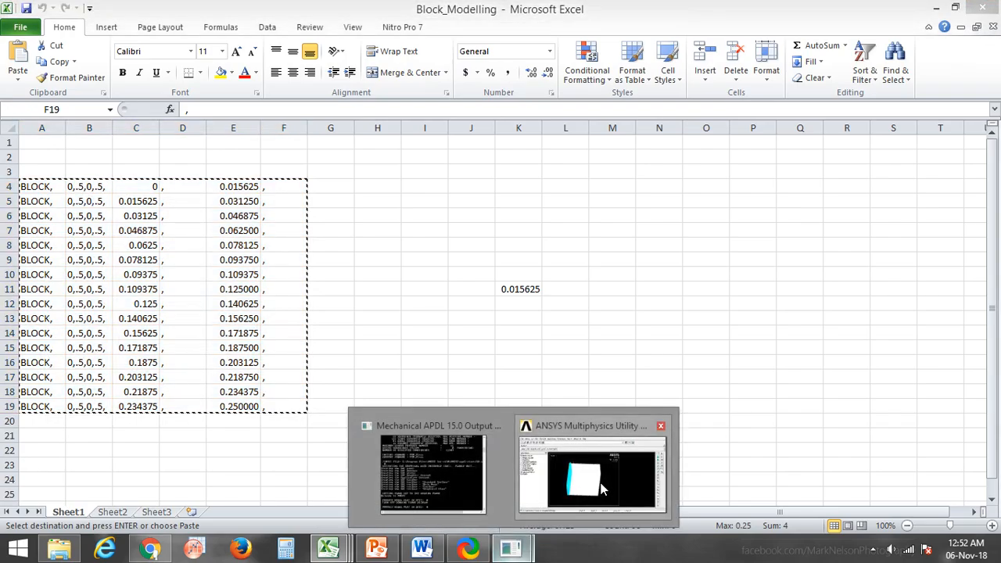
left_click(513, 448)
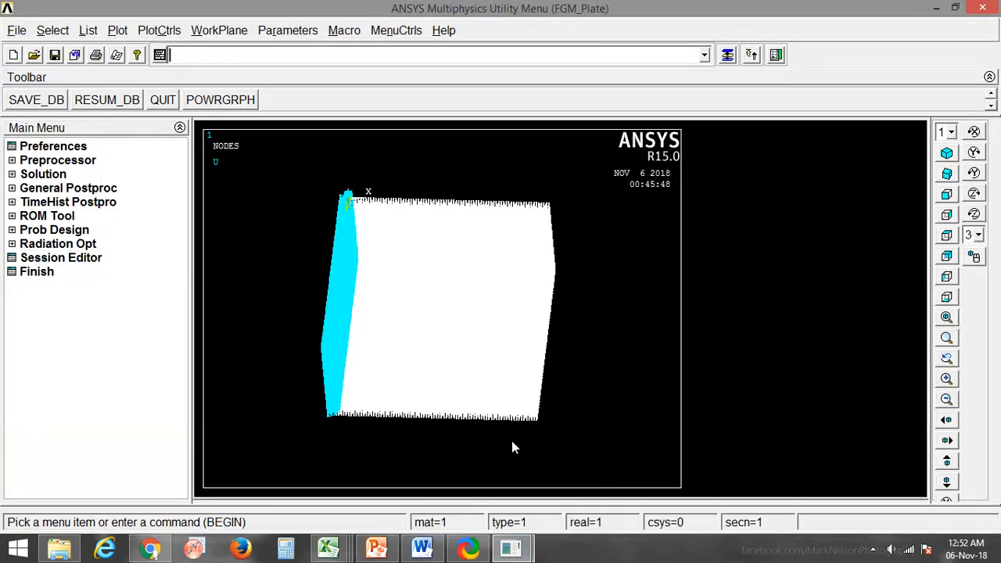
Step: Clear the current database and start a new one with the Do not read file option
left_click(17, 30)
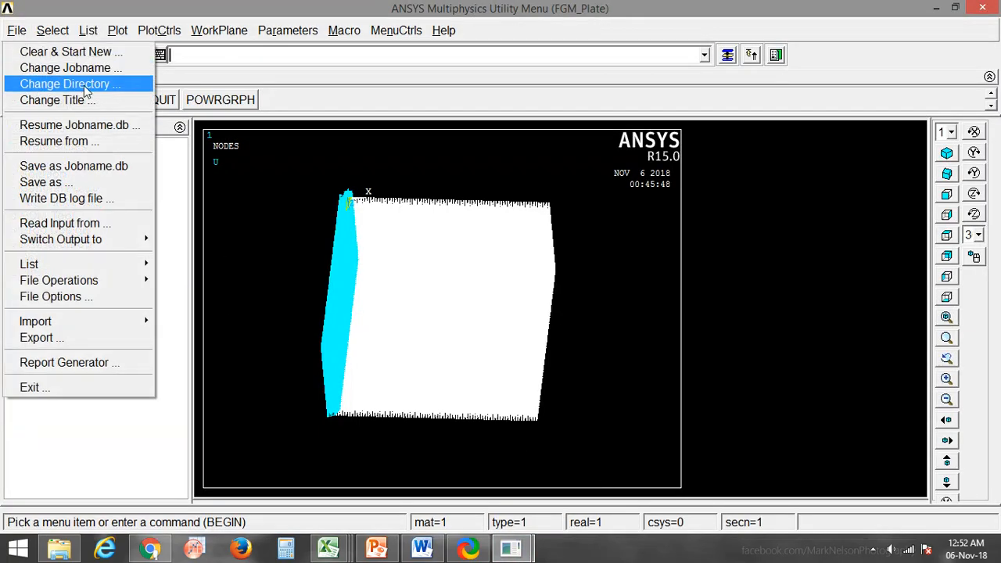
left_click(92, 51)
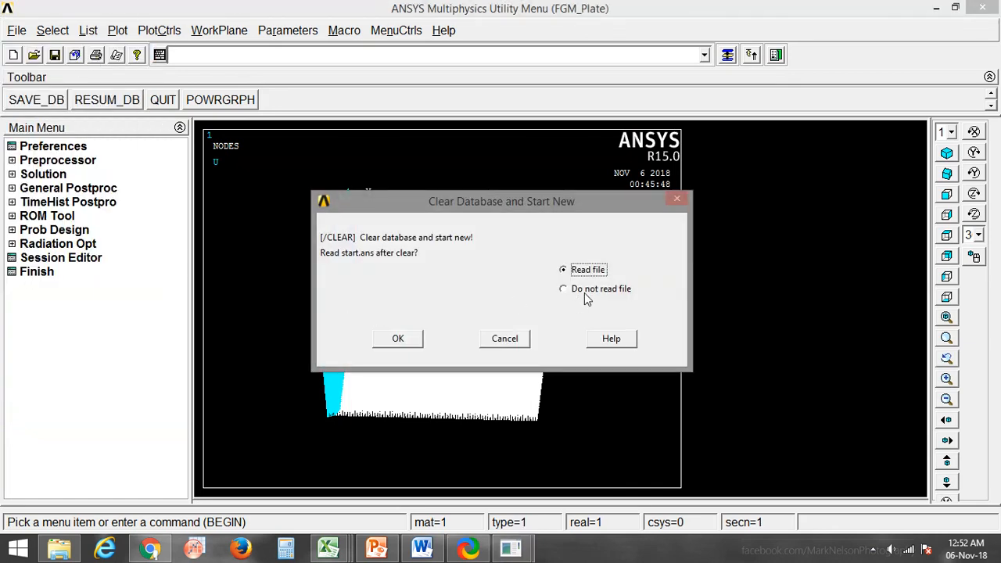
left_click(564, 289)
left_click(398, 339)
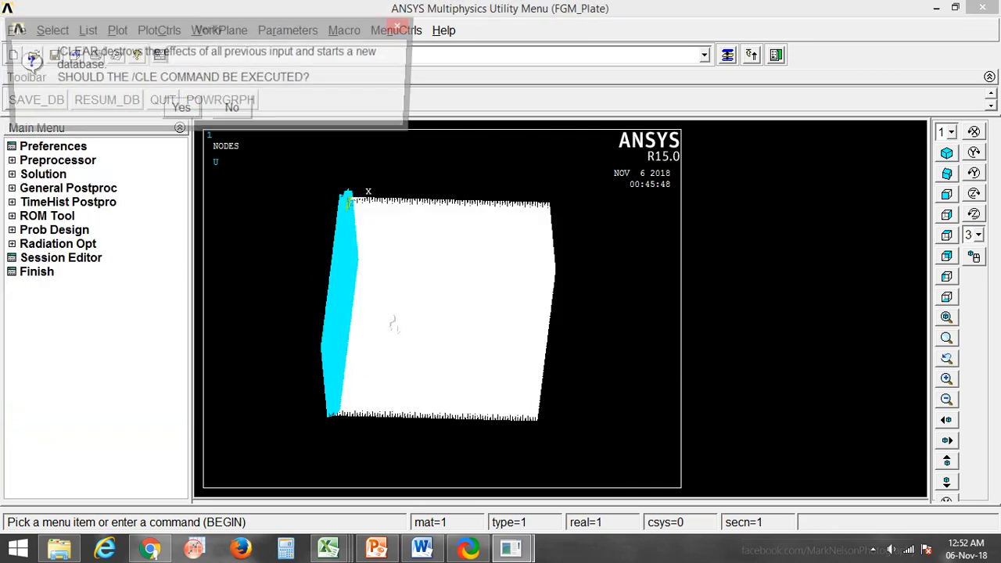
left_click(183, 108)
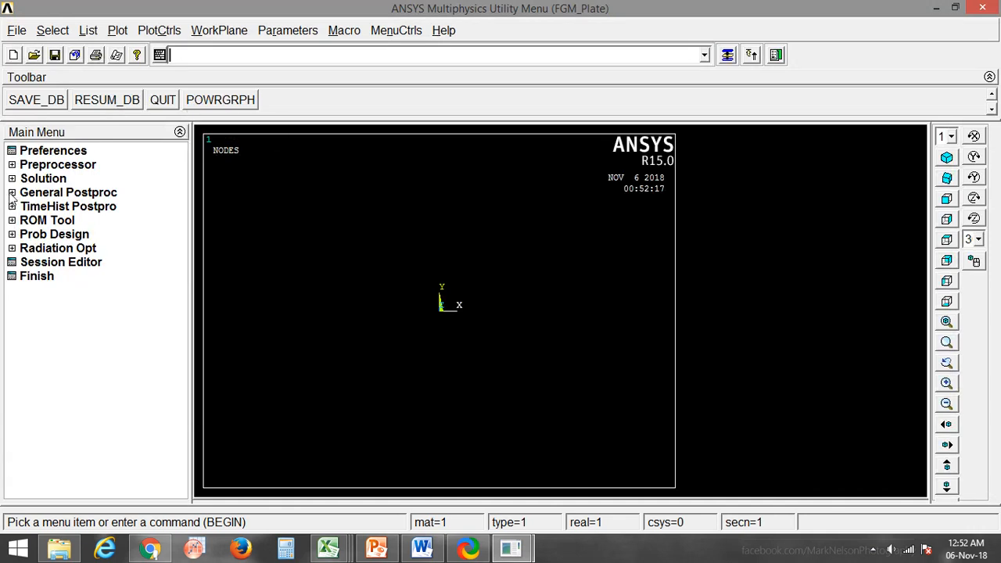
Step: Define element type 1 as the structural solid Brick 8 node 185 in the preprocessor
left_click(62, 165)
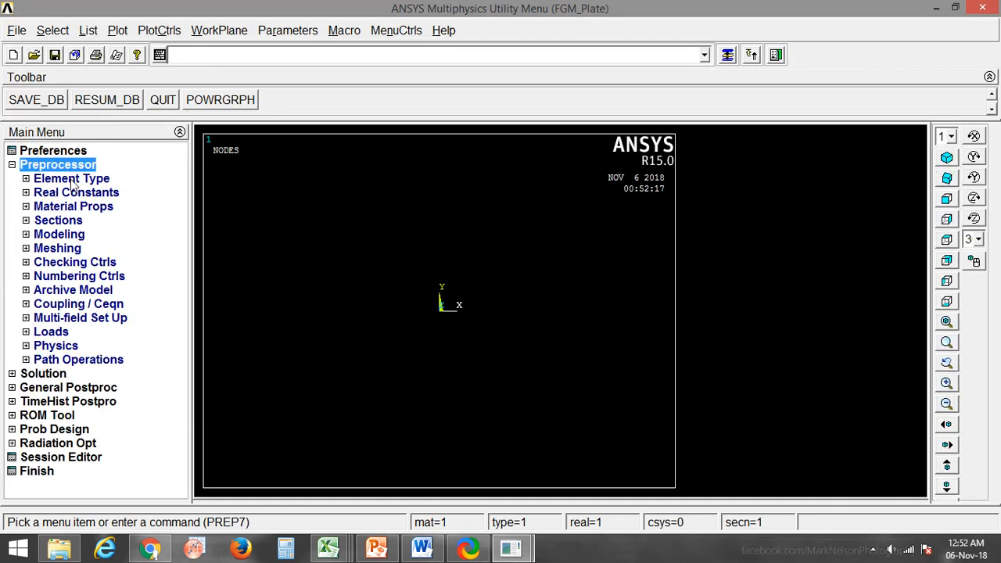
left_click(71, 179)
left_click(78, 194)
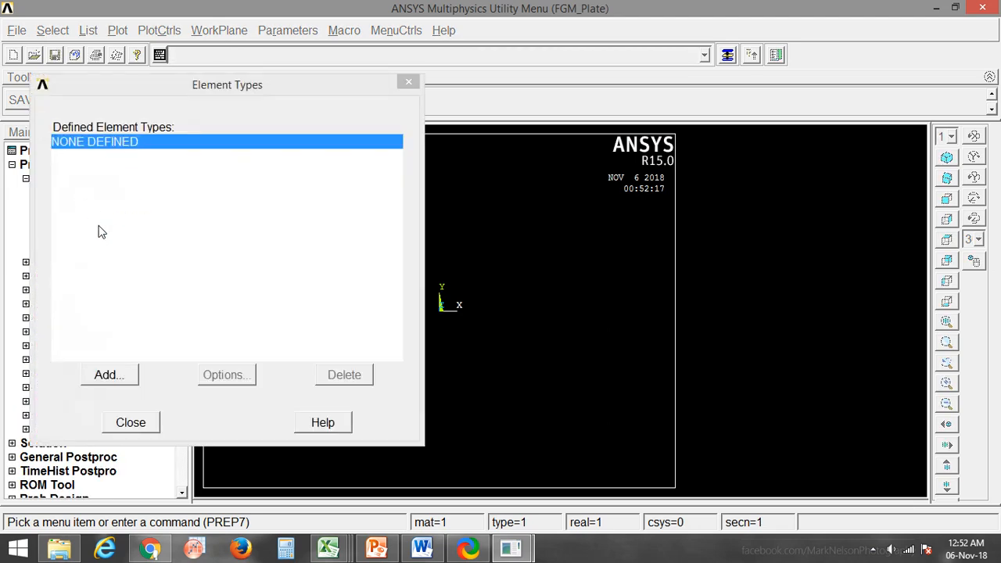
left_click(109, 375)
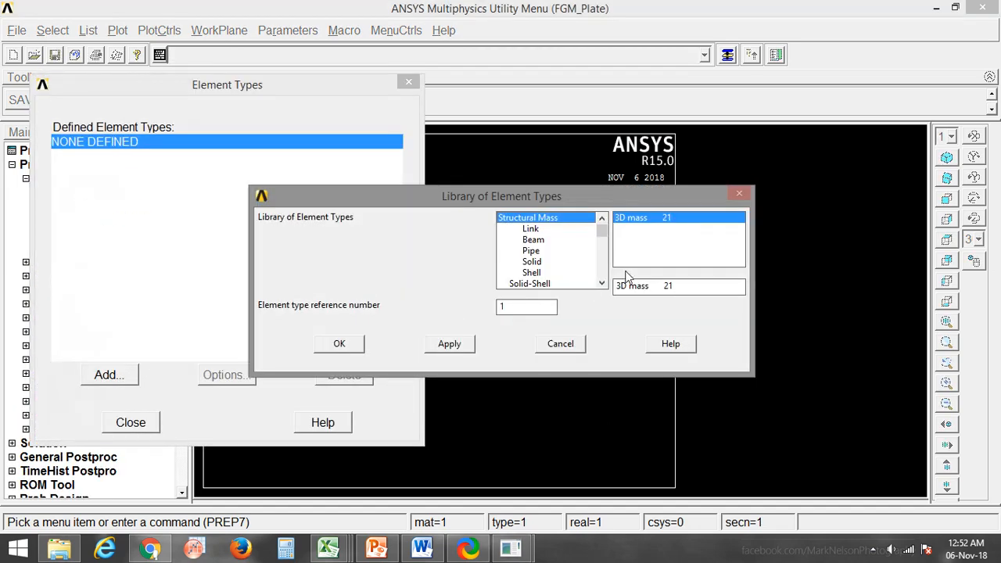
left_click(535, 241)
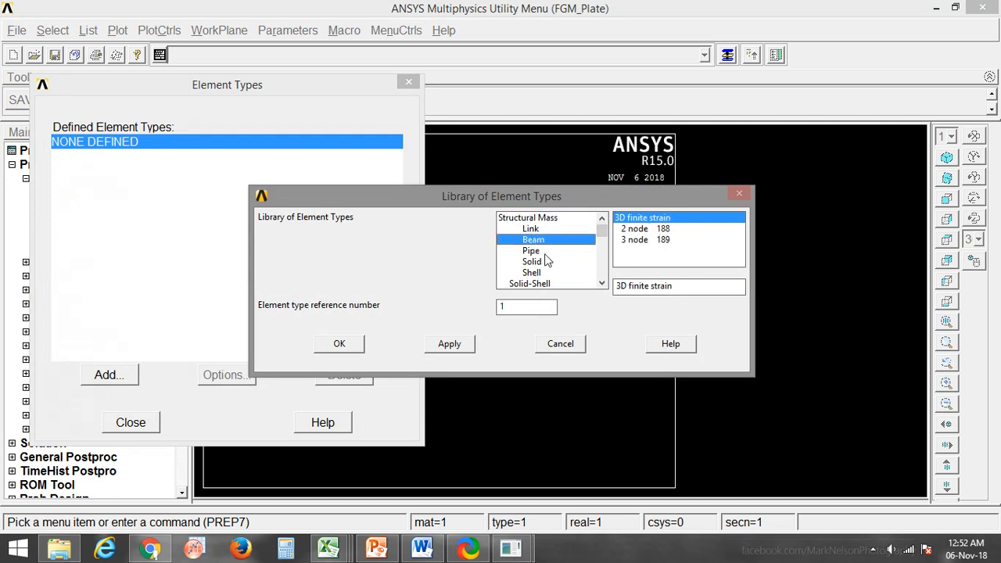
left_click(534, 262)
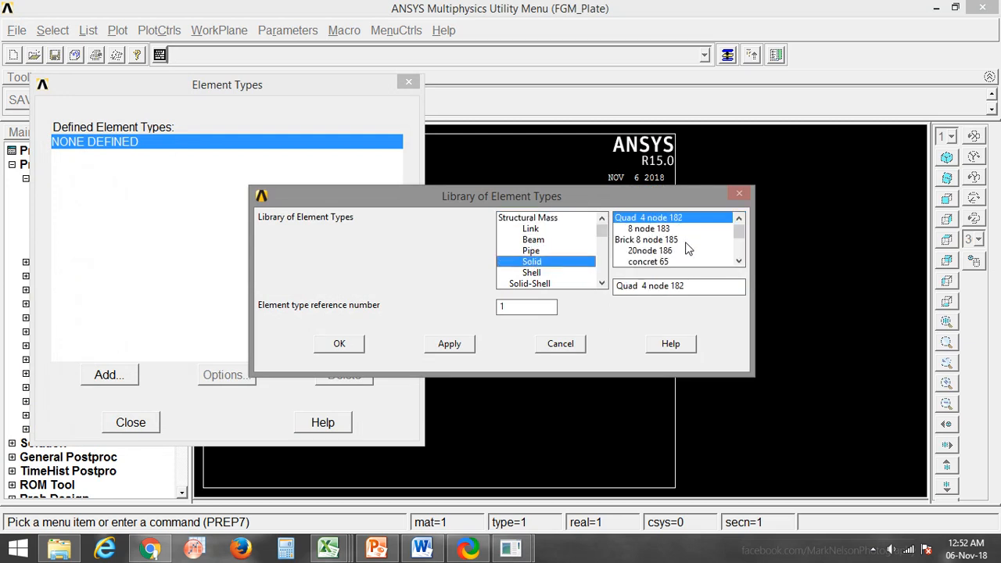
left_click(661, 242)
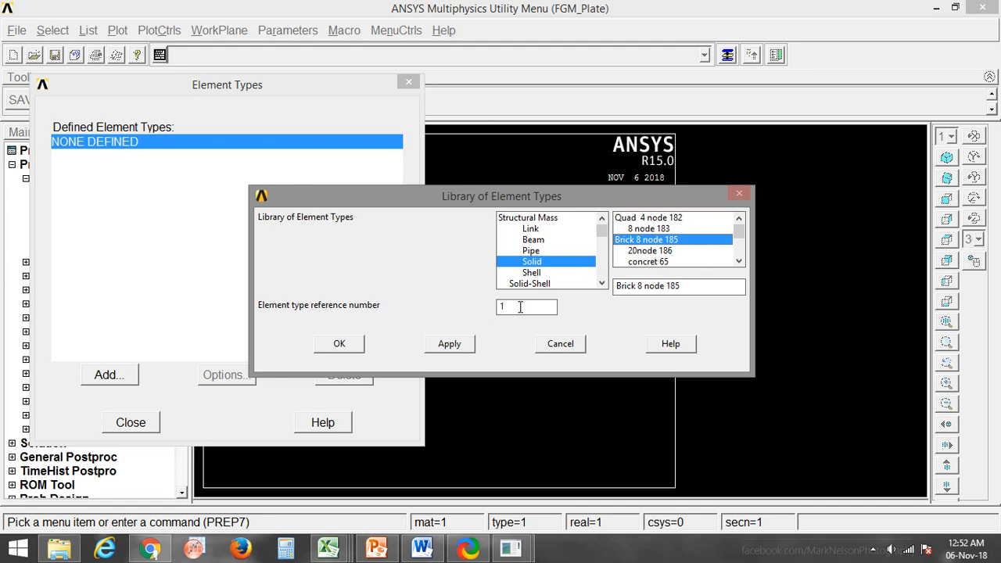
left_click(340, 345)
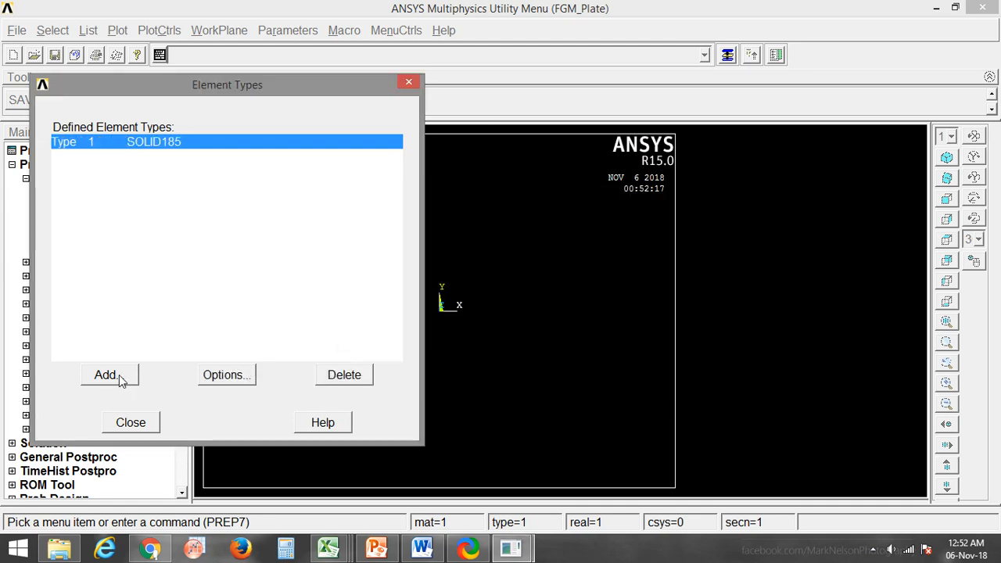
left_click(132, 423)
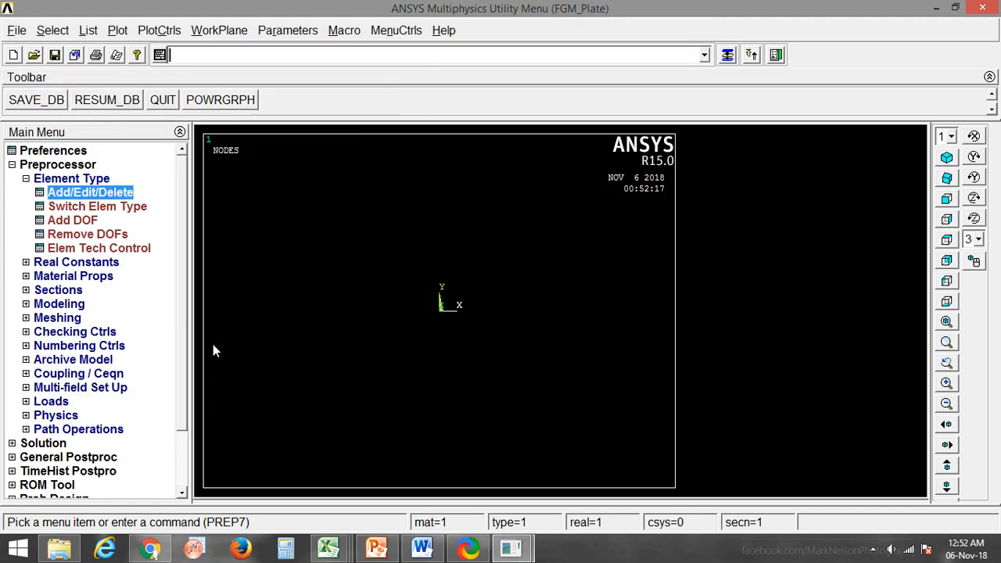
left_click(111, 196)
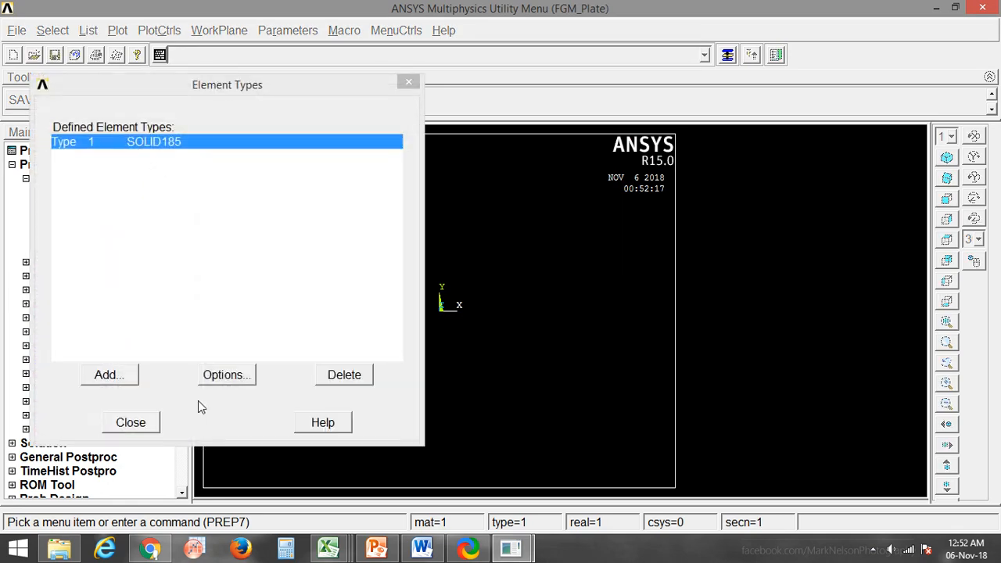
left_click(131, 423)
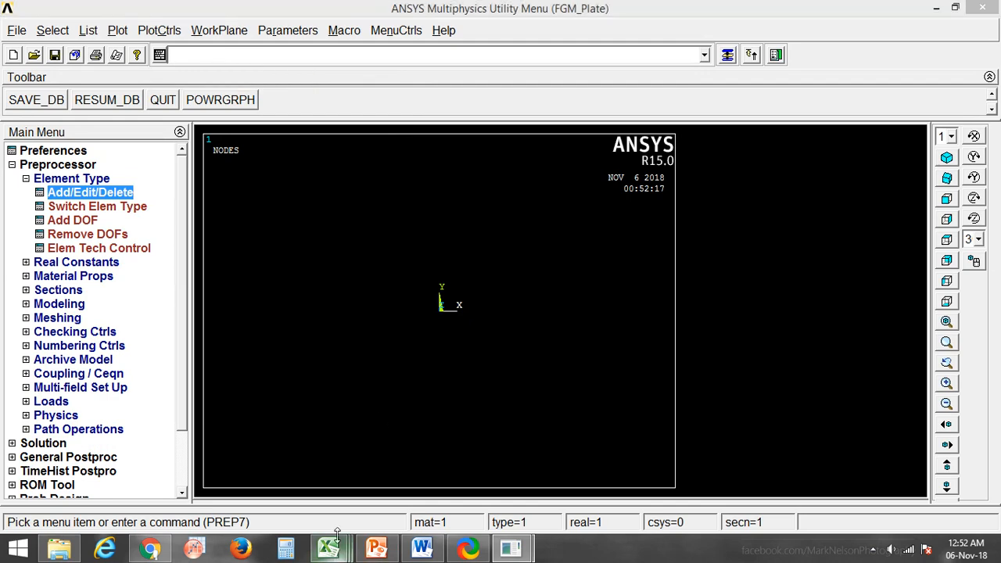
Step: Check the copied BLOCK command table in the Excel workbook, return to ANSYS, and run the pasted commands to create the 16 plate layers
mouse_move(329, 548)
left_click(346, 489)
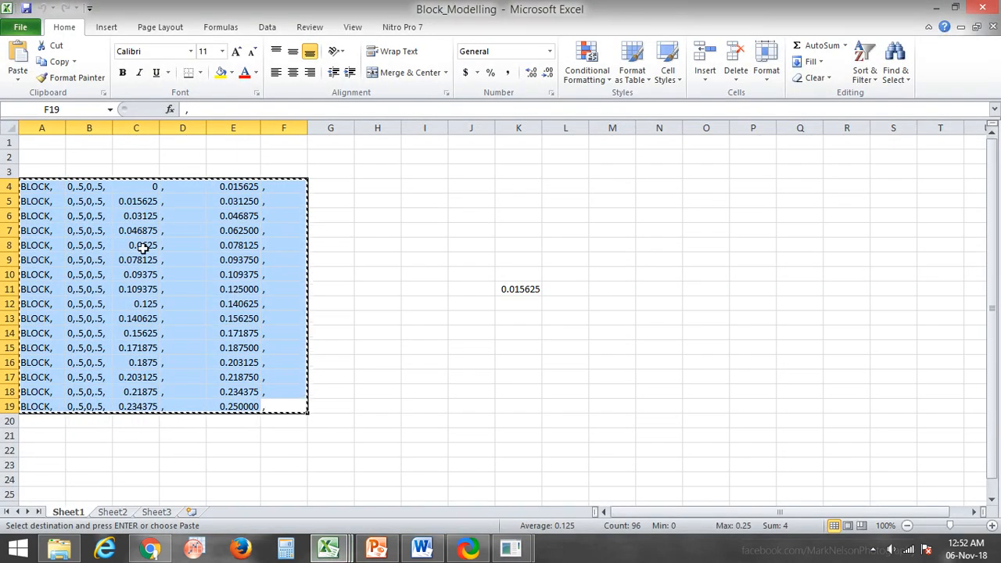
mouse_move(510, 547)
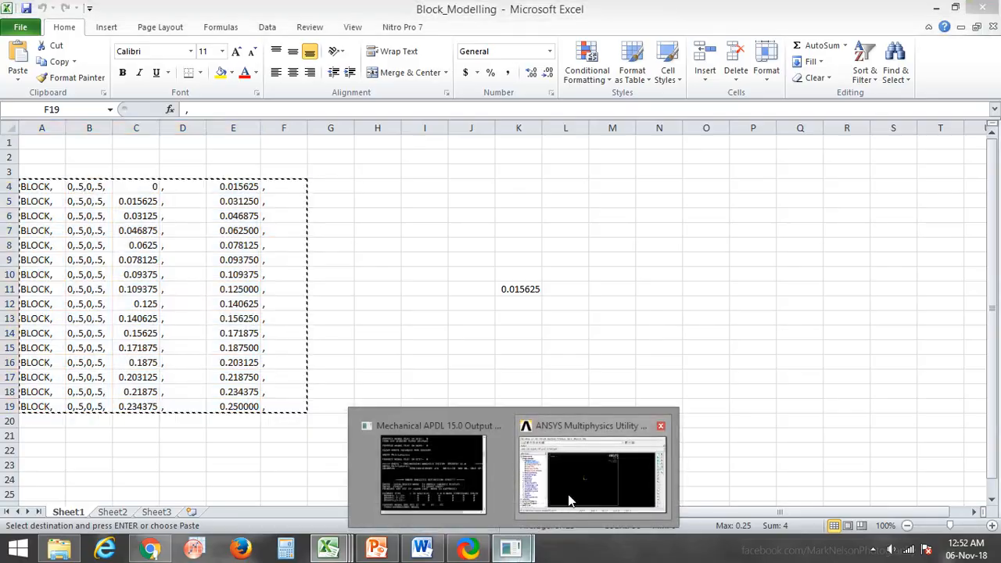
left_click(592, 399)
left_click(233, 60)
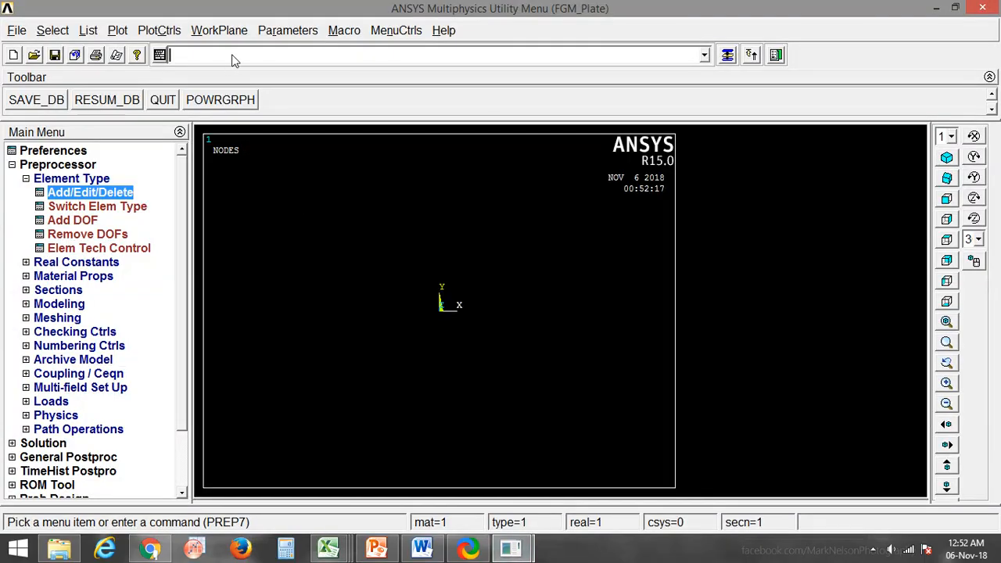
key("ctrl+v")
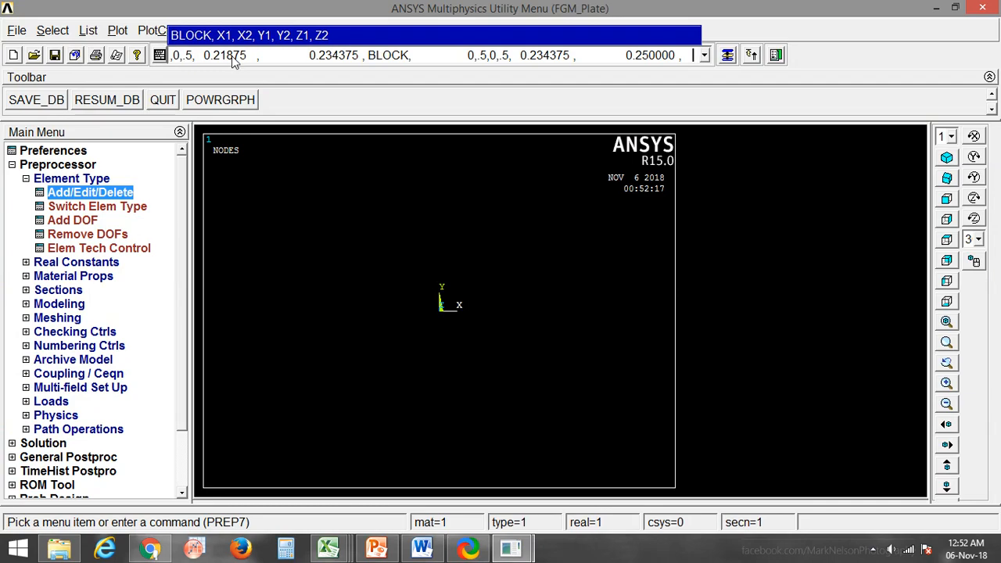
key("Return")
Step: Examine the stacked layer volumes of the plate from an angled view, up close and as a whole
mouse_move(528, 364)
right_mouse_down("ctrl")
mouse_move(447, 279)
mouse_move(526, 361)
right_mouse_up("ctrl")
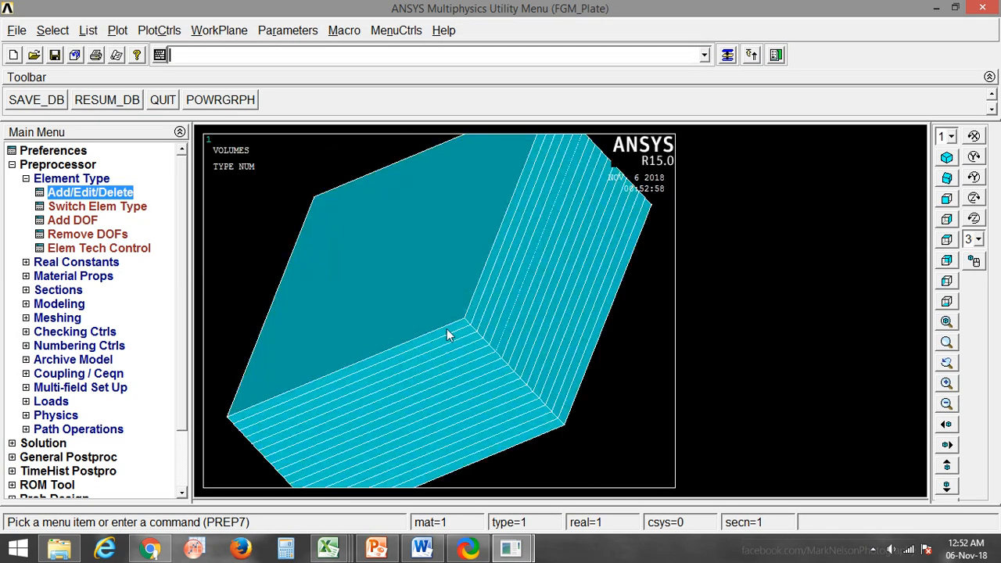
mouse_move(448, 330)
right_mouse_down("ctrl")
mouse_move(531, 403)
mouse_move(480, 334)
mouse_move(486, 348)
right_mouse_up("ctrl")
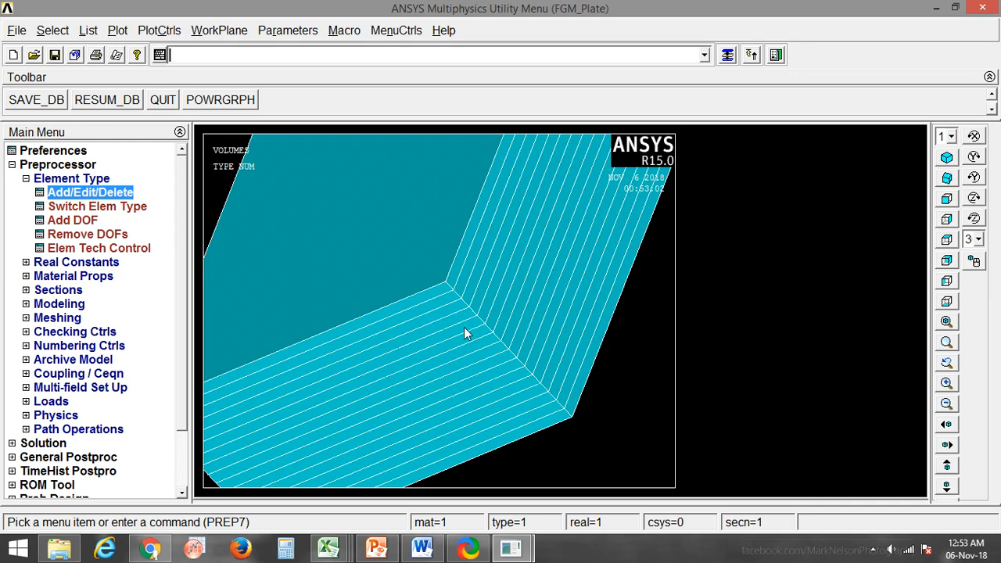
scroll(543, 416, "down", 2)
scroll(545, 418, "up", 3)
scroll(546, 418, "up", 1)
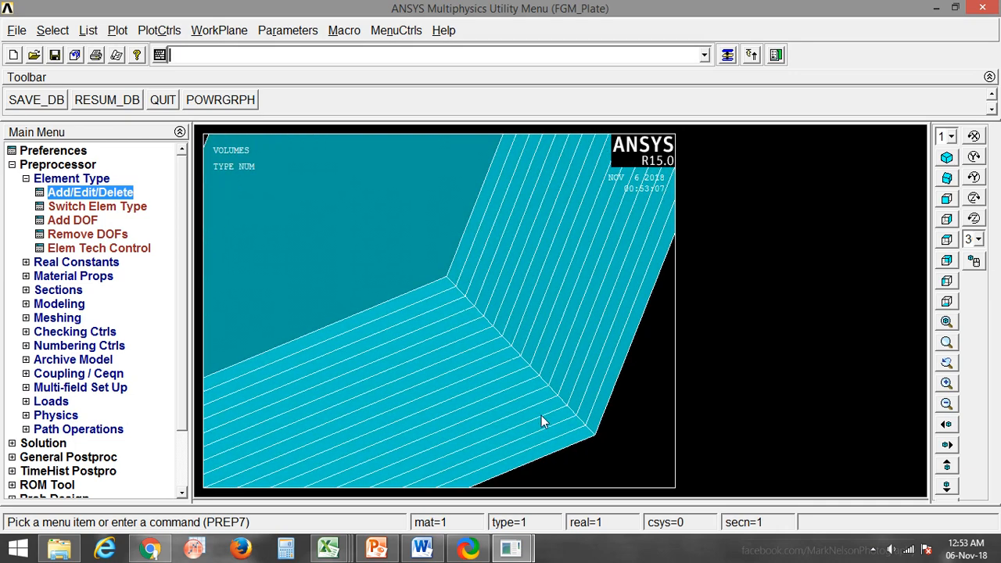
left_click_drag(539, 409, 501, 349, "ctrl")
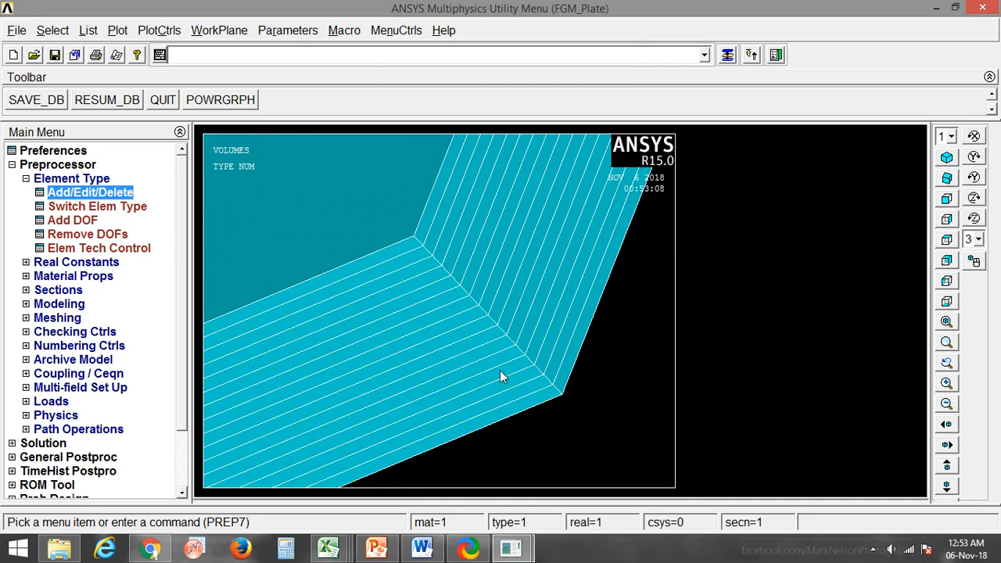
scroll(523, 400, "up", 1)
scroll(523, 400, "down", 6)
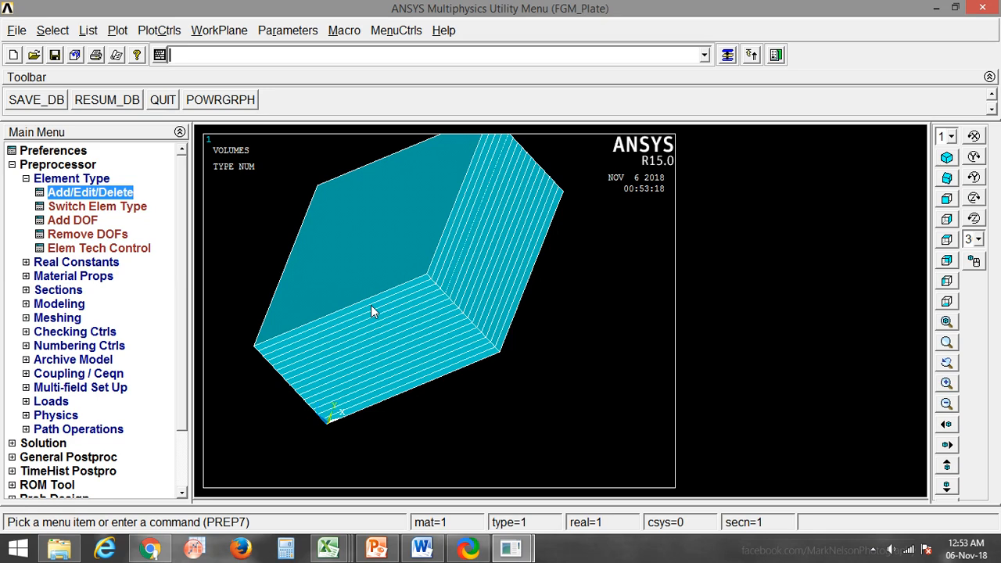
Step: Run lsel,r,p and pick the first interface line below the plate's large face to check for coincident lines, then cancel the selection
type("lsel")
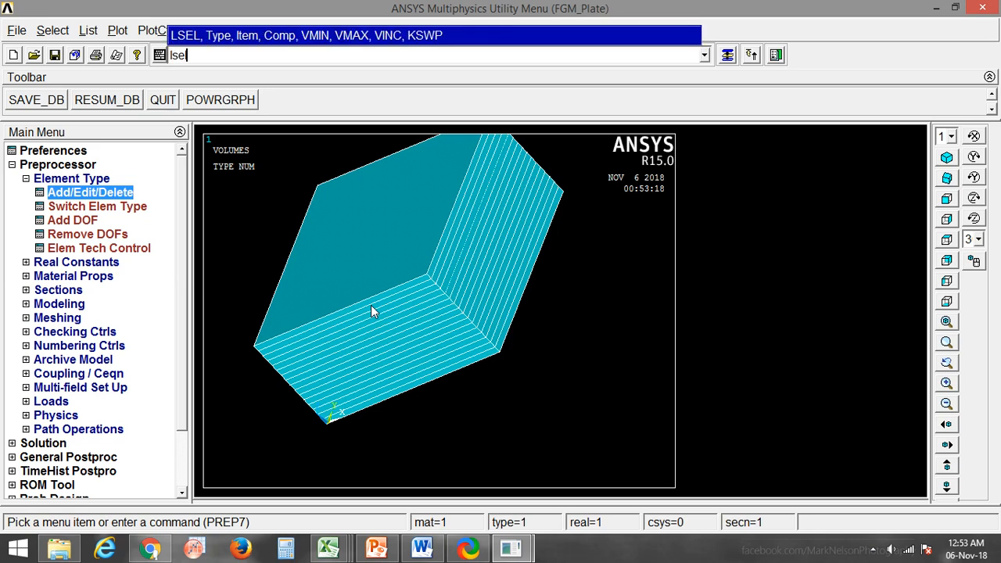
type(",r")
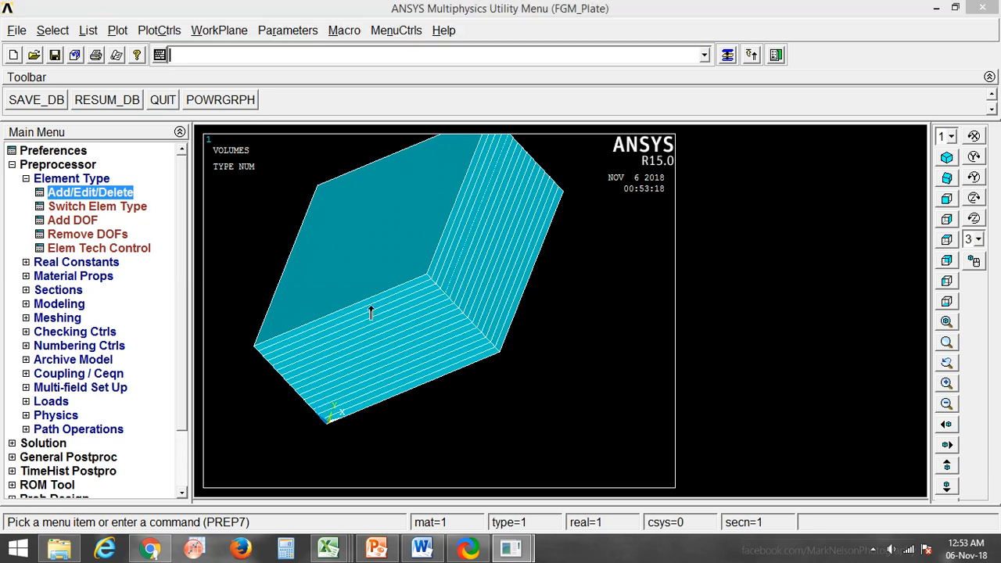
key("Return")
left_click_drag(375, 311, 347, 318)
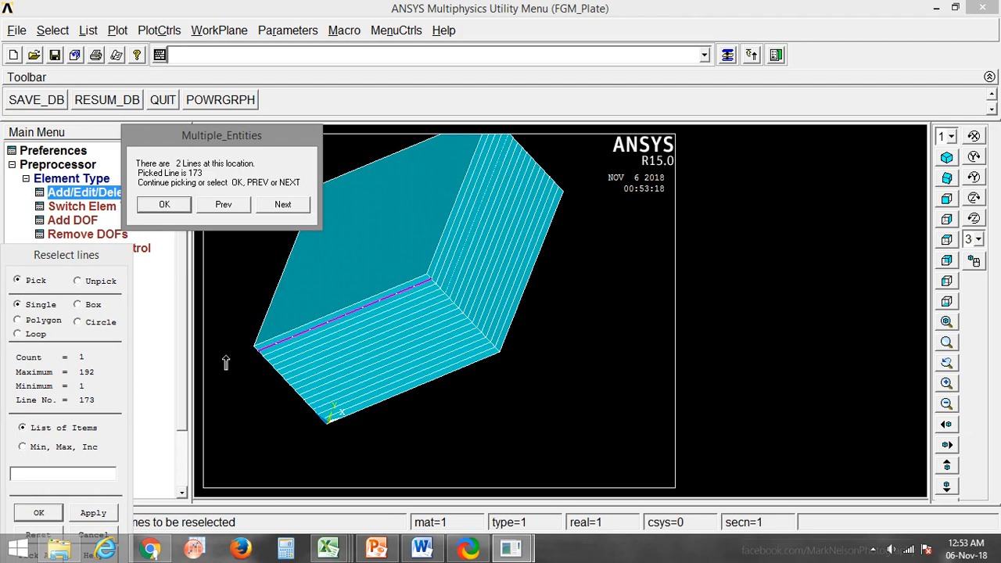
left_click(104, 533)
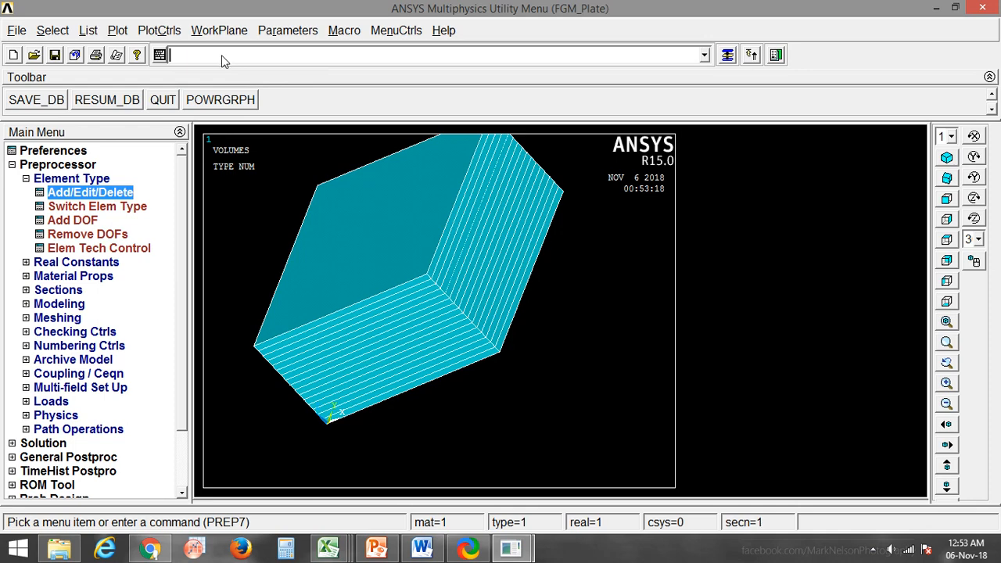
Step: Glue all the layer volumes together with the command vglue,all
type("vglue")
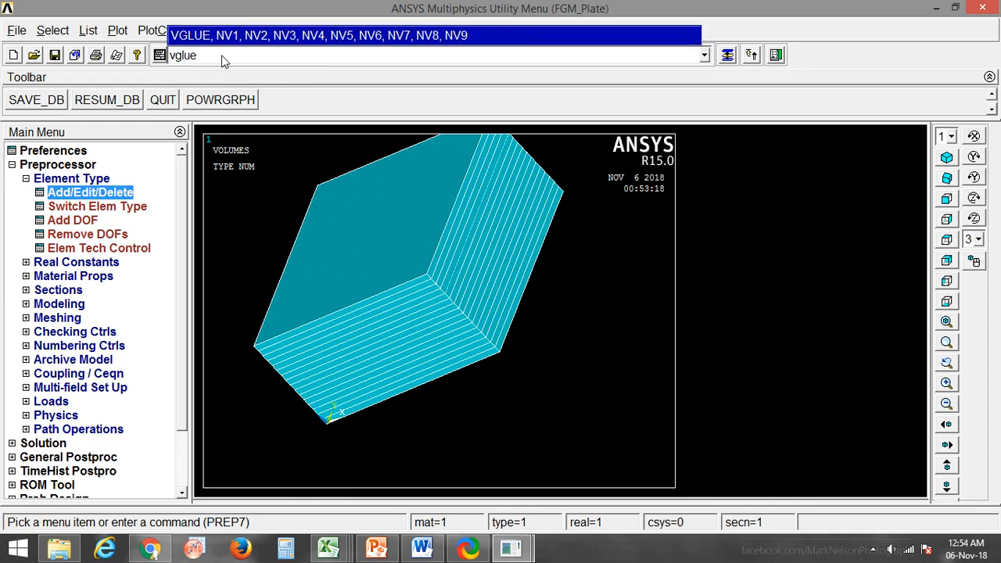
type(",all")
key("Return")
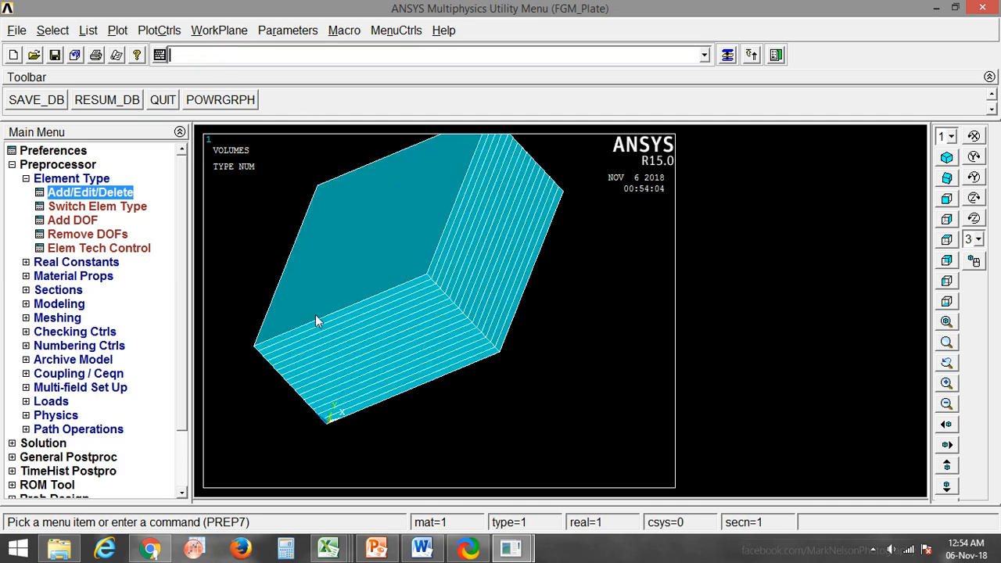
Step: Repeat the lsel,r,p check on the same interface line of the glued plate and cancel the selection
key("Up")
key("Up")
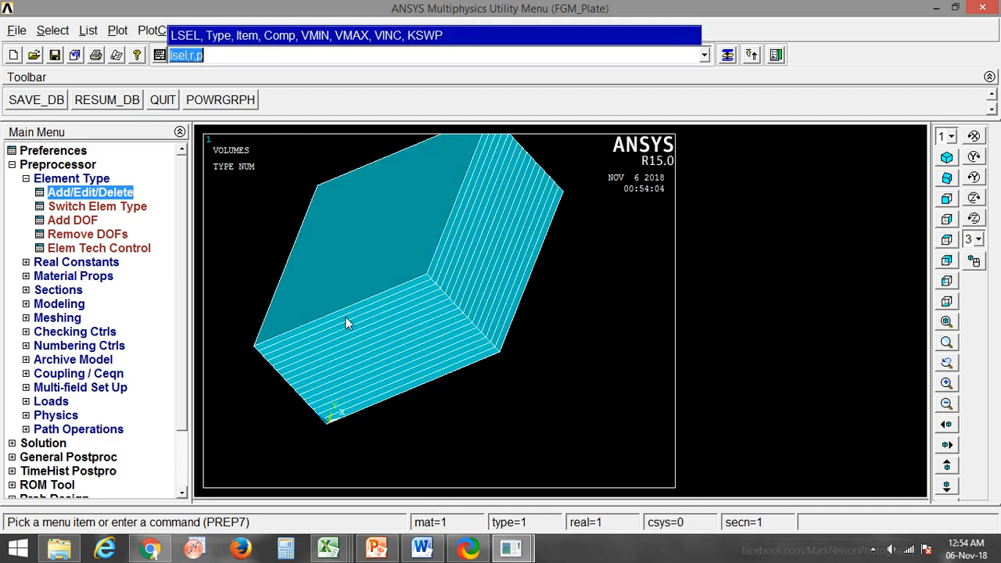
key("Return")
mouse_move(348, 313)
left_mouse_down()
mouse_move(368, 310)
mouse_move(353, 323)
left_mouse_up()
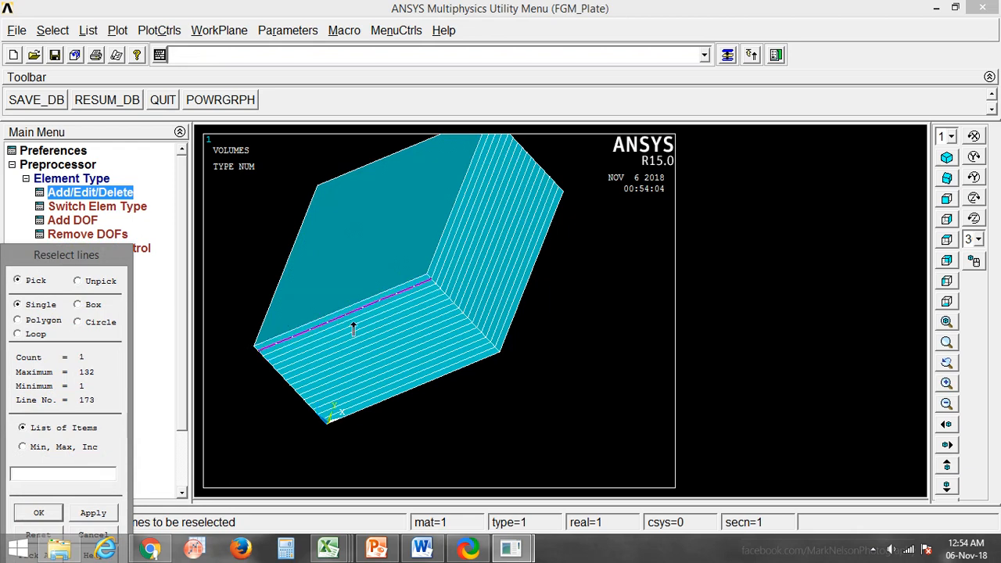
left_click(91, 535)
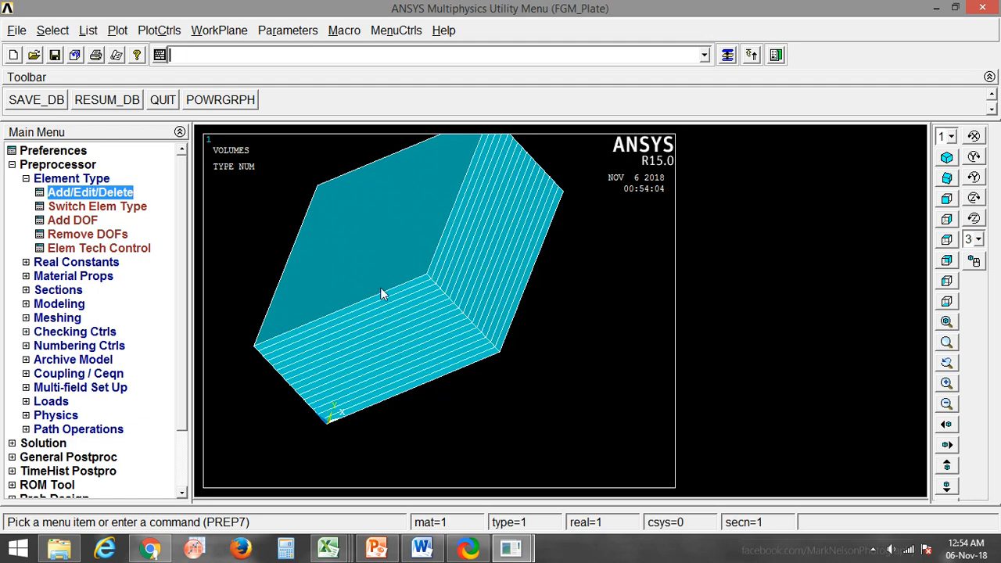
Step: List all volumes with vlist,all, review their numbering through to the end, and close the listing
type("vl")
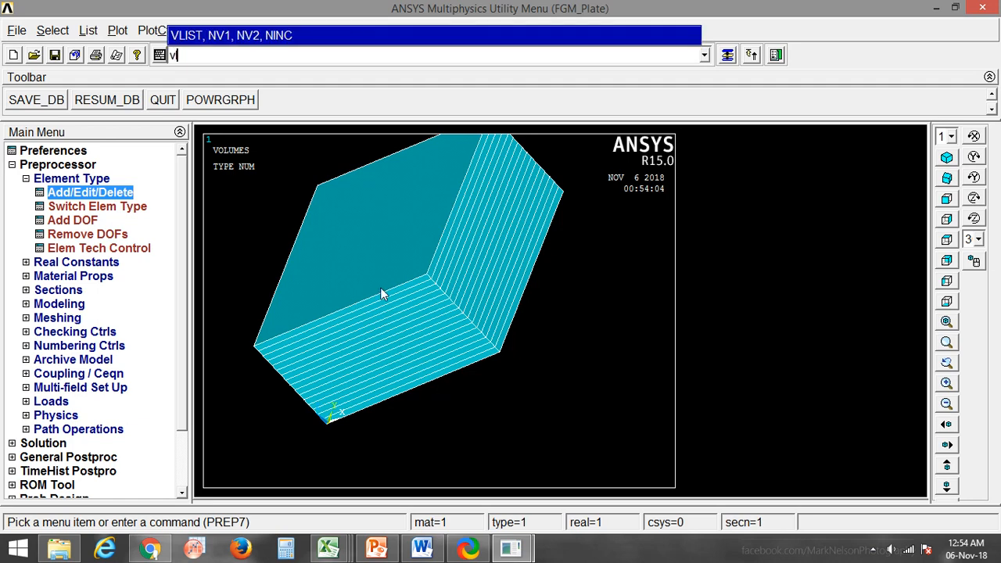
type("ist,all")
key("Return")
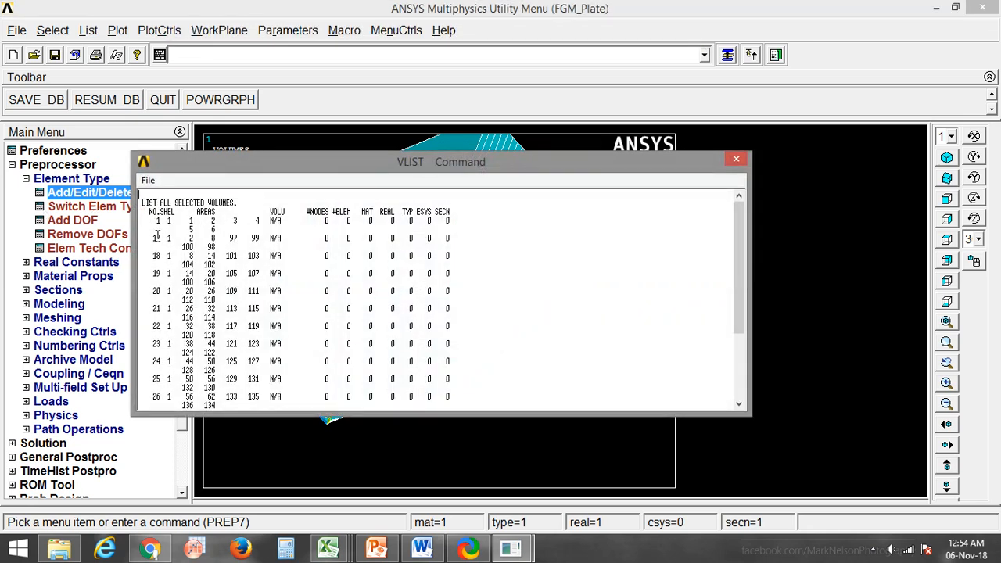
scroll(200, 341, "down", 3)
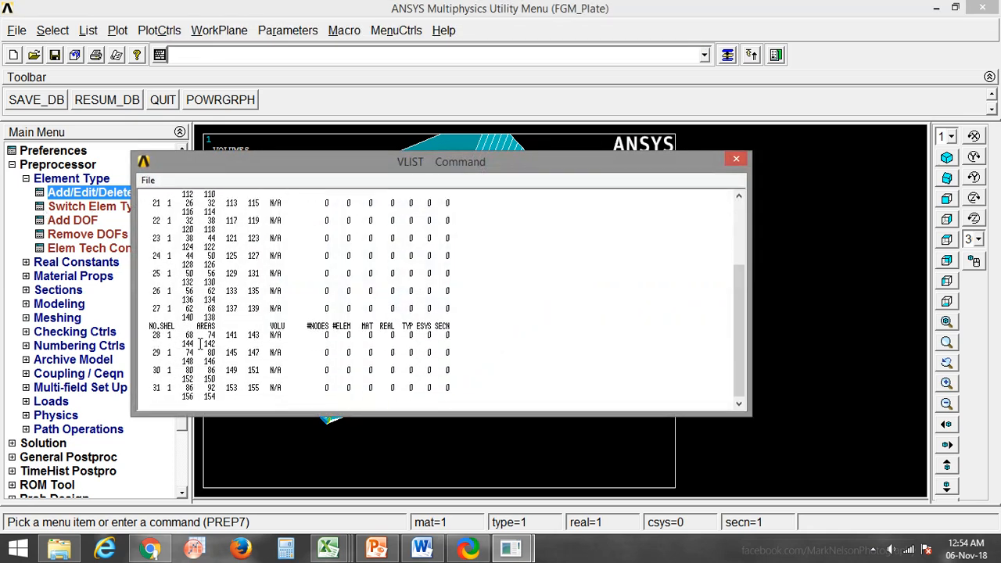
left_click(737, 160)
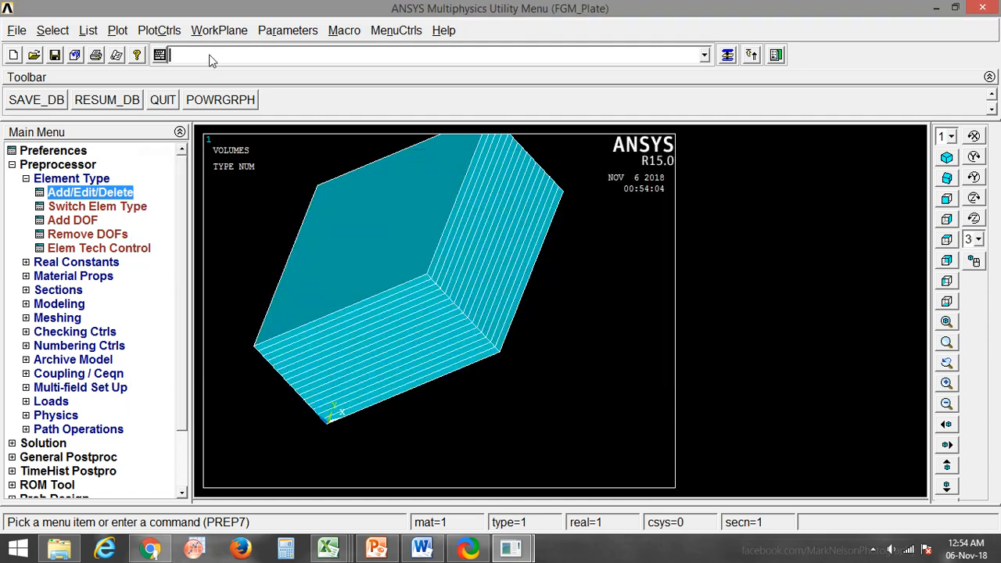
left_click(209, 55)
type("vcom")
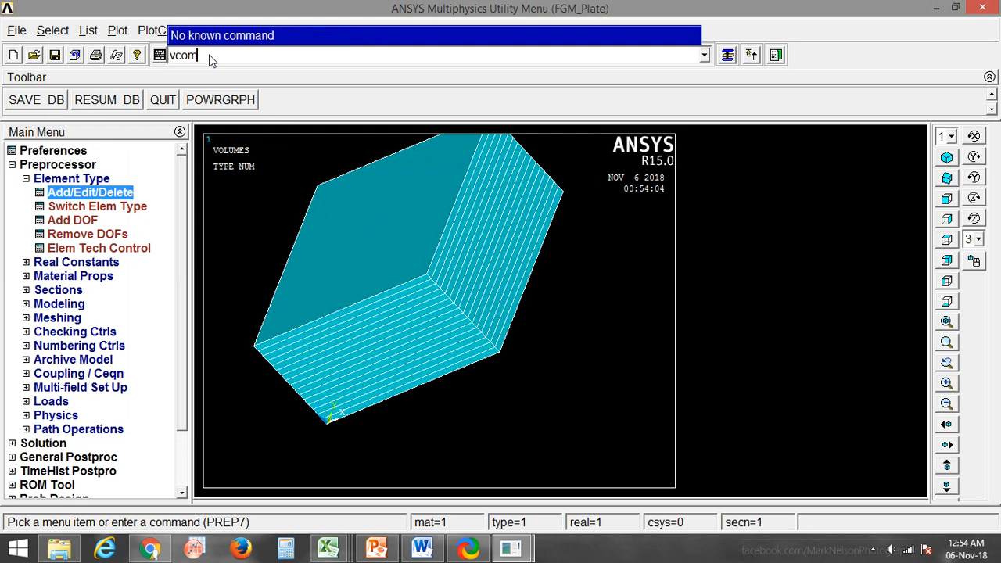
key("BackSpace")
key("BackSpace")
key("BackSpace")
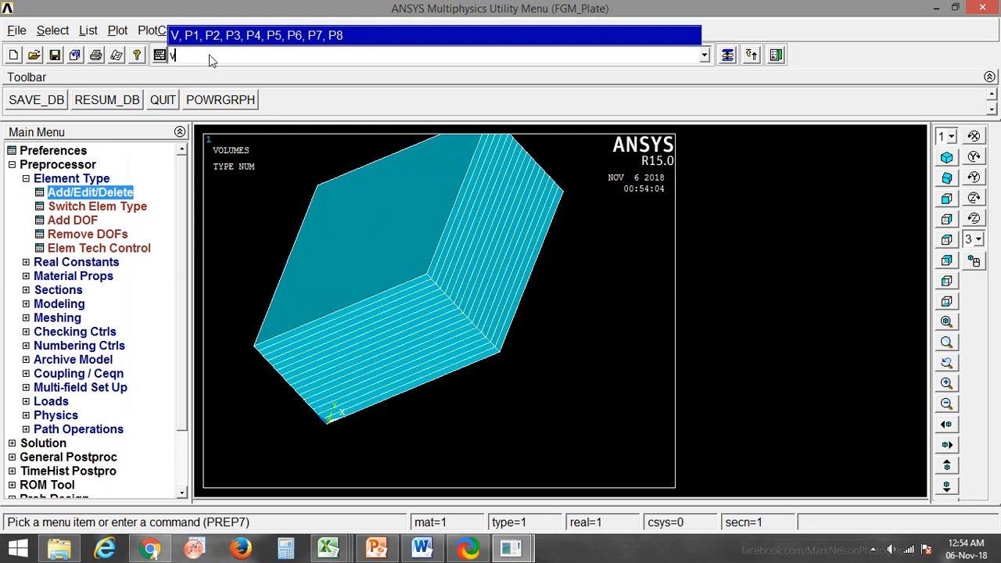
key("BackSpace")
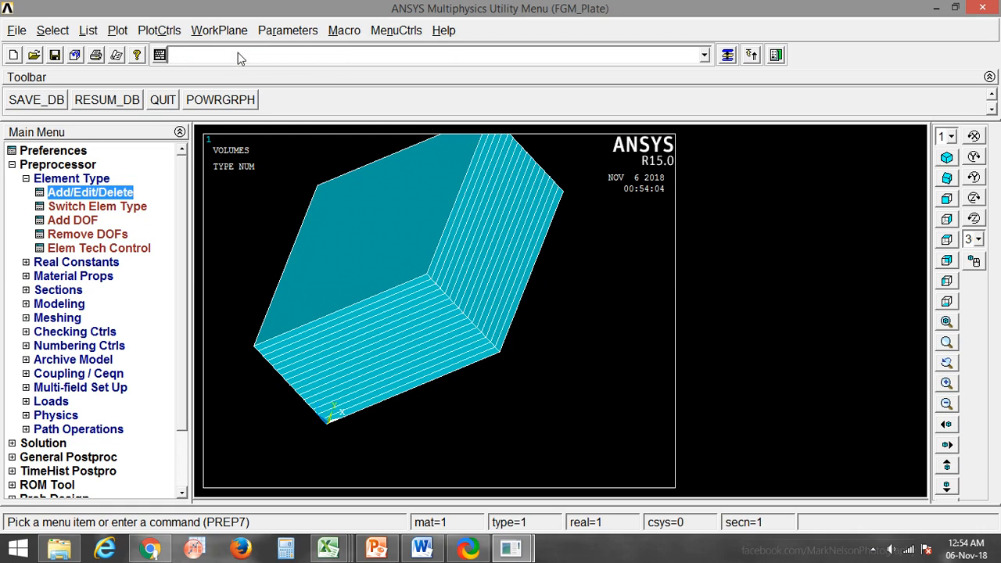
Step: Open the Ansys_Macro text file from the Analysis folder and copy its vglue,all and NUMCMP,VOLU lines
left_click(58, 550)
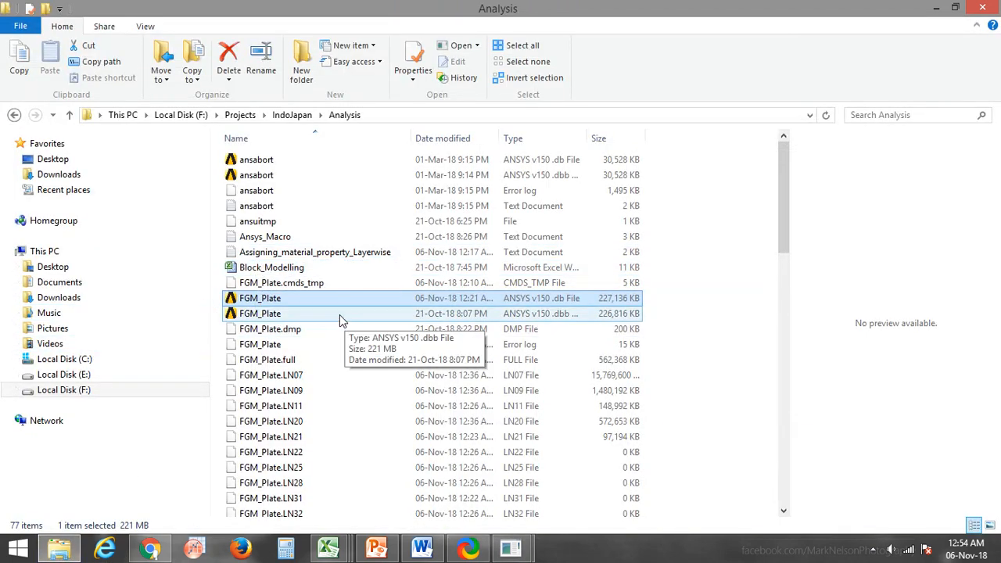
left_click(272, 241)
double_click(272, 245)
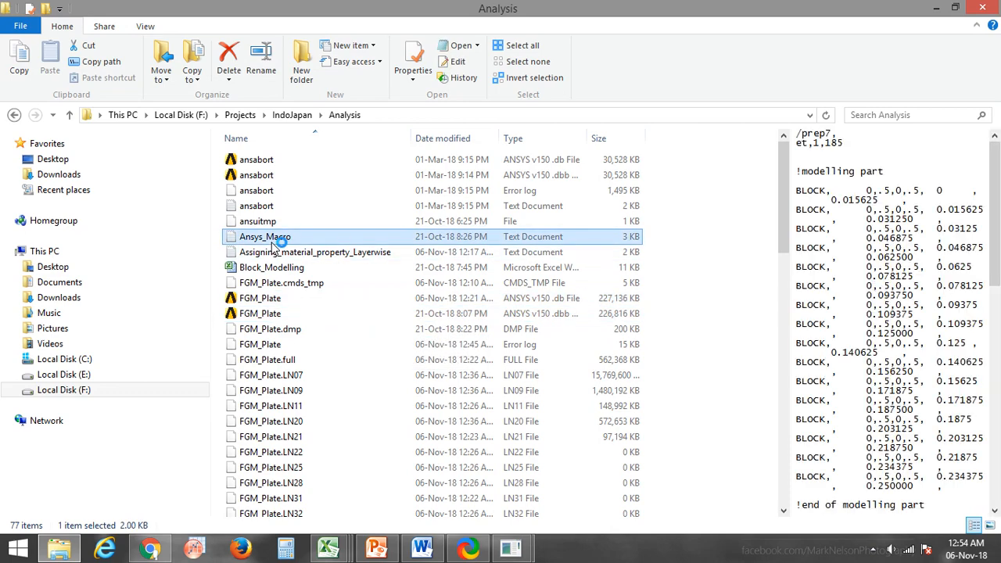
scroll(519, 304, "down", 5)
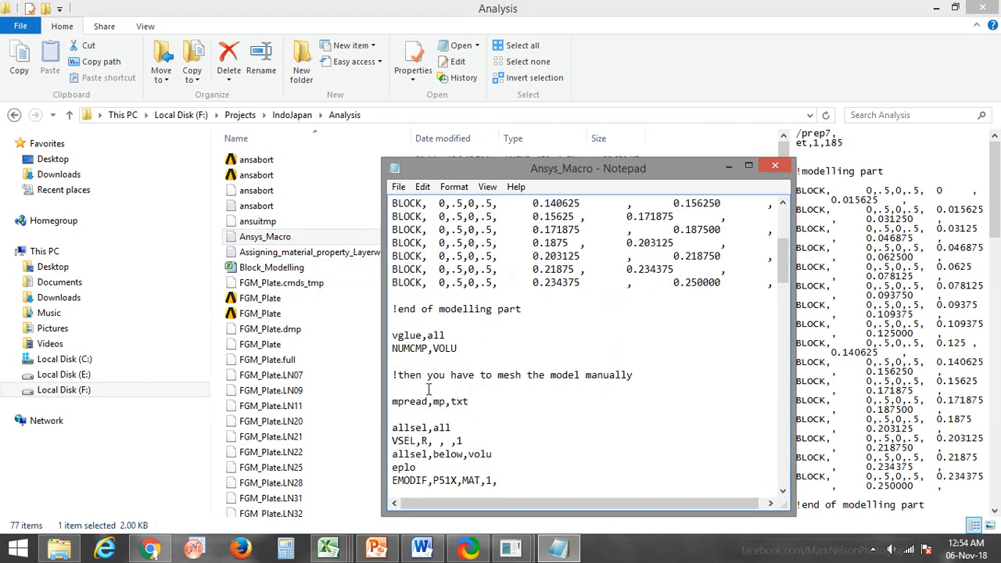
left_click_drag(458, 348, 394, 337)
key("ctrl+c")
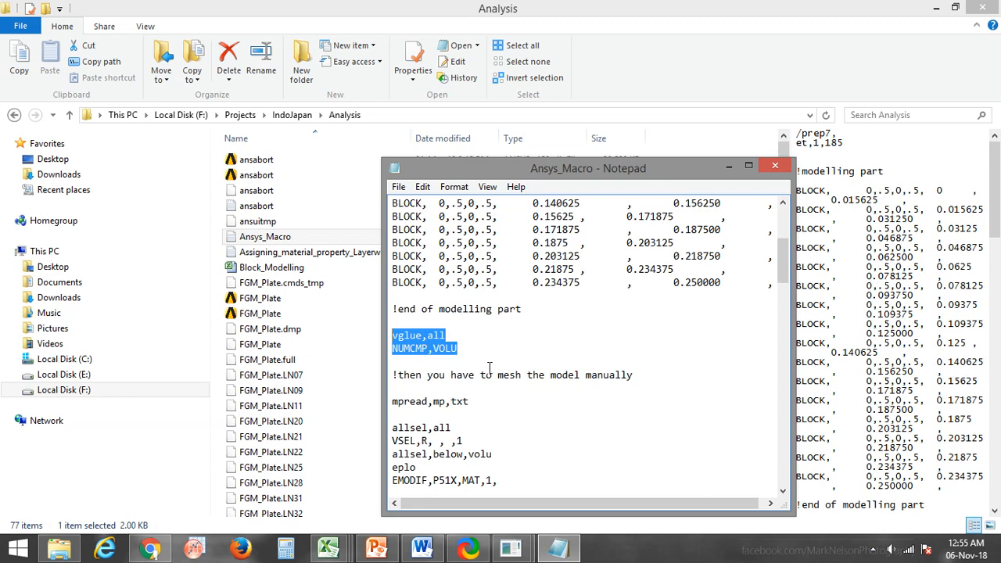
Step: Switch back to ANSYS and run the copied vglue,all and NUMCMP,VOLU commands to compress the volume numbering
mouse_move(510, 549)
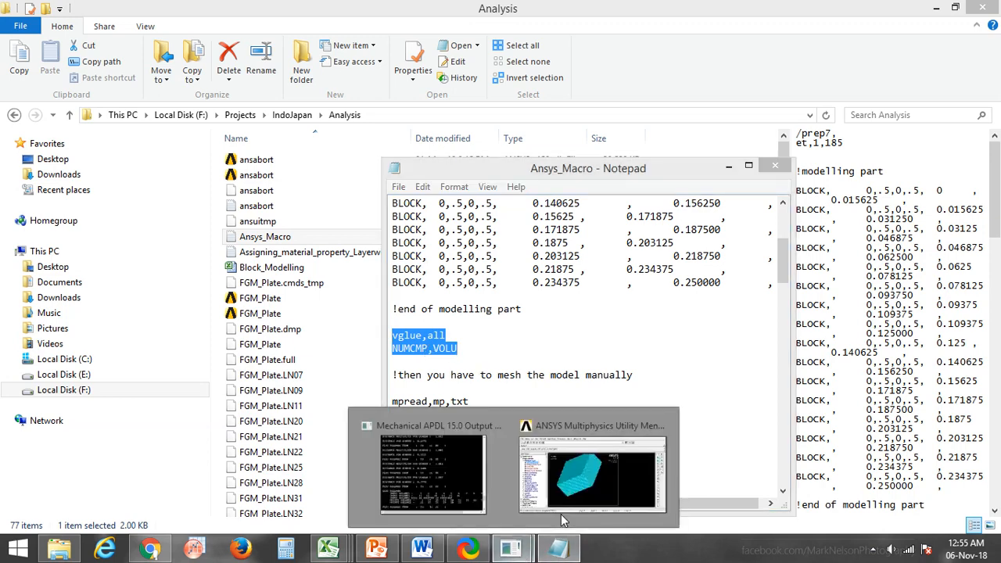
left_click(561, 508)
left_click(256, 53)
key("ctrl+v")
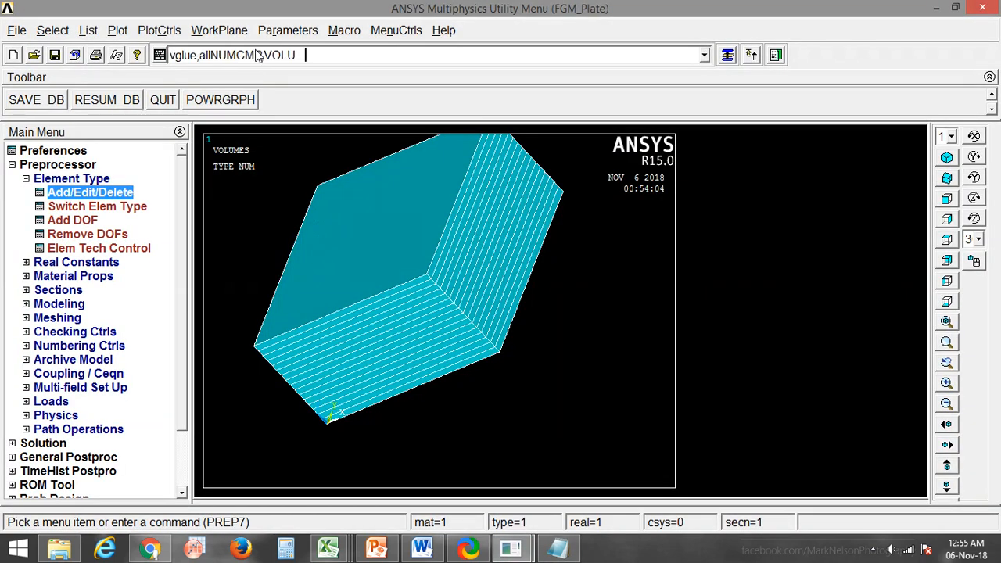
key("Return")
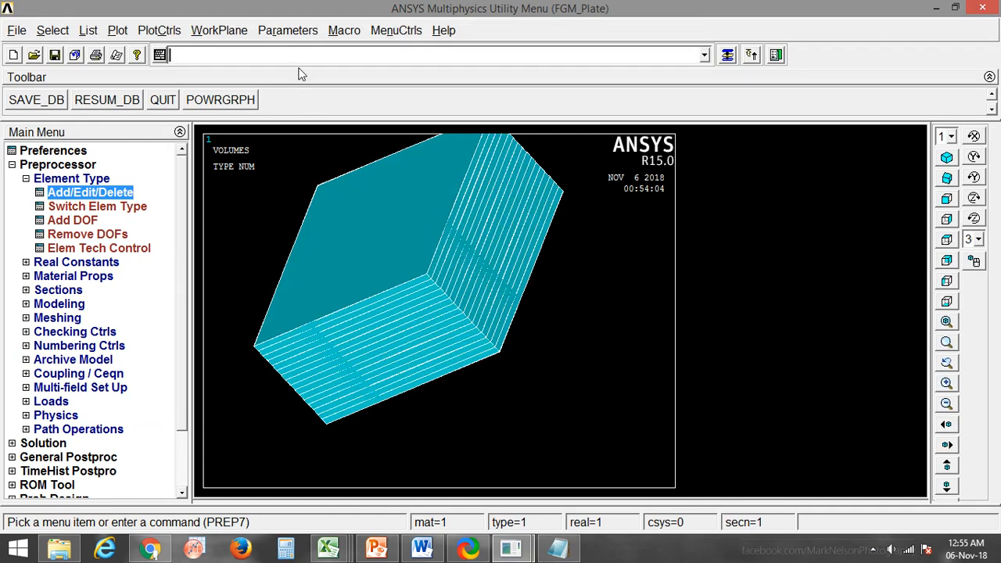
Step: List the renumbered volumes with vlist,all, check their numbering through to the end, and close the listing
type("vli")
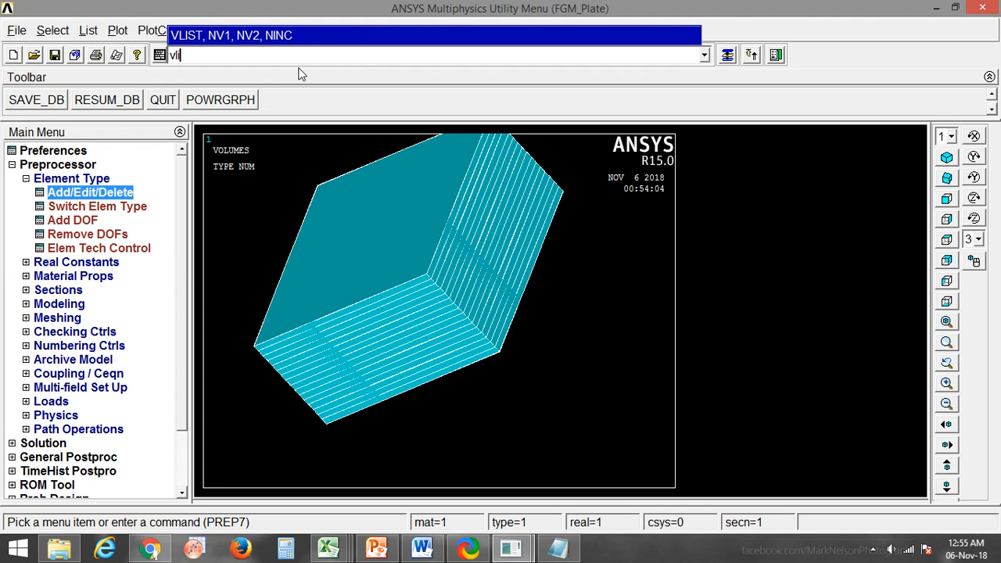
type("s,all")
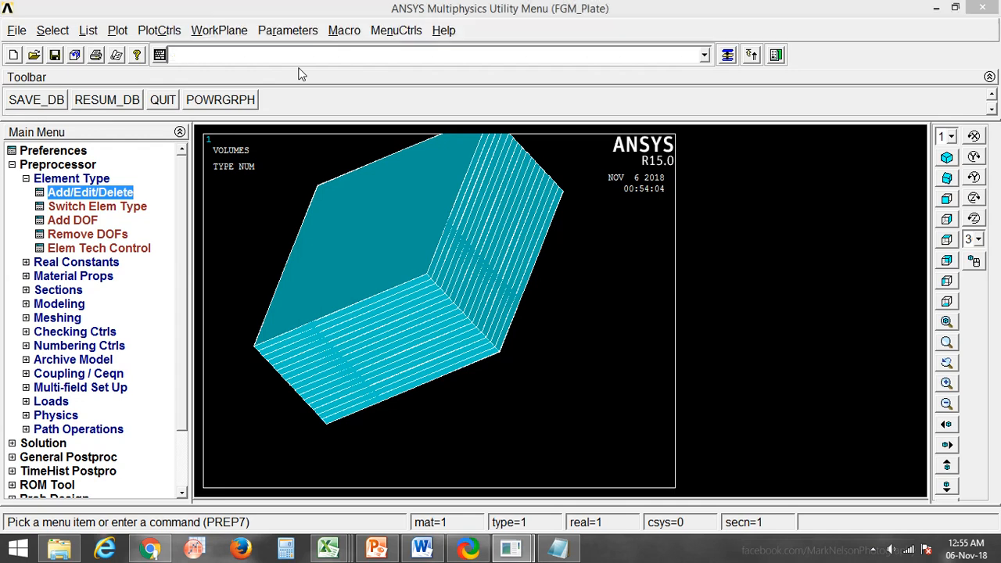
key("Return")
scroll(228, 349, "down", 4)
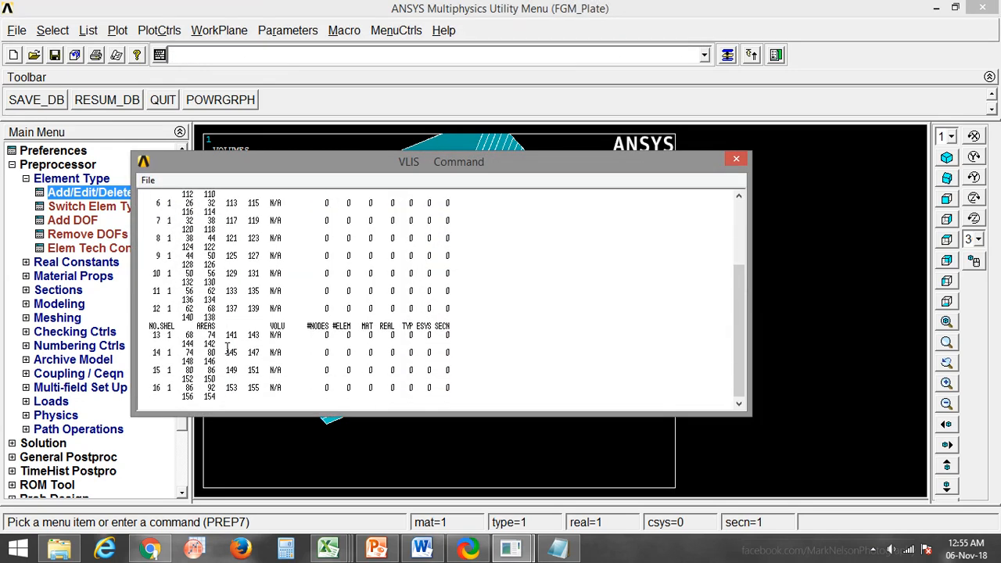
left_click(736, 158)
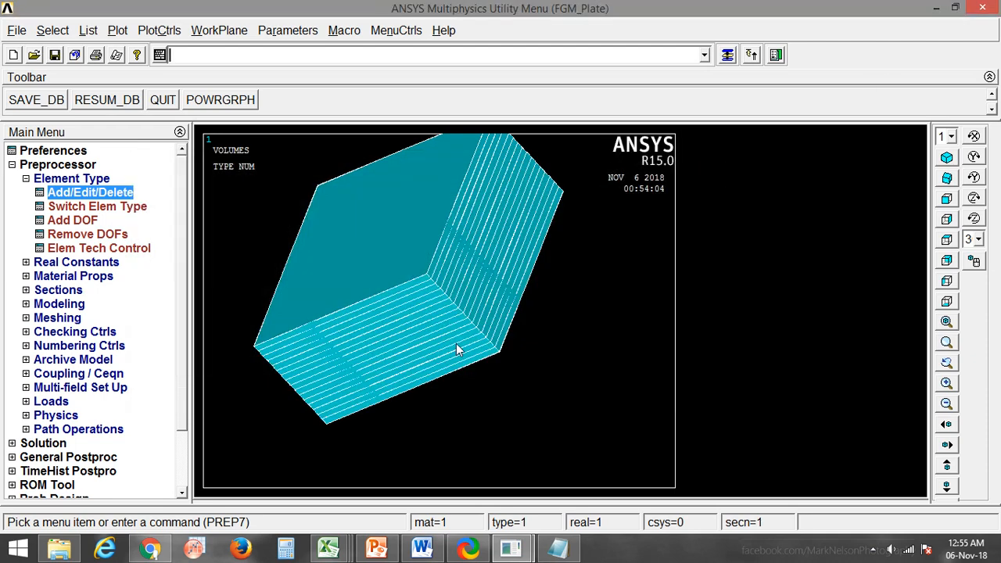
mouse_move(558, 553)
right_click_drag(405, 265, 477, 315, "ctrl")
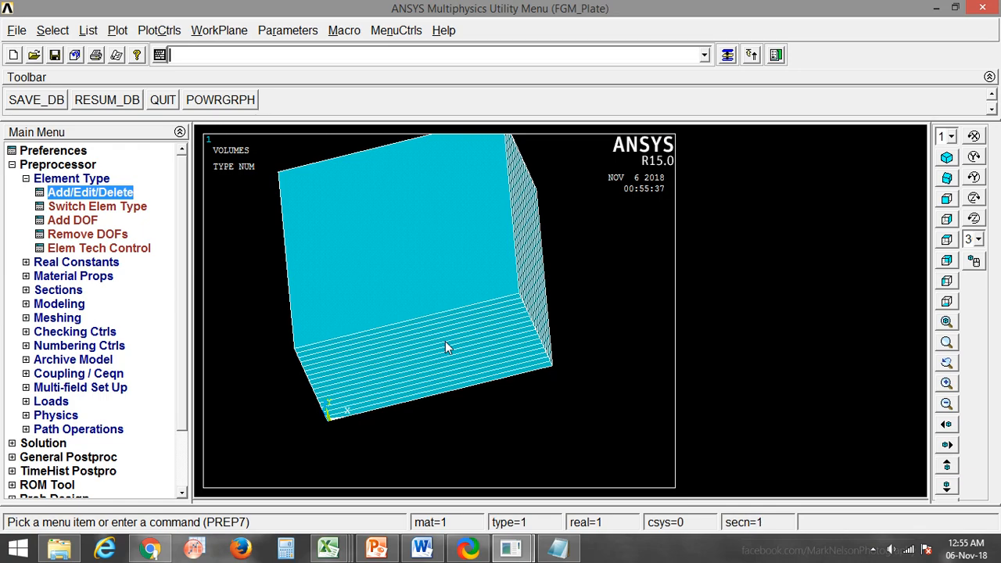
mouse_move(492, 386)
right_mouse_down("ctrl")
mouse_move(442, 315)
mouse_move(402, 352)
right_mouse_up("ctrl")
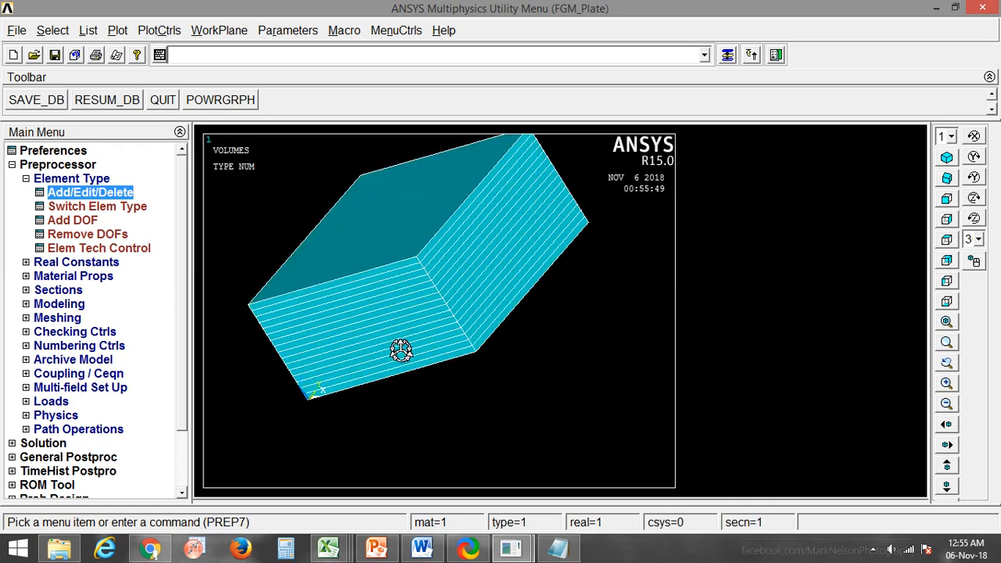
mouse_move(416, 312)
right_mouse_down("ctrl")
mouse_move(447, 331)
mouse_move(441, 306)
mouse_move(461, 316)
mouse_move(447, 291)
mouse_move(443, 297)
right_mouse_up("ctrl")
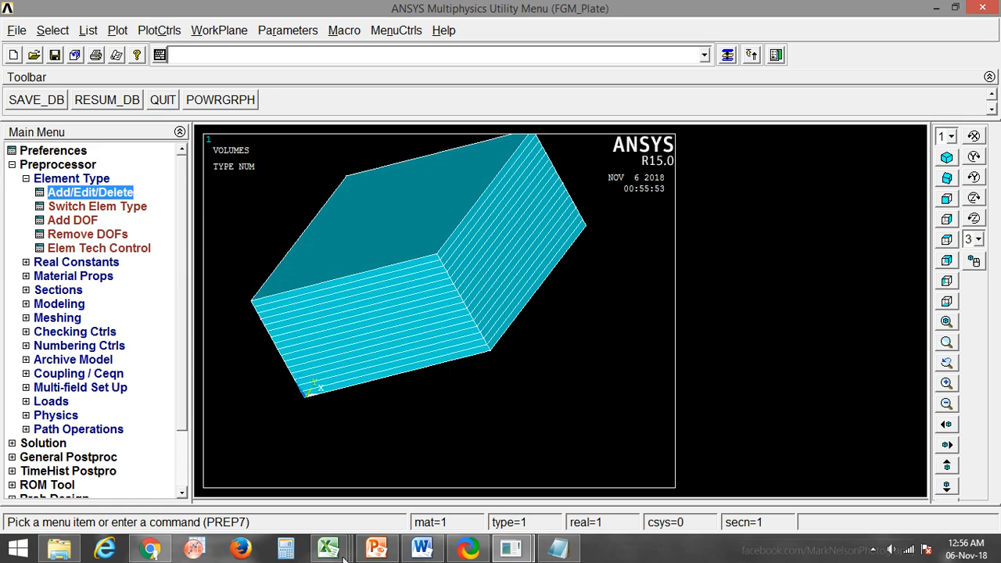
Step: Compare the Metal properties in the FGM_Property_calculation_16layer workbook with the stainless steel data in the Simulation Conditions Word document
mouse_move(332, 550)
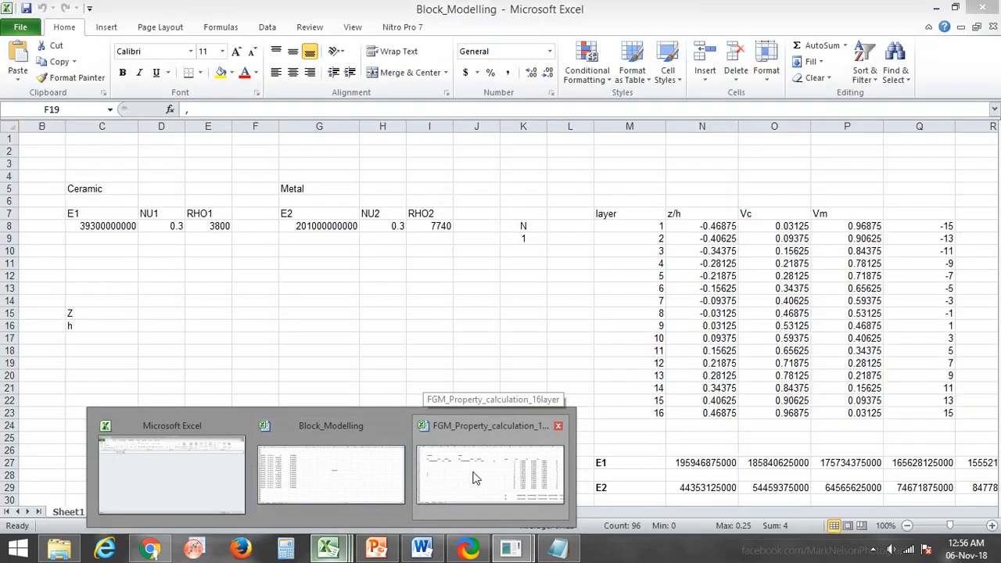
left_click(473, 473)
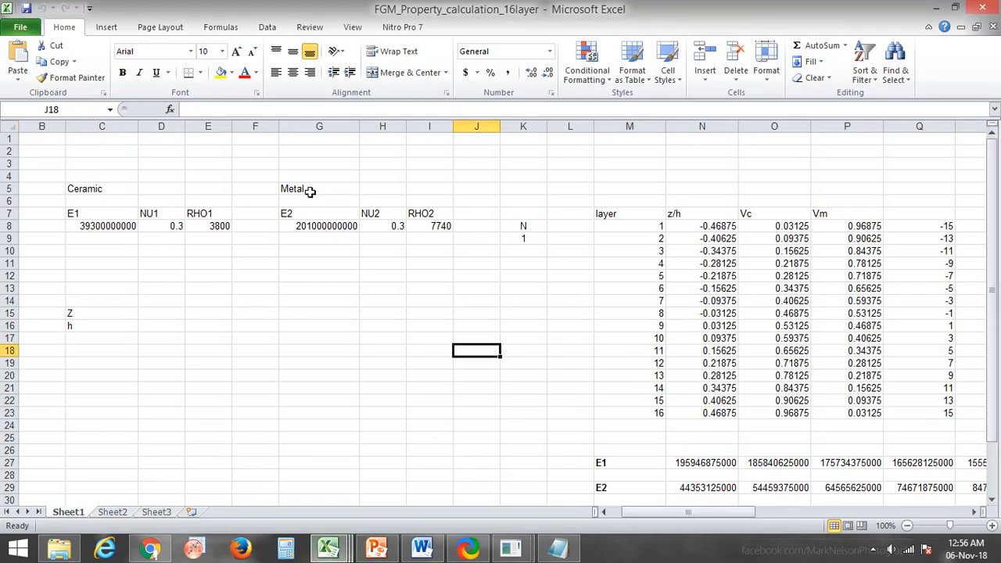
left_click_drag(295, 189, 499, 229)
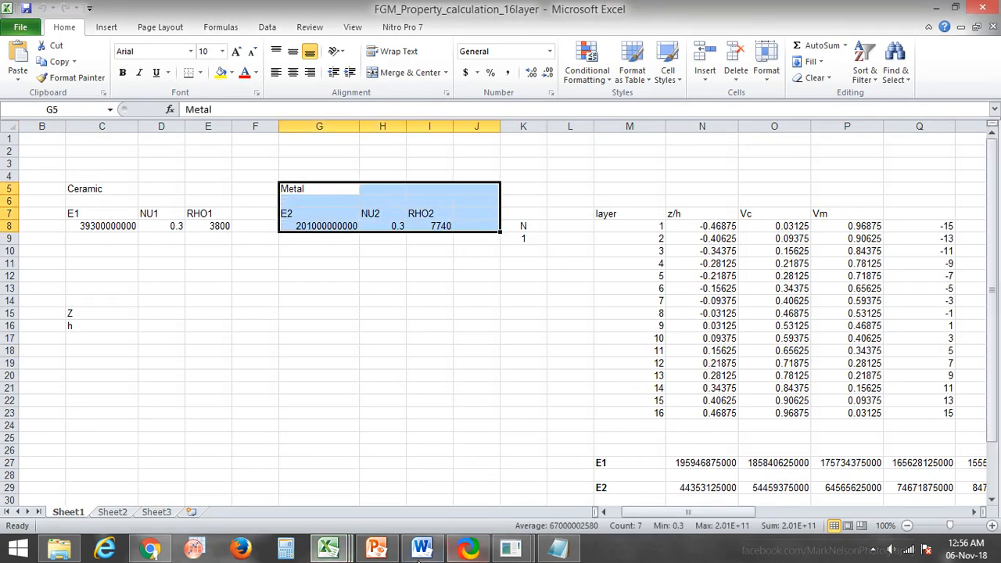
left_click(422, 550)
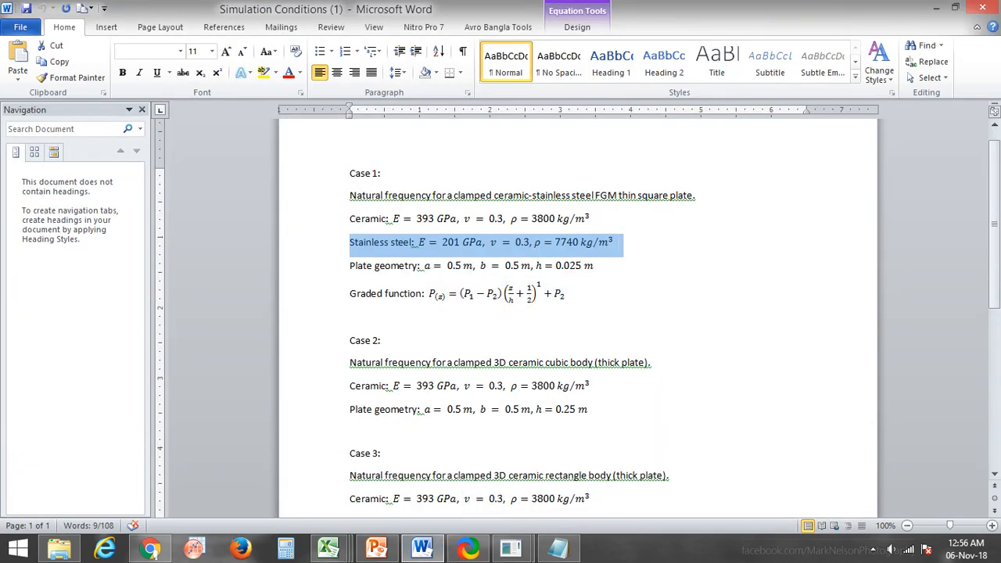
left_click(329, 549)
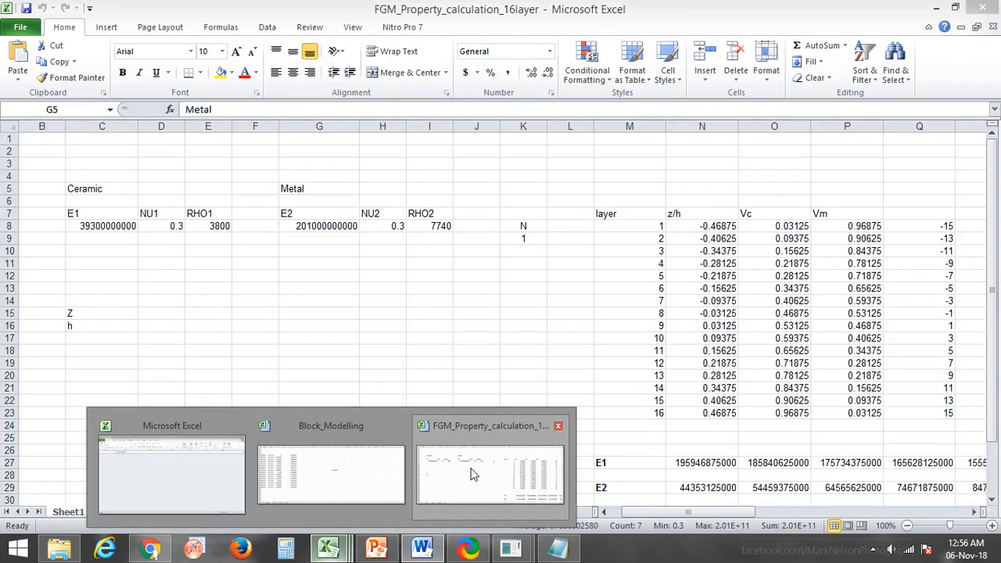
left_click(472, 474)
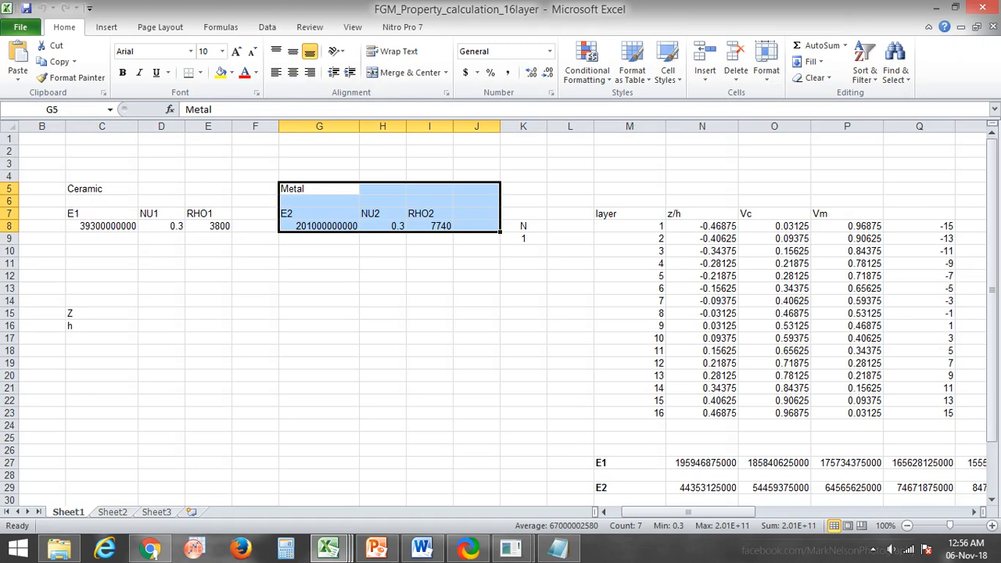
Step: Highlight the Case 2 ceramic properties in the Simulation Conditions document, and return to the FGM_Property_calculation_16layer workbook
left_click(423, 549)
left_click_drag(350, 387, 602, 385)
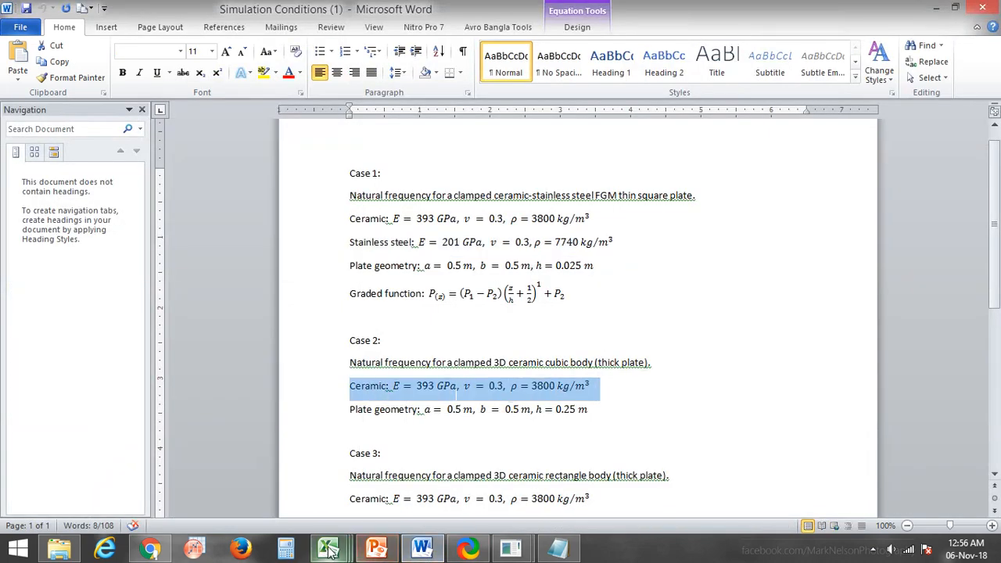
mouse_move(328, 549)
left_click(481, 473)
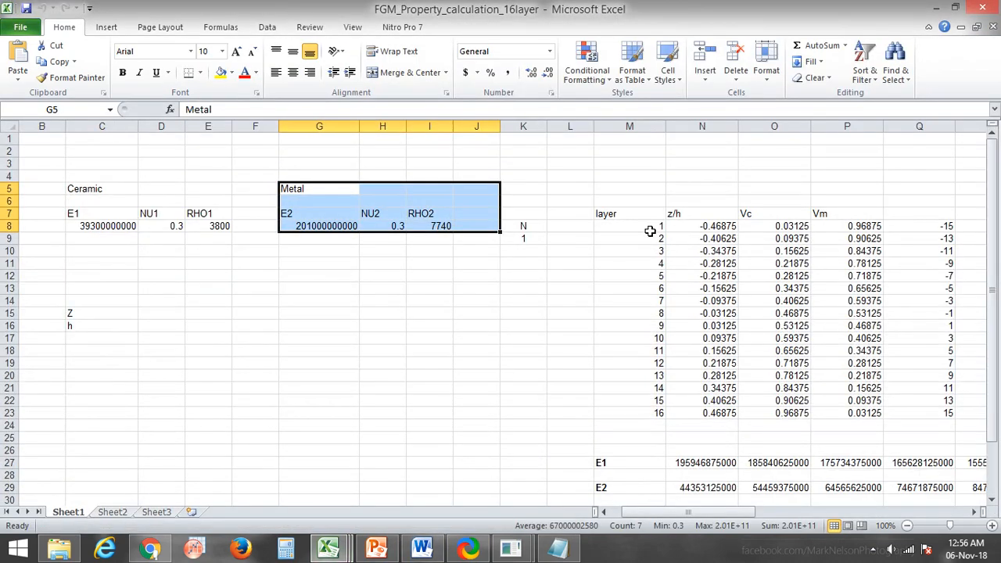
Step: Examine the layerwise property table, selecting the E, NU and RHO values of layer 1 and of layer 16
left_click_drag(723, 513, 768, 514)
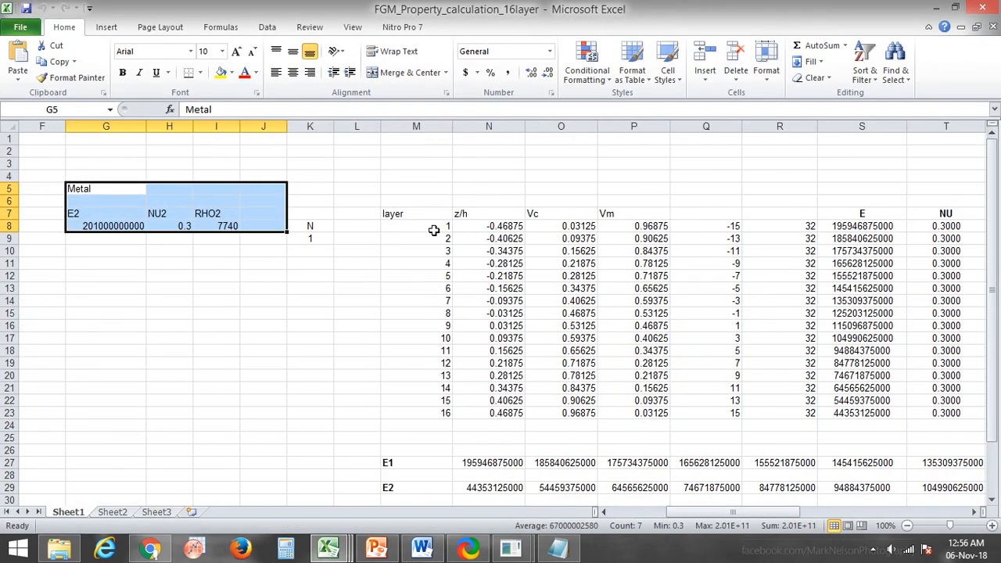
left_click(975, 511)
left_click(974, 511)
left_click(974, 511)
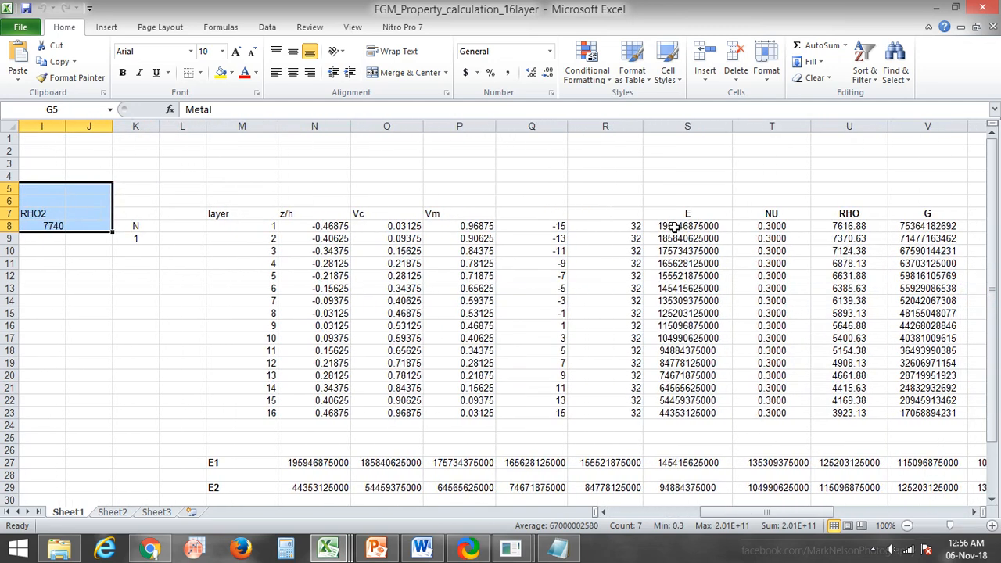
left_click(675, 226)
left_click_drag(726, 226, 851, 223)
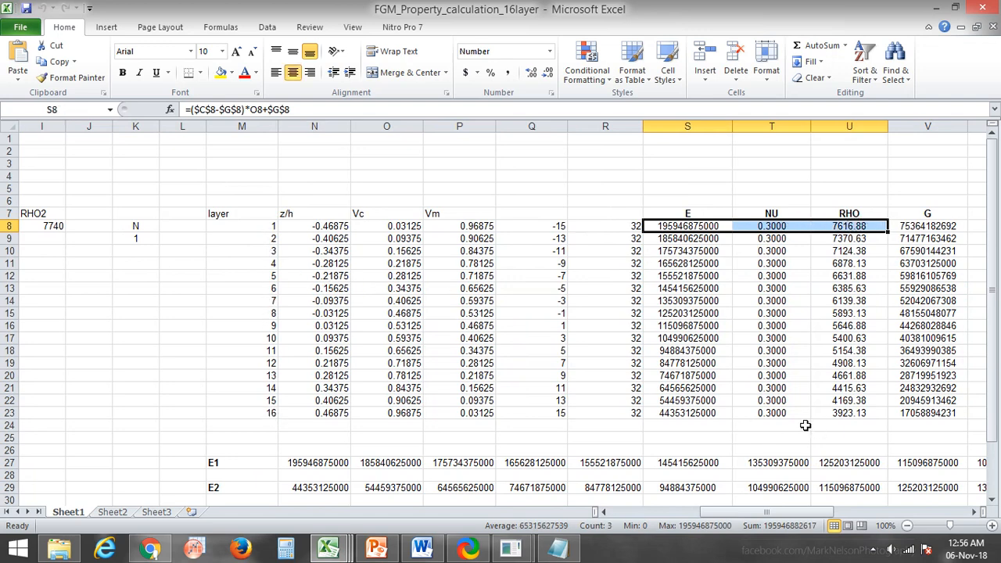
left_click_drag(674, 413, 879, 416)
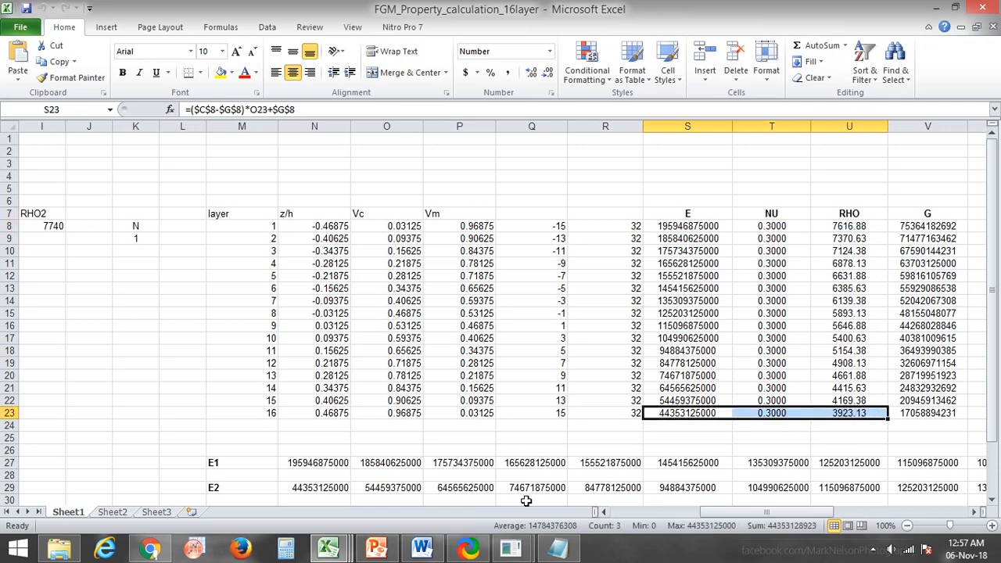
Step: Switch to ANSYS and open the material model definition dialog from the preprocessor's material properties
left_click(510, 550)
left_click(570, 485)
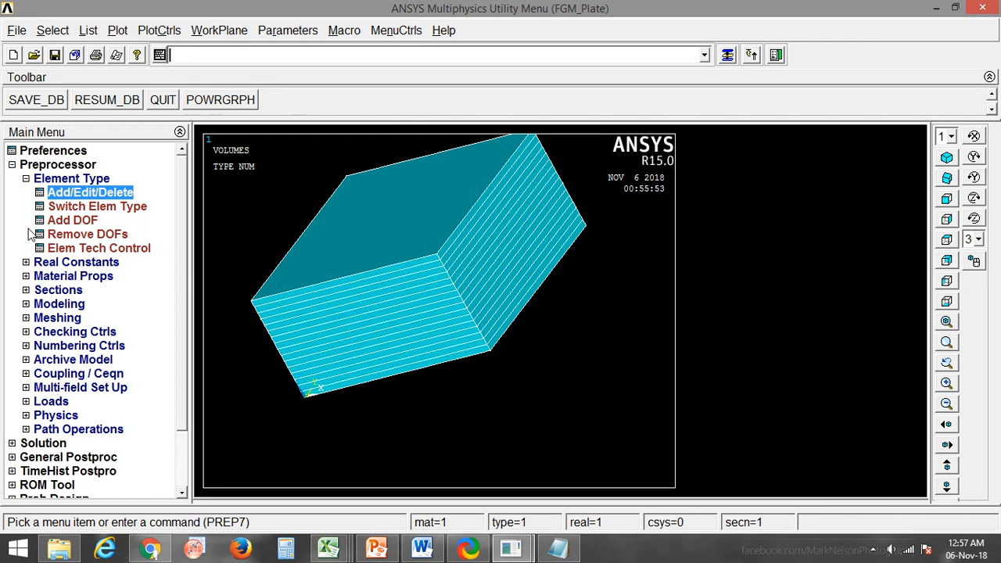
left_click(69, 278)
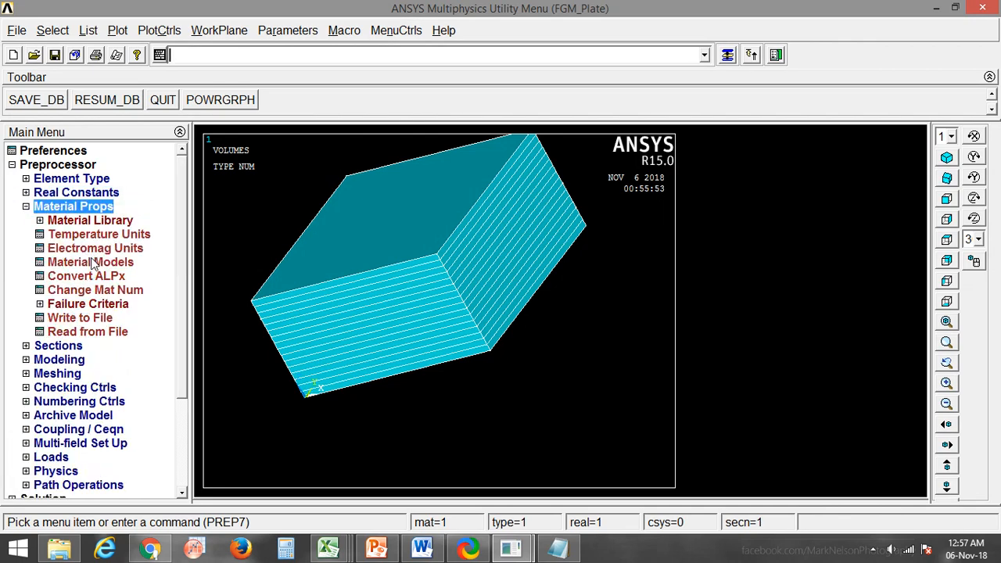
left_click(92, 264)
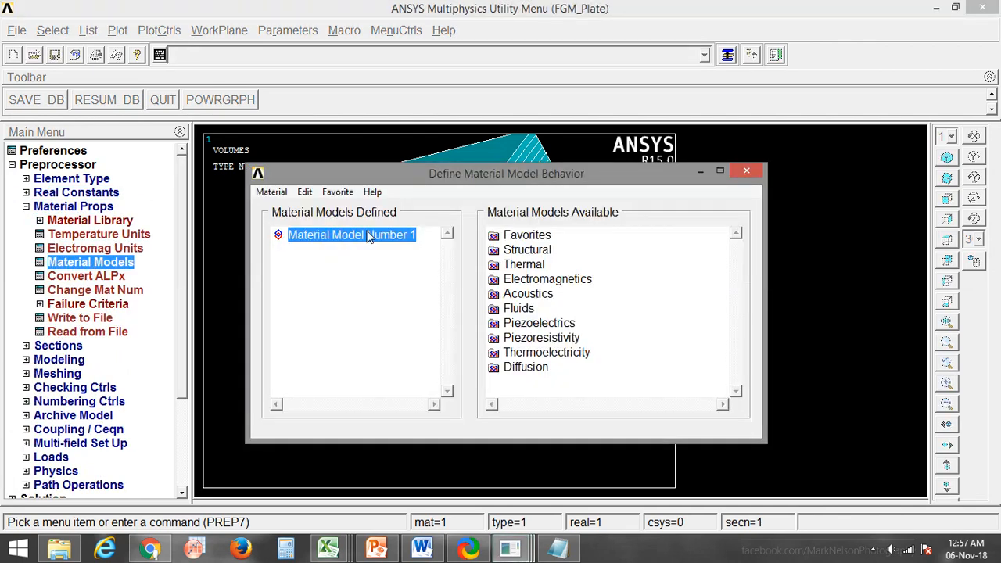
Step: View the structural linear isotropic elastic form and the density form for material model 1, cancelling each without entering values
double_click(523, 250)
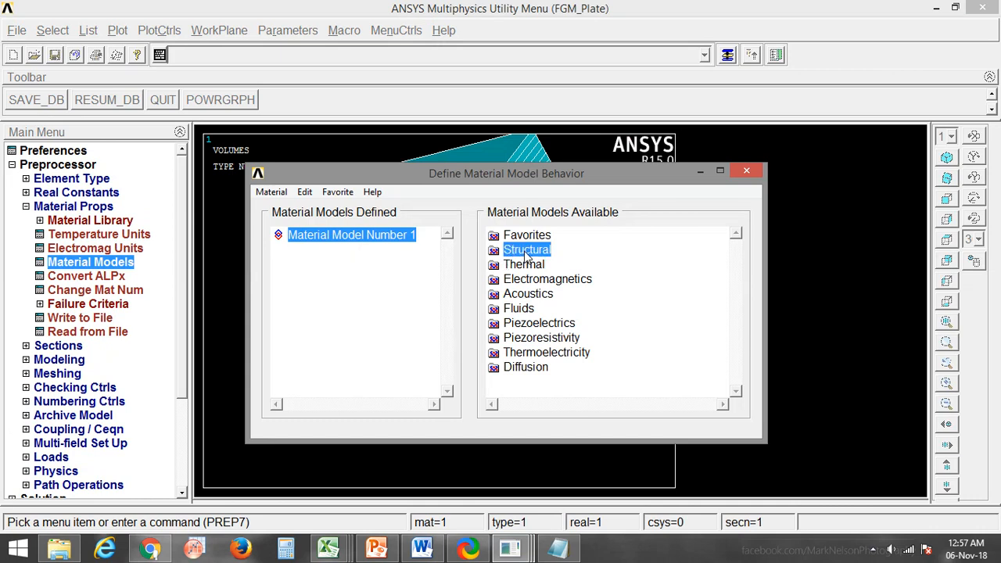
double_click(542, 266)
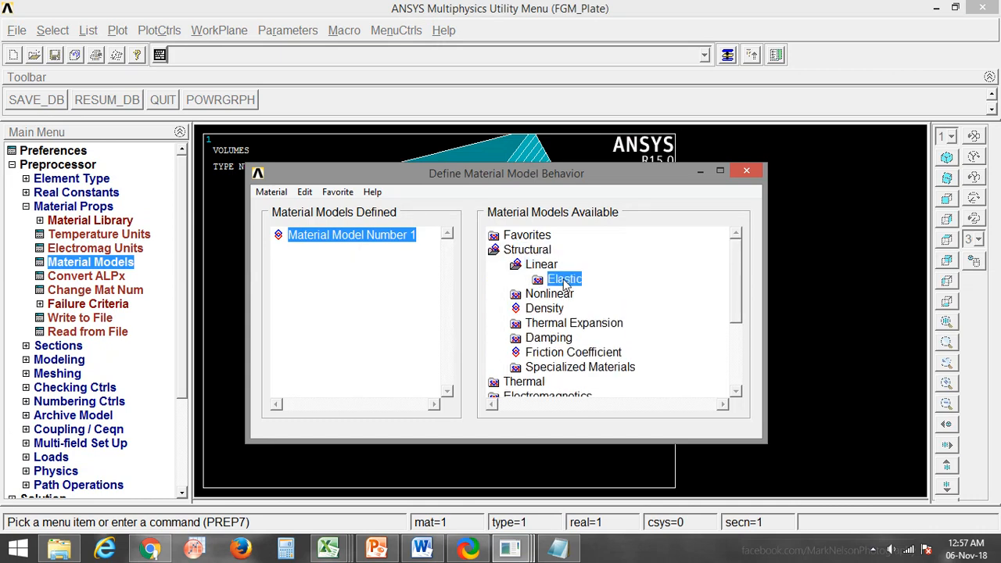
double_click(563, 279)
left_click(590, 294)
double_click(591, 295)
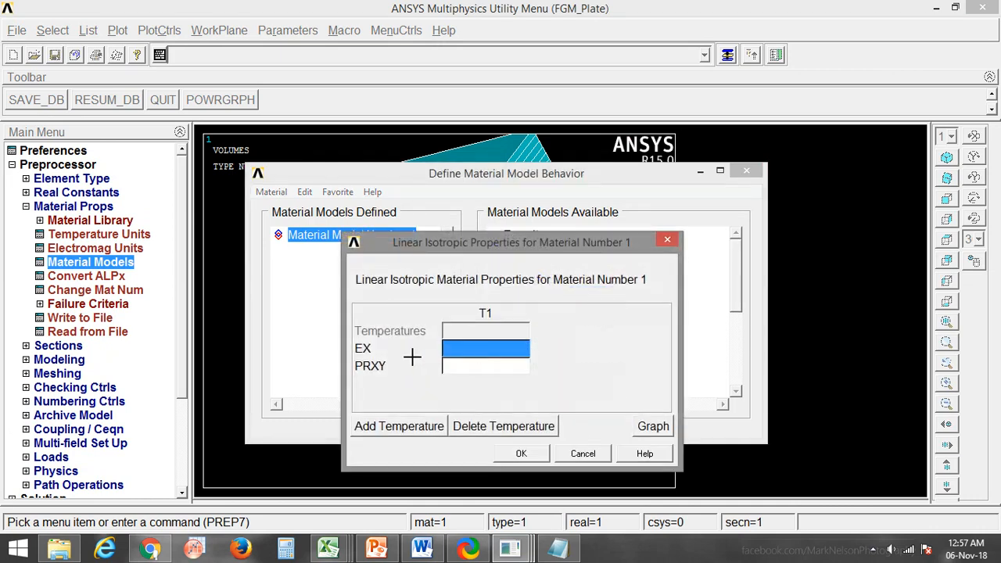
left_click(583, 454)
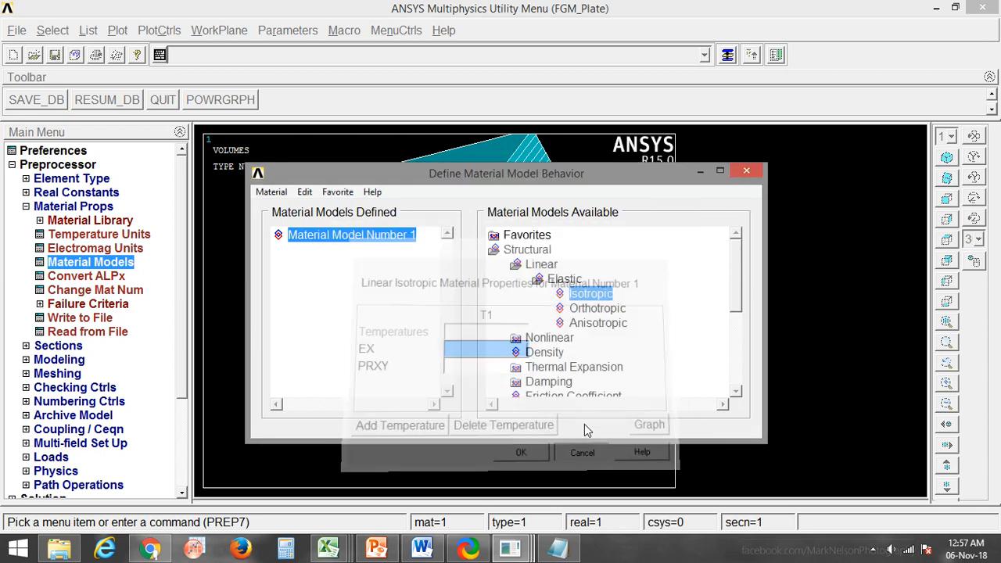
double_click(539, 377)
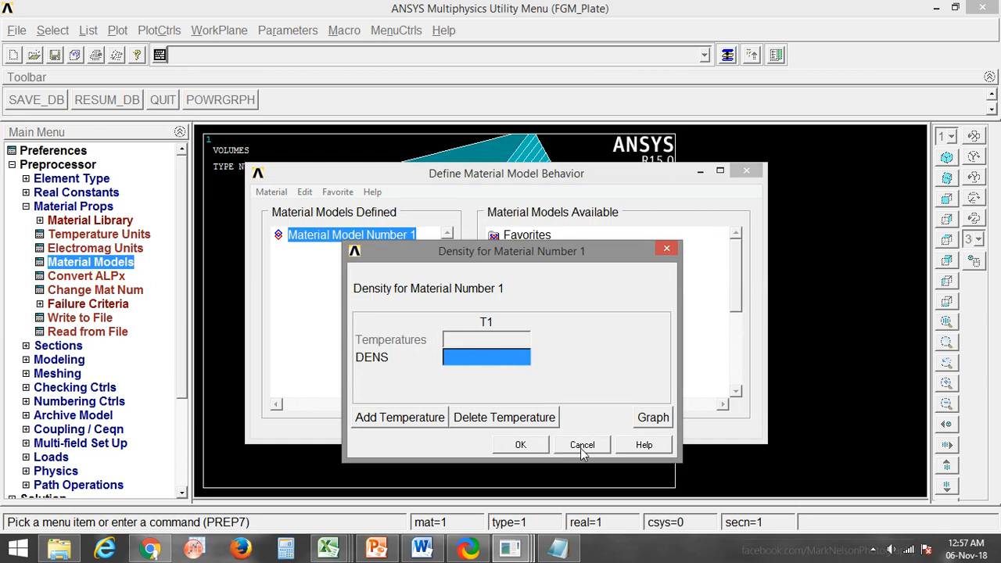
left_click(582, 452)
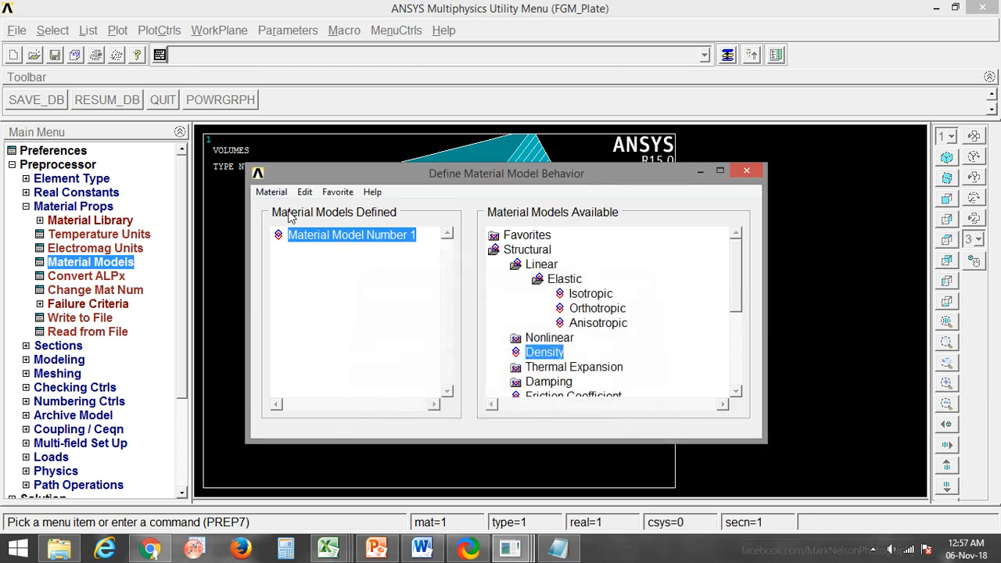
Step: Add material model number 2 to the defined material models and close the material behavior dialog
left_click(271, 191)
left_click(297, 209)
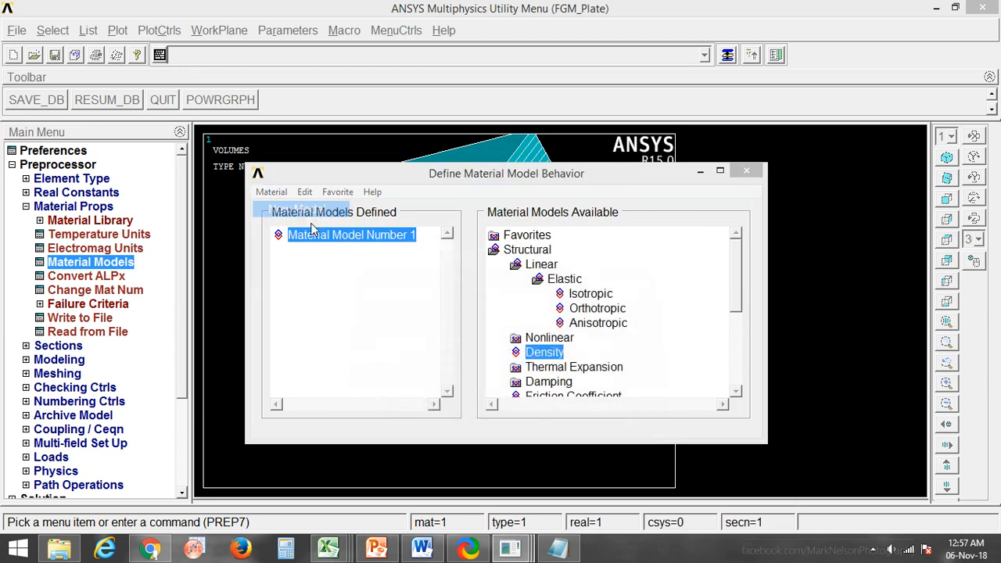
left_click(448, 367)
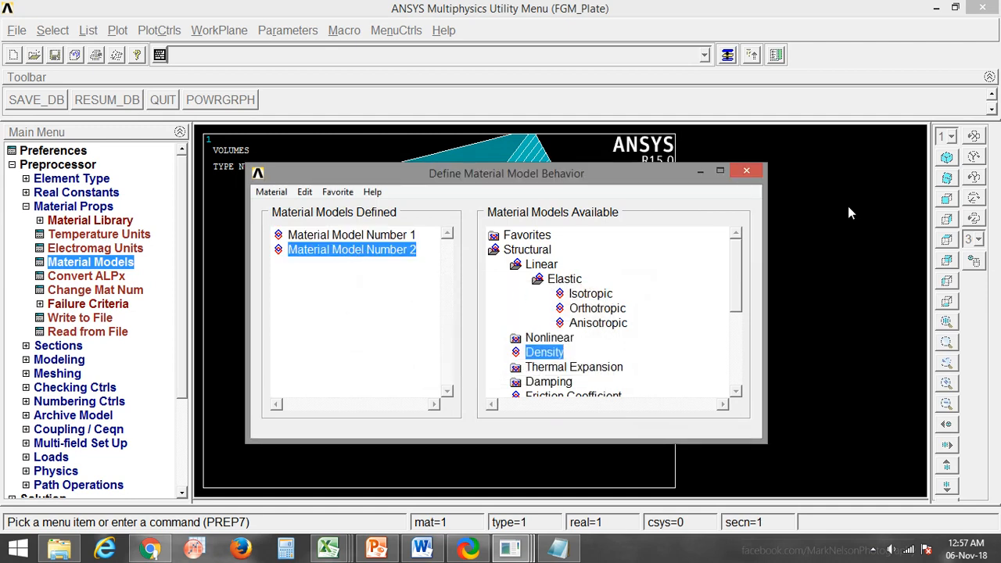
left_click(747, 171)
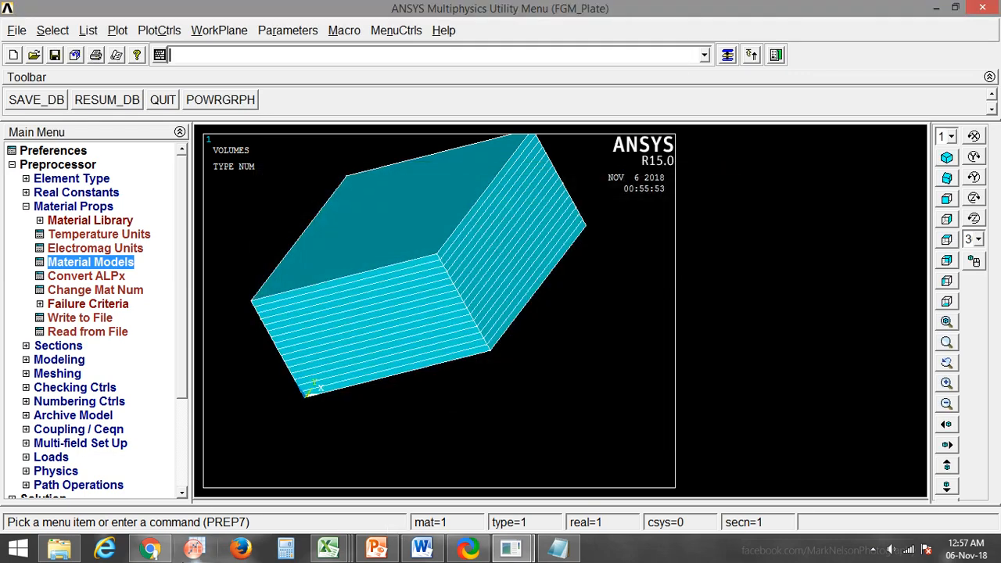
Step: Switch to File Explorer and open the mp text file from the Analysis folder in a maximized Notepad window
left_click(71, 551)
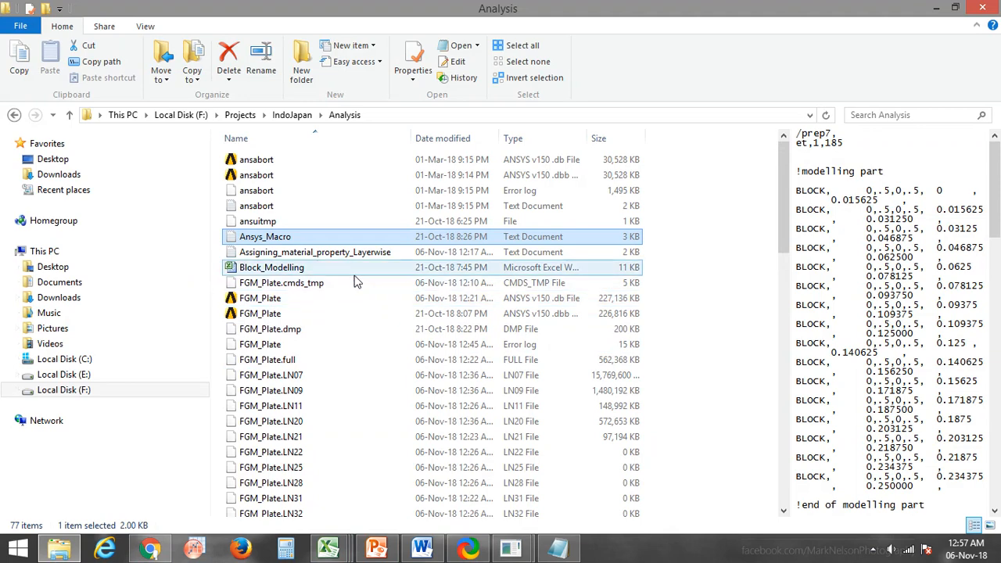
scroll(312, 339, "down", 5)
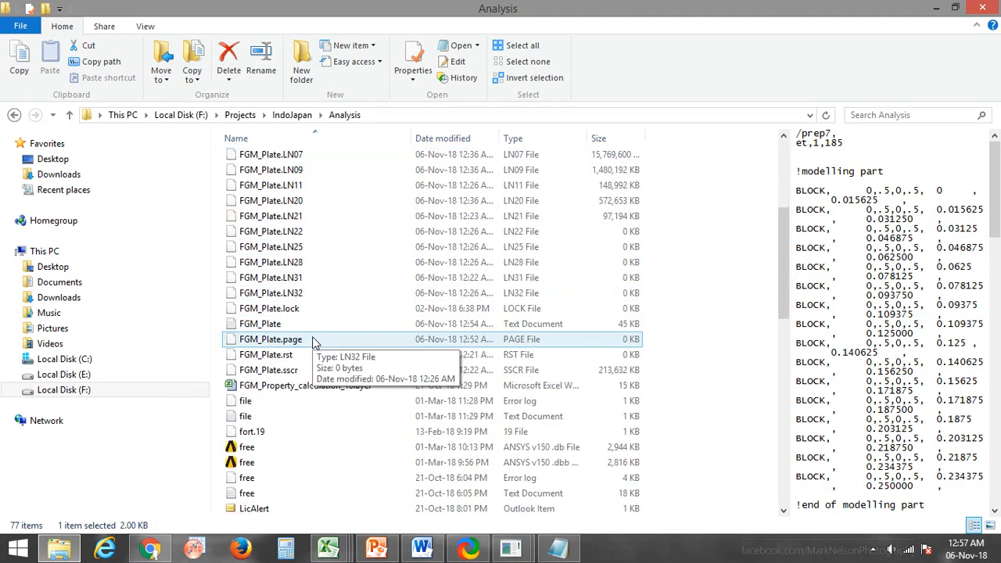
scroll(290, 477, "down", 3)
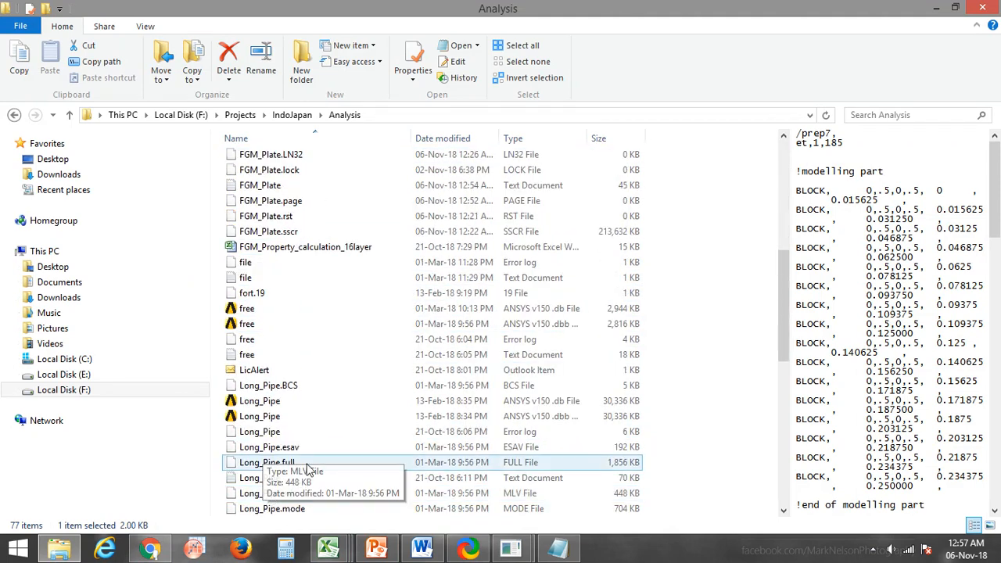
scroll(296, 379, "down", 2)
scroll(296, 379, "down", 8)
left_click(263, 231)
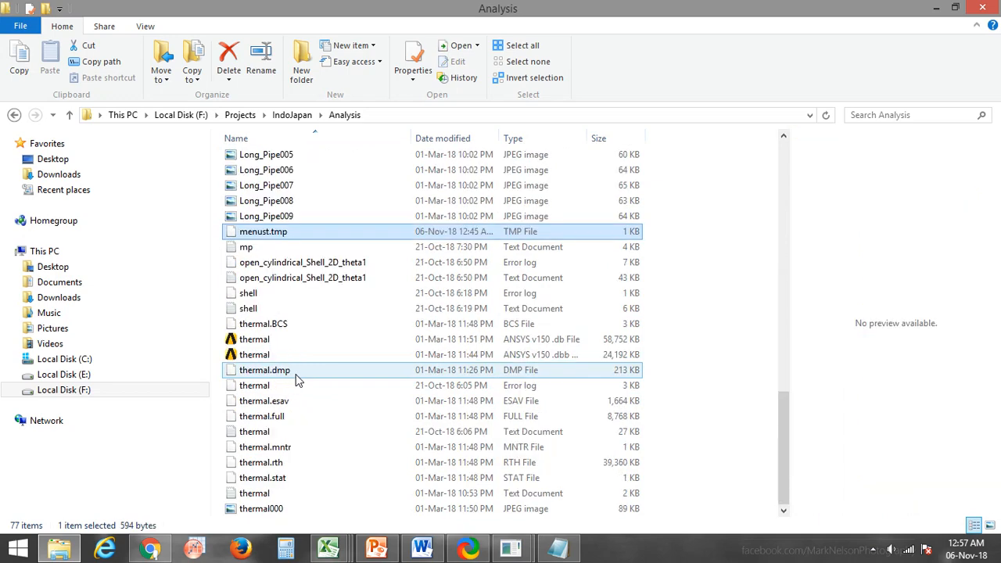
left_click(255, 249)
double_click(254, 249)
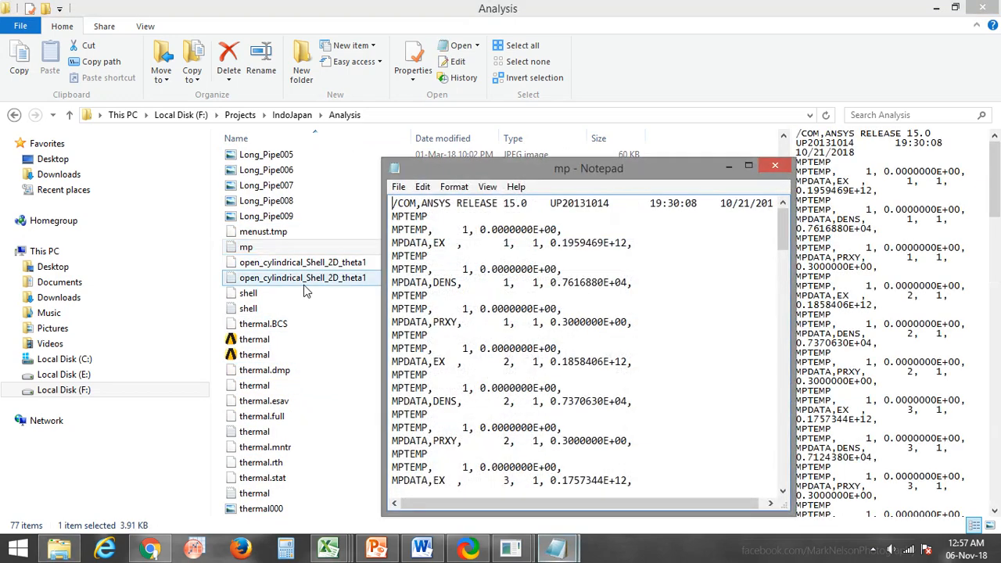
left_click(747, 167)
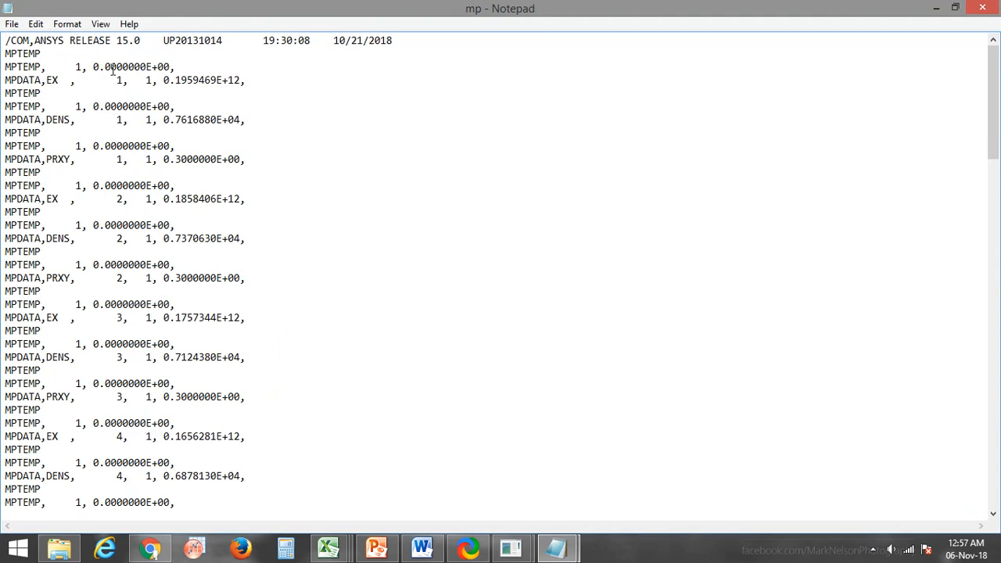
Step: Examine the mp file's EX, DENS and PRXY entries for materials 1 and 2, and look through the entries of the higher-numbered materials
left_click_drag(6, 66, 186, 74)
left_click_drag(261, 75, 94, 76)
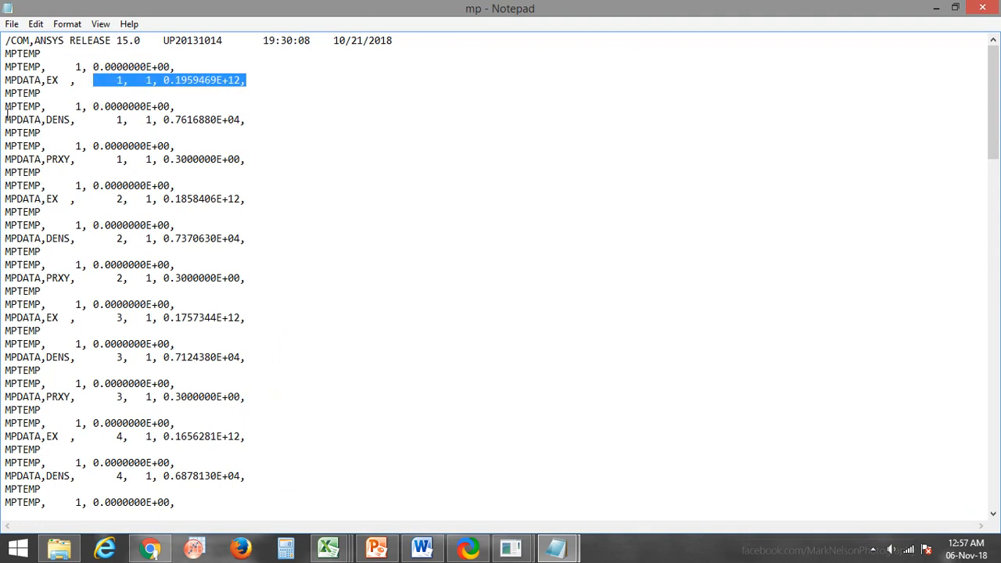
left_click_drag(6, 118, 254, 126)
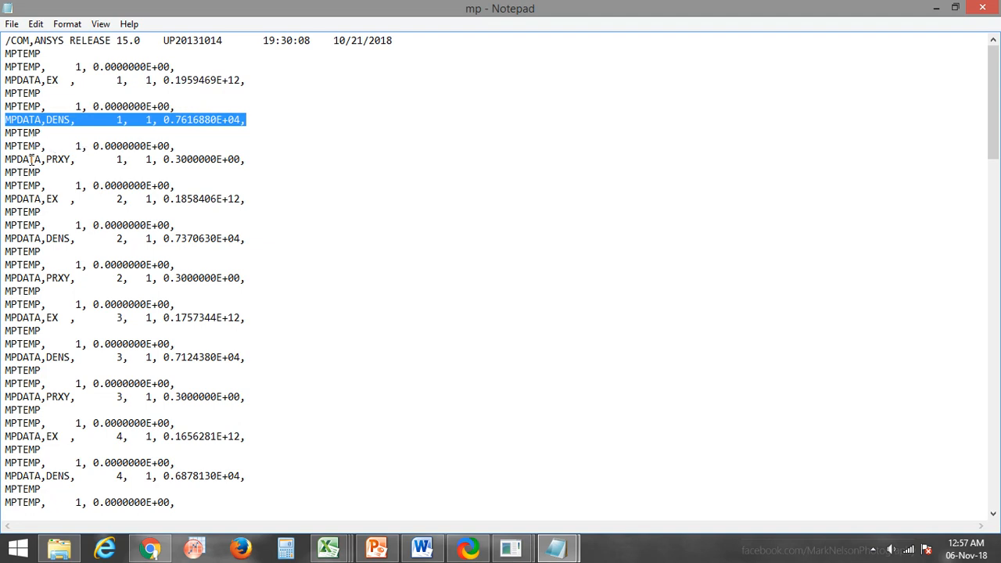
left_click_drag(6, 161, 124, 195)
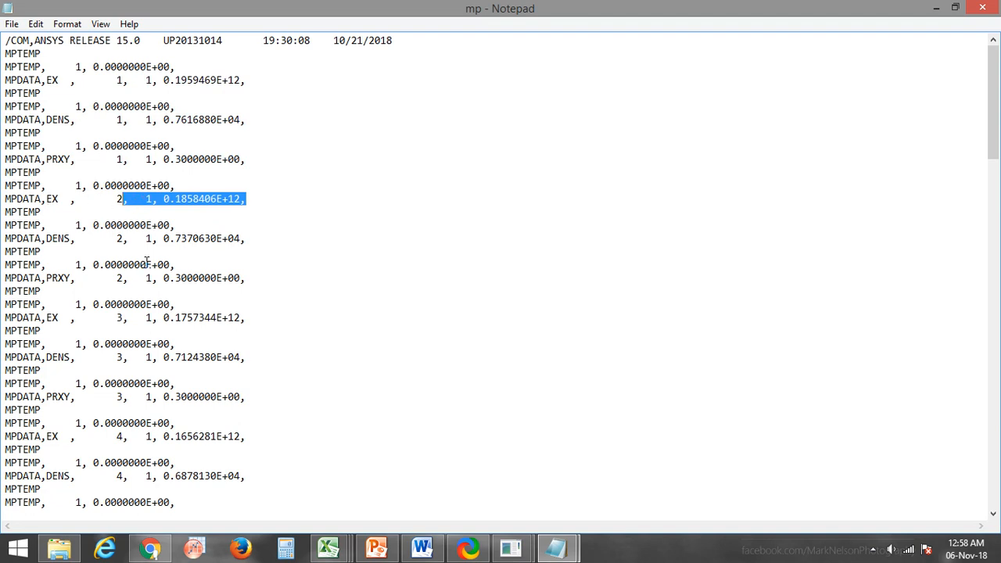
left_click_drag(251, 238, 105, 227)
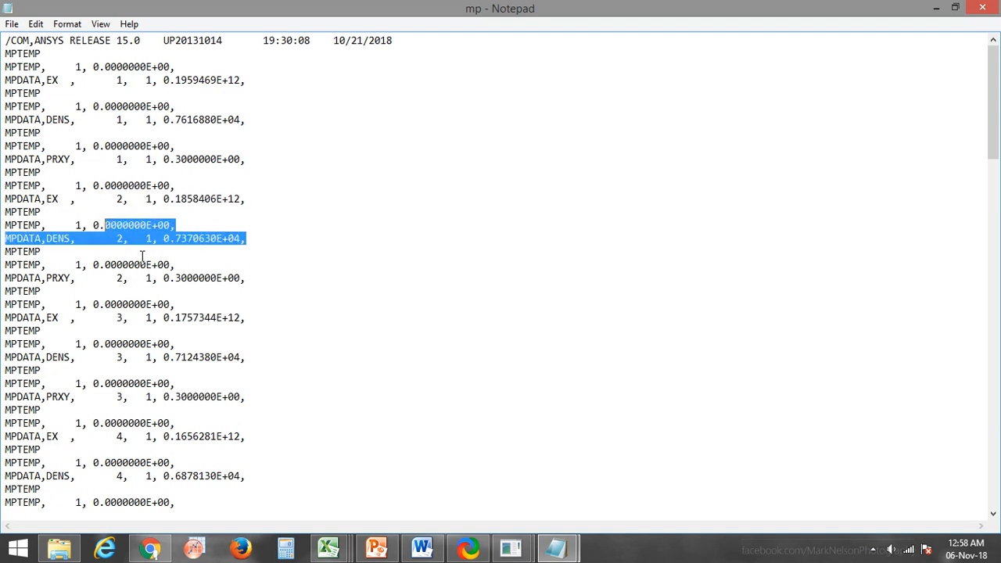
left_click_drag(248, 277, 4, 212)
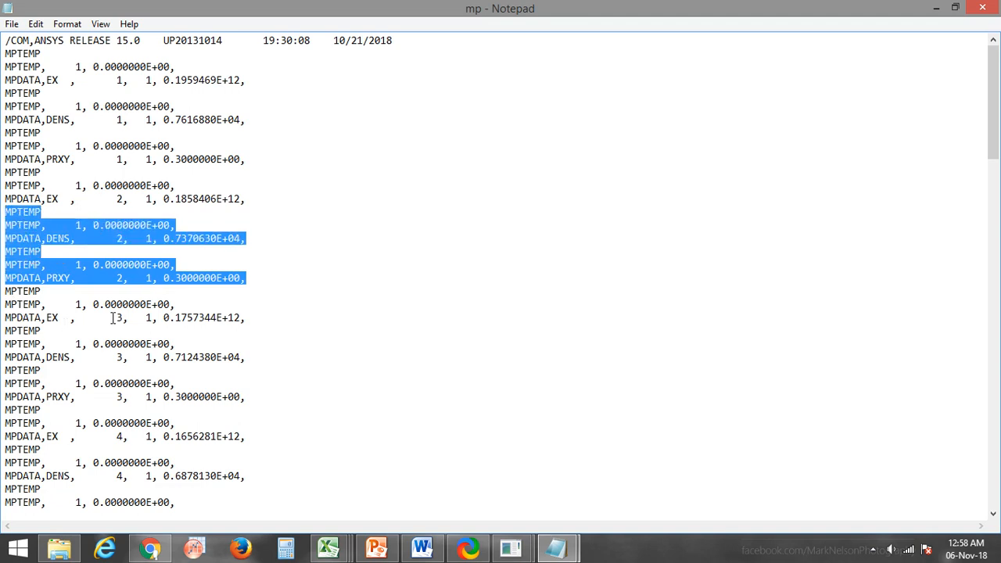
scroll(149, 414, "down", 20)
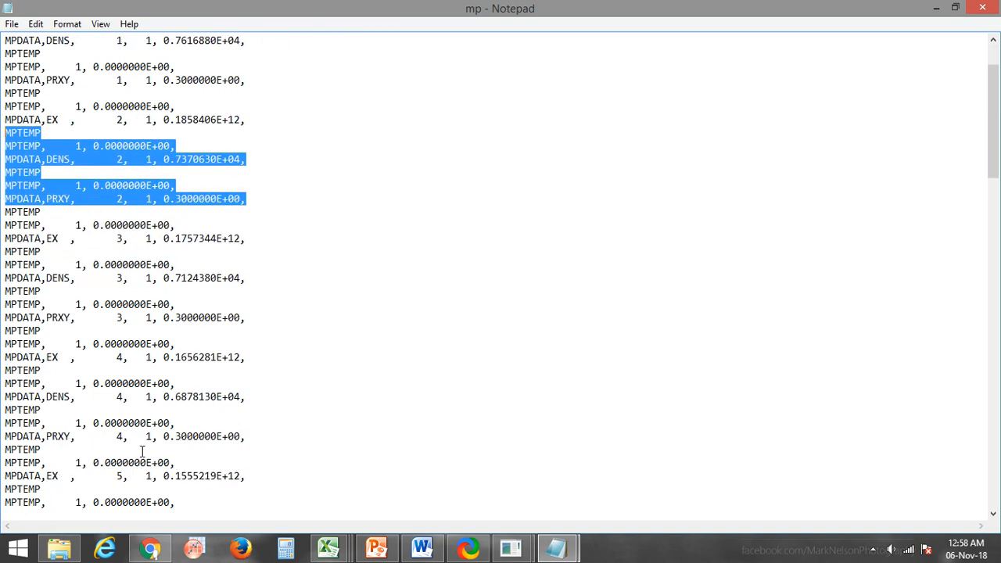
scroll(146, 416, "down", 15)
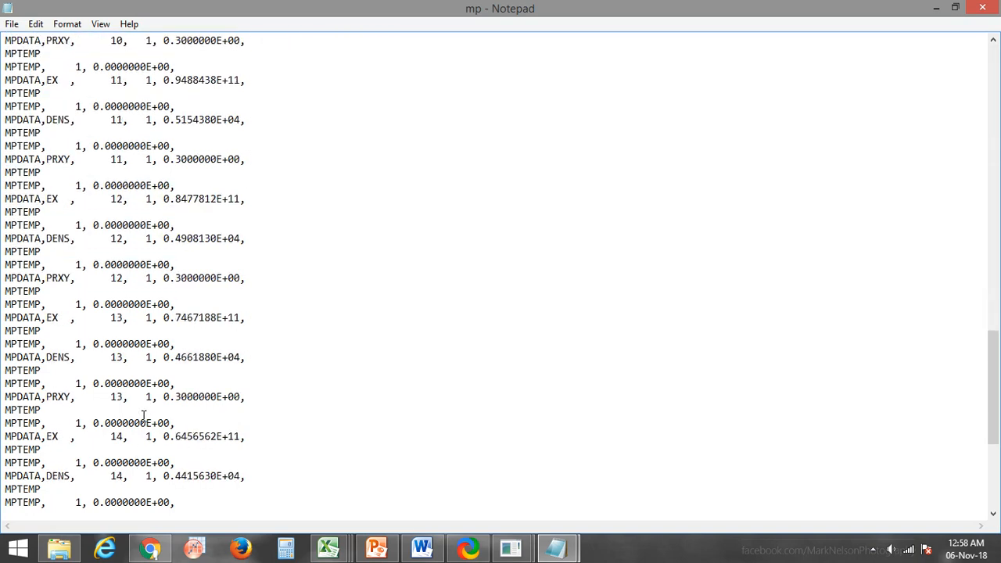
Step: Switch to the FGM_Property_calculation_16layer workbook, set N in cell K9 to 10 and view the layerwise E, NU and RHO columns
left_click(349, 554)
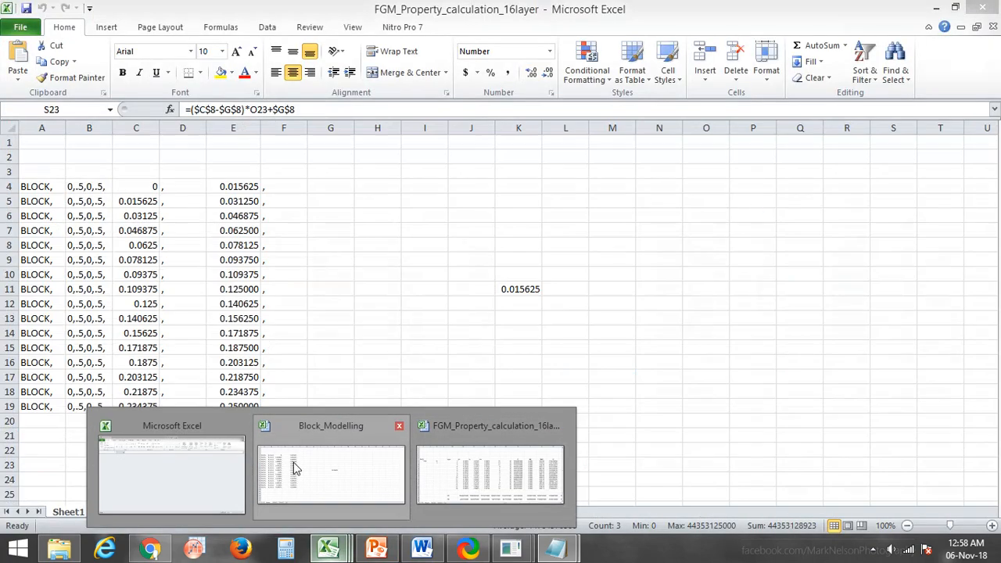
left_click(474, 481)
left_click_drag(767, 519, 620, 526)
left_click(579, 240)
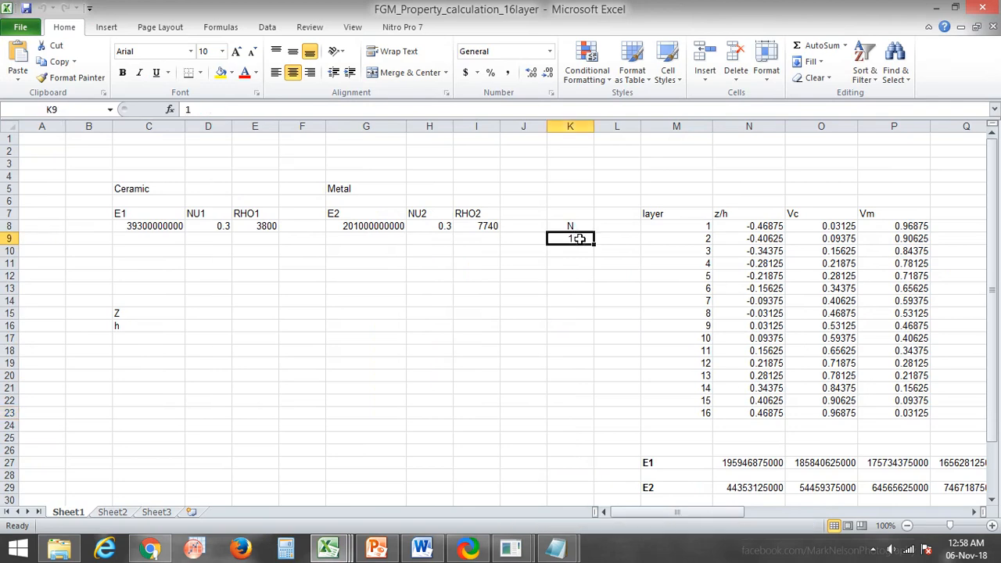
type("1")
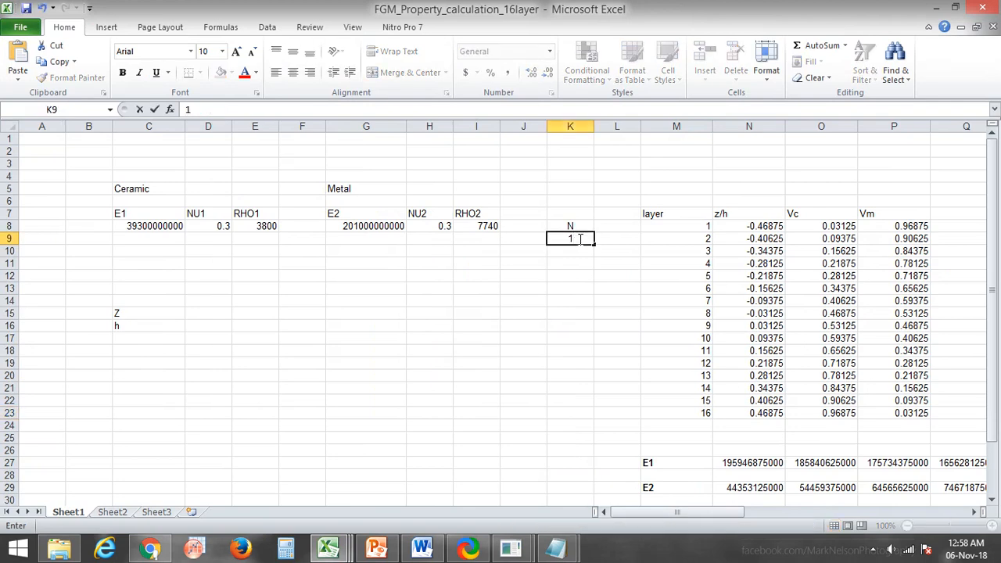
type("0")
left_click(618, 402)
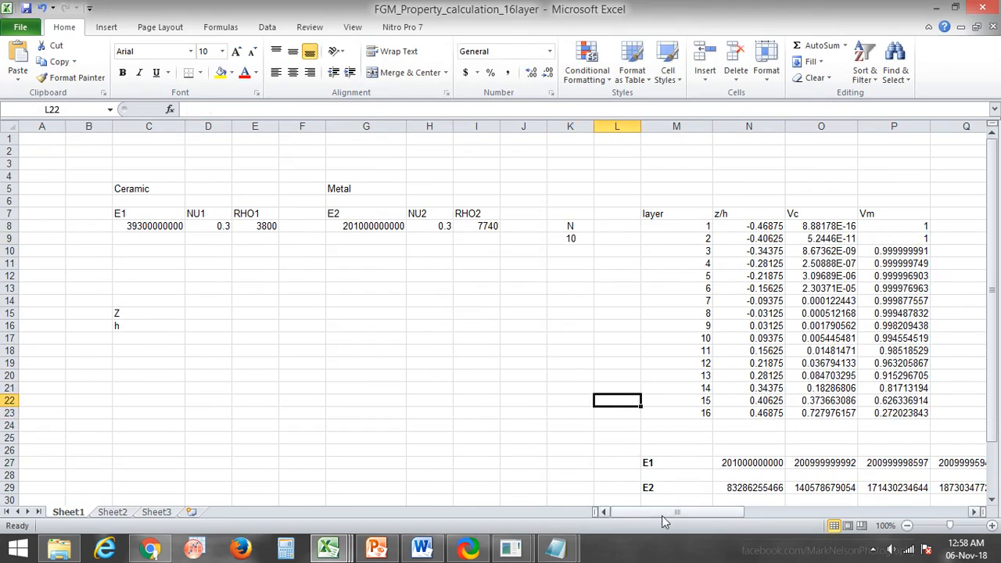
left_click_drag(672, 517, 798, 517)
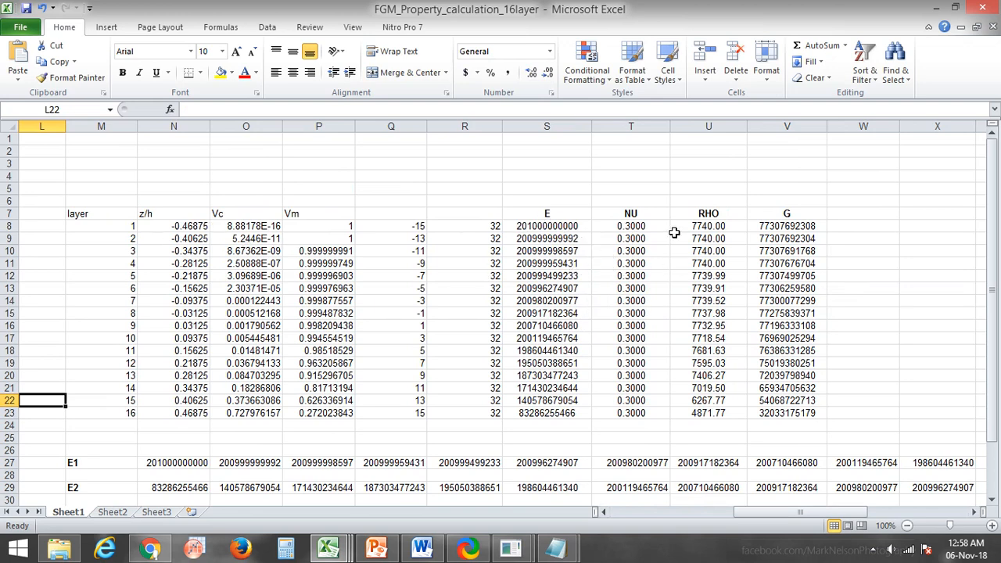
Step: Check the mp text file in Notepad, and set N in cell K9 of the FGM_Property_calculation_16layer workbook to 1
mouse_move(555, 547)
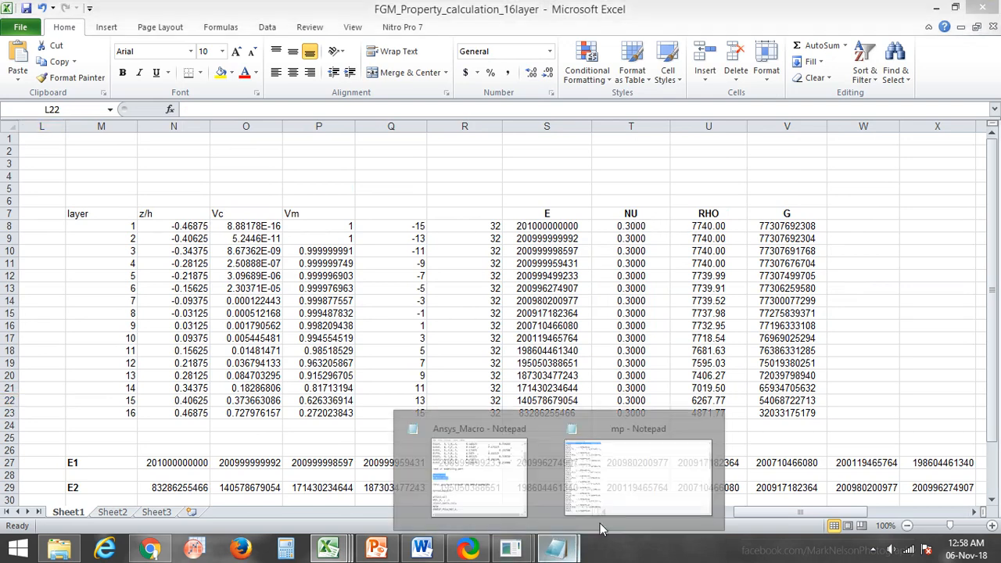
left_click(642, 496)
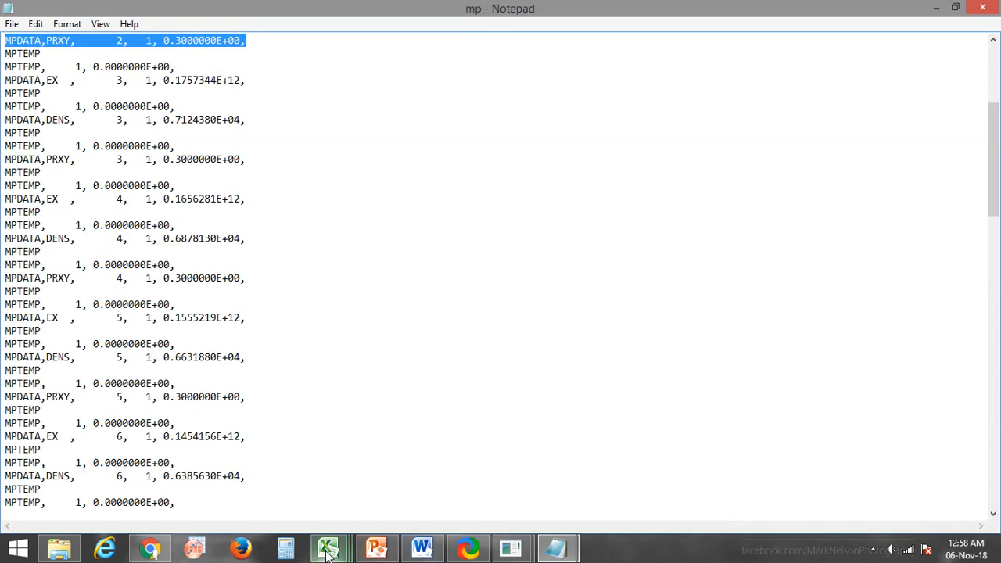
mouse_move(329, 547)
mouse_move(325, 494)
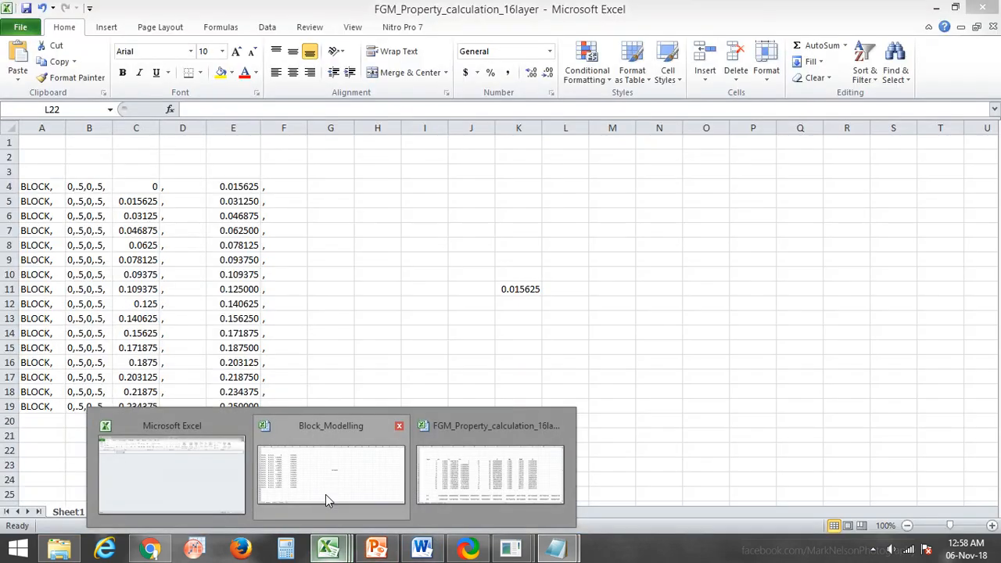
left_click(518, 486)
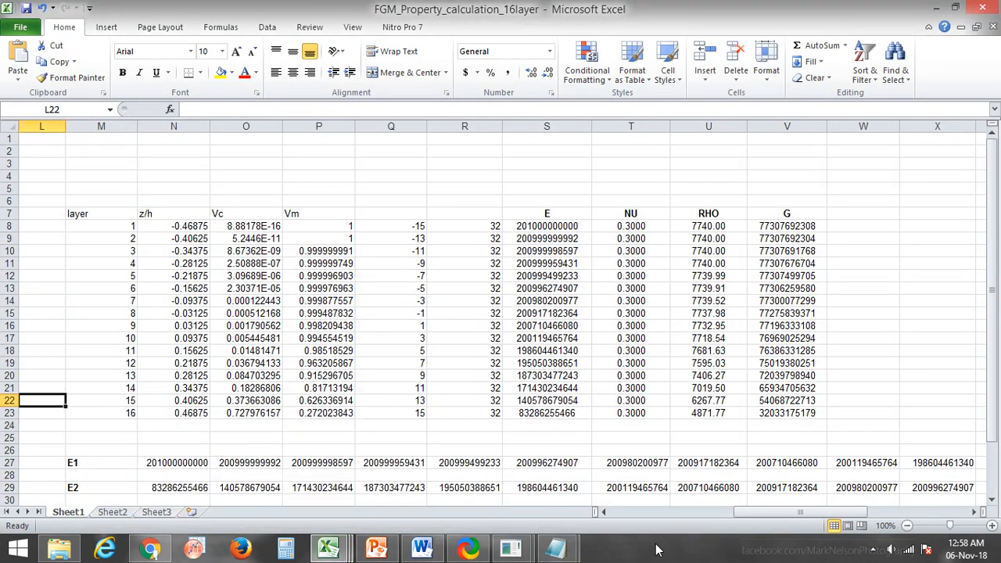
left_click_drag(782, 512, 690, 512)
left_click(412, 243)
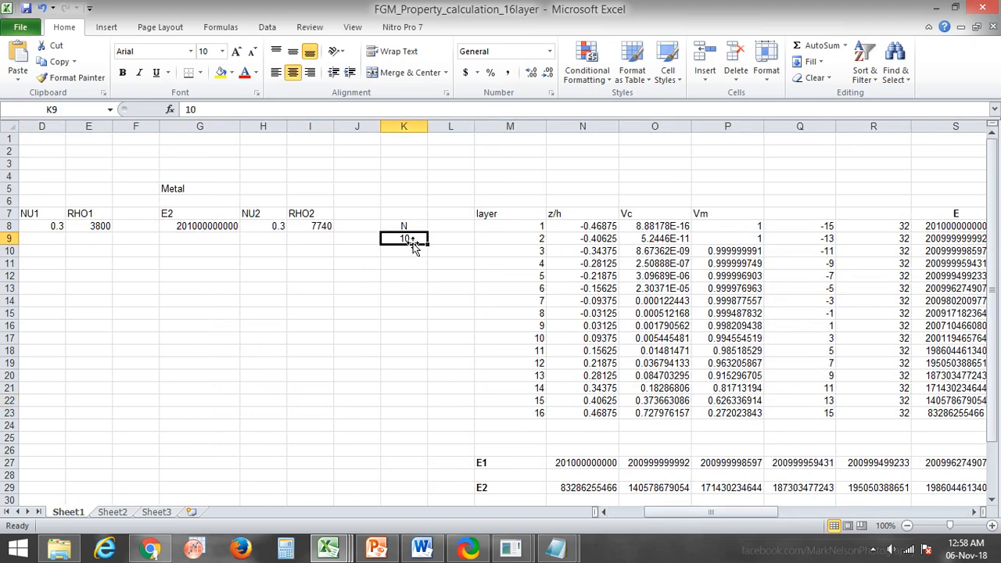
type("1")
left_click(422, 387)
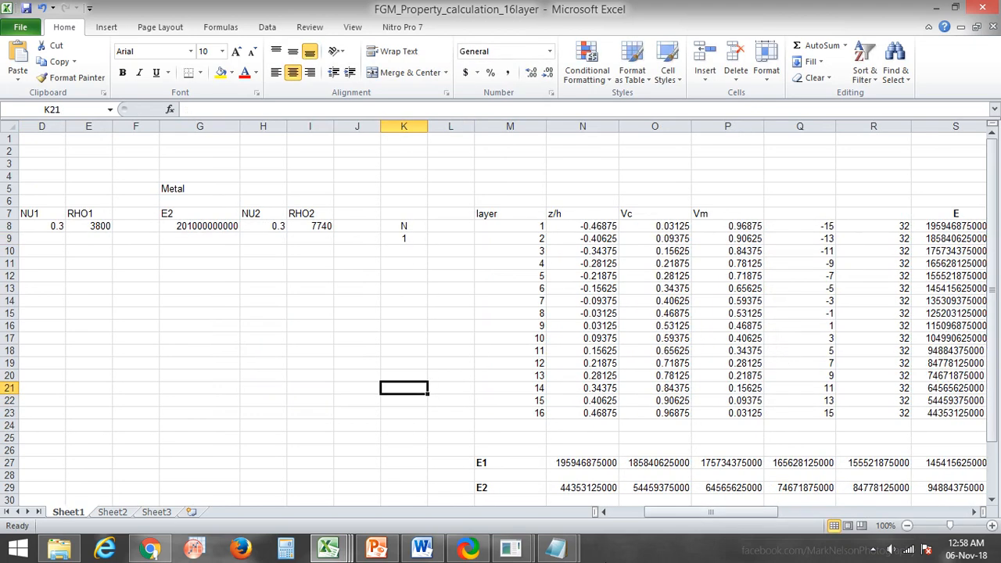
Step: Revisit the mp text file, and switch to ANSYS to read mp.txt from the Analysis folder as input
left_click(557, 555)
left_click(603, 508)
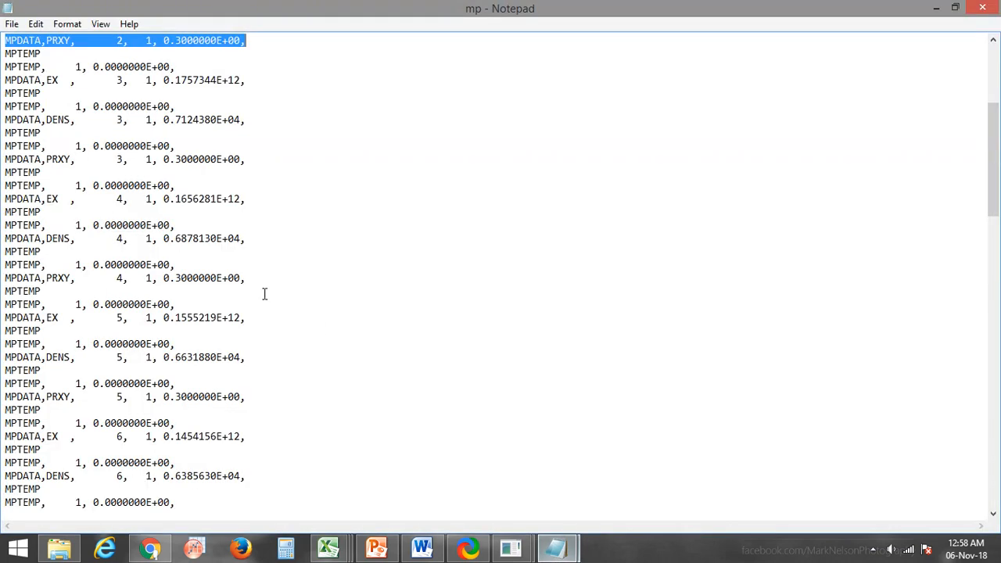
mouse_move(492, 556)
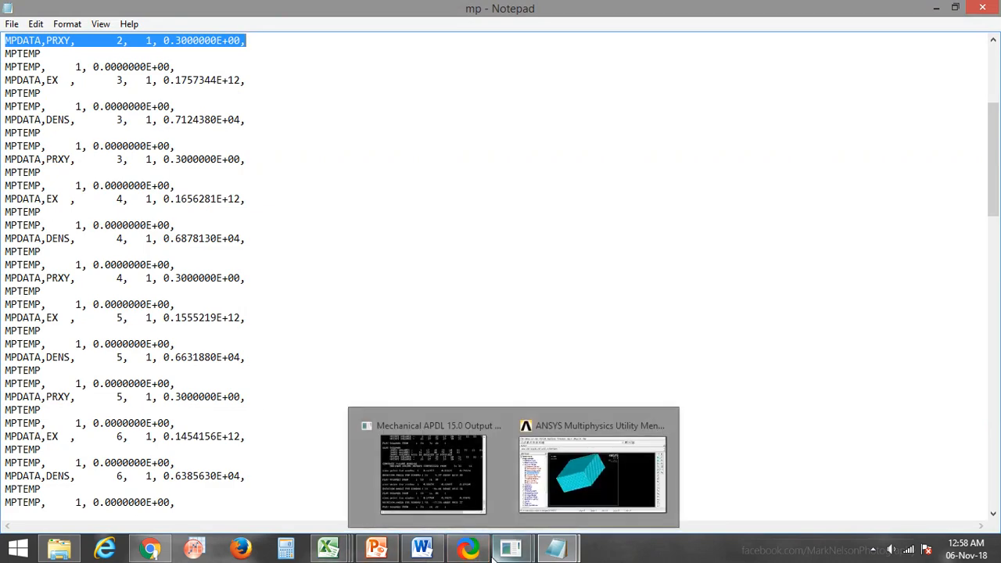
left_click(537, 509)
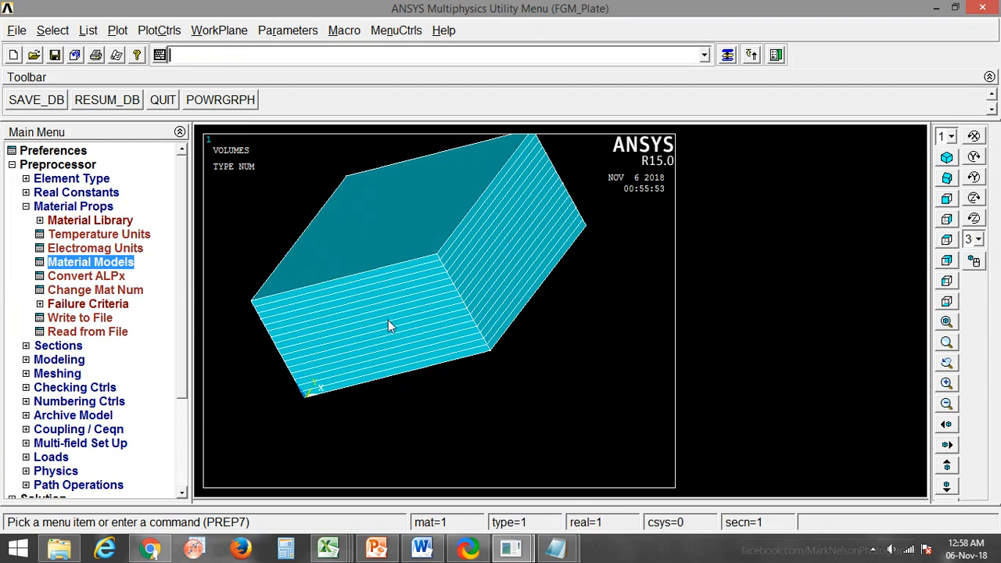
left_click(18, 34)
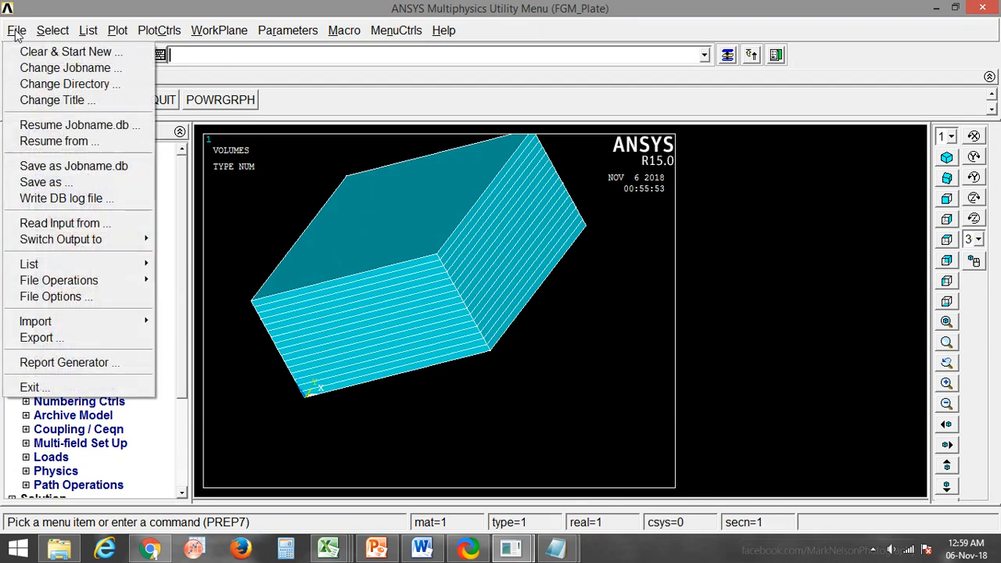
left_click(57, 225)
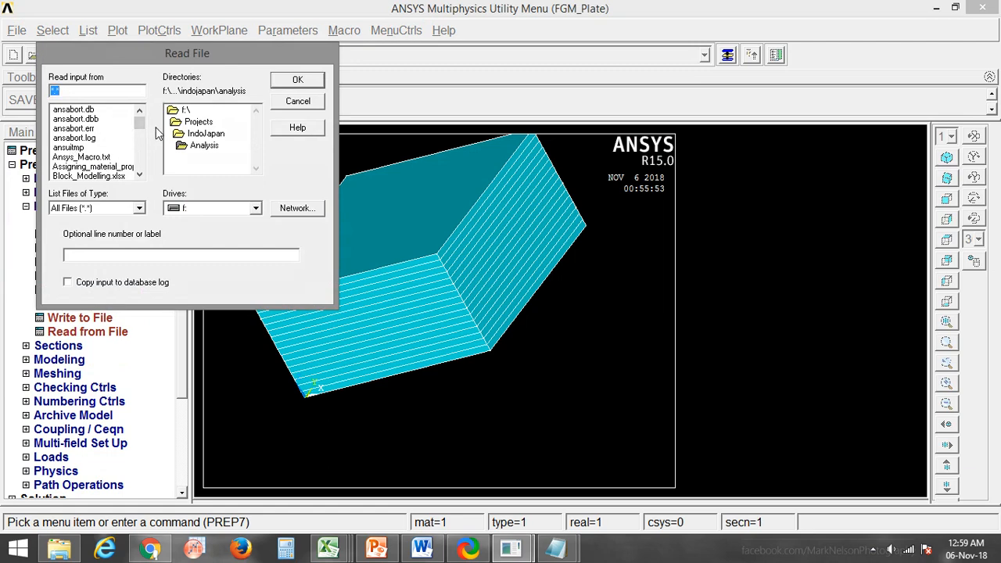
left_click_drag(139, 133, 143, 151)
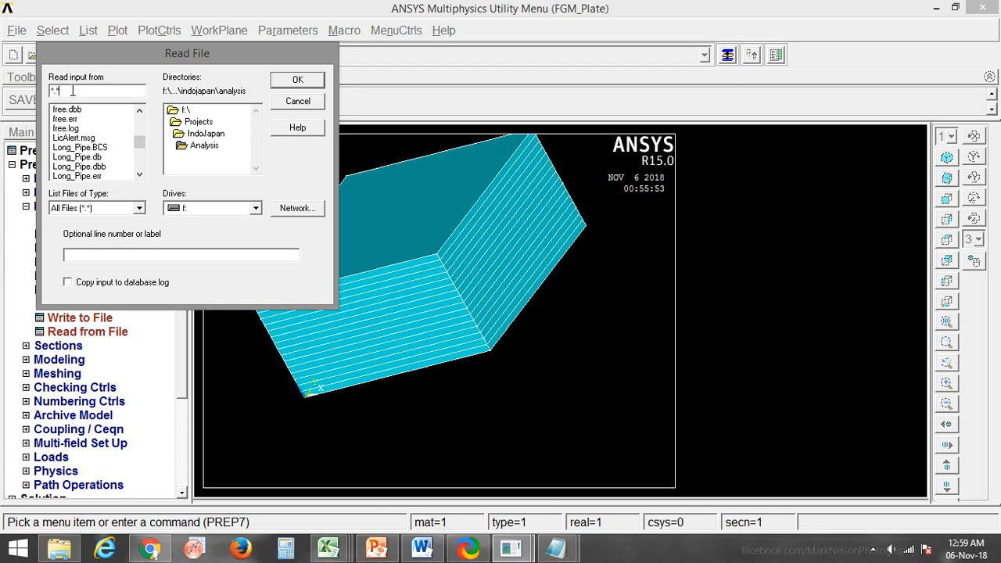
type("m")
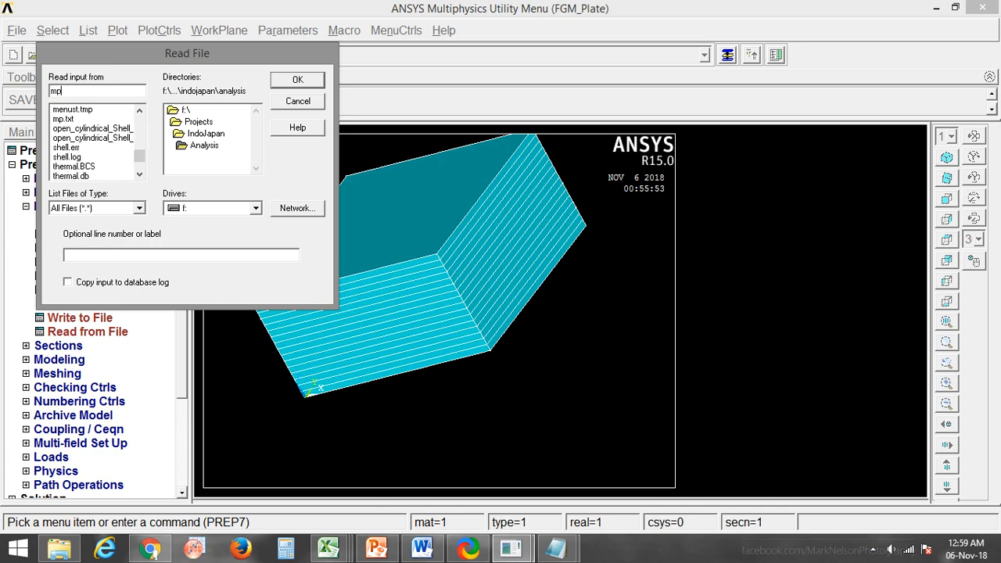
type("p")
left_click(62, 119)
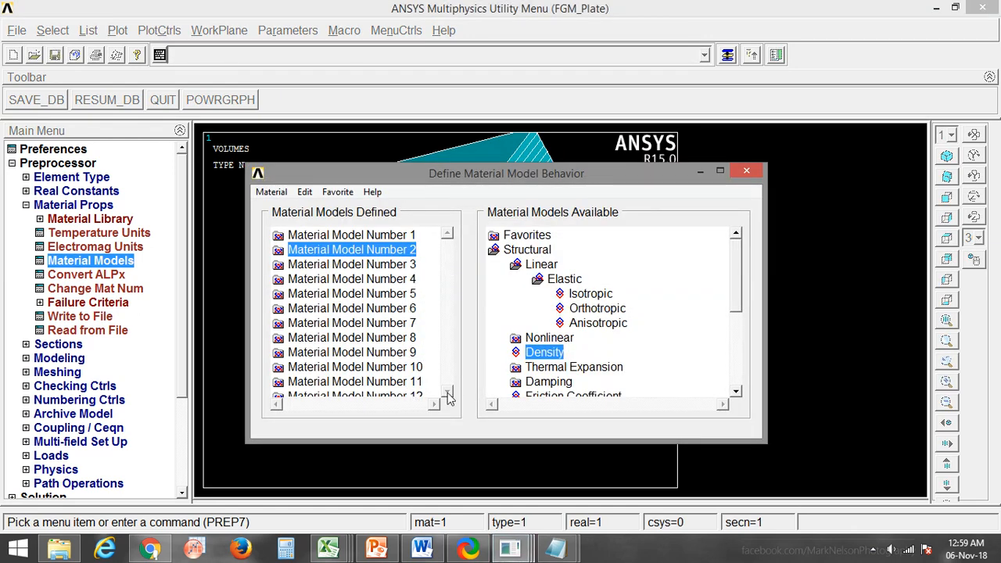
Step: Look through the imported material models, expanding numbers 7, 8, 12 and 16, and check the density of material 16
double_click(395, 323)
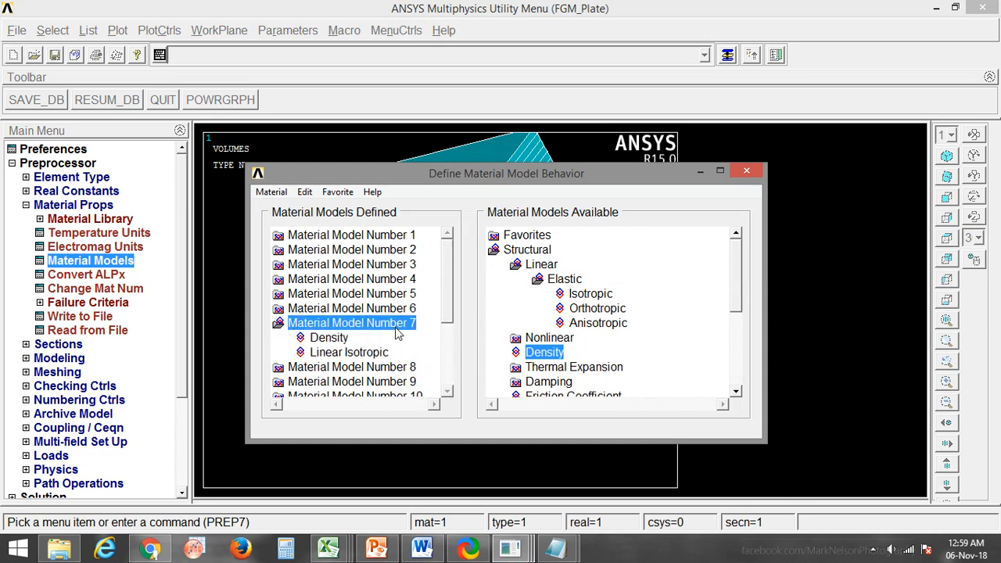
double_click(399, 371)
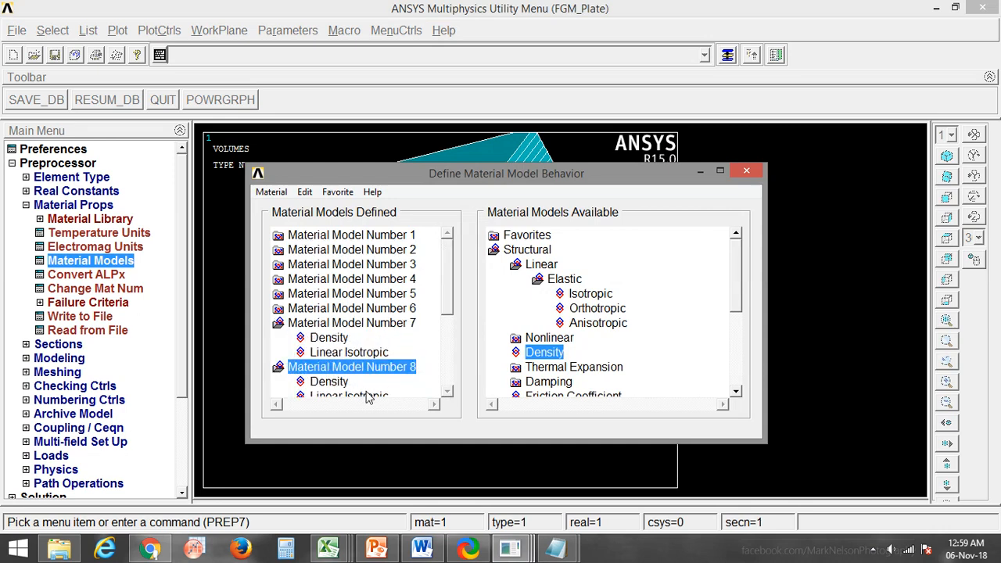
double_click(373, 372)
double_click(309, 325)
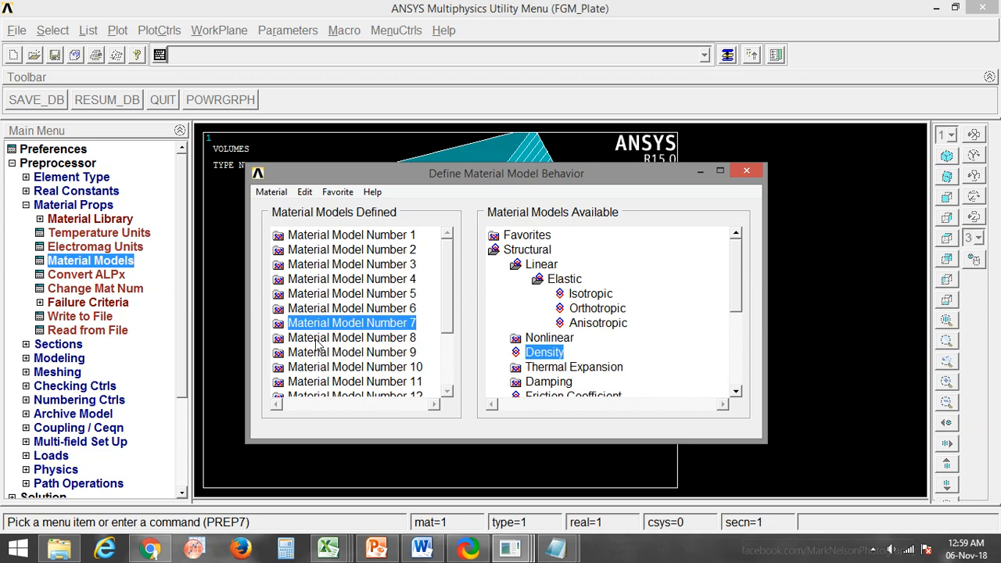
double_click(397, 394)
left_click(444, 393)
left_click_drag(447, 294, 457, 359)
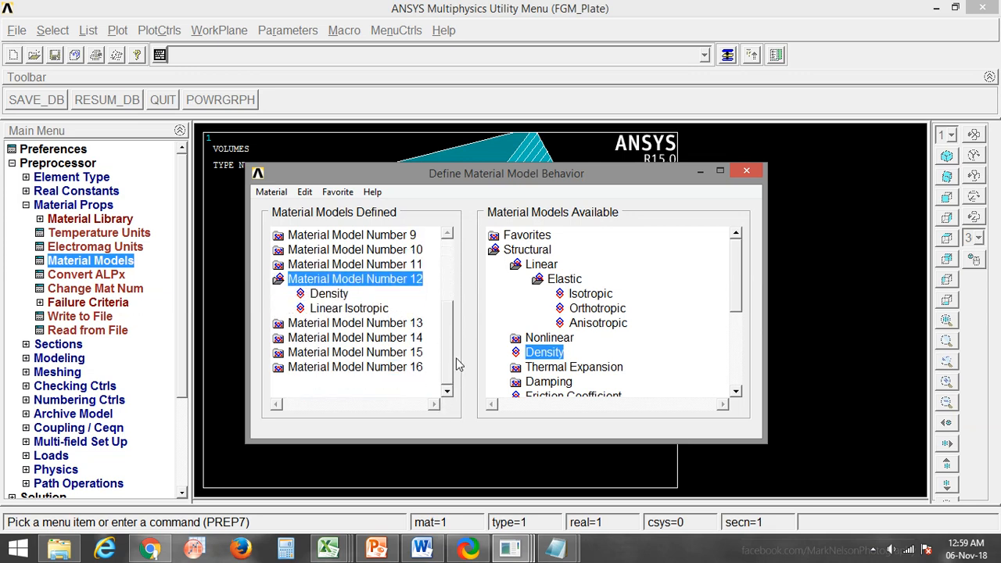
double_click(409, 368)
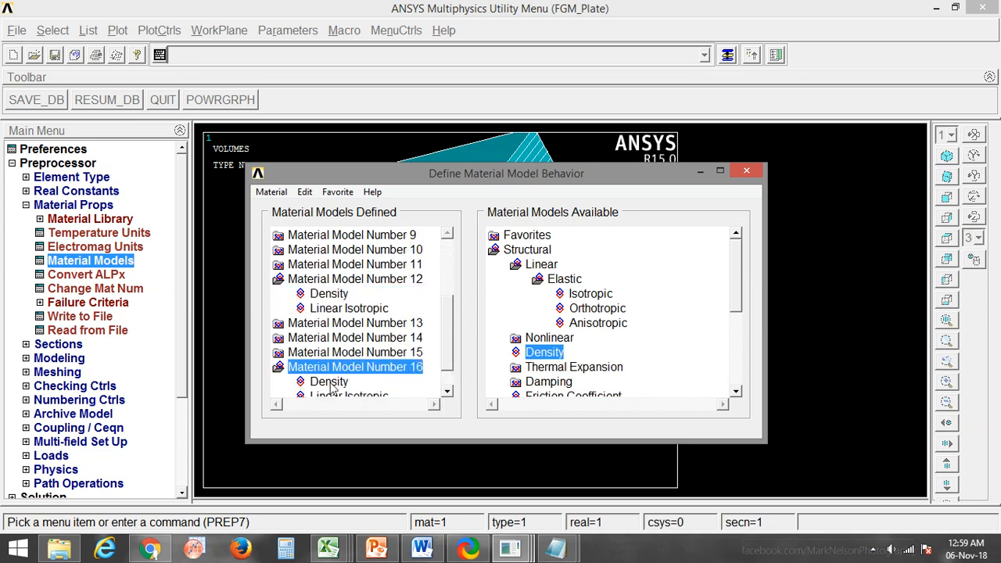
double_click(329, 382)
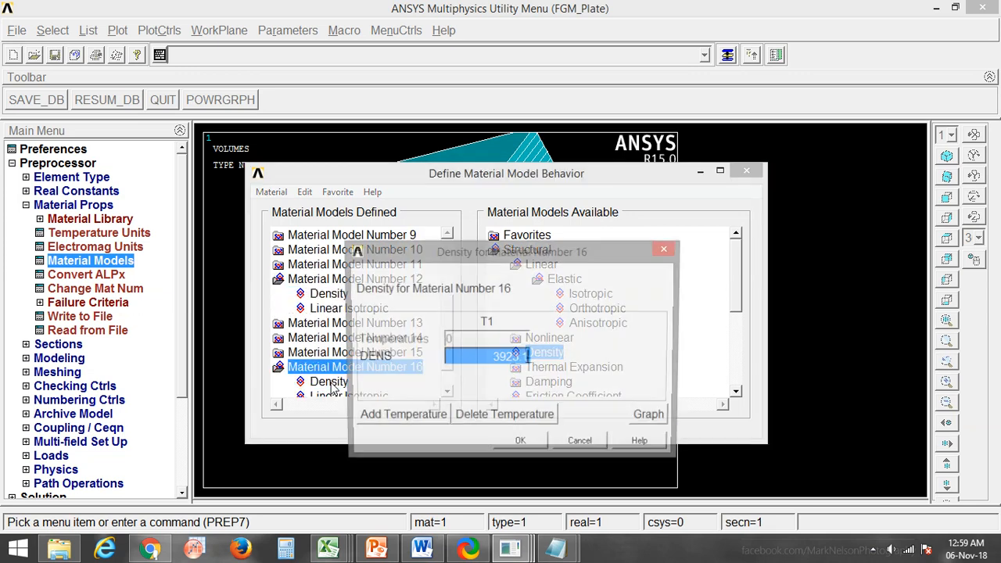
left_click(582, 445)
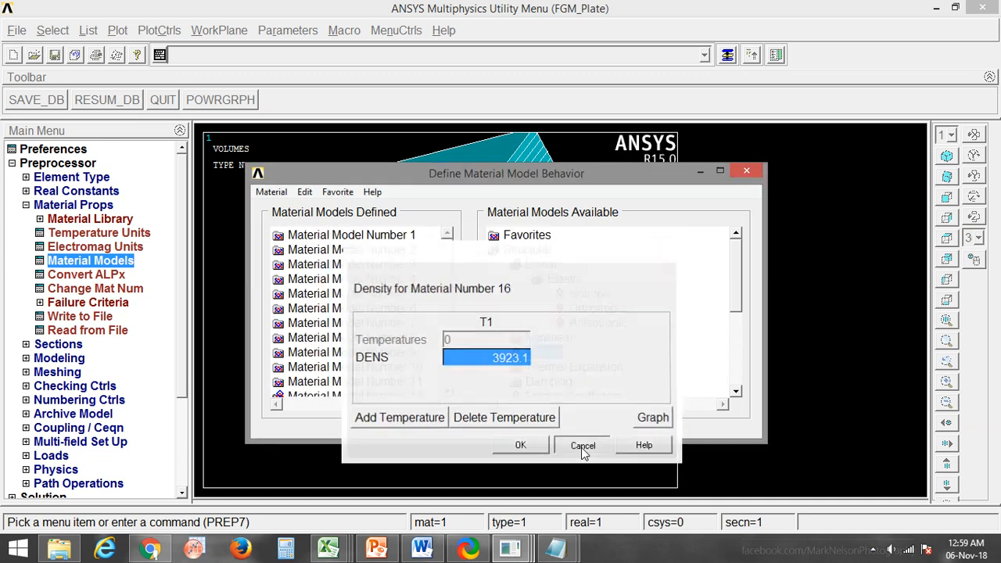
left_click(746, 170)
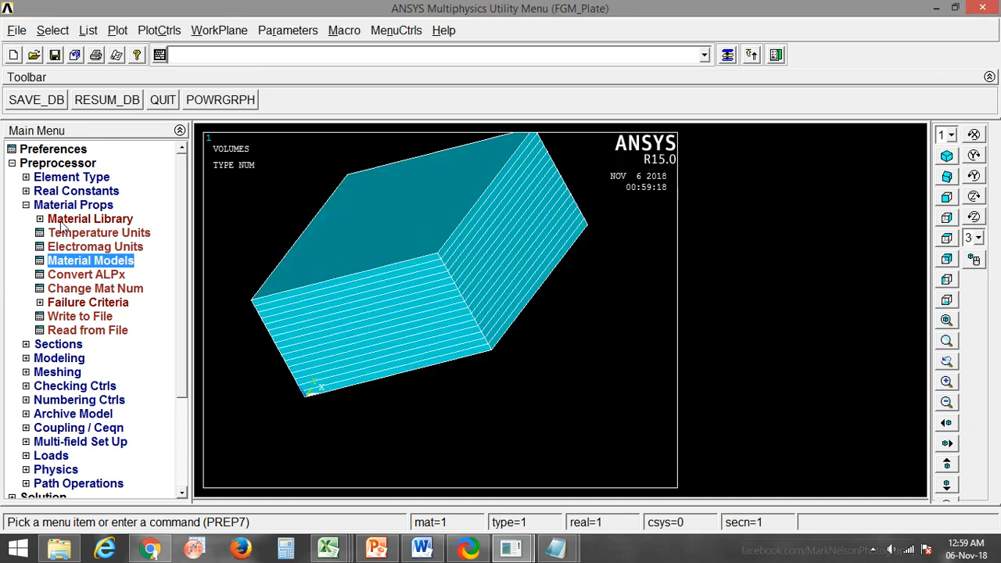
left_click(26, 206)
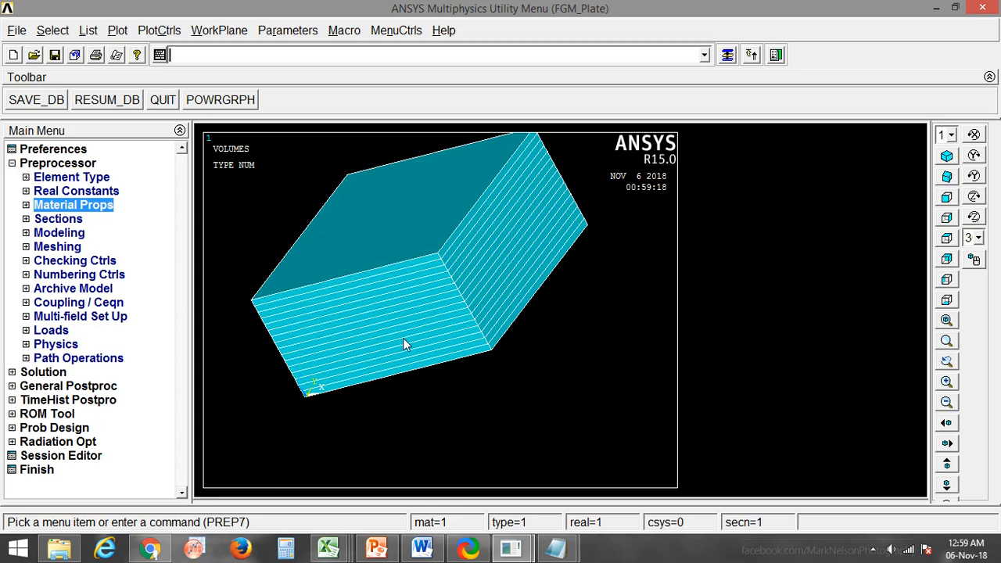
mouse_move(425, 297)
right_mouse_down("ctrl")
mouse_move(462, 342)
mouse_move(385, 343)
mouse_move(478, 363)
mouse_move(463, 318)
right_mouse_up("ctrl")
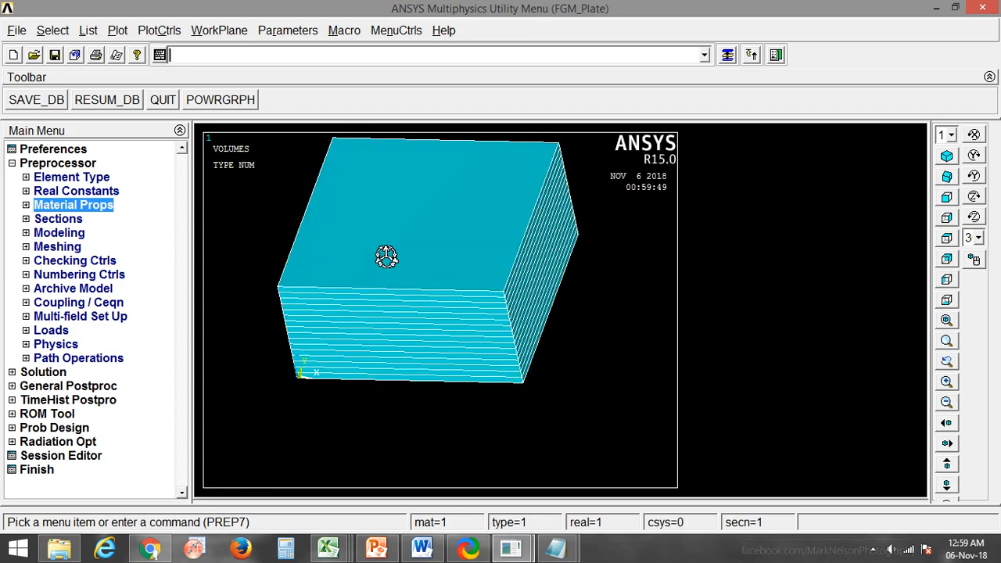
left_click_drag(386, 255, 420, 346, "ctrl")
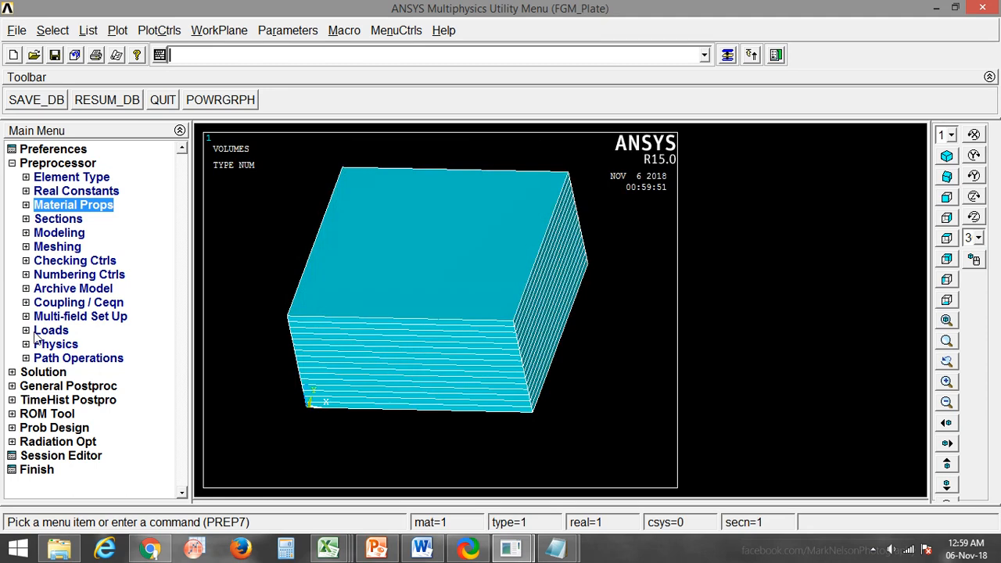
left_click(55, 246)
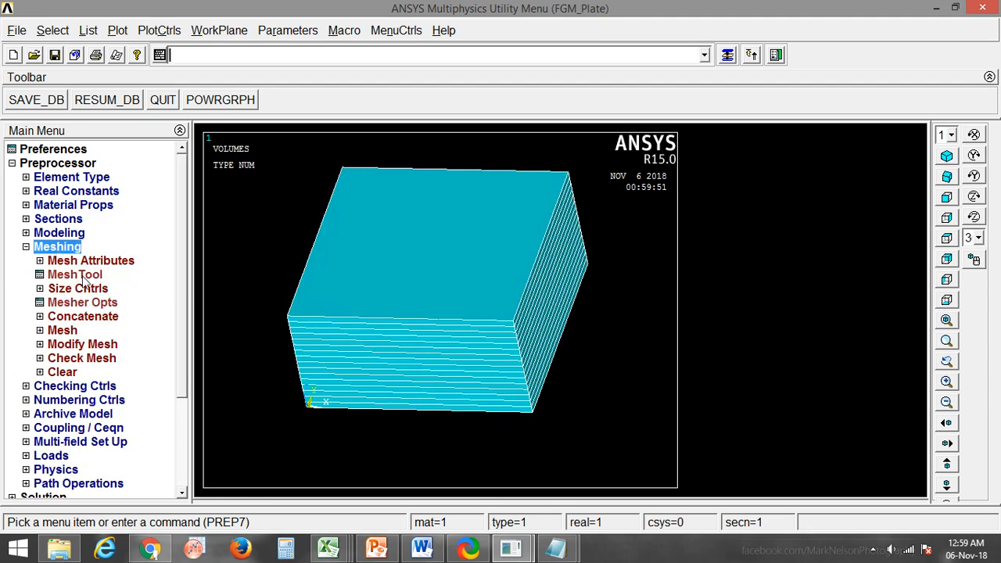
left_click(83, 280)
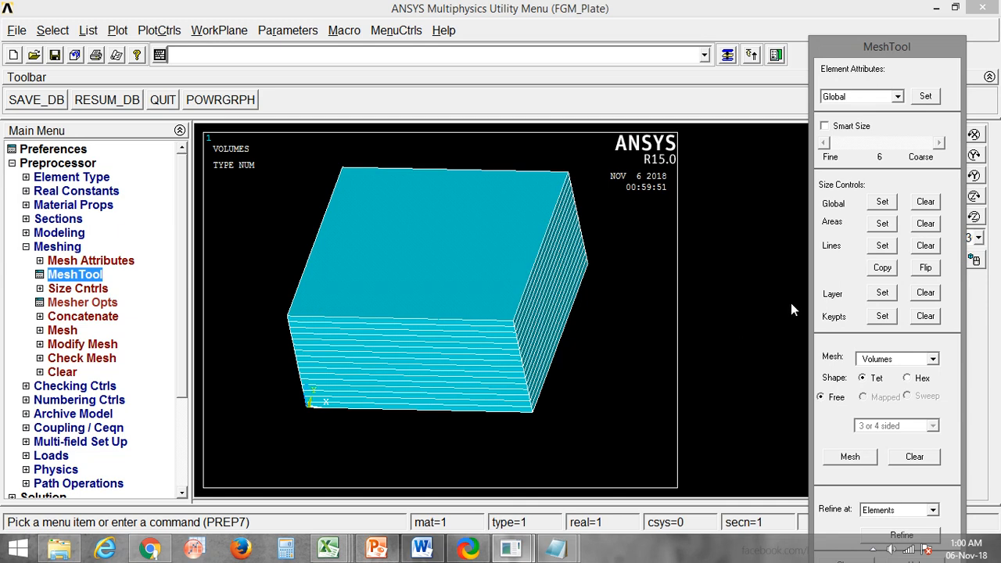
left_click(888, 247)
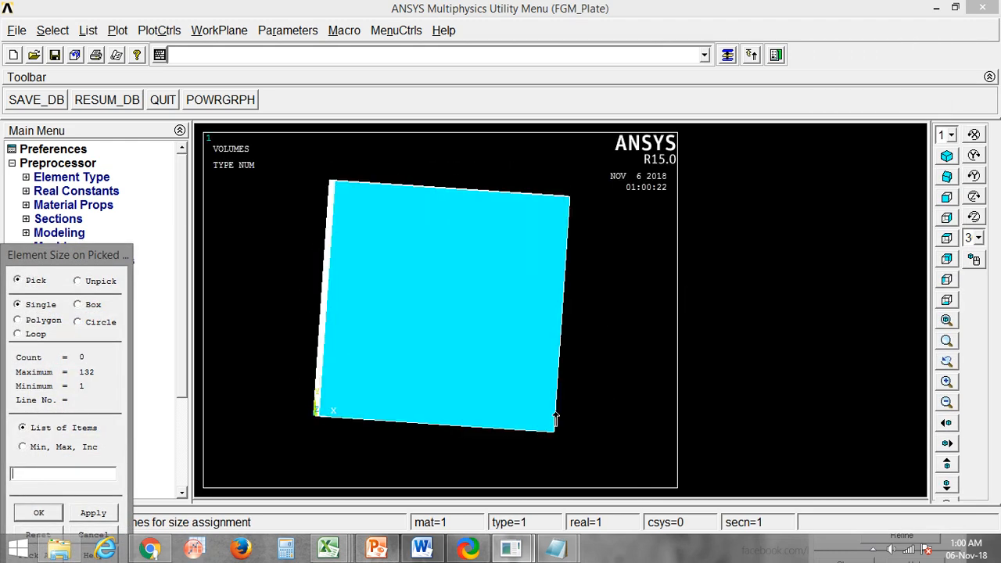
left_click(91, 307)
left_click_drag(372, 389, 472, 461)
left_click_drag(401, 165, 500, 229)
left_click_drag(527, 278, 604, 358)
left_click_drag(278, 271, 386, 338)
left_click(69, 282)
left_click_drag(73, 257, 125, 204)
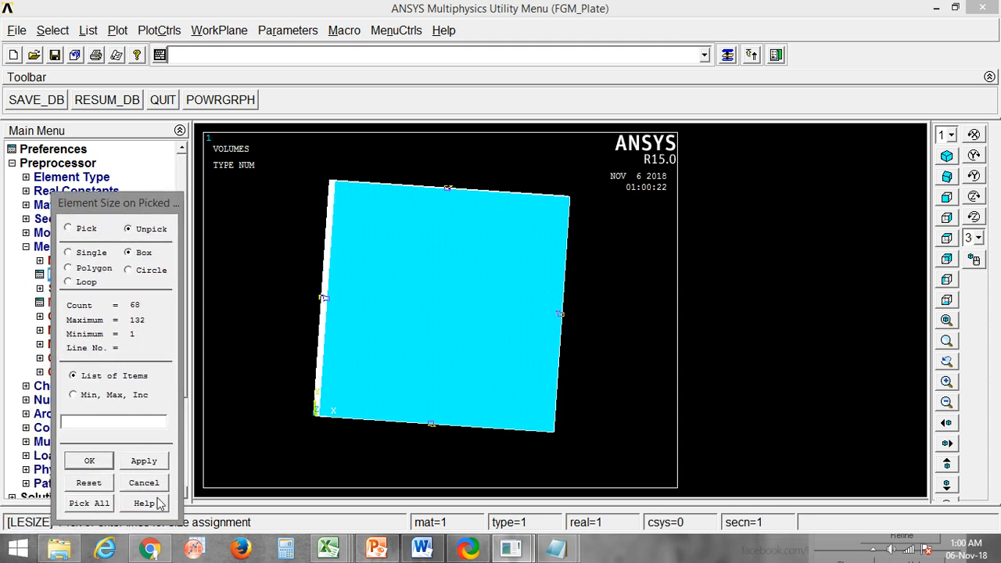
left_click(89, 482)
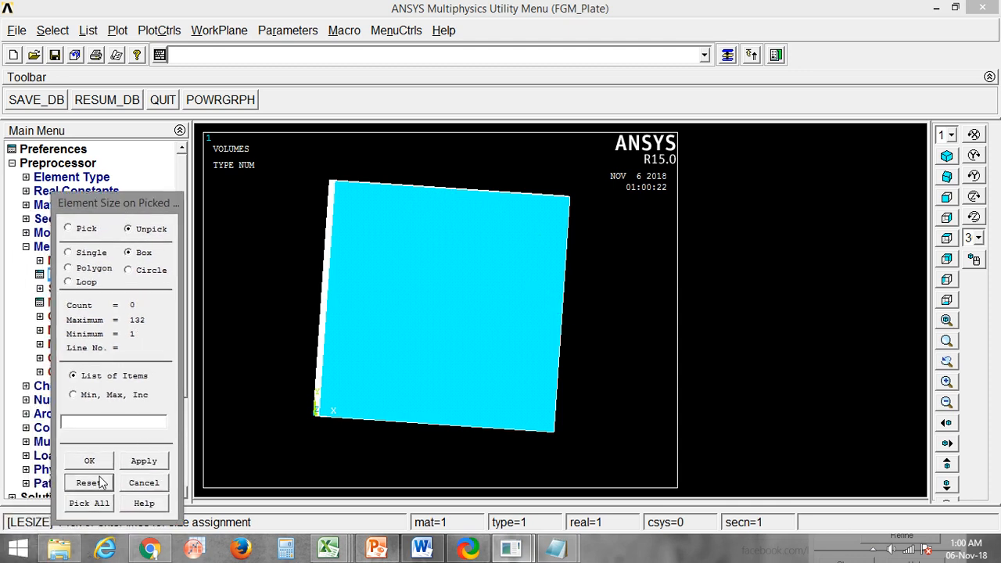
left_click(138, 254)
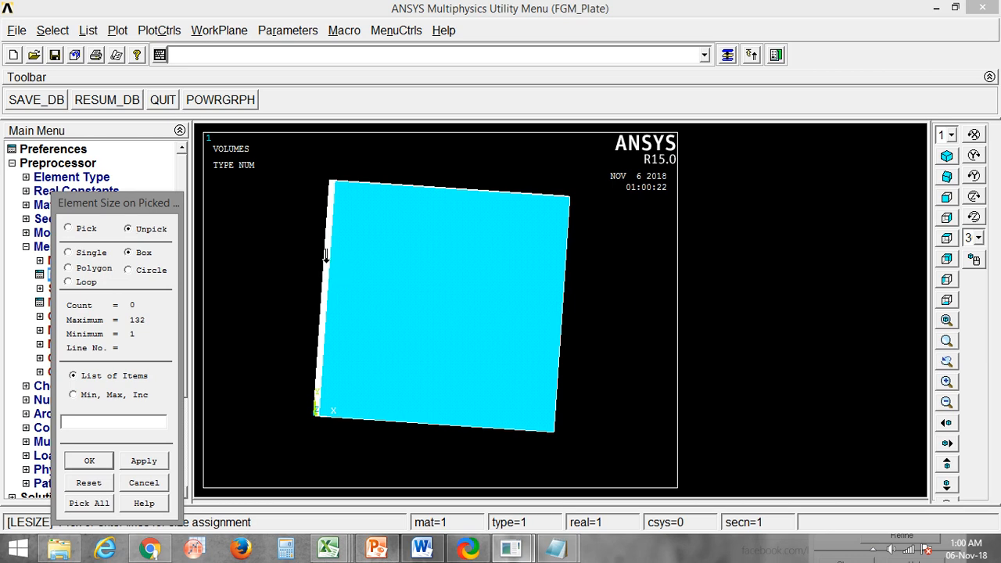
left_click(144, 483)
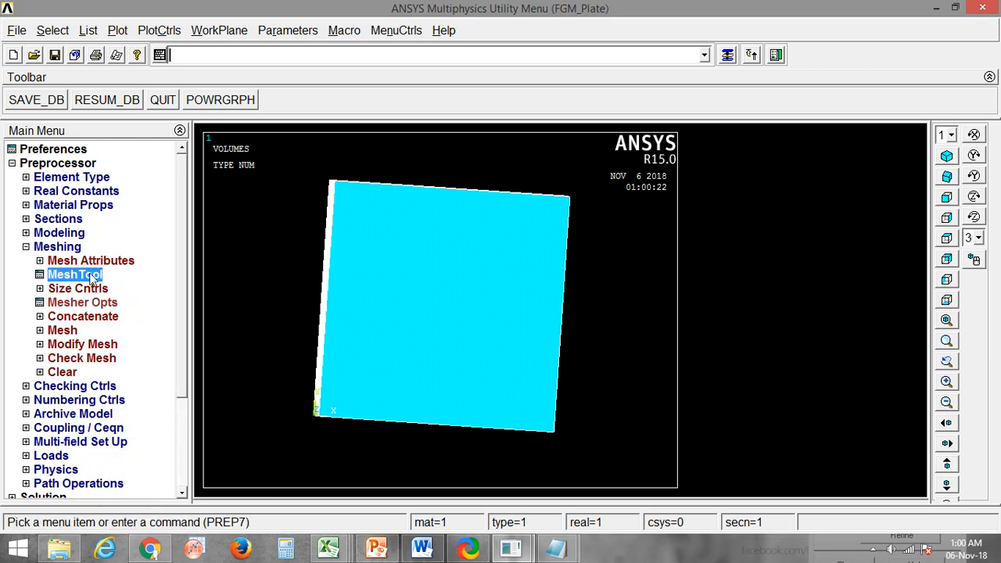
Step: Box-select the in-plane edge lines on all four sides of the plate and assign them 15 element divisions
left_click(90, 277)
left_click(883, 247)
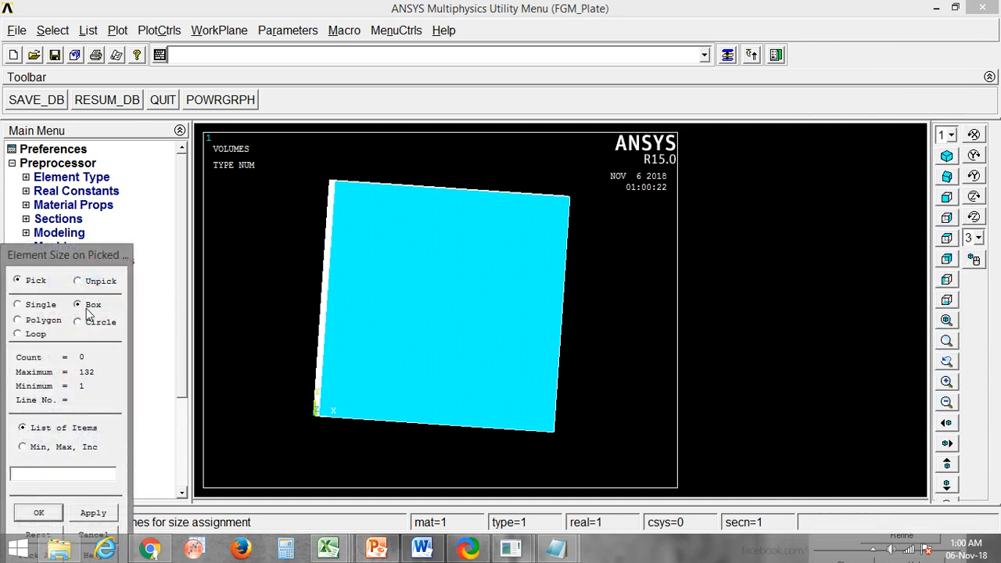
left_click_drag(283, 253, 392, 352)
mouse_move(514, 273)
left_mouse_down()
mouse_move(589, 339)
mouse_move(606, 367)
left_mouse_up()
mouse_move(417, 165)
left_mouse_down()
mouse_move(445, 192)
mouse_move(475, 263)
left_mouse_up()
mouse_move(395, 399)
left_mouse_down()
mouse_move(446, 426)
mouse_move(472, 460)
left_mouse_up()
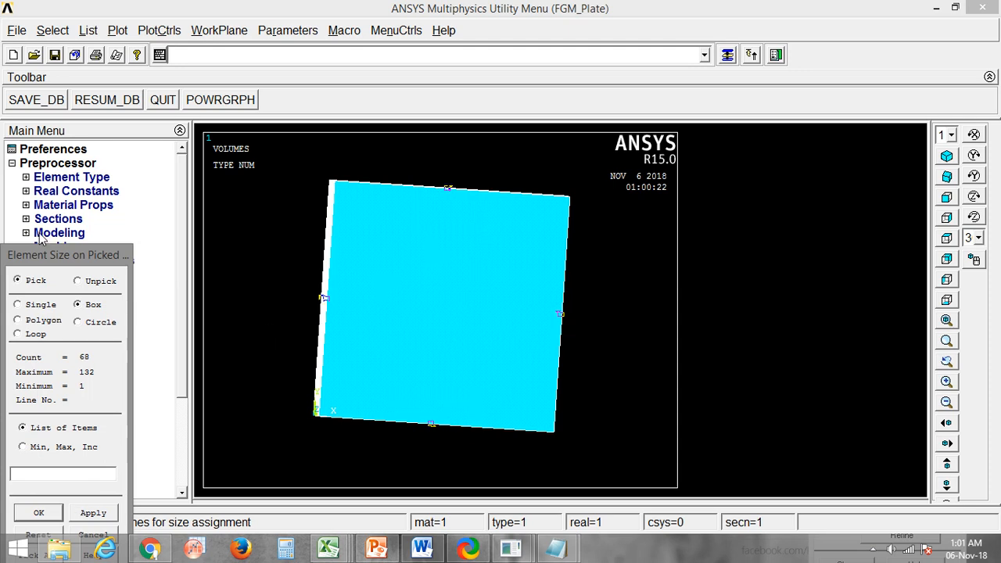
left_click(37, 513)
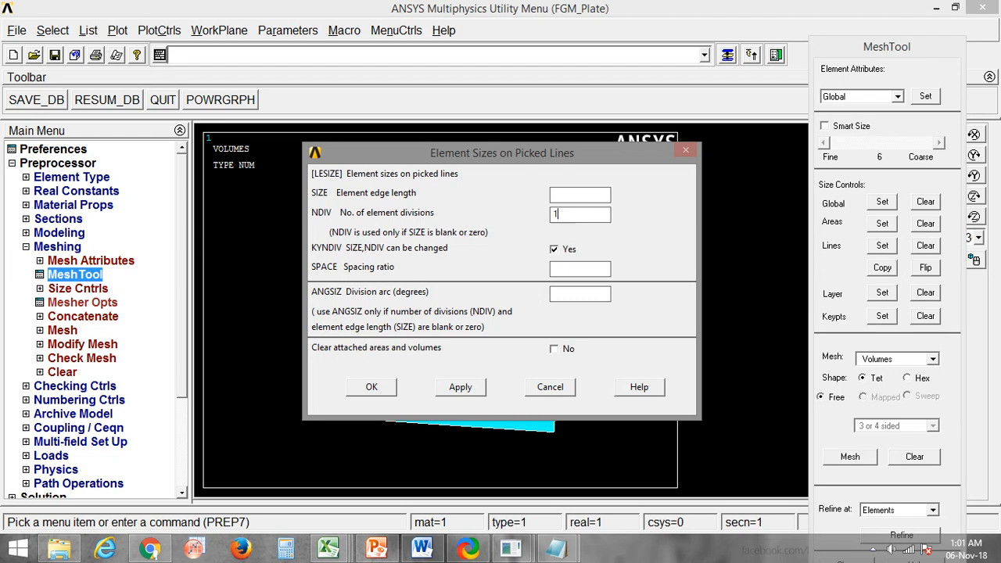
left_click(459, 390)
Step: Box-select the thickness-direction lines at the plate's four corners and assign them 1 element division
right_click_drag(536, 356, 405, 325, "ctrl")
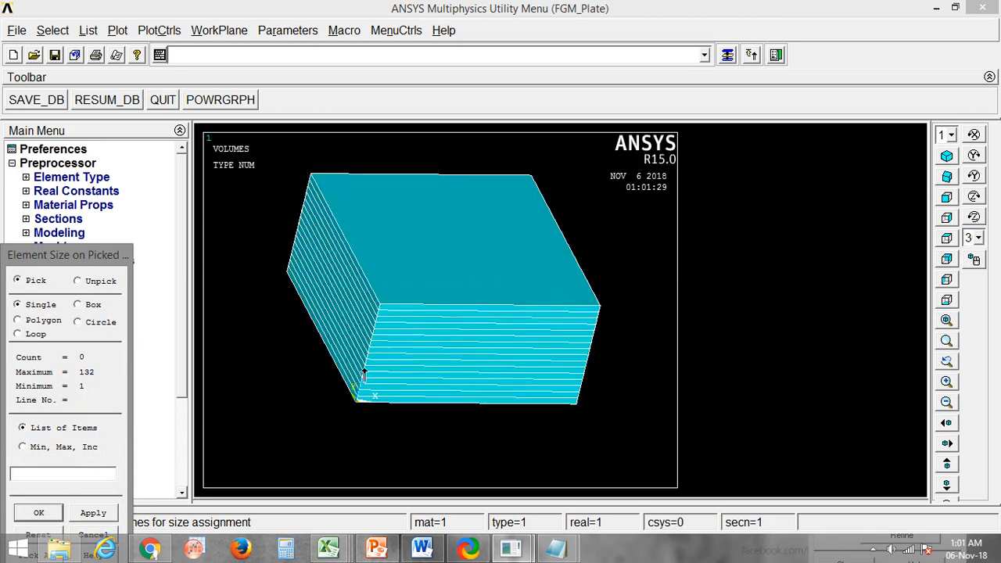
right_click_drag(364, 364, 454, 443, "ctrl")
left_click(92, 306)
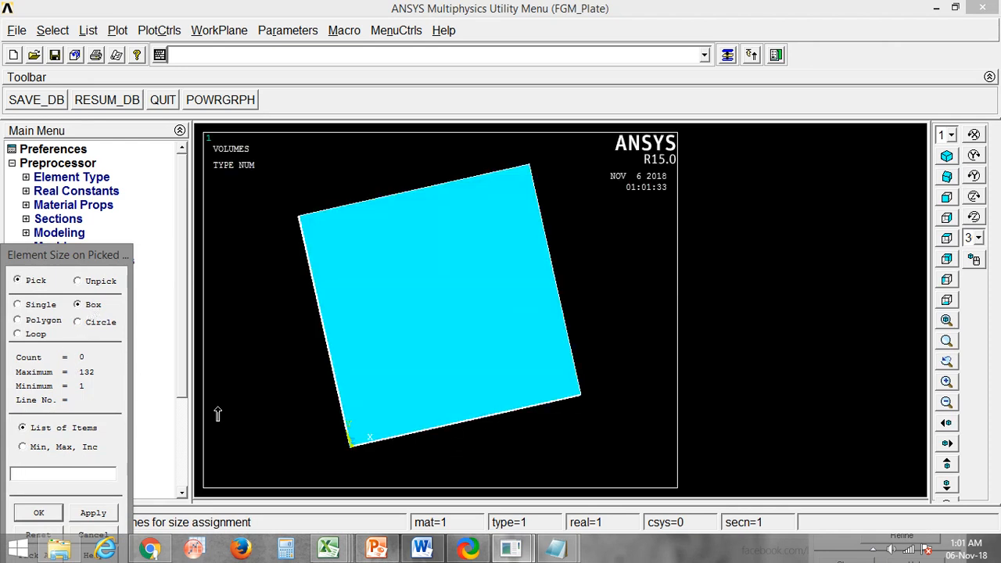
left_click_drag(329, 441, 374, 469)
left_click_drag(564, 384, 597, 421)
left_click_drag(515, 159, 547, 188)
left_click_drag(283, 208, 318, 240)
left_click(38, 514)
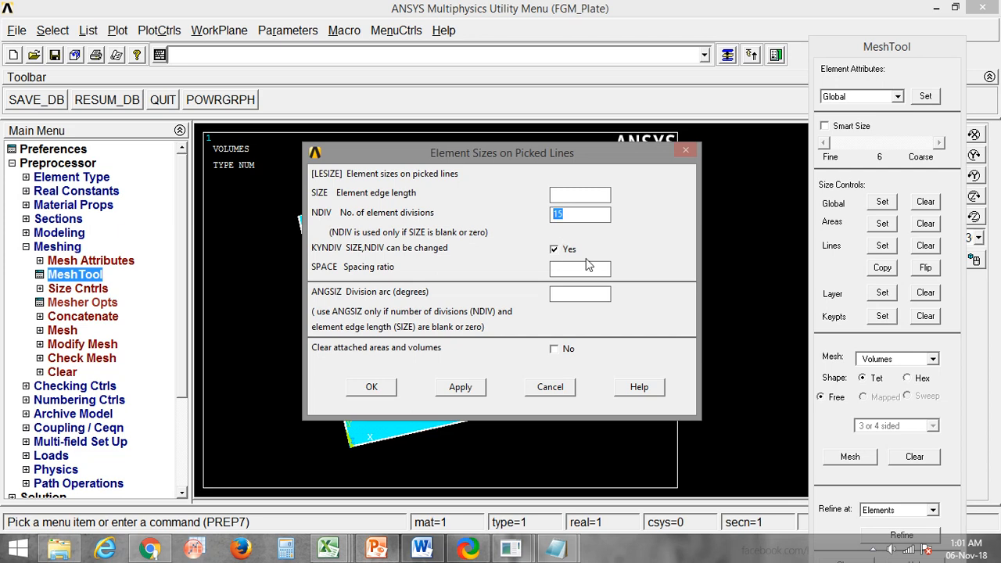
type("1")
left_click(372, 390)
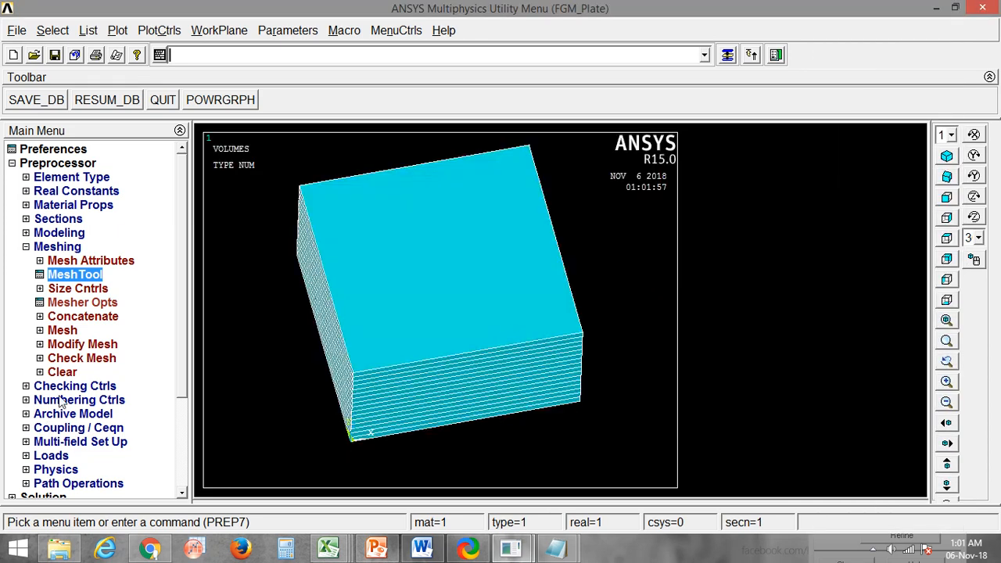
Step: Sweep-mesh all the plate volumes with hex/wedge elements using automatic source and target, and inspect the mesh from several sides
left_click(84, 276)
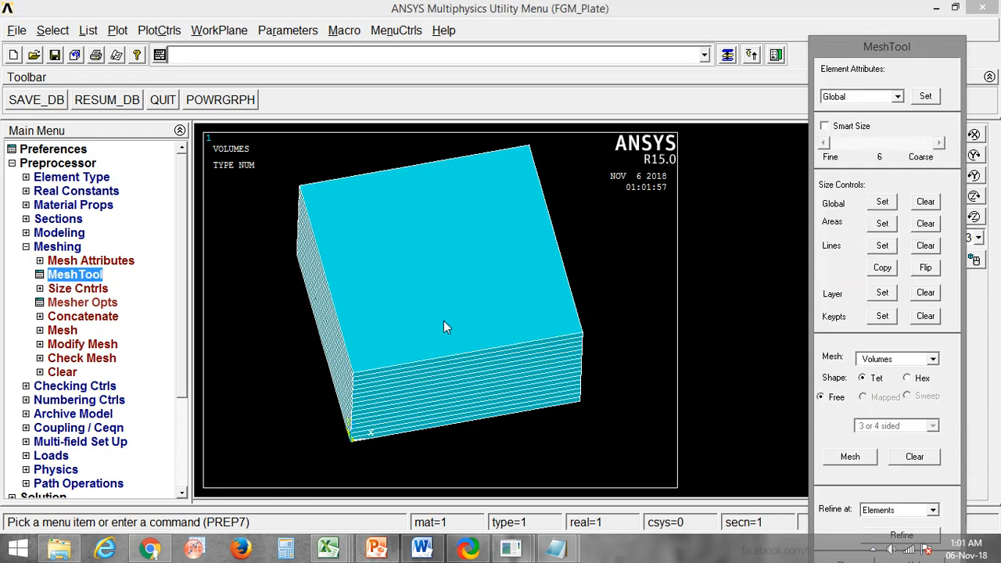
left_click(932, 359)
left_click(879, 372)
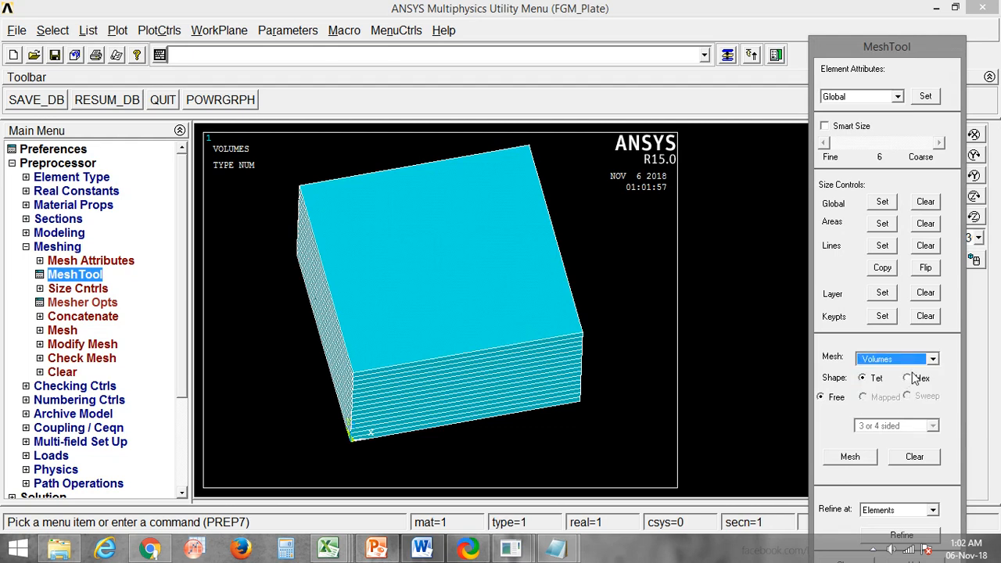
left_click(908, 378)
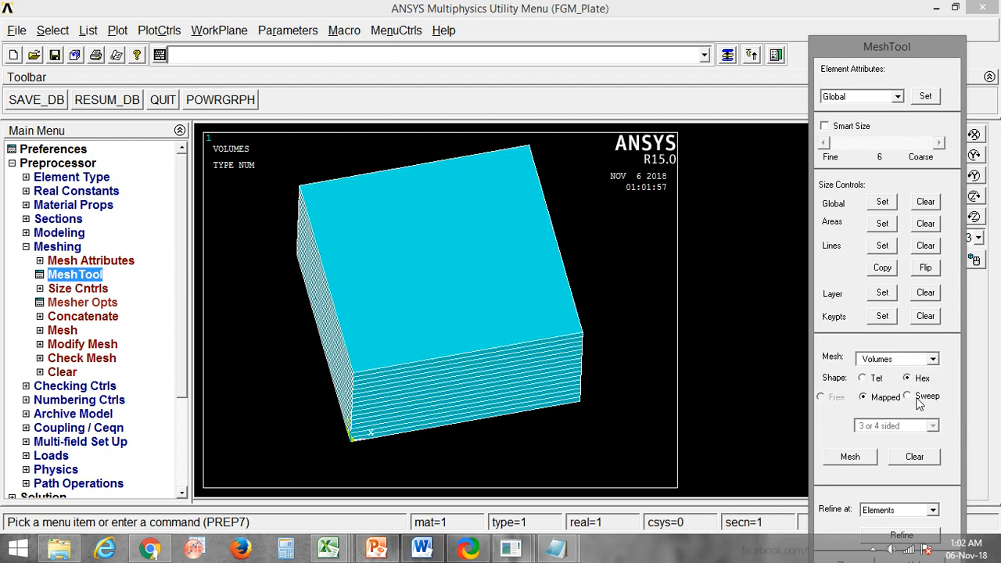
left_click(908, 397)
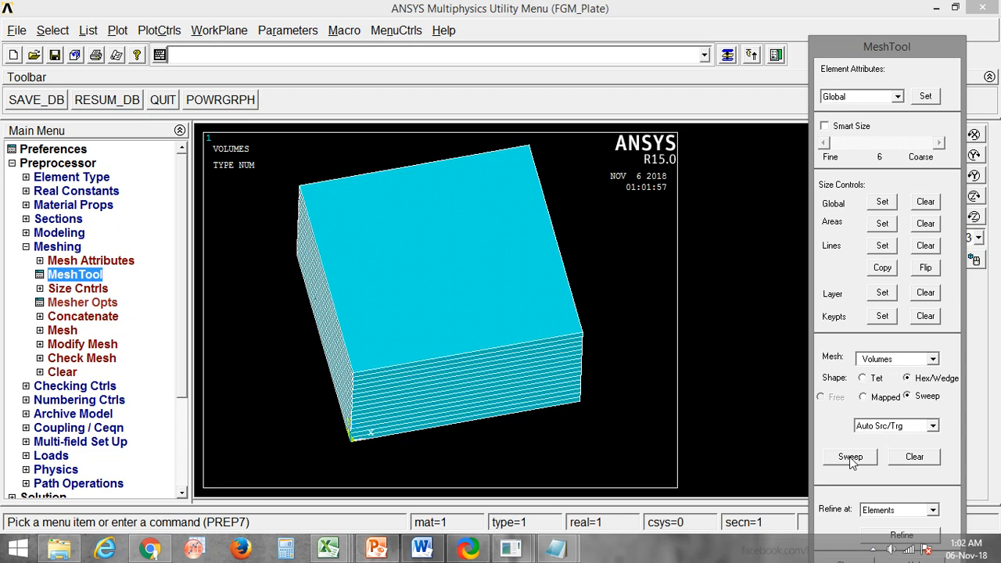
left_click(850, 457)
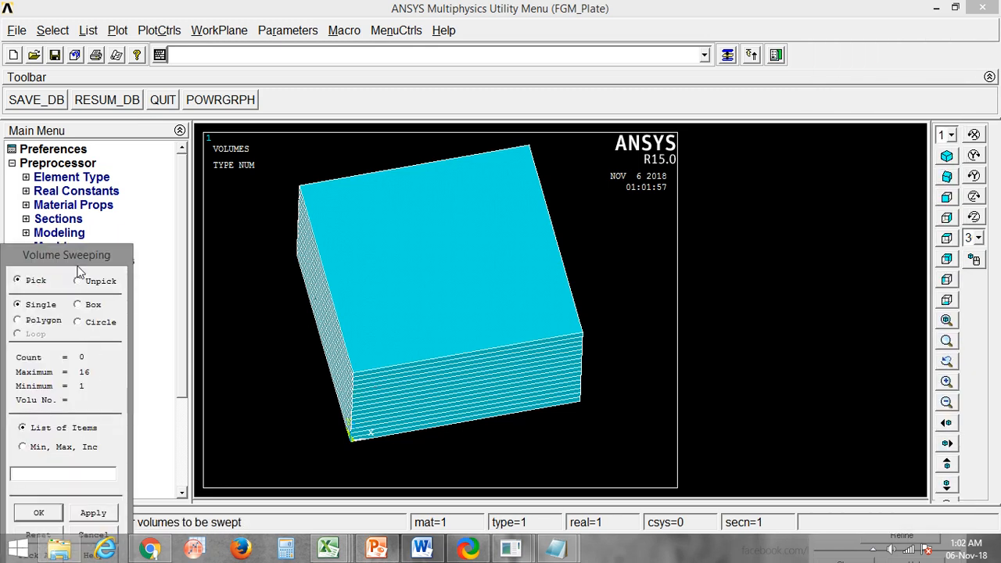
left_click_drag(78, 255, 90, 220)
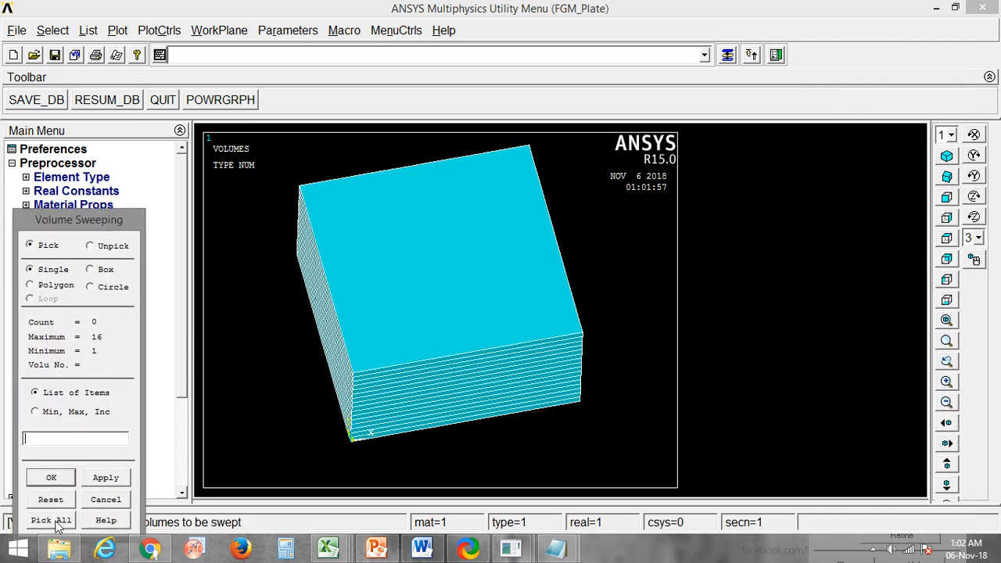
left_click(50, 520)
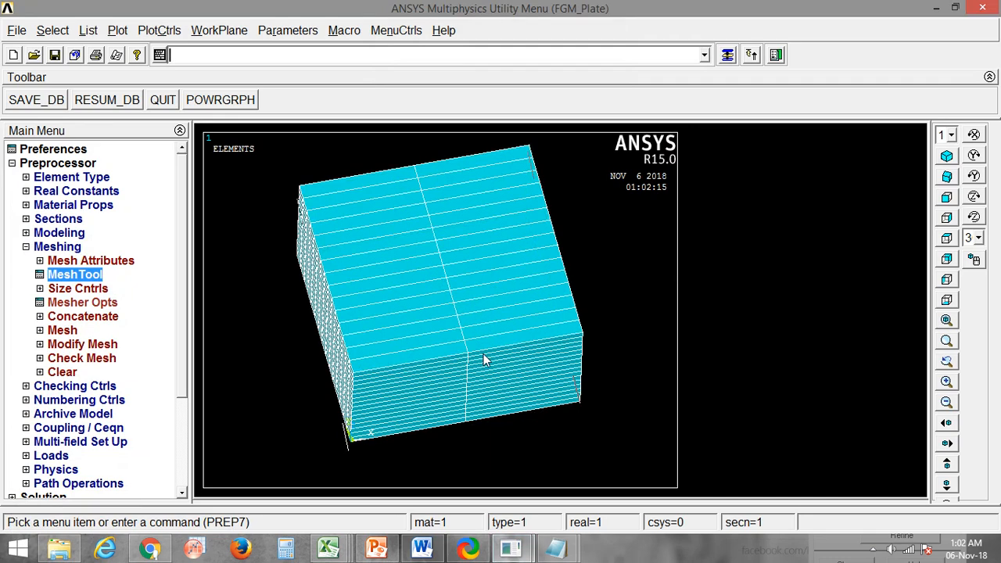
right_click_drag(484, 359, 485, 347, "ctrl")
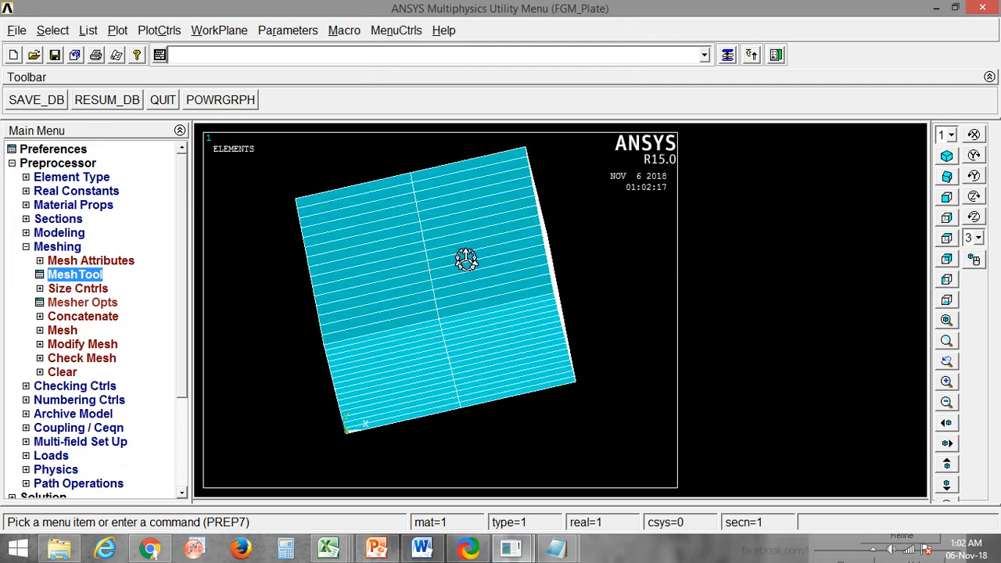
right_click_drag(466, 260, 495, 326, "ctrl")
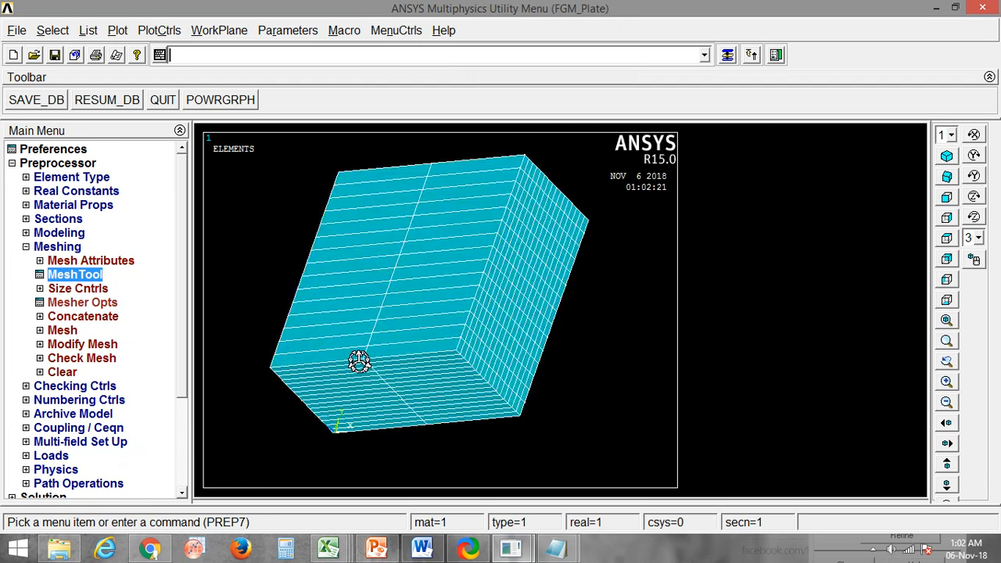
right_click_drag(446, 375, 466, 346, "ctrl")
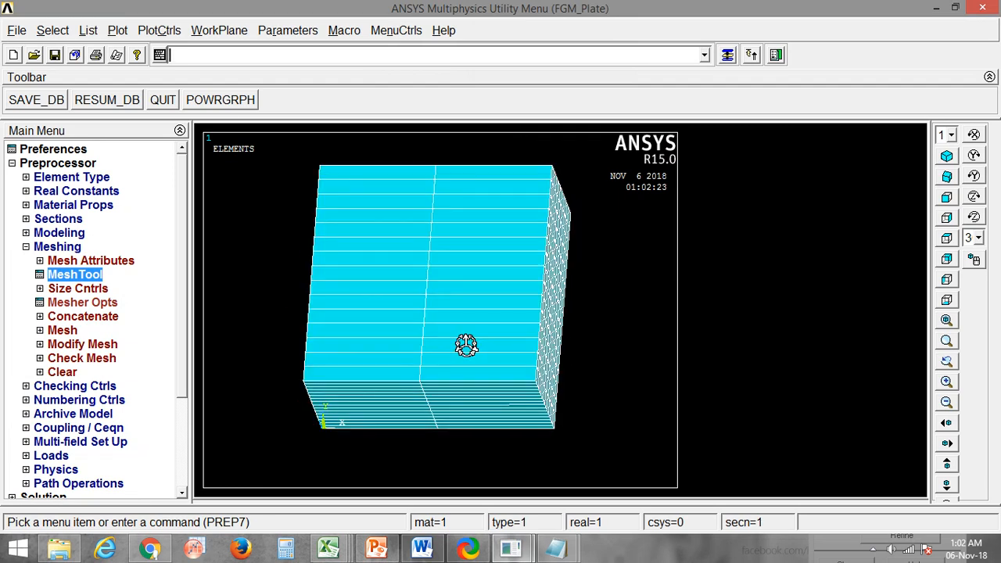
Step: Clear the mesh from all volumes with VCLEAR and replot the volumes
type("vclea")
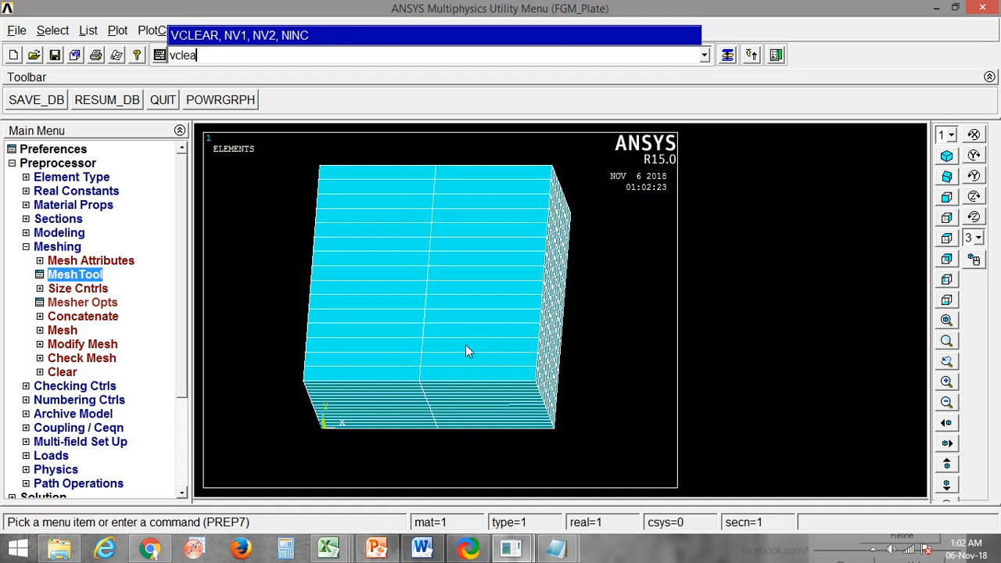
type("r,all")
key("Return")
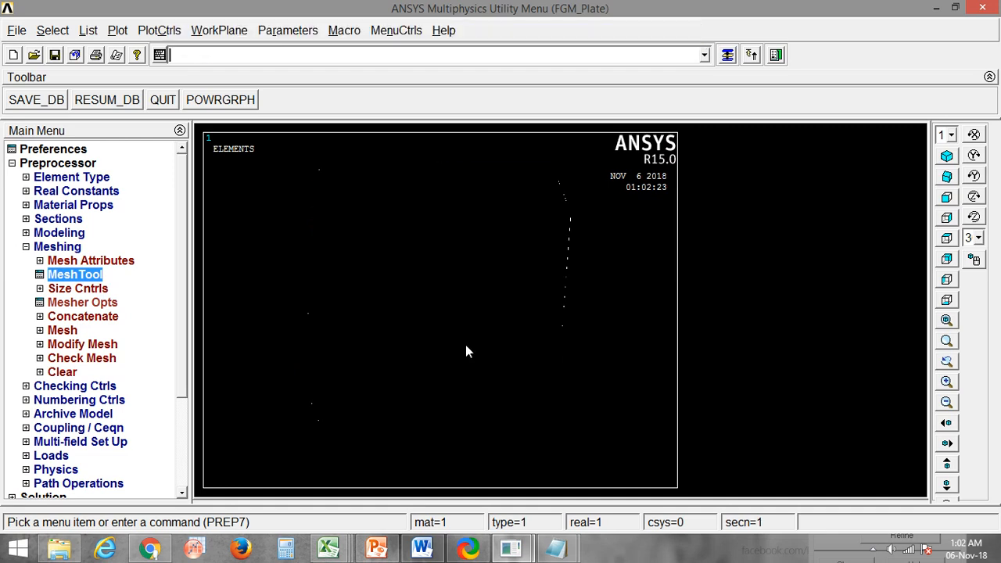
type("vplot")
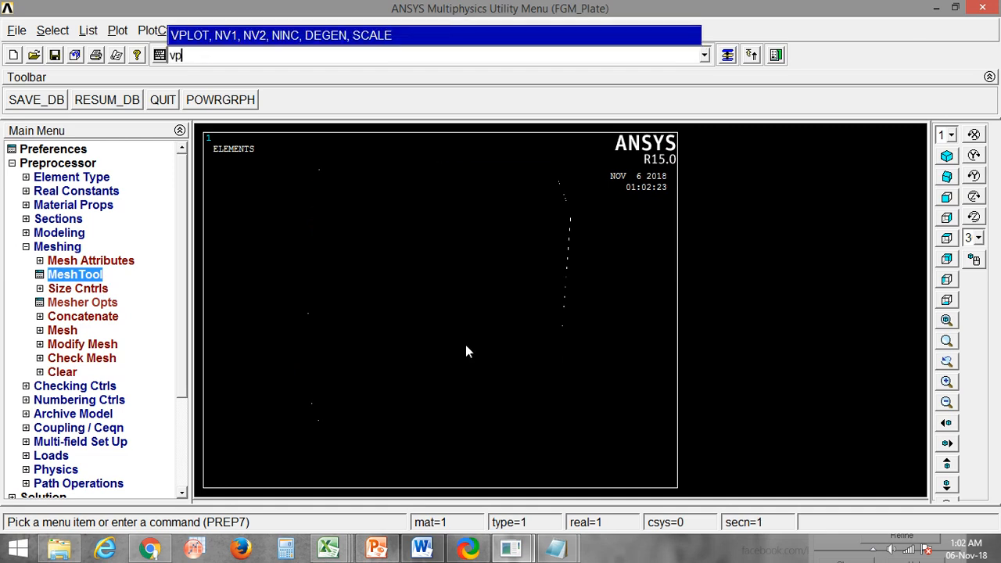
key("Return")
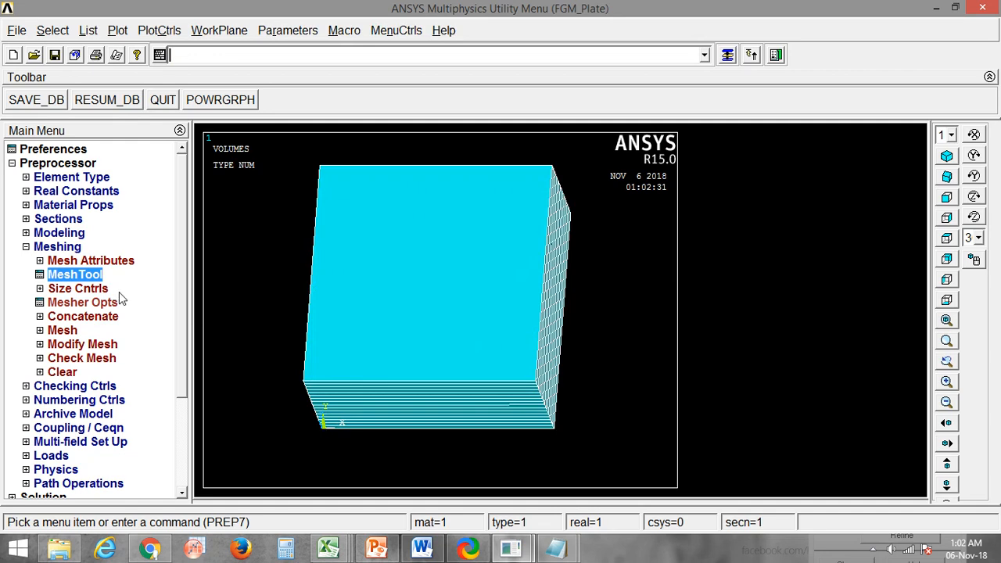
Step: Reassign 15 element divisions to the in-plane edge lines on all four sides of the plate, selecting them with boxes
left_click(92, 279)
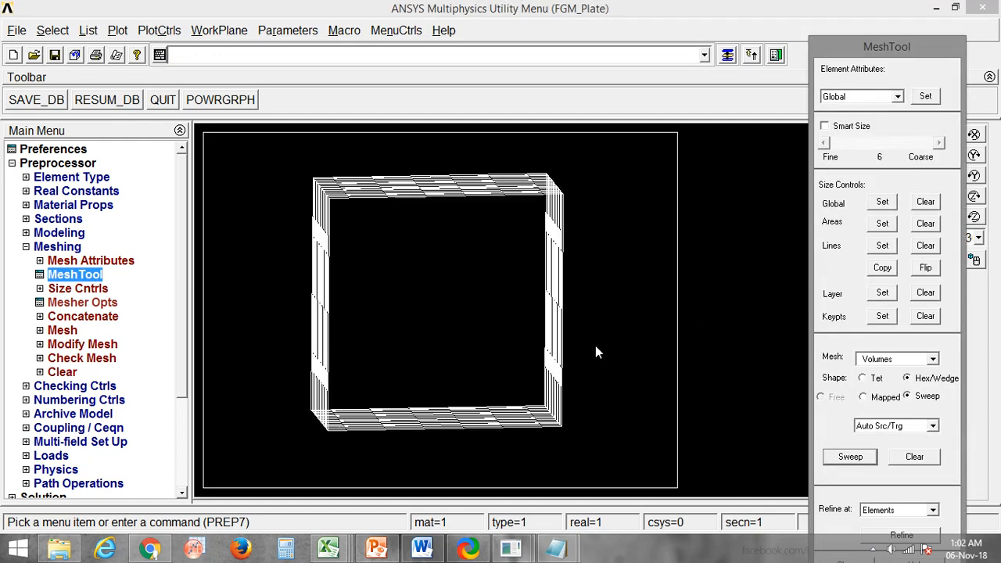
left_click(883, 246)
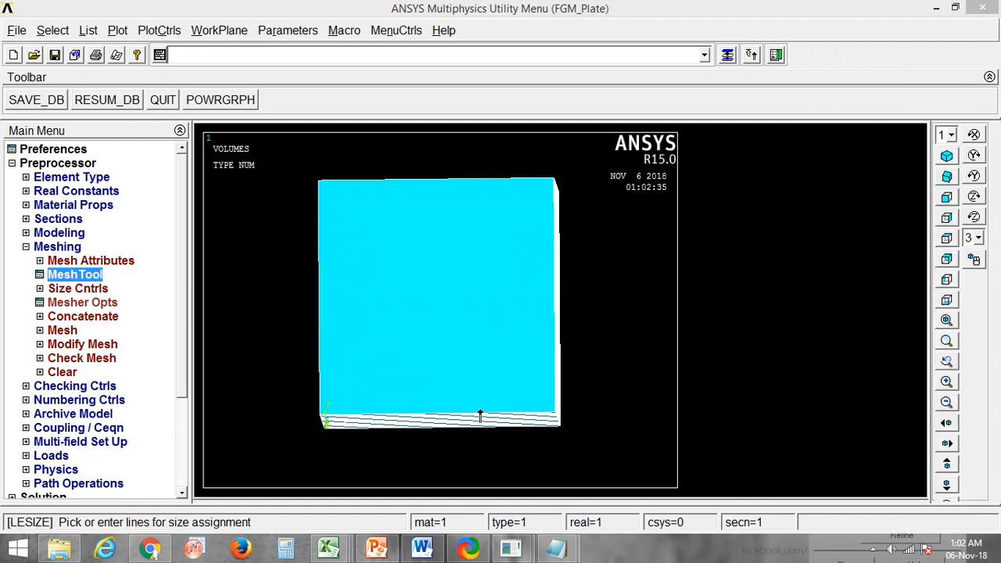
left_click(424, 406)
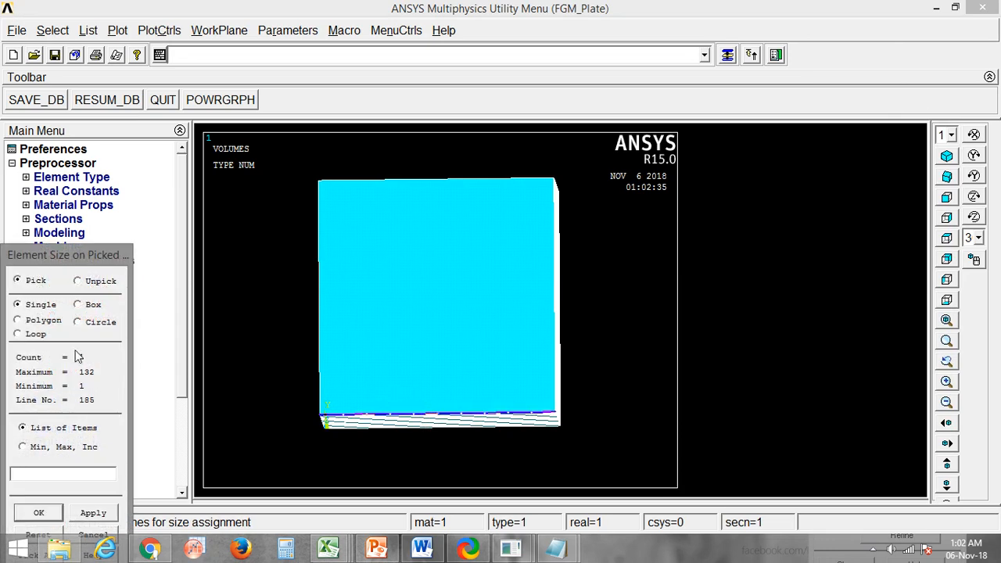
left_click_drag(100, 266, 124, 214)
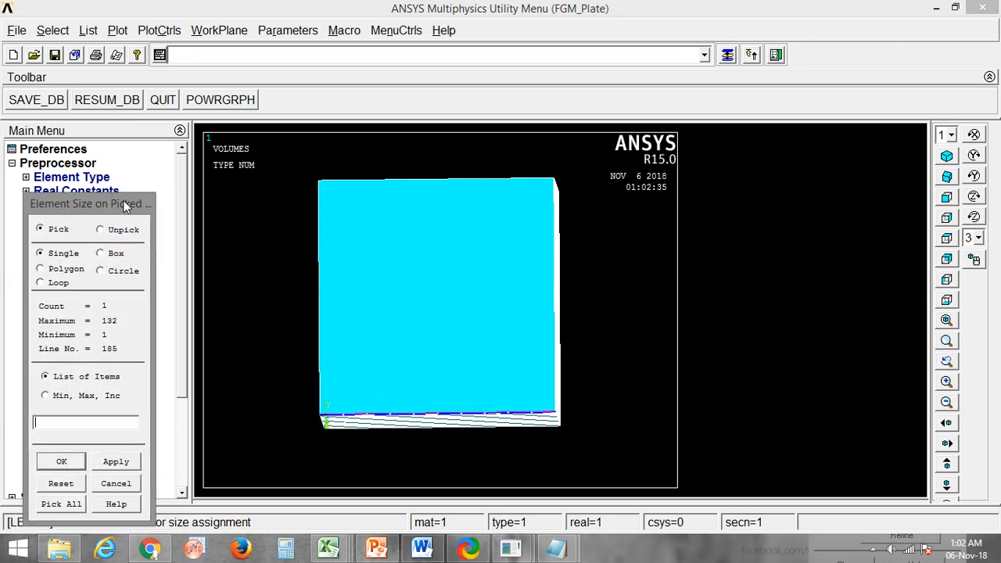
left_click(65, 484)
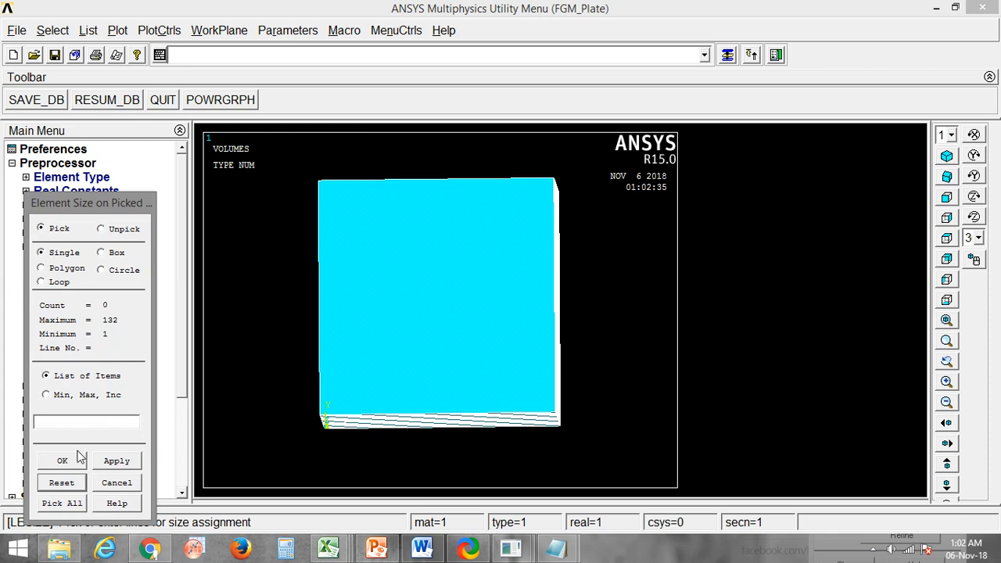
left_click(116, 255)
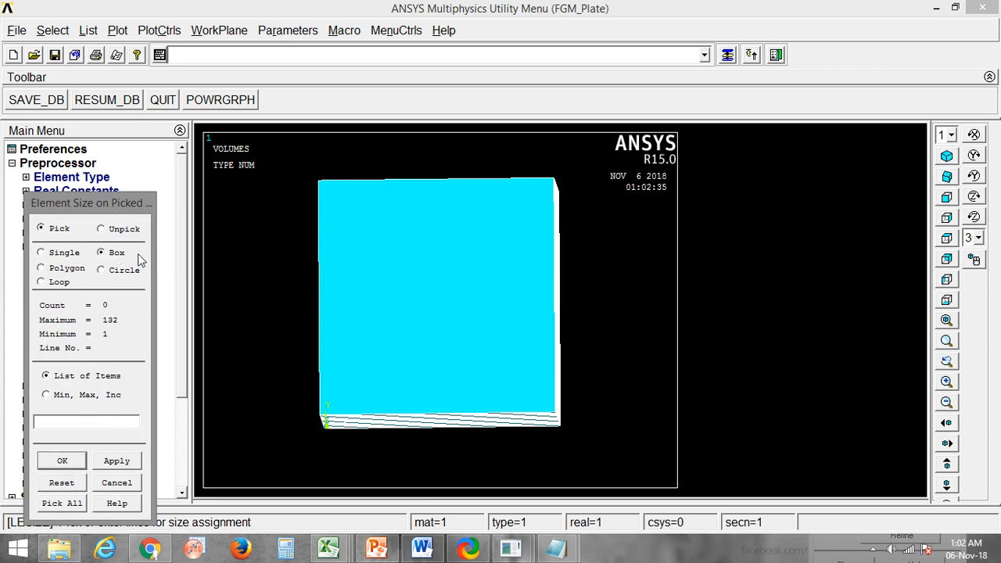
left_click_drag(390, 392, 476, 462)
left_click_drag(418, 172, 599, 338)
left_click_drag(275, 266, 391, 334)
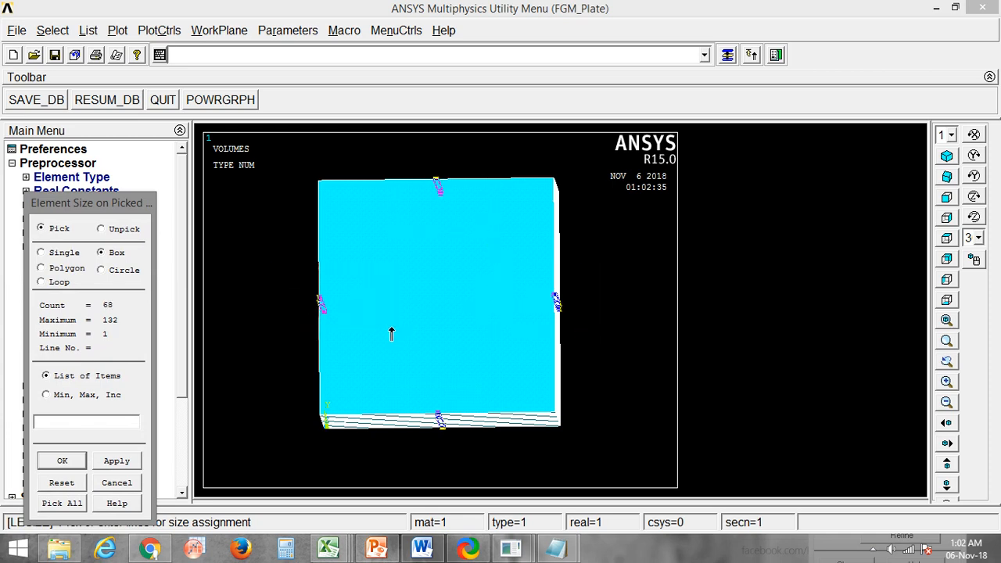
left_click(62, 462)
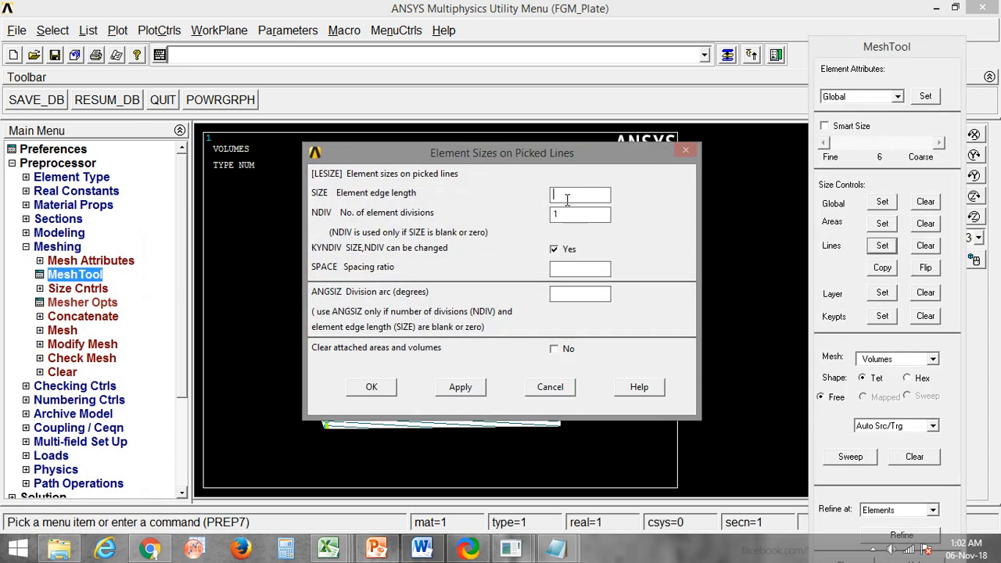
type("15")
left_click(390, 392)
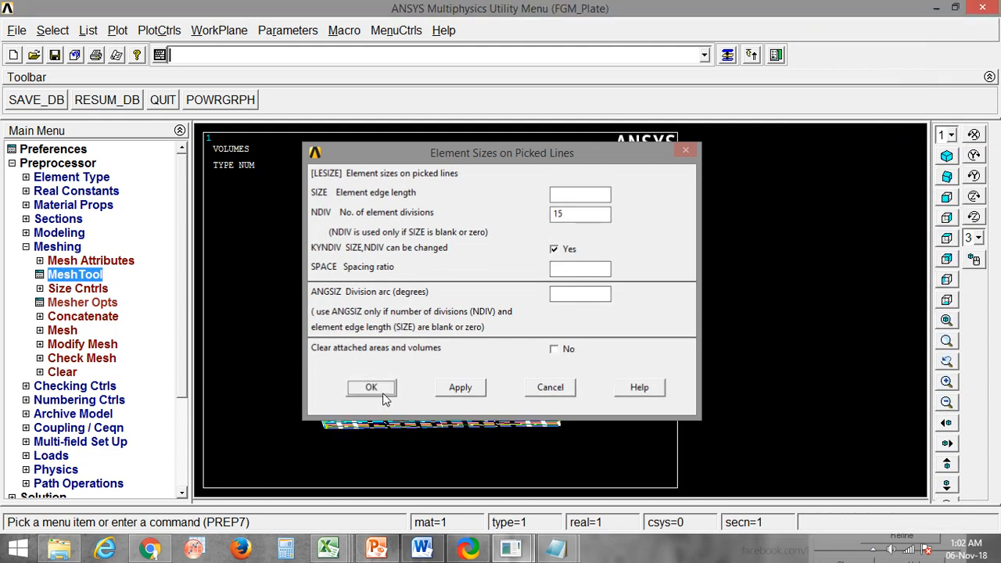
Step: Sweep-mesh all the volumes again with hex/wedge elements, using automatic source and target
left_click(78, 275)
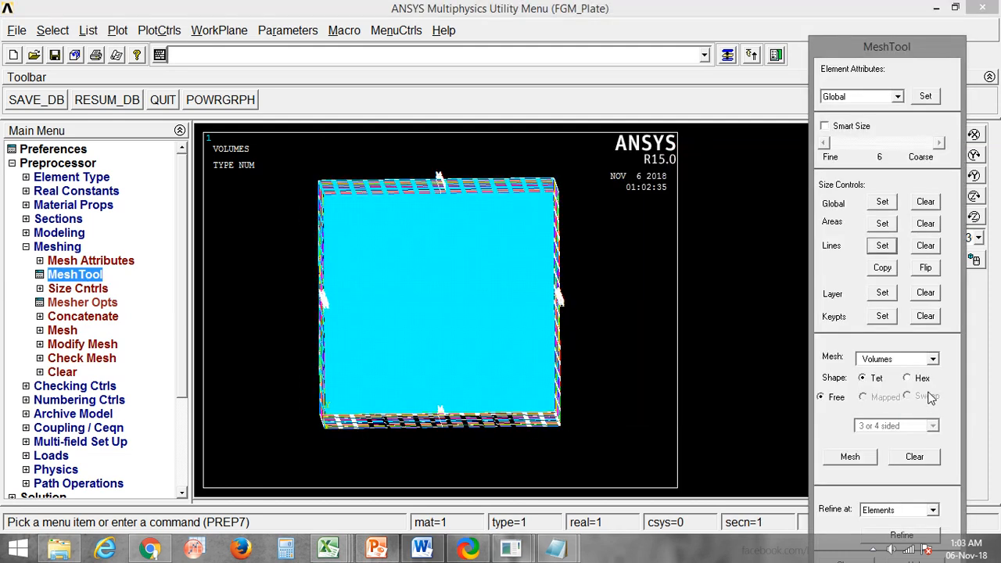
left_click(906, 377)
left_click(908, 396)
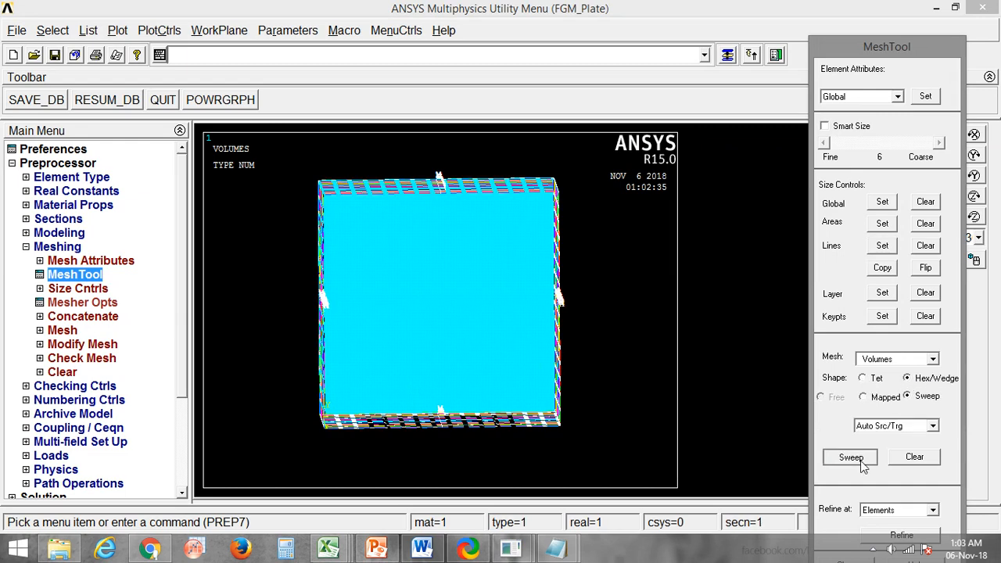
left_click(854, 459)
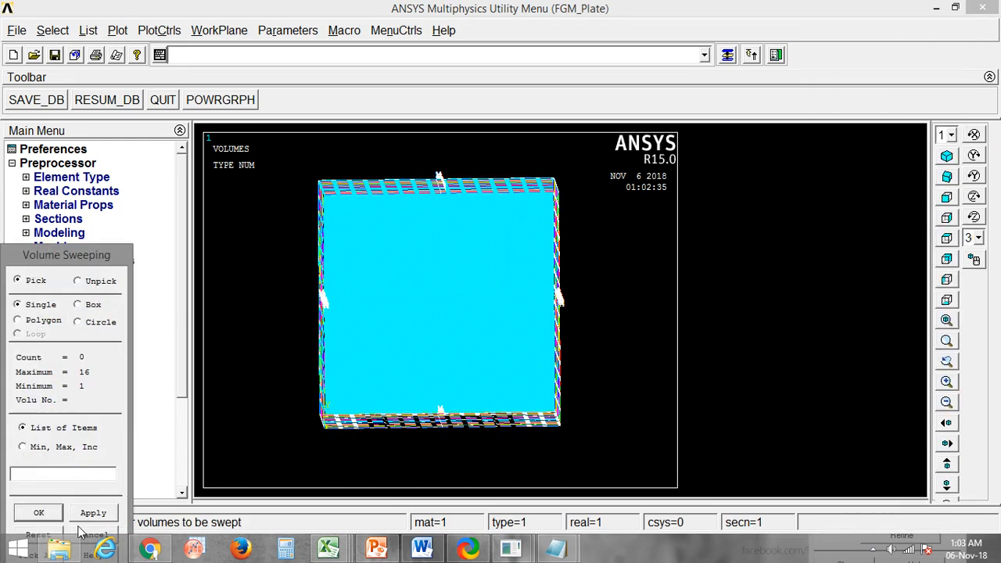
left_click_drag(78, 266, 114, 195)
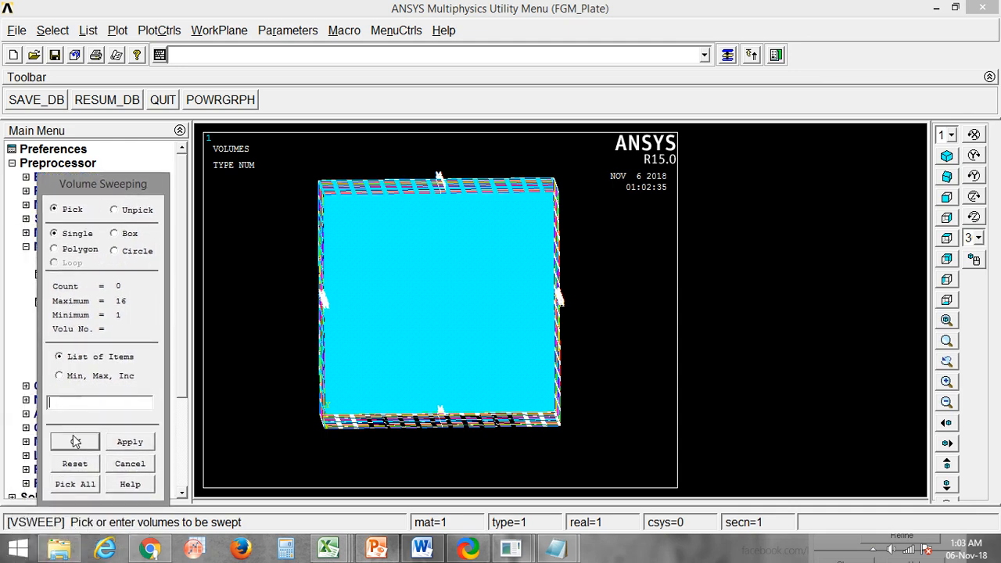
left_click(78, 485)
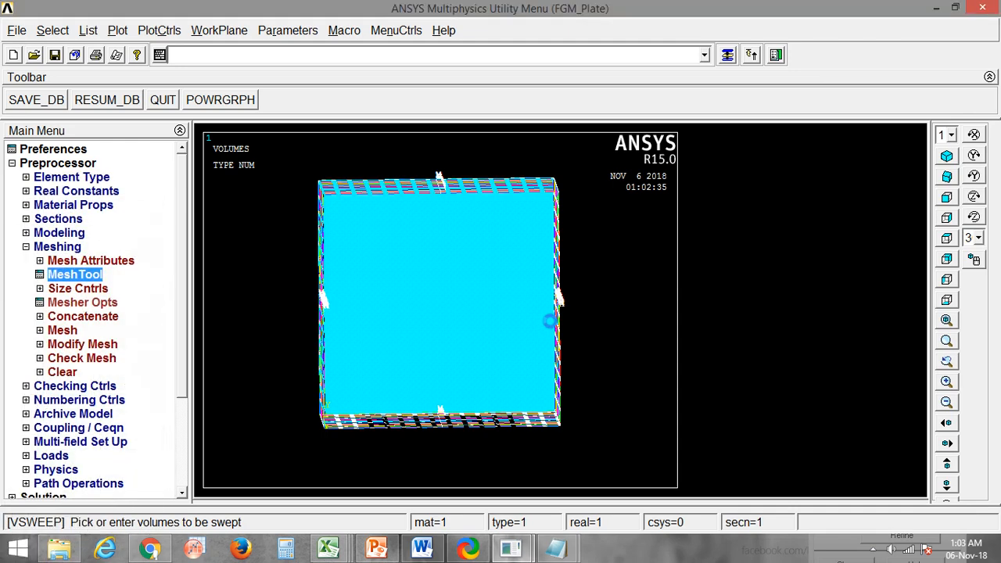
Step: Examine the new mesh from several sides, checking the in-plane divisions and the elements through the thickness
right_click_drag(552, 326, 351, 384, "ctrl")
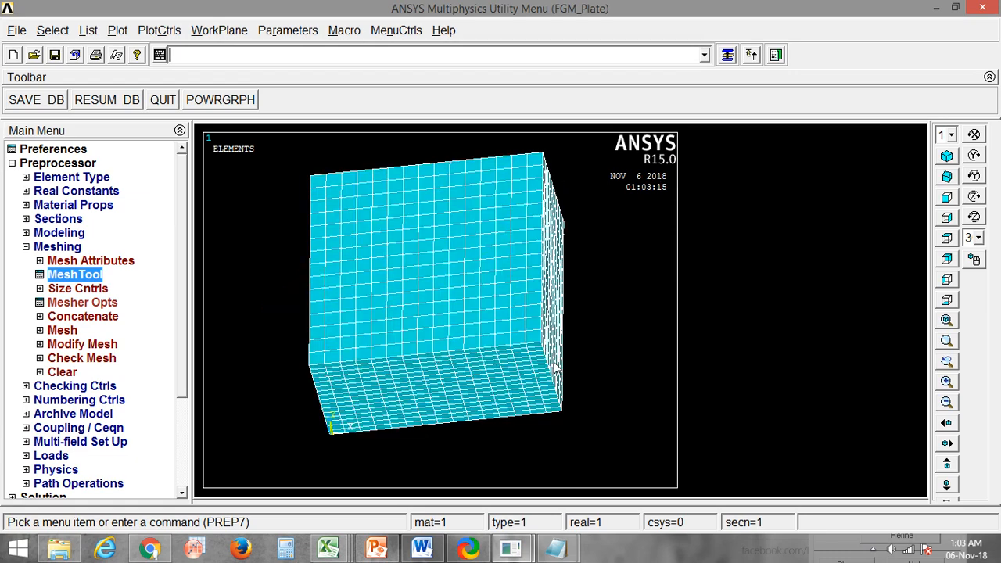
right_click_drag(541, 282, 511, 280, "ctrl")
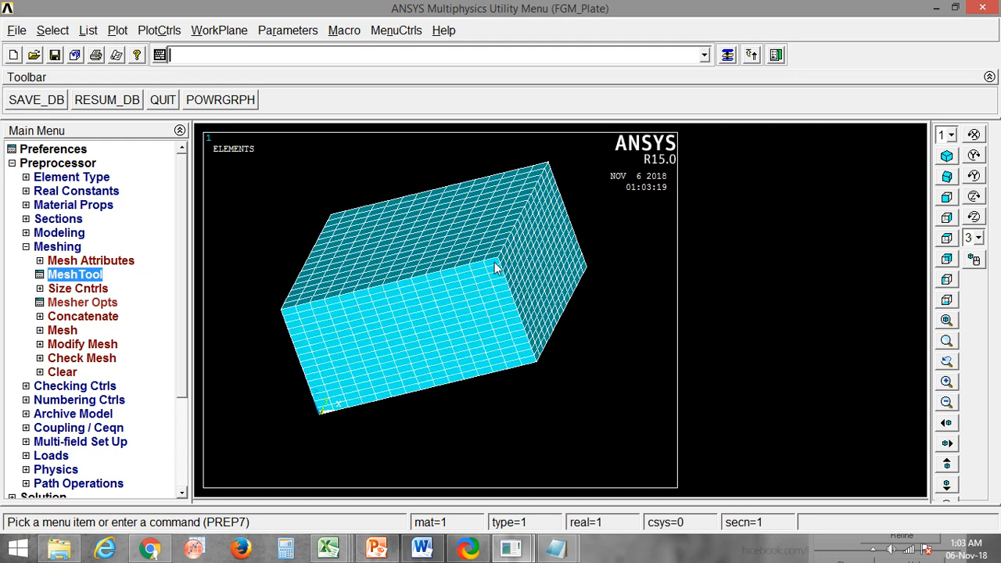
scroll(489, 267, "down", 1)
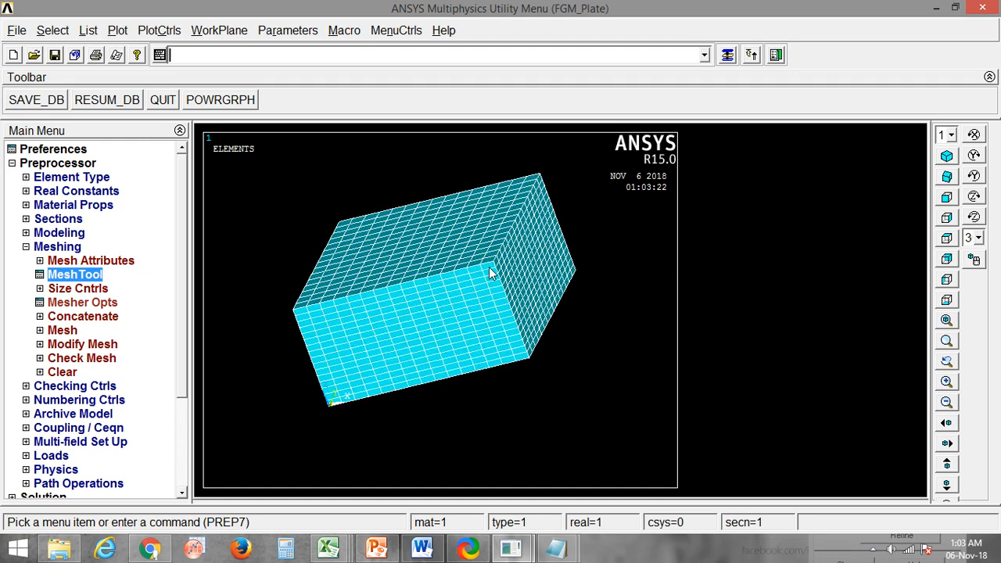
scroll(499, 281, "up", 1)
scroll(499, 282, "up", 1)
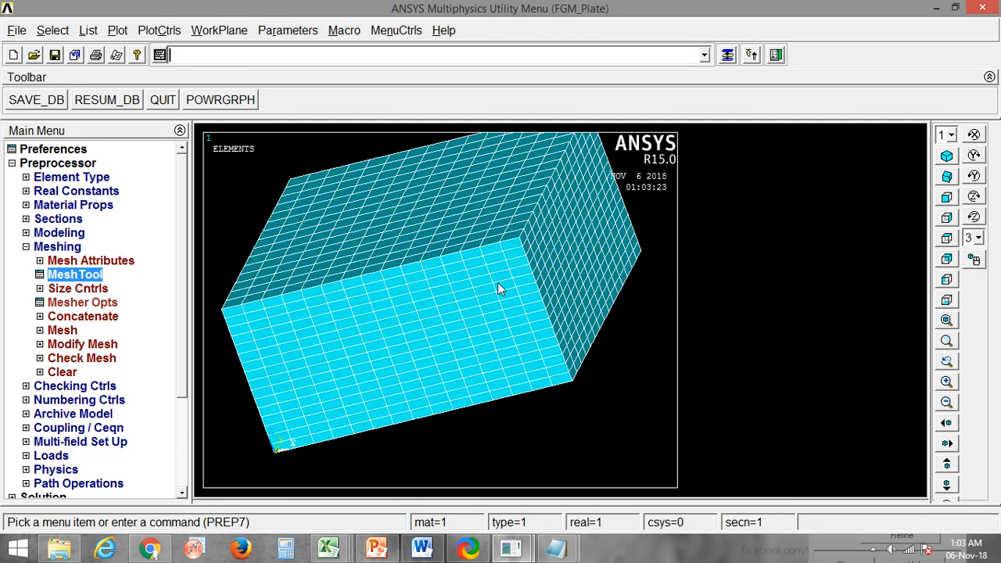
right_click_drag(497, 282, 509, 346, "ctrl")
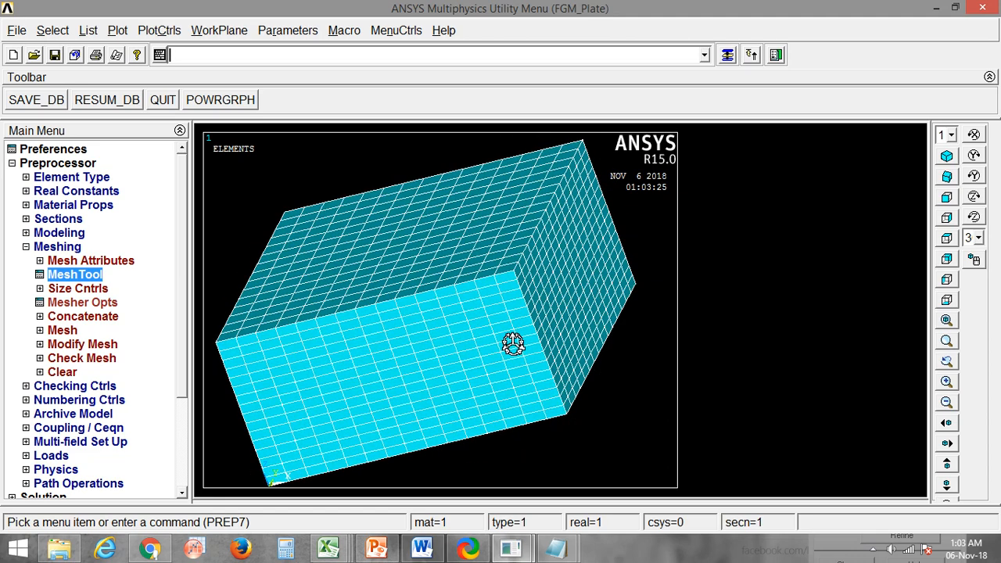
scroll(513, 343, "up", 1)
scroll(513, 343, "down", 2)
scroll(513, 342, "down", 1)
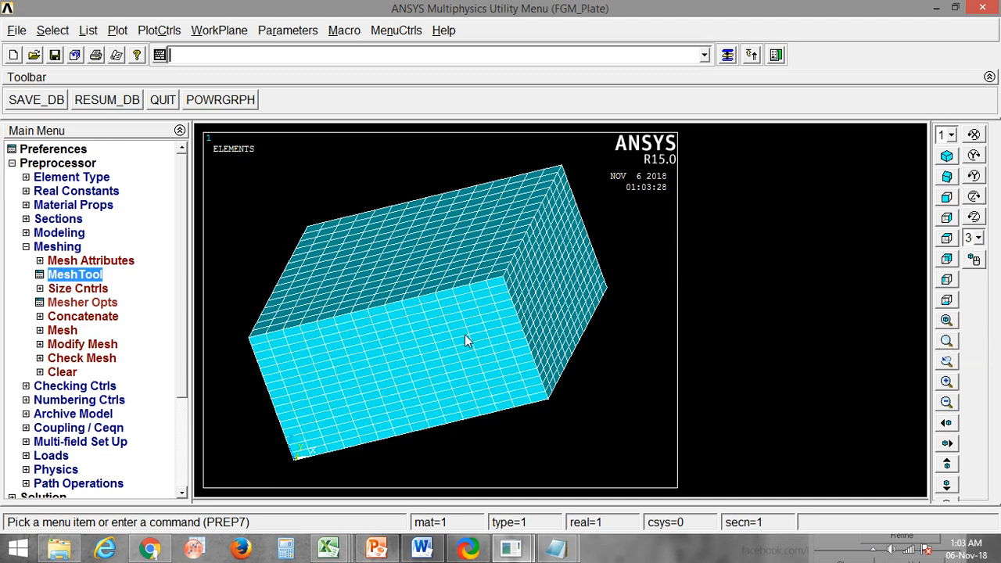
Step: Replot the volumes and list the attributes of two elements picked in different layers to check their material numbers
type("vplot")
key("Return")
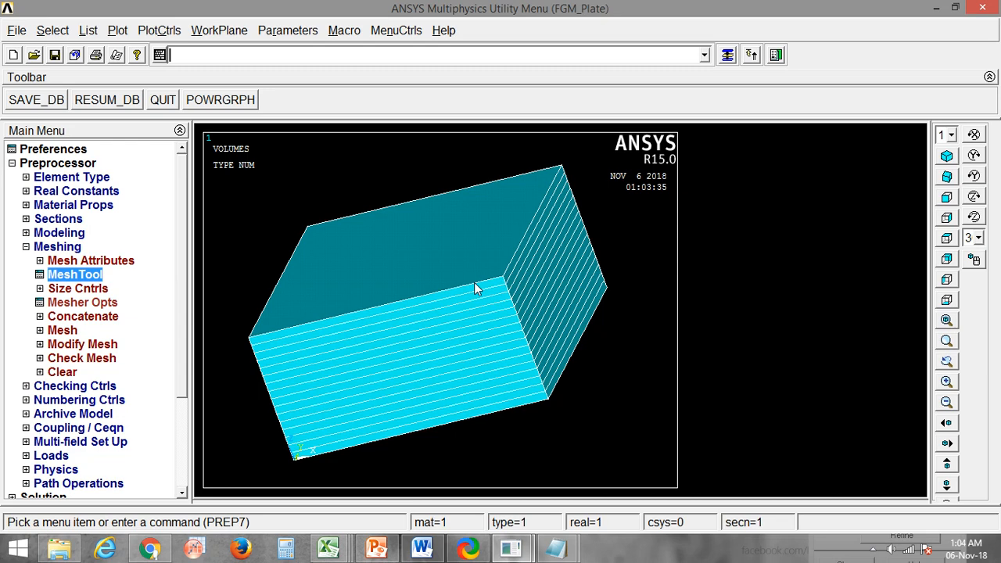
type("elis")
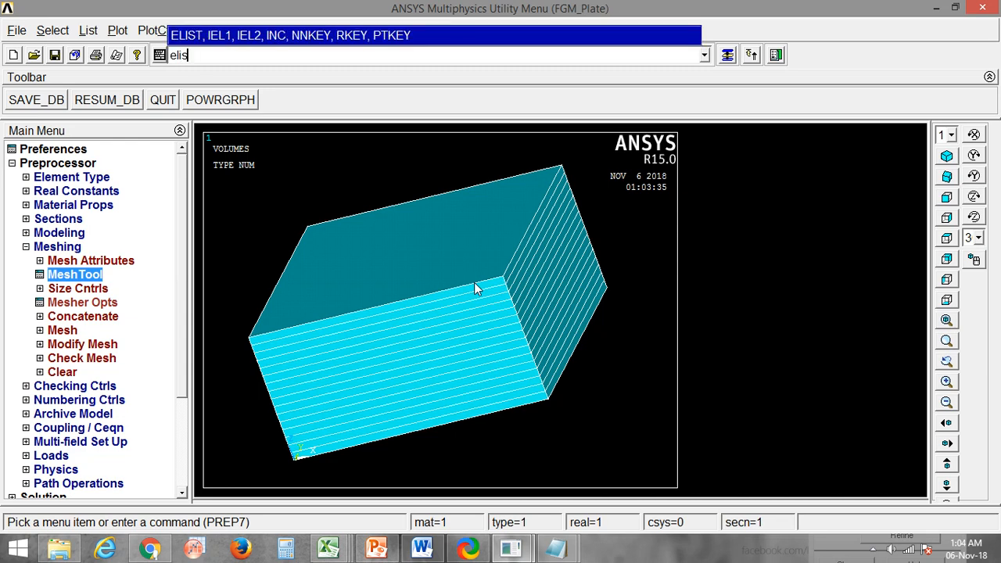
type(",p")
key("Return")
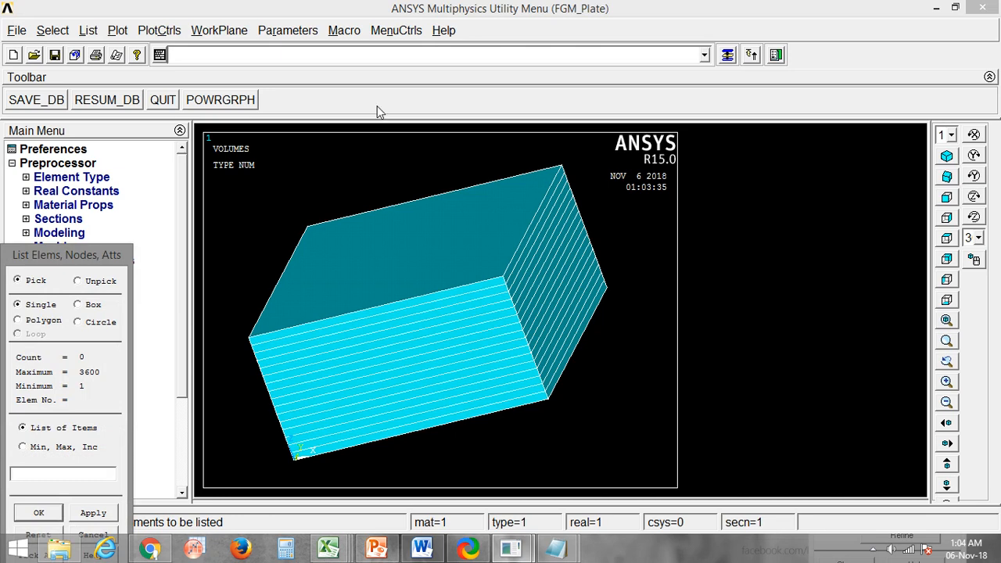
left_click(462, 297)
left_click(519, 406)
middle_click(566, 428)
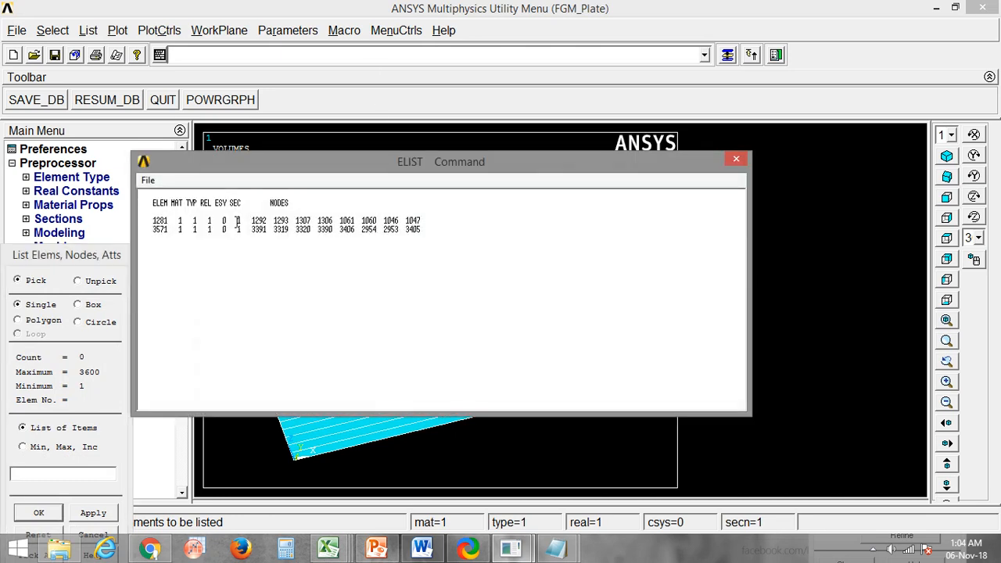
left_click_drag(179, 221, 186, 229)
left_click(735, 160)
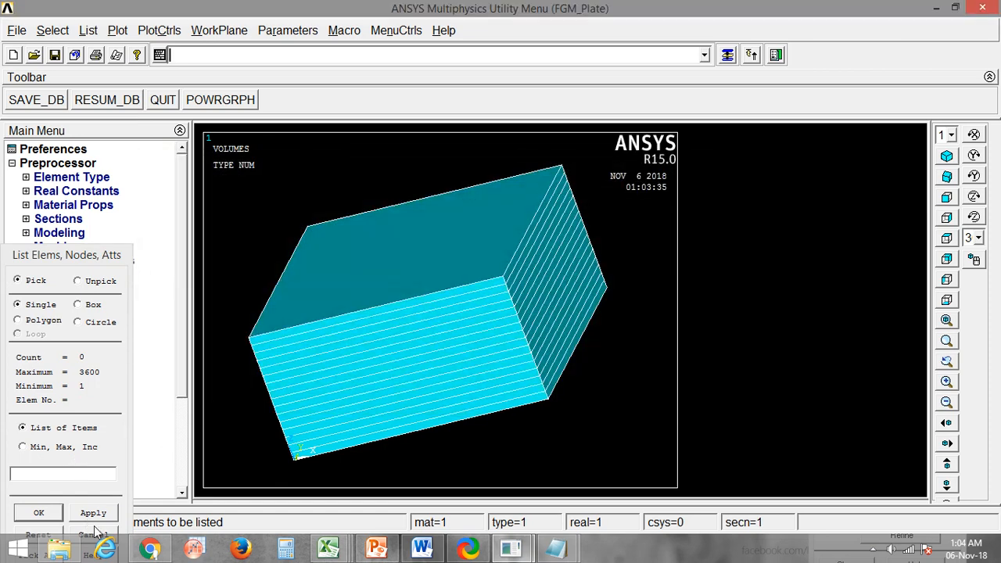
left_click(96, 534)
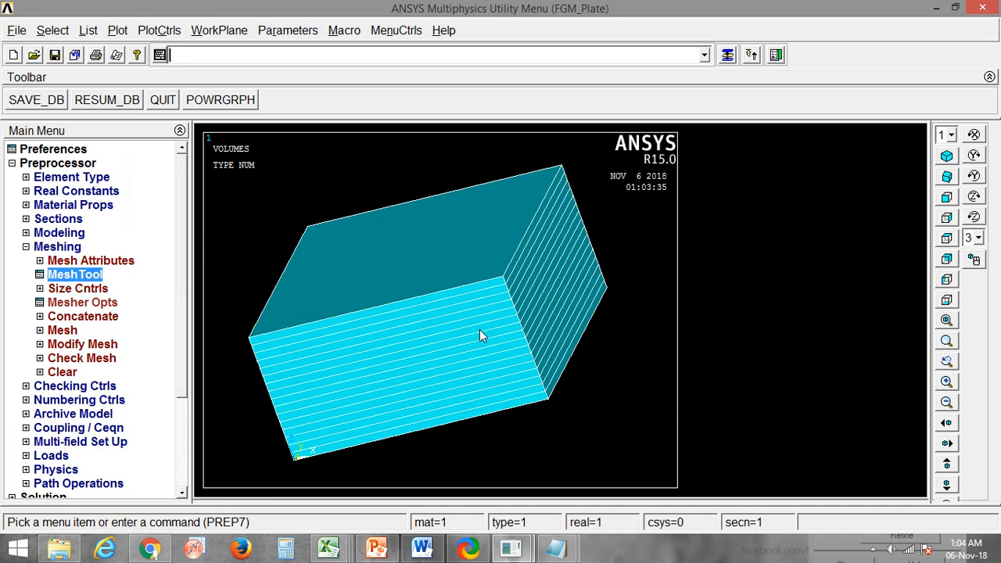
Step: Reselect only volume 1, the lowest layer of the plate, from the current volume set
type("vse")
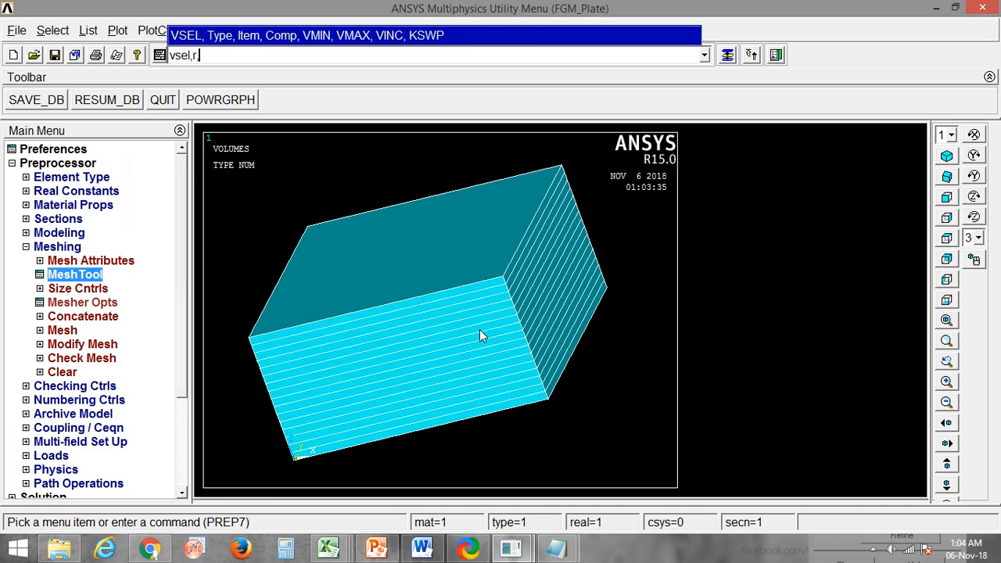
type("l,r")
key("Return")
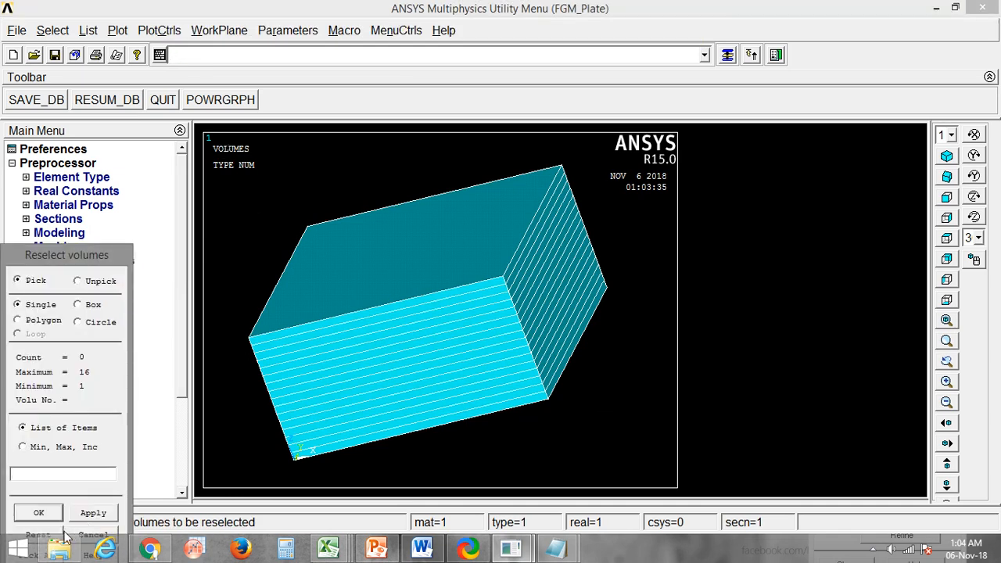
left_click(95, 472)
type("1")
key("Return")
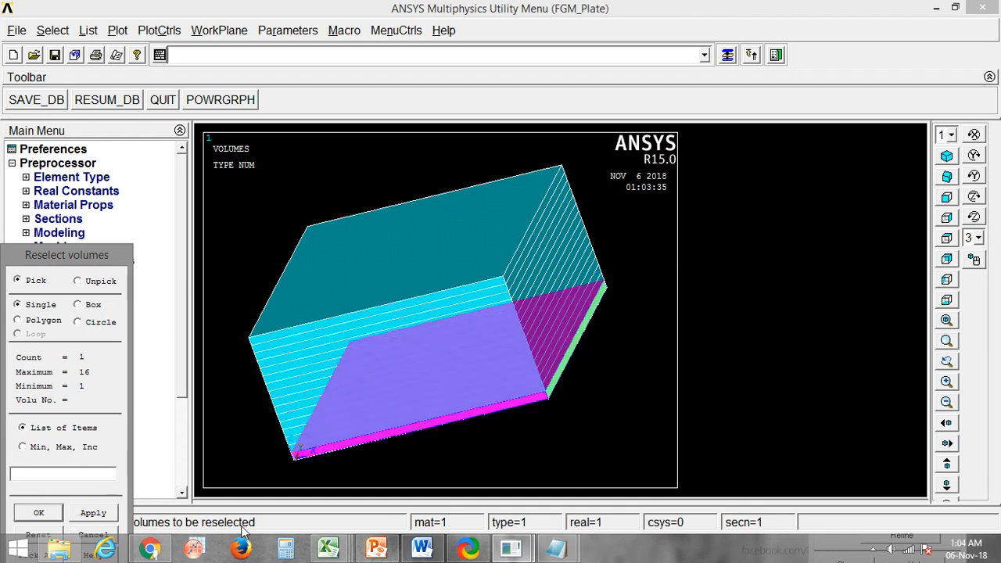
left_click(38, 513)
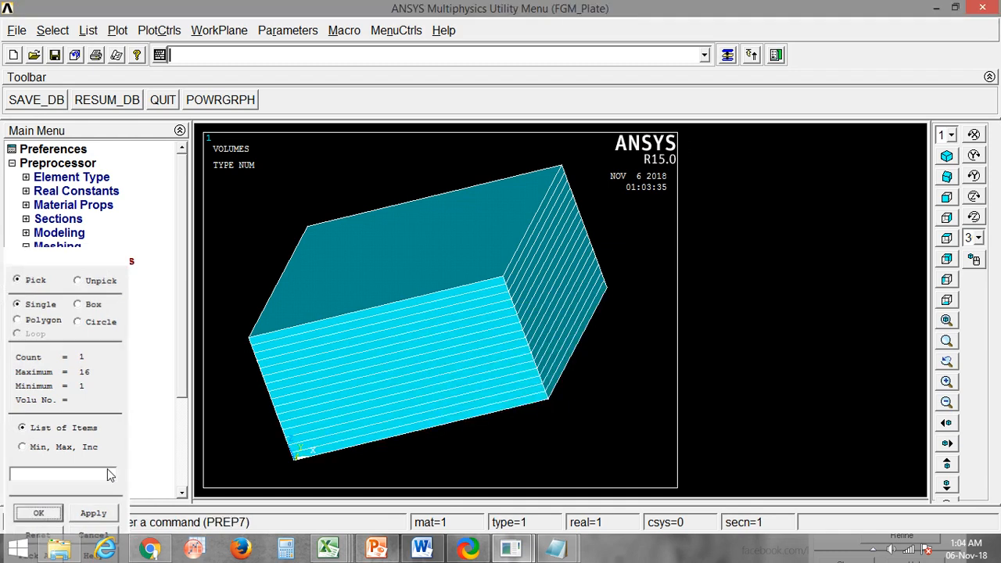
Step: Select everything below the selected volume and plot the elements of that single layer
left_click(55, 30)
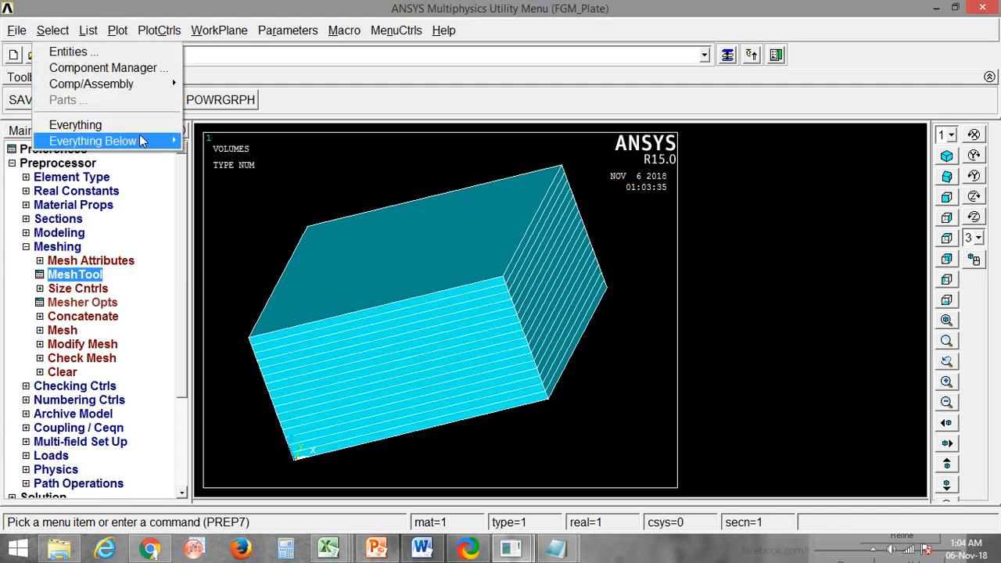
mouse_move(152, 142)
left_click(287, 147)
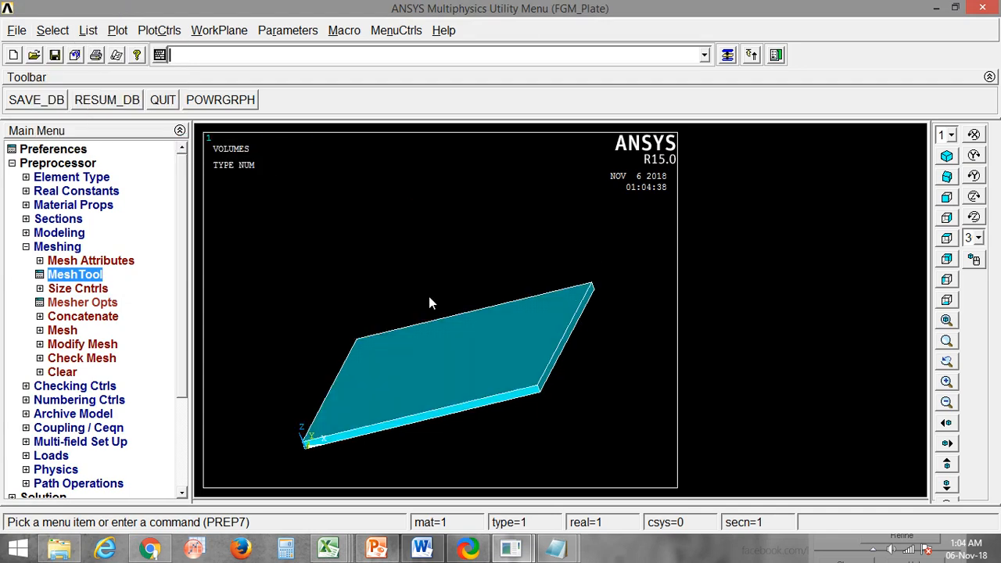
type("el")
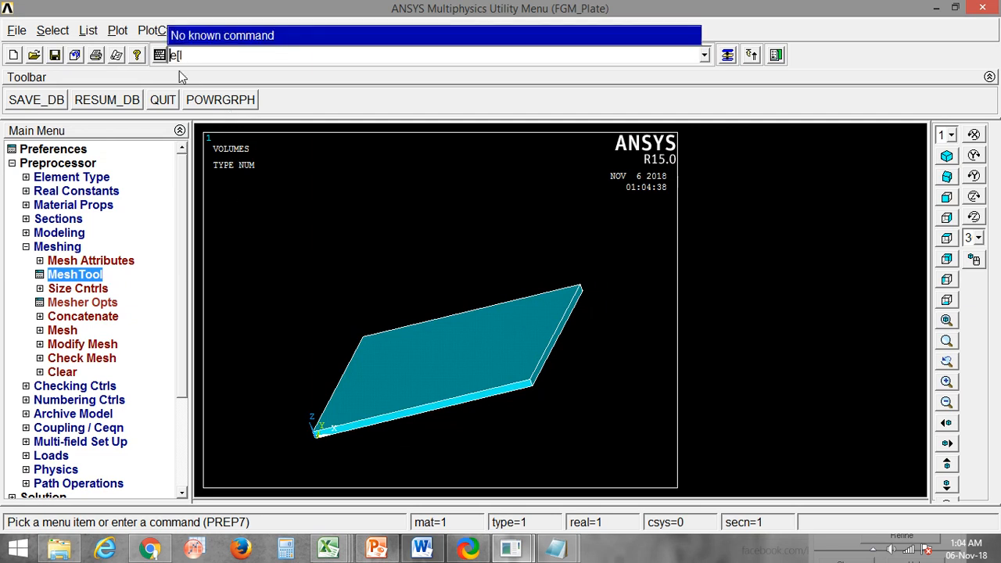
key("BackSpace")
key("BackSpace")
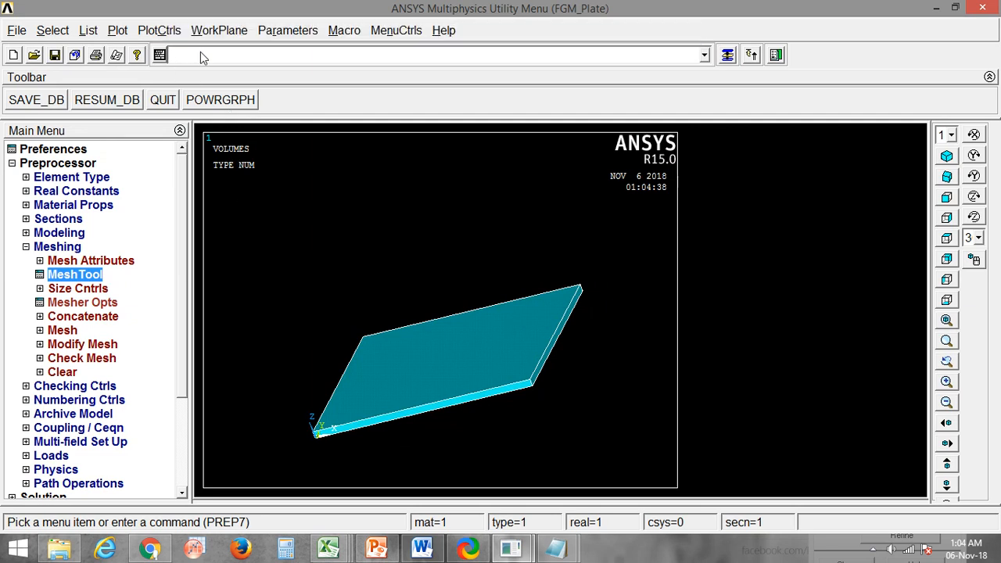
type("eplo")
key("Return")
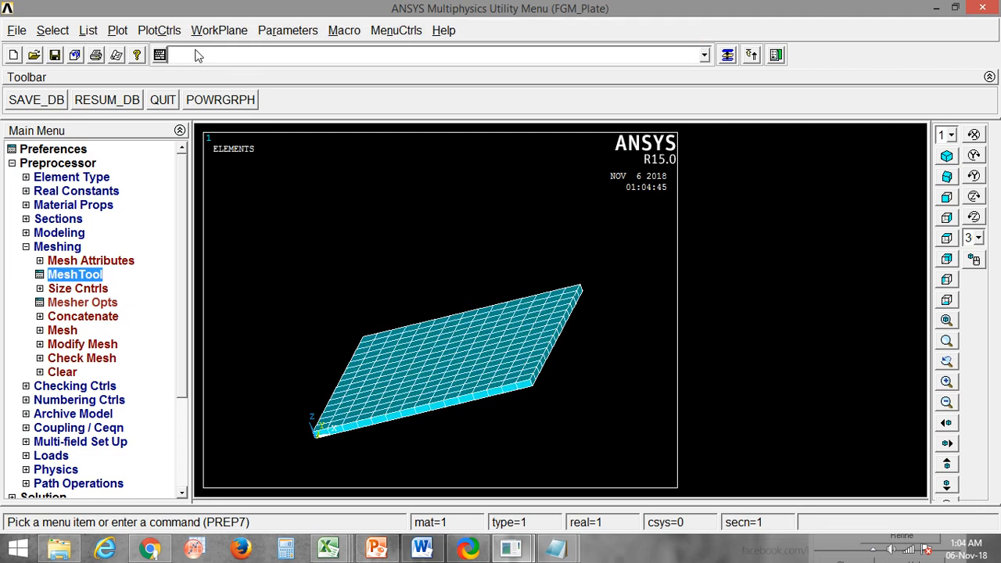
Step: Modify the attributes of all elements in the selected layer with EMODIF, setting their material number to 4
type("emi")
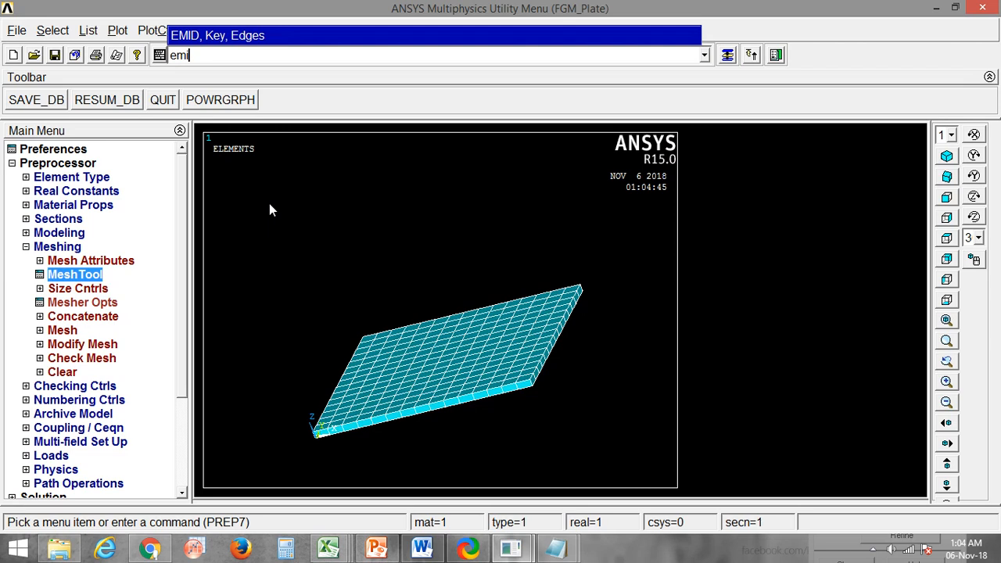
key("BackSpace")
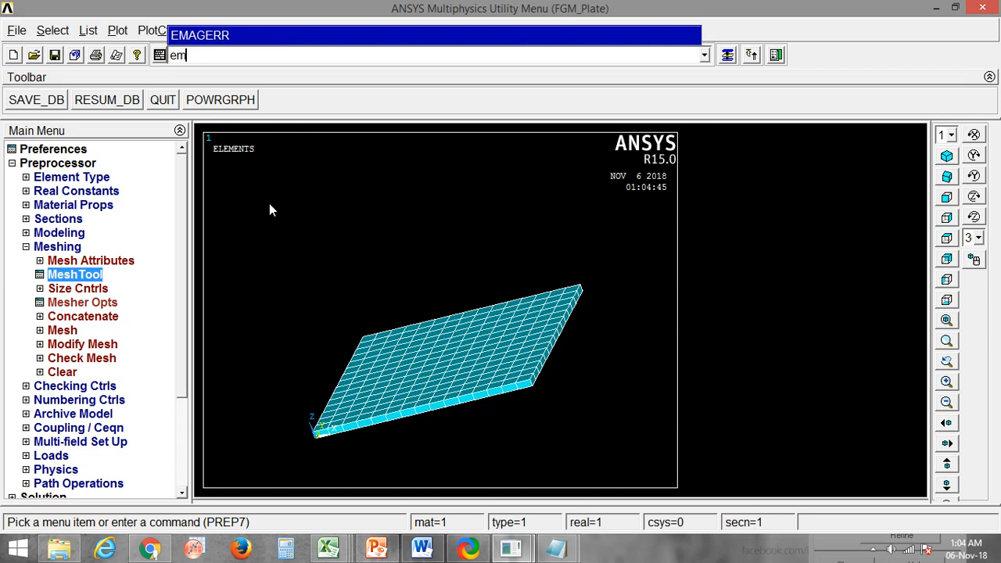
type("odif,p")
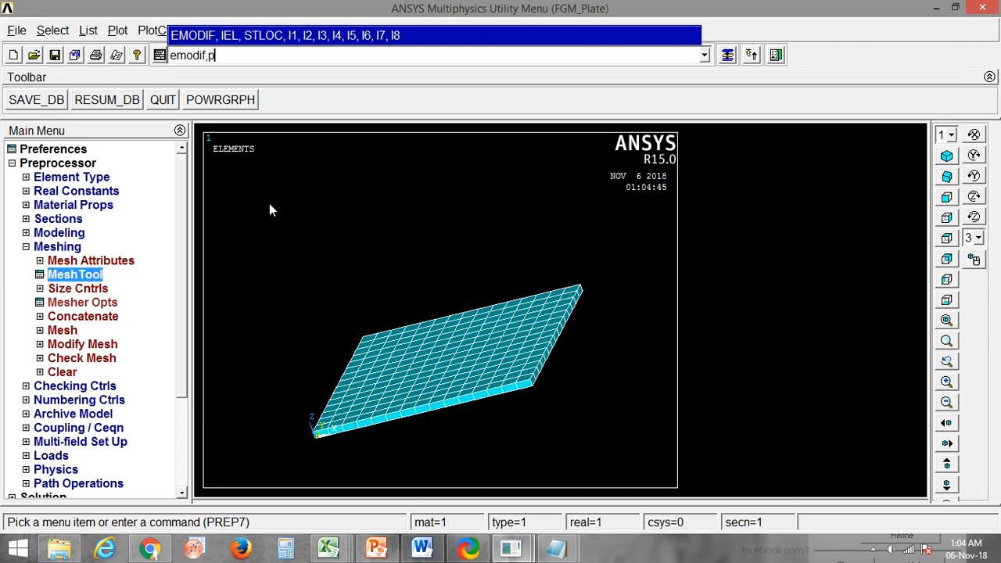
key("Return")
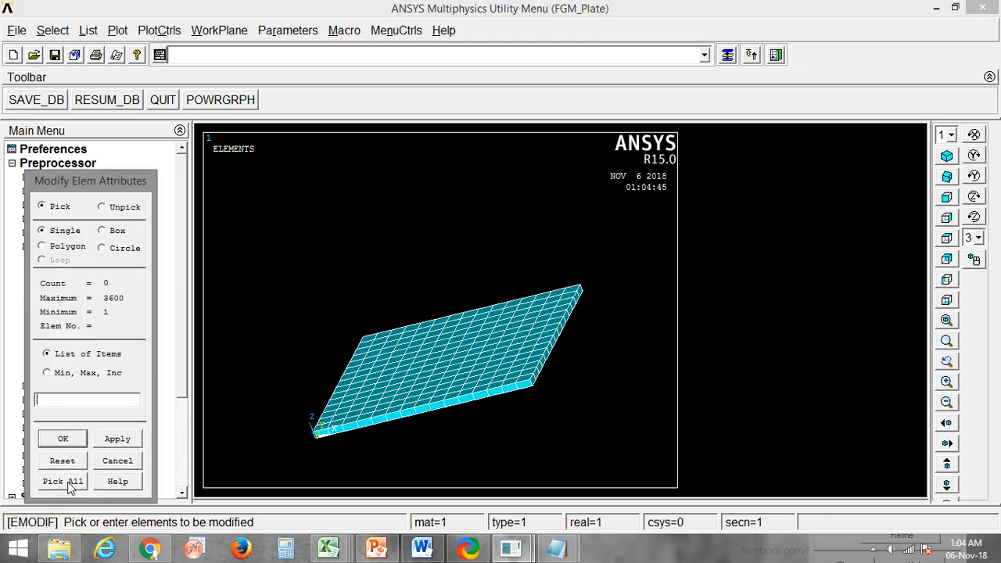
left_click(67, 482)
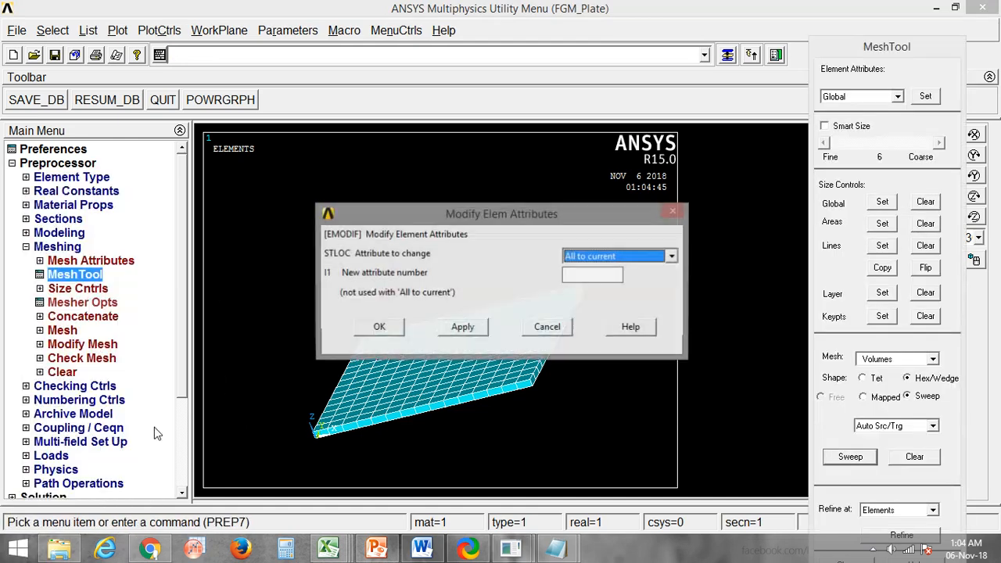
left_click(596, 274)
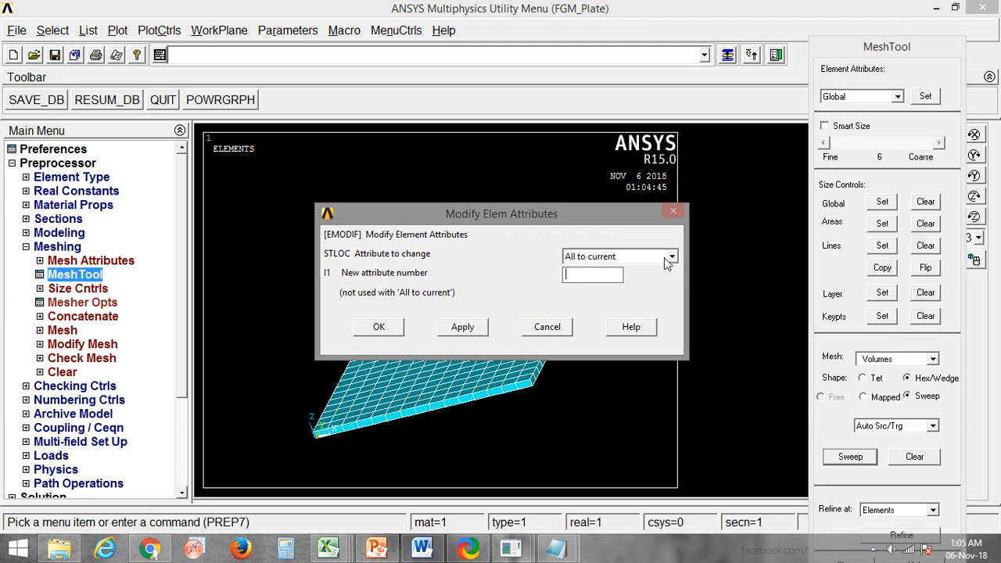
left_click(671, 256)
left_click(614, 292)
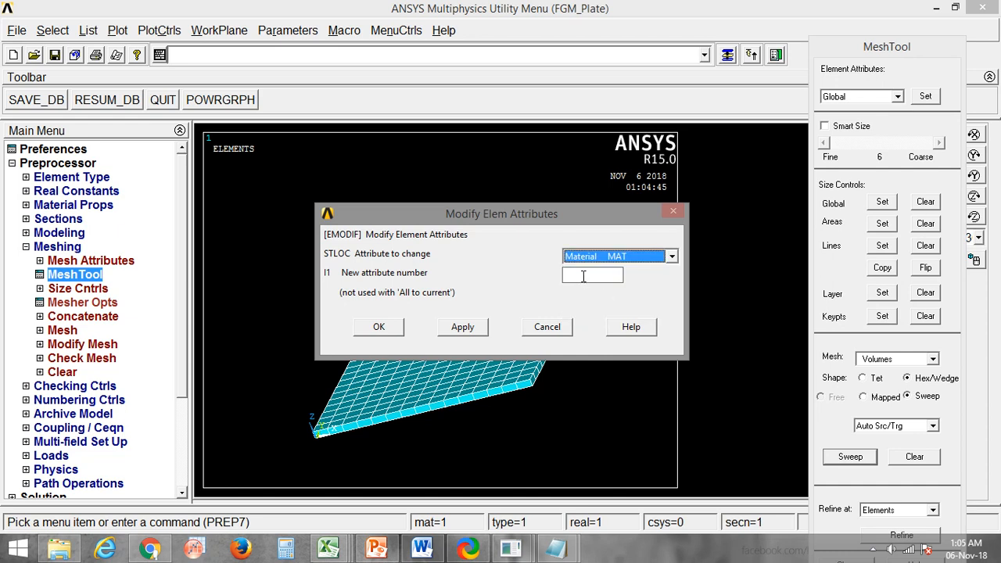
left_click(585, 276)
type("4")
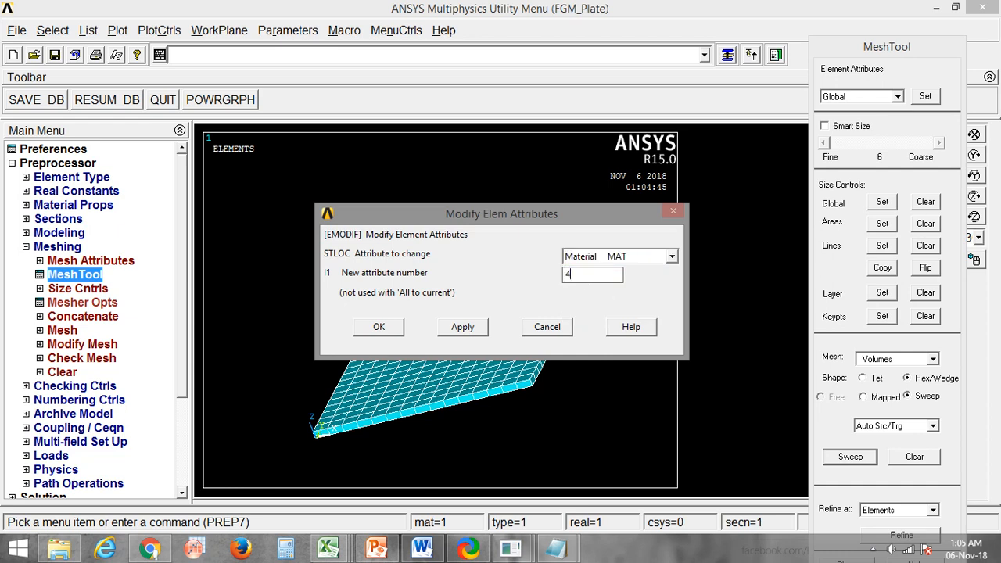
left_click(377, 328)
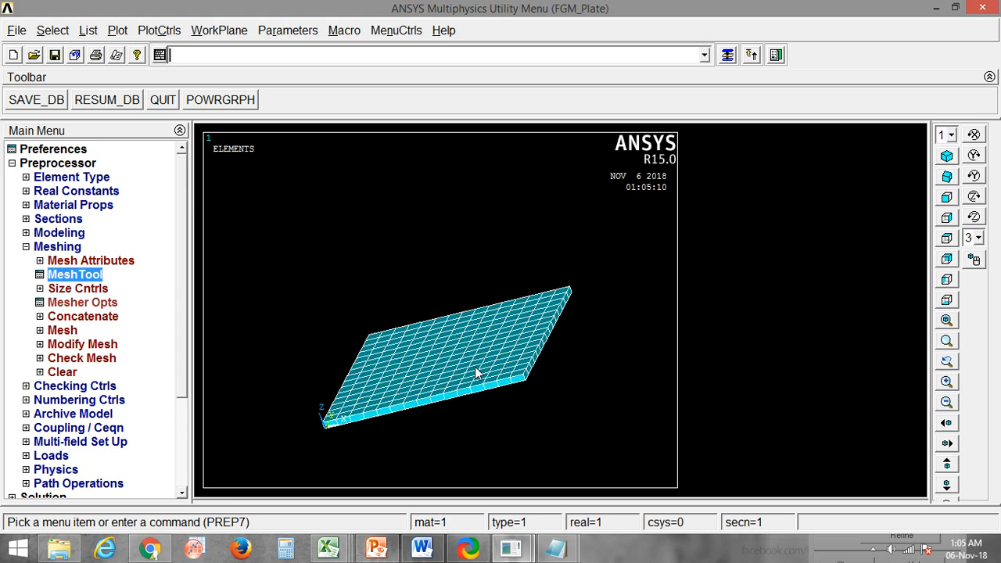
Step: List the attributes of one picked element in the layer to check its material number
type("elist,p")
key("Return")
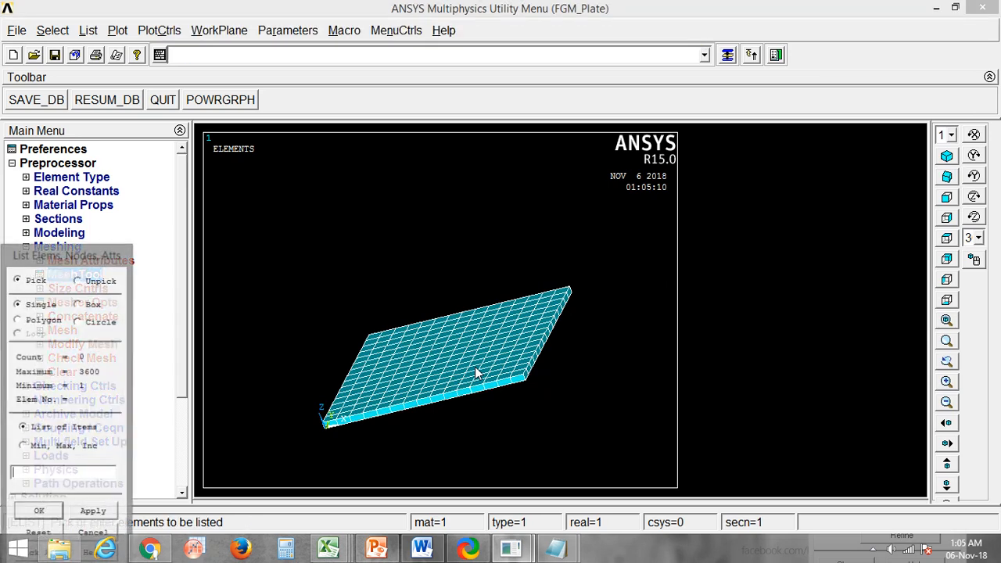
left_click(475, 367)
middle_click(476, 395)
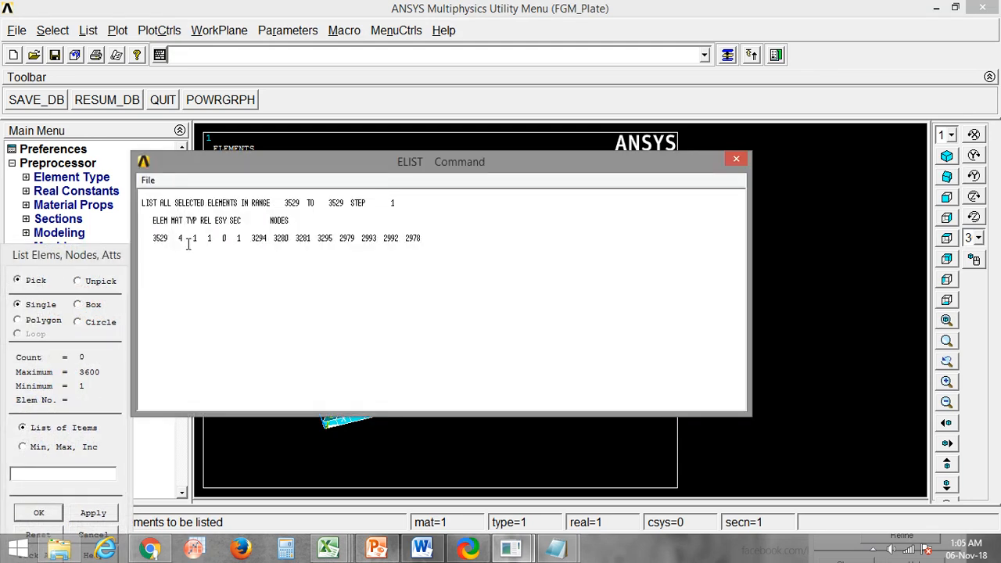
left_click(736, 159)
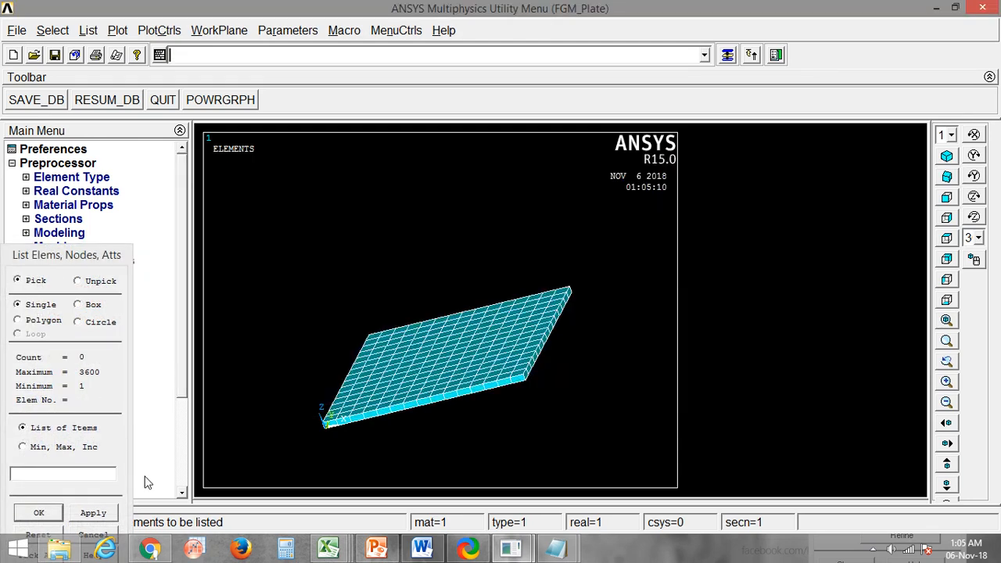
left_click(98, 535)
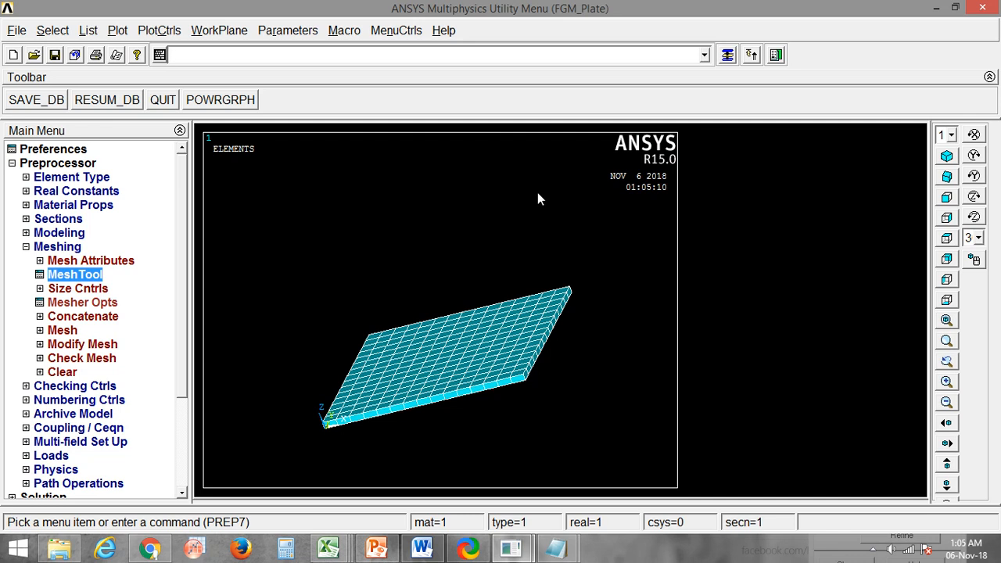
Step: Select all entities again and plot the volumes of the whole plate
type("alls")
key("Return")
type("ep")
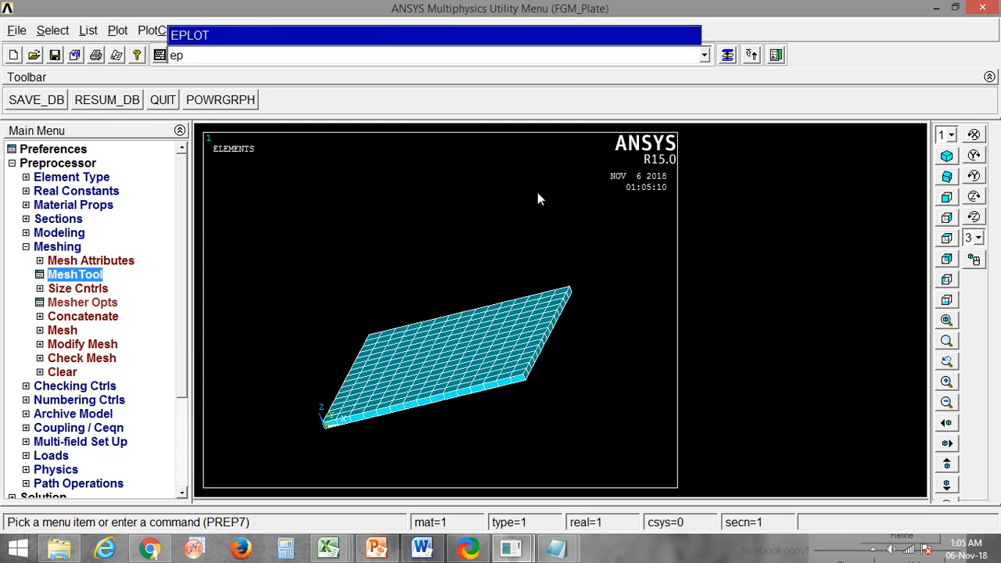
key("BackSpace")
key("BackSpace")
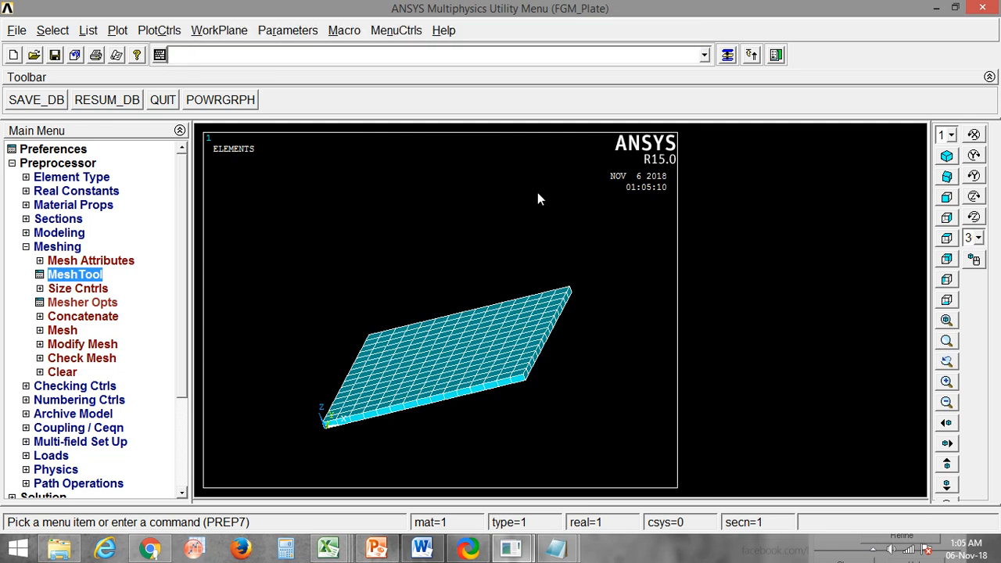
type("vplot")
key("Return")
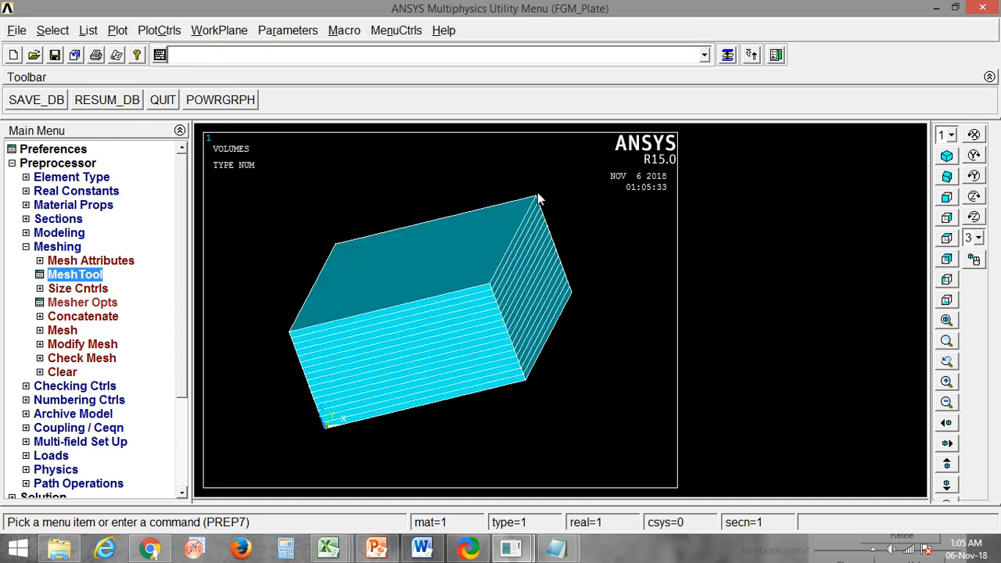
Step: Open the Assigning_material_property_Layerwise text file from the Analysis folder and review its command blocks for volumes 1 and 2
left_click(60, 549)
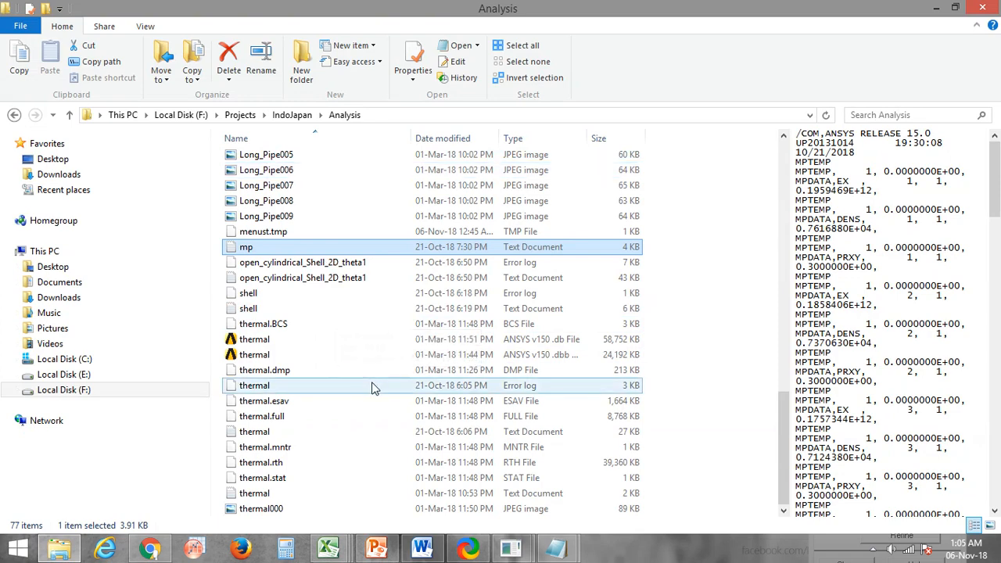
scroll(373, 389, "up", 5)
scroll(339, 364, "up", 12)
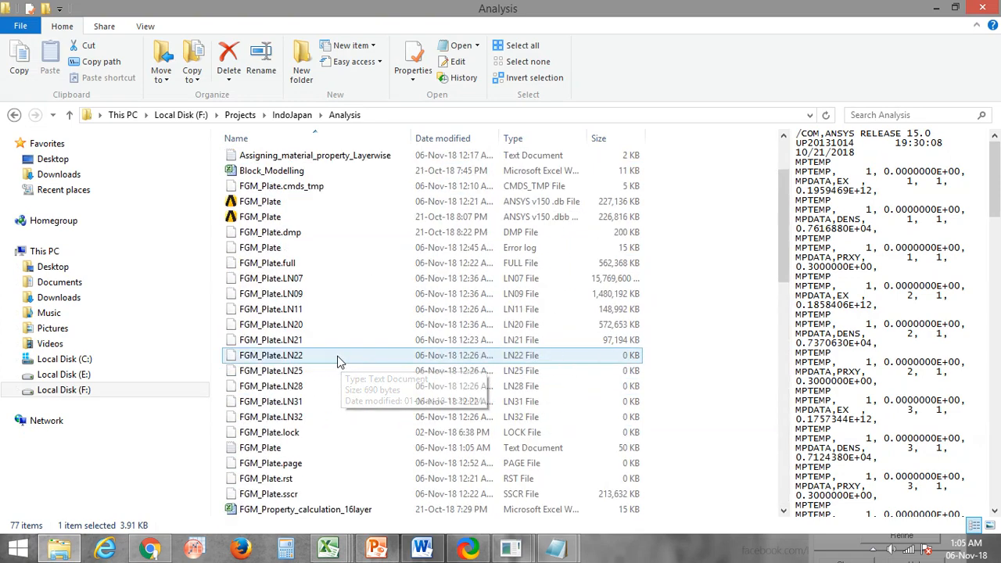
double_click(310, 156)
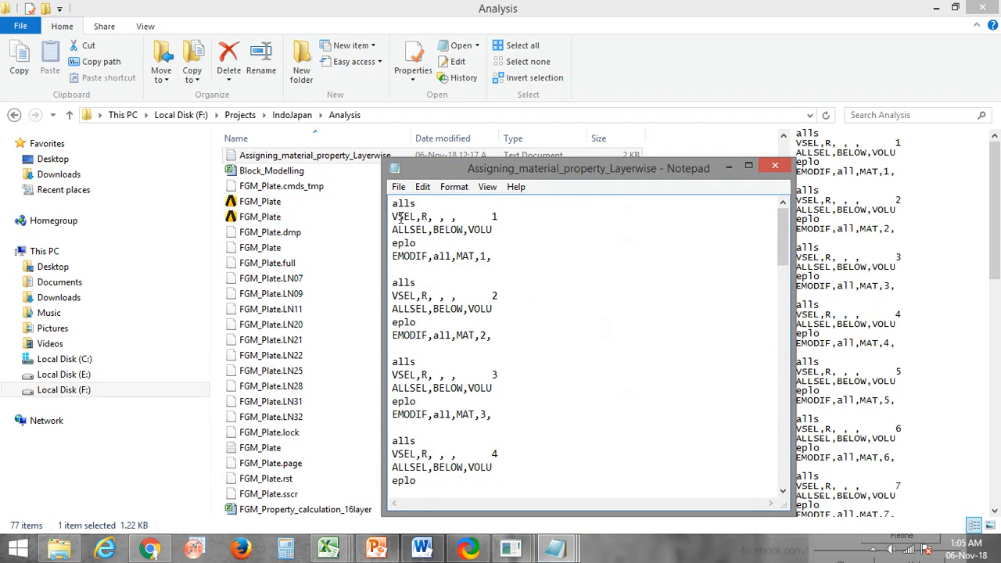
double_click(495, 216)
left_click_drag(490, 256, 410, 217)
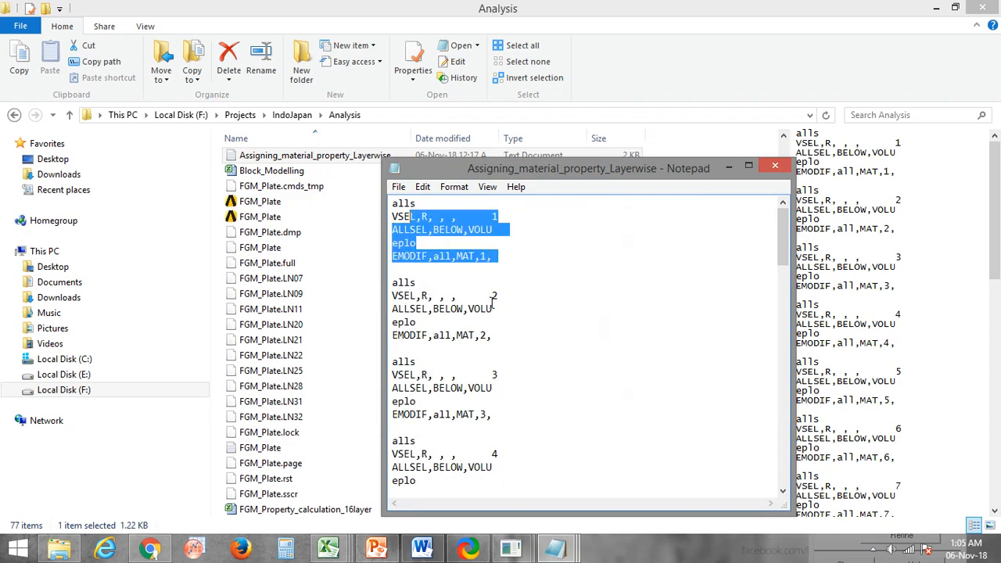
left_click_drag(495, 337, 410, 296)
Step: Copy the complete set of layerwise material commands for volumes 1 to 16 and run it in ANSYS
left_click_drag(393, 204, 450, 508)
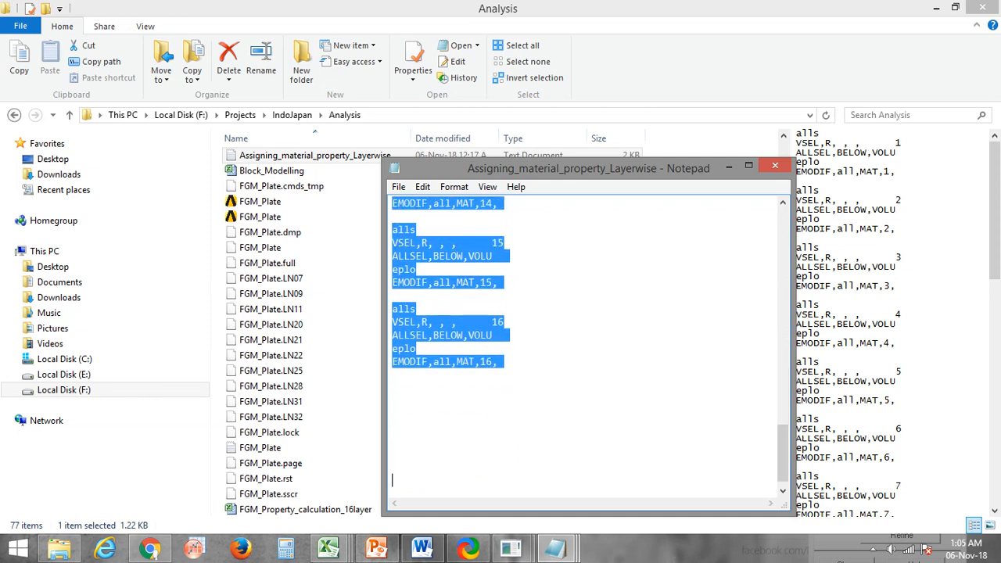
left_click_drag(677, 562, 677, 560)
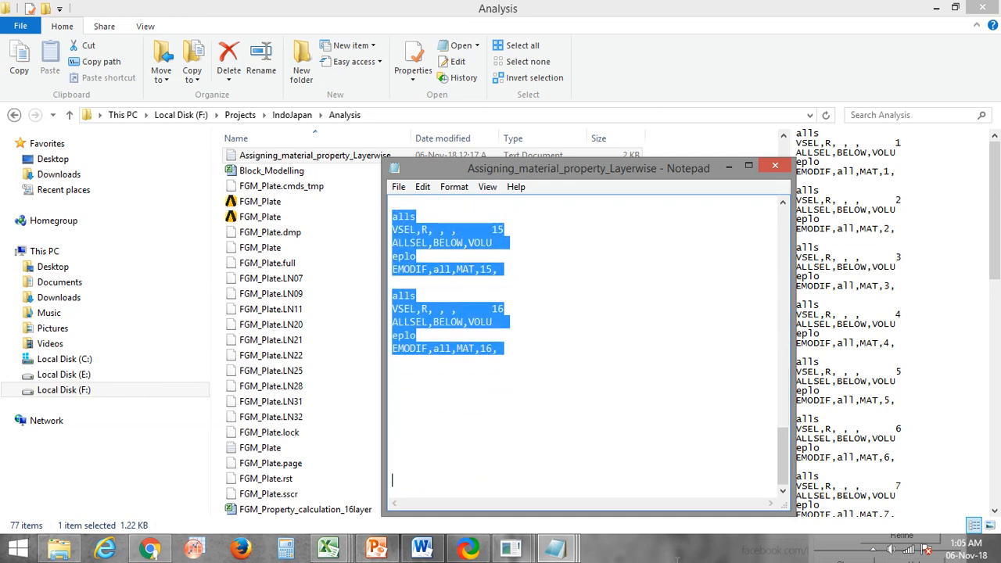
left_click(511, 549)
left_click(583, 504)
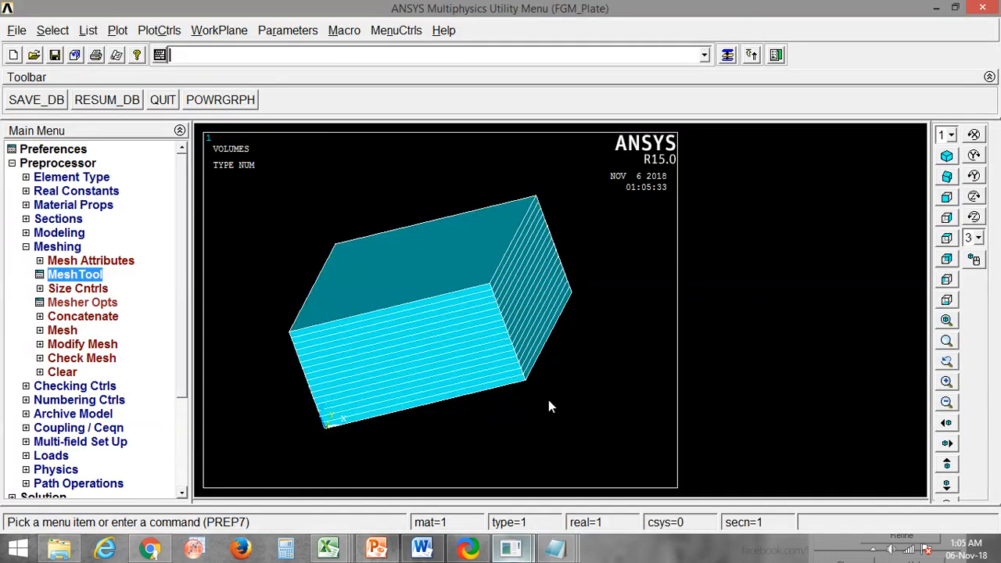
left_click(281, 56)
key("ctrl+v")
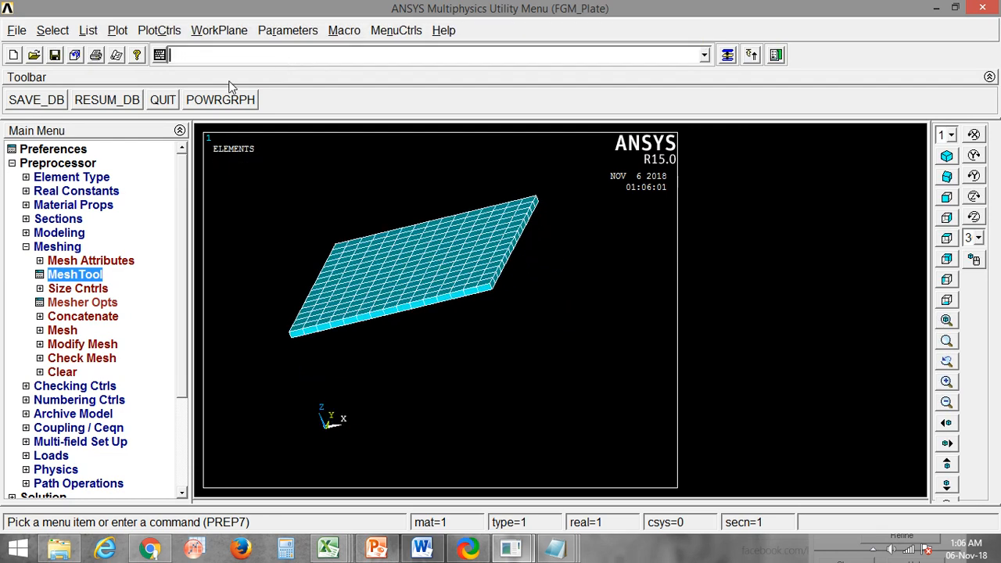
Step: Reselect all entities with allsel and plot the elements of the complete plate
type("allsel")
key("Return")
type("eplot")
key("Return")
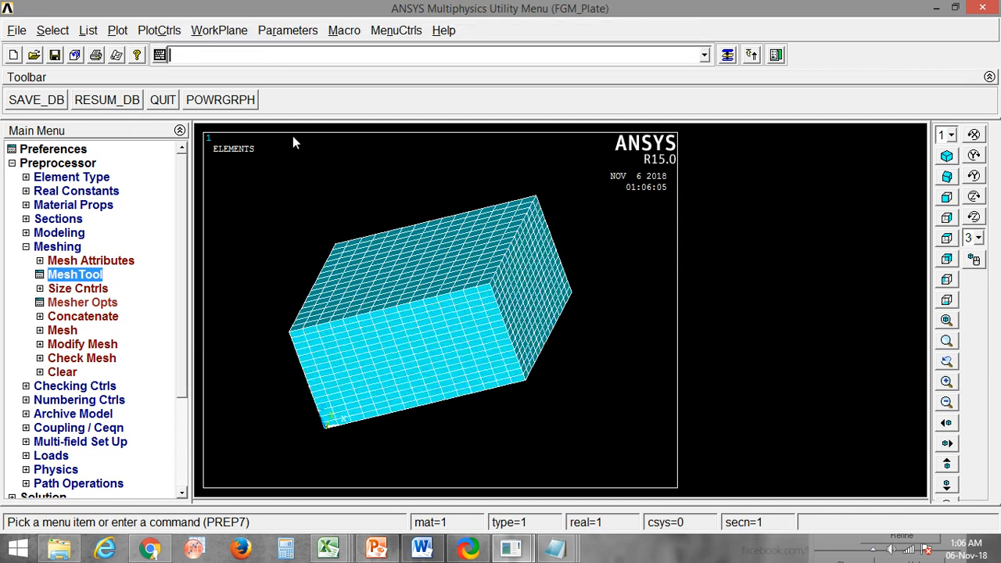
Step: List several elements picked at different depths of the plate with elist to check their material numbers, and close the listing
type("elsi,p")
key("Return")
type("elisp")
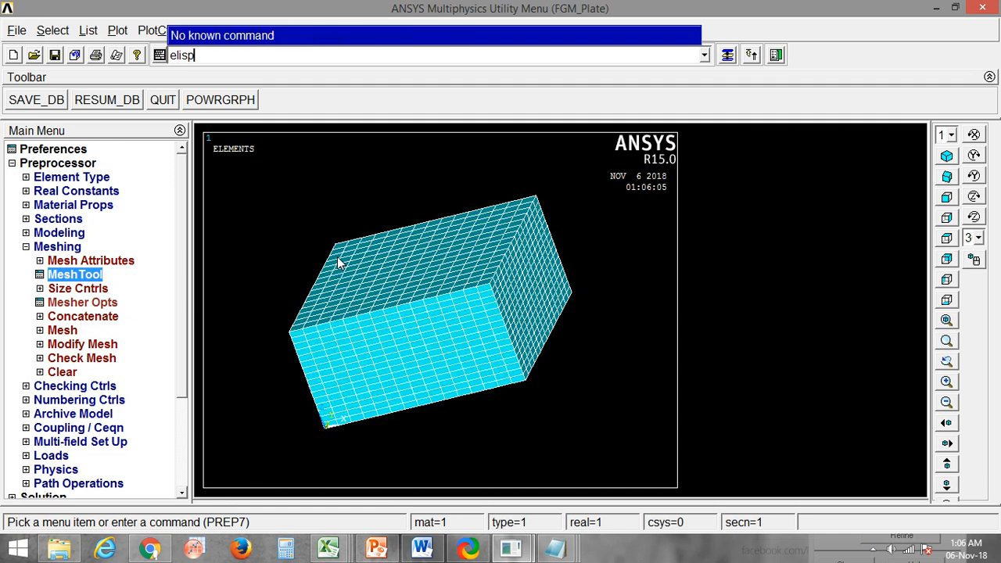
key("BackSpace")
type("t")
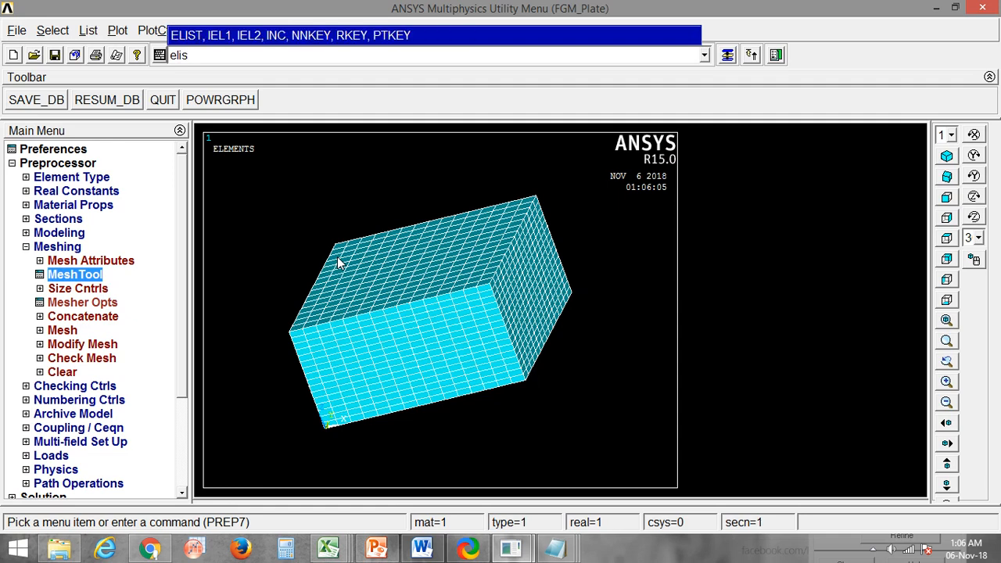
key("Return")
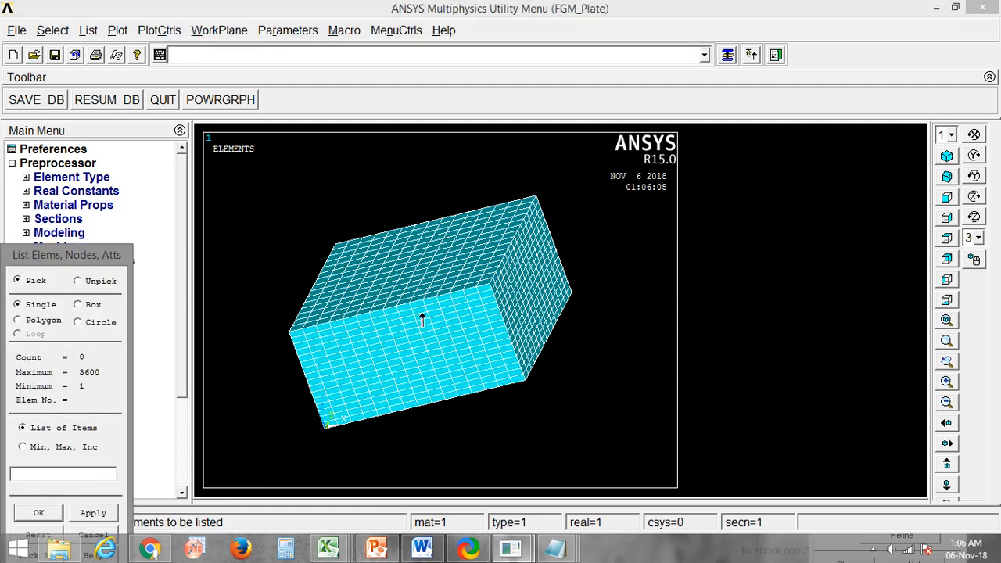
left_click(420, 310)
left_click(427, 352)
left_click(450, 393)
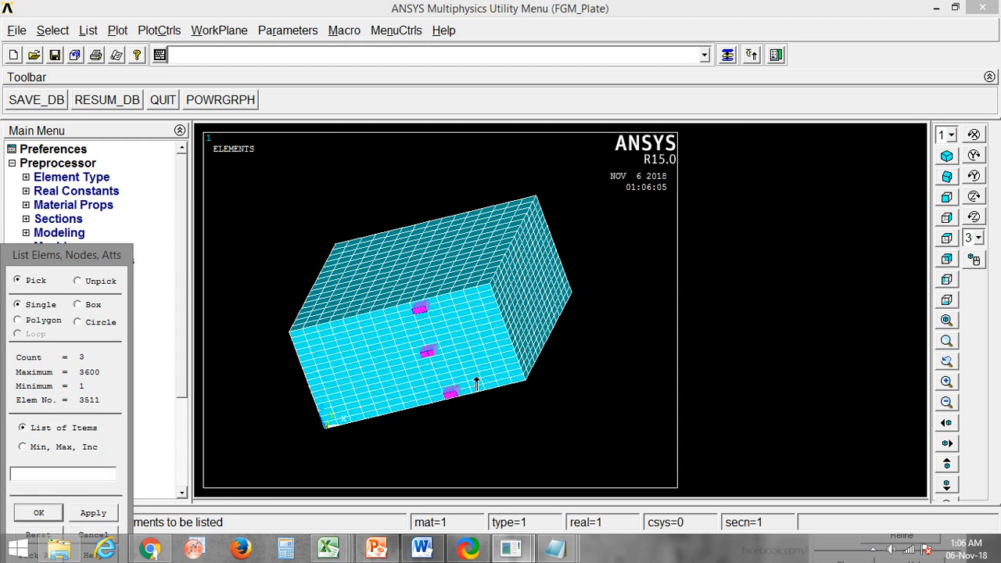
left_click(519, 365)
left_click(489, 336)
middle_click(559, 405)
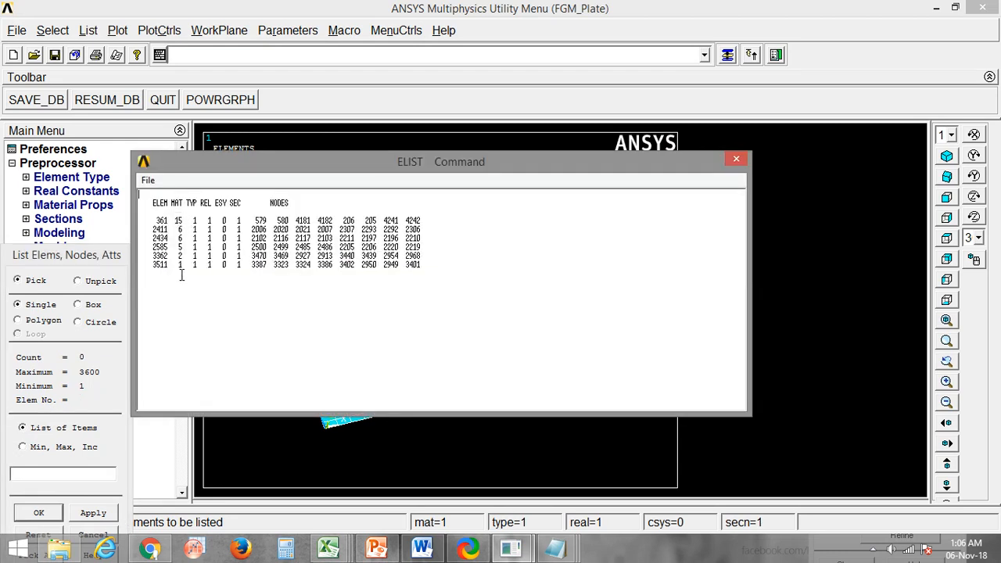
left_click(736, 159)
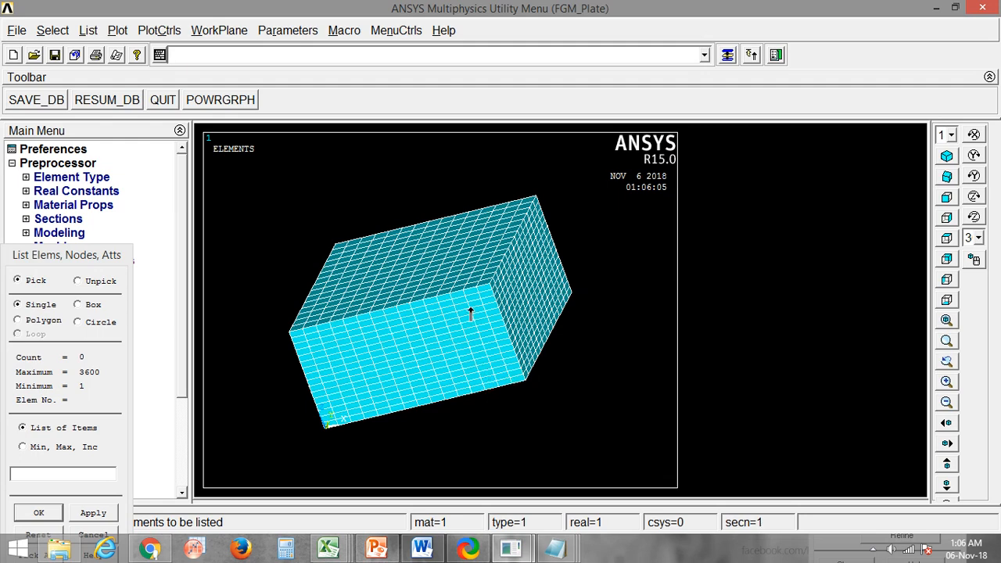
left_click(99, 534)
Step: Reselect with nsel only the nodes on the plate's x = 0 face, box-picking them in the front view
left_click(947, 320)
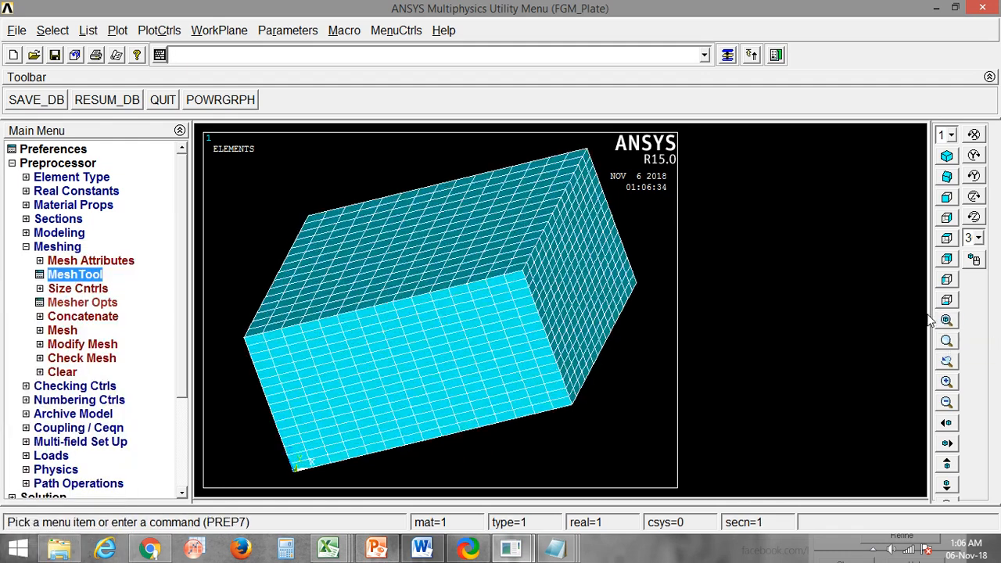
right_click_drag(509, 346, 509, 339, "ctrl")
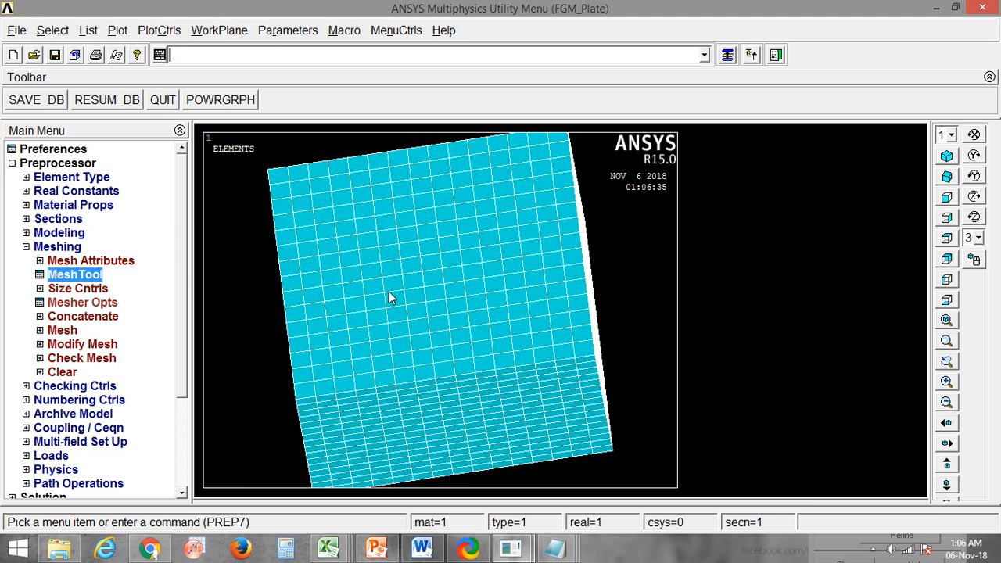
left_click(946, 320)
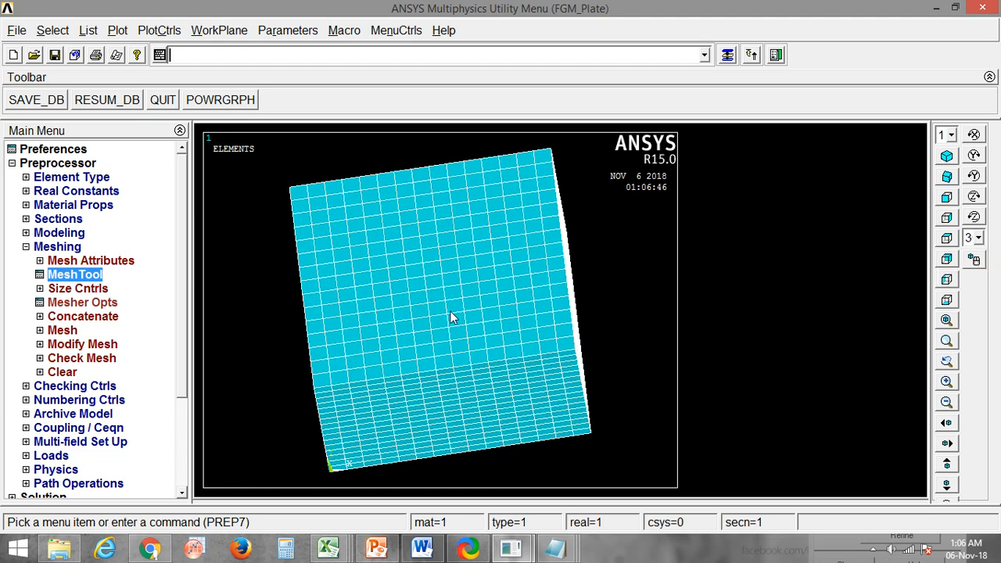
left_click(947, 197)
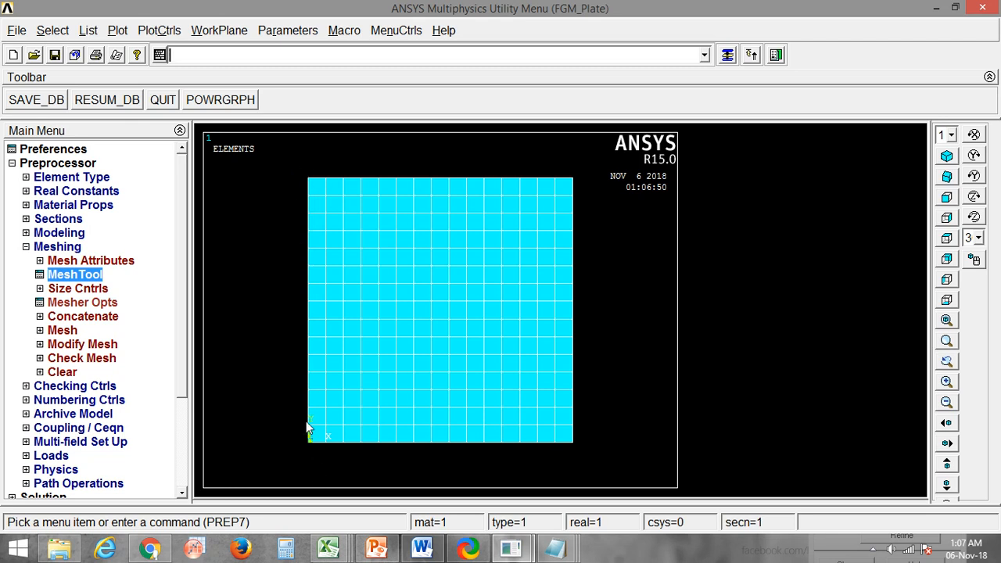
type("nsel,r,p")
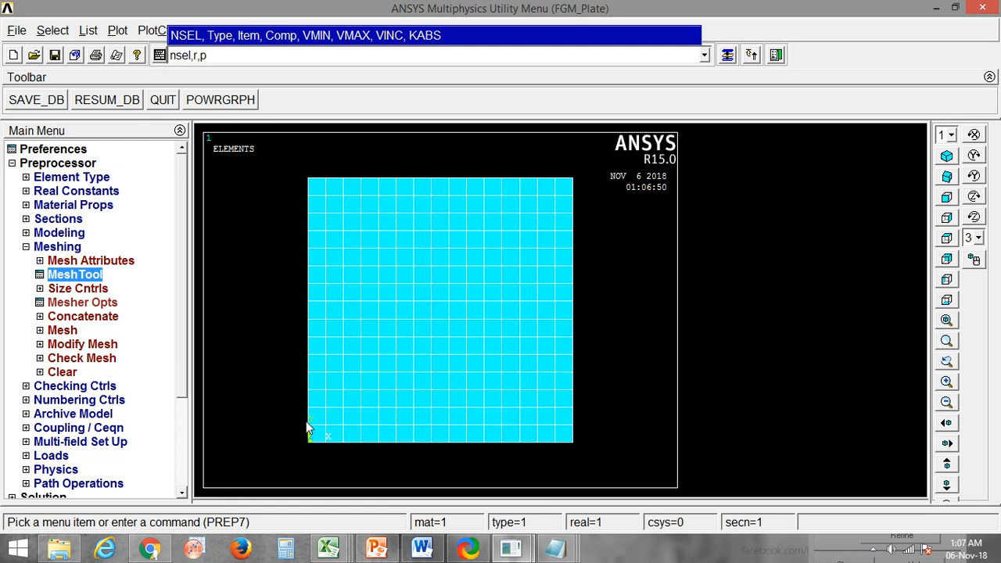
key("Return")
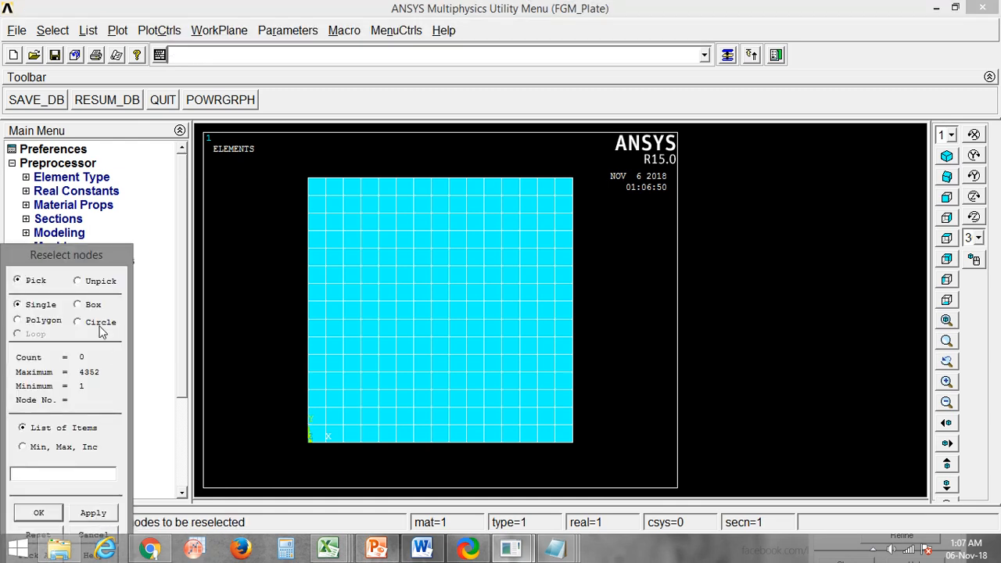
left_click(90, 304)
left_click_drag(262, 161, 312, 470)
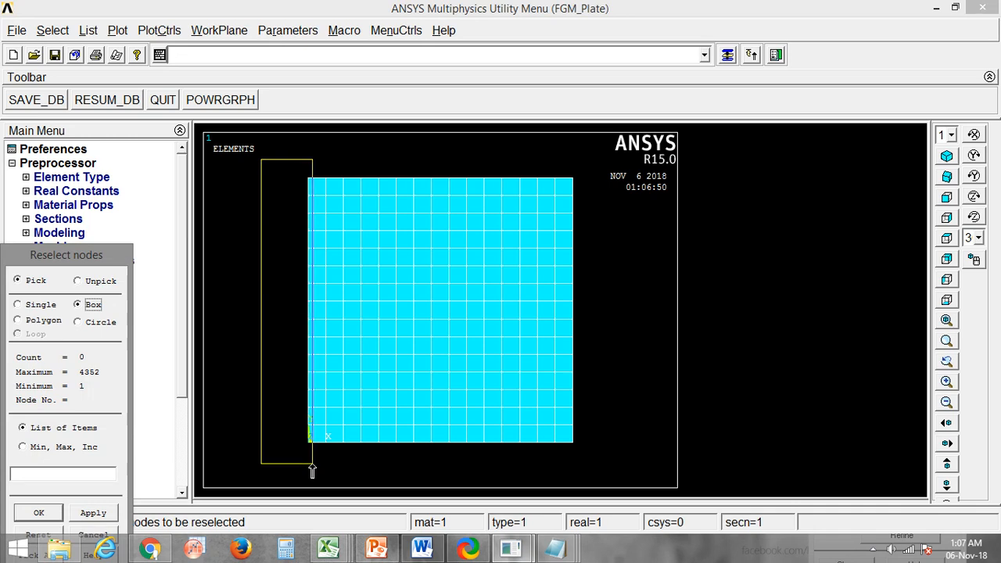
left_click_drag(312, 469, 314, 467)
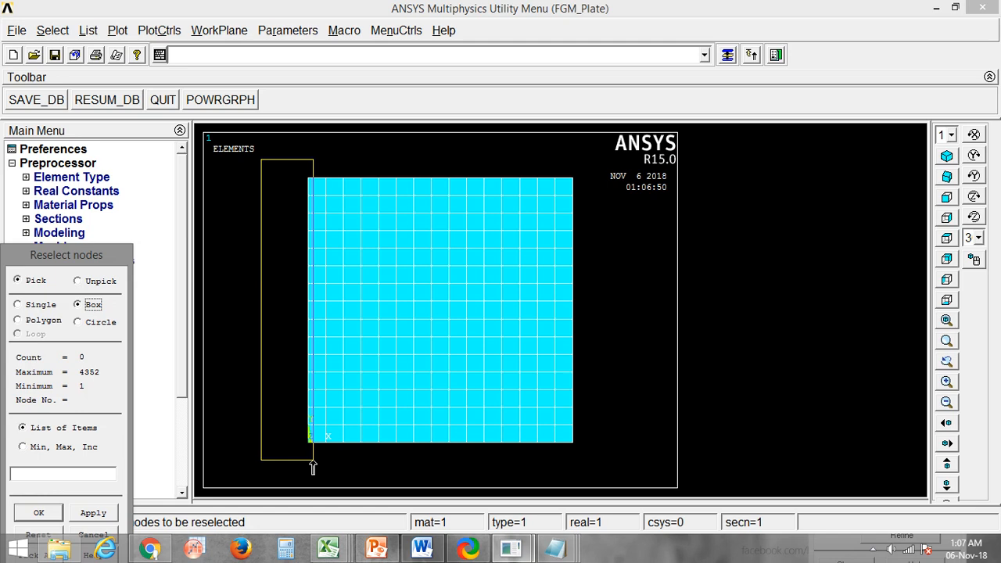
left_click_drag(313, 467, 313, 467)
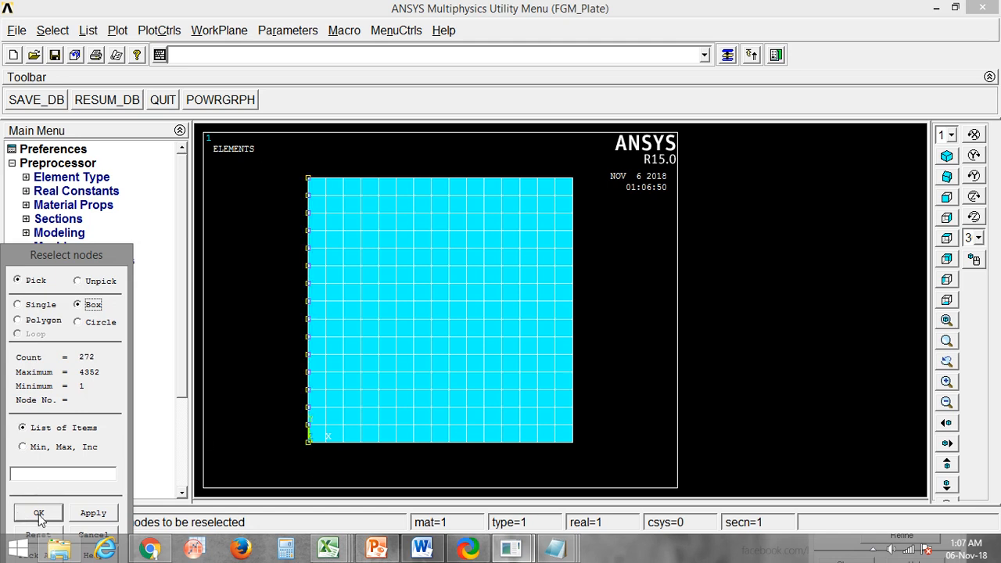
left_click(38, 515)
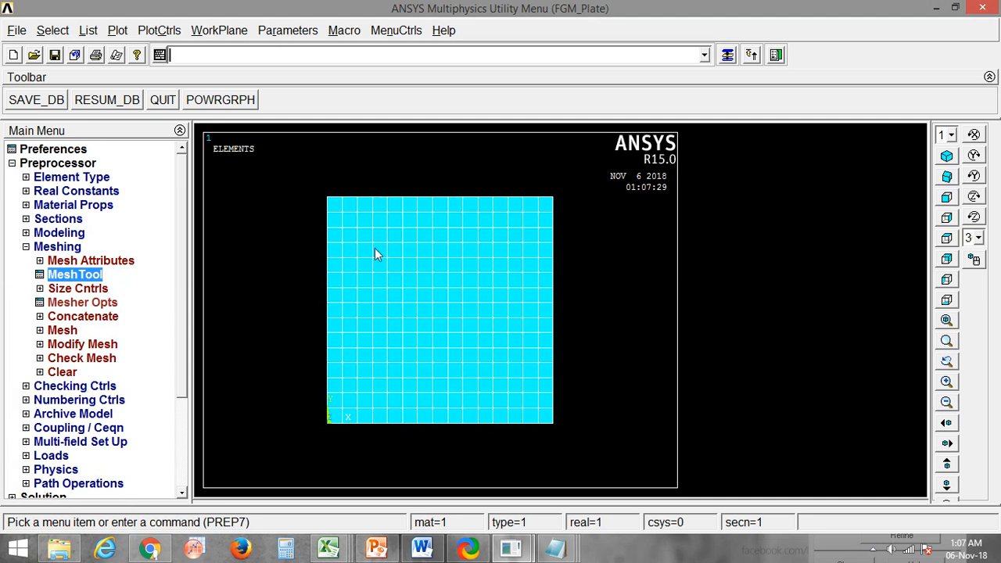
Step: Plot the reselected face nodes with nplot and inspect them from an oblique angle
type("nplot")
key("Return")
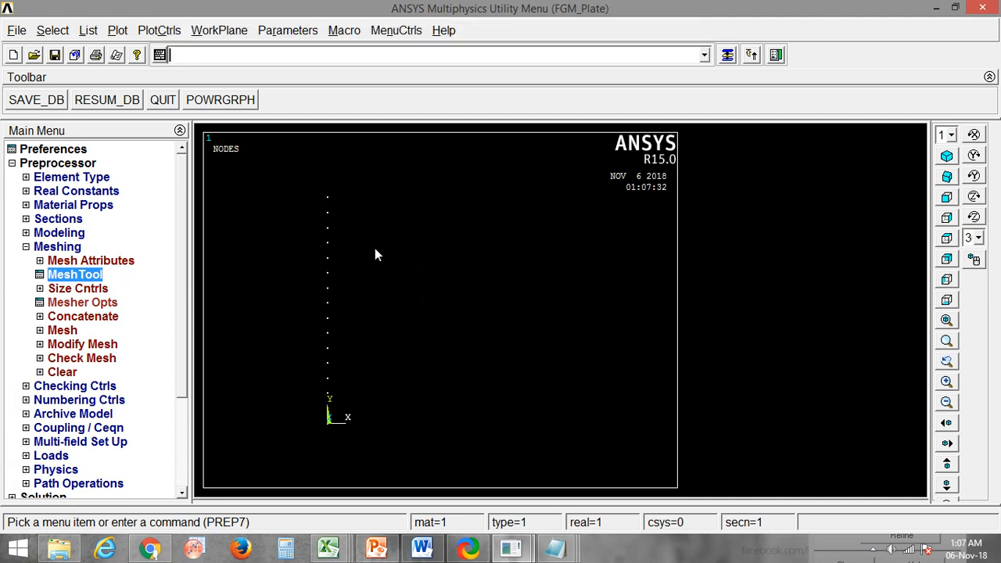
right_click_drag(407, 351, 334, 327, "ctrl")
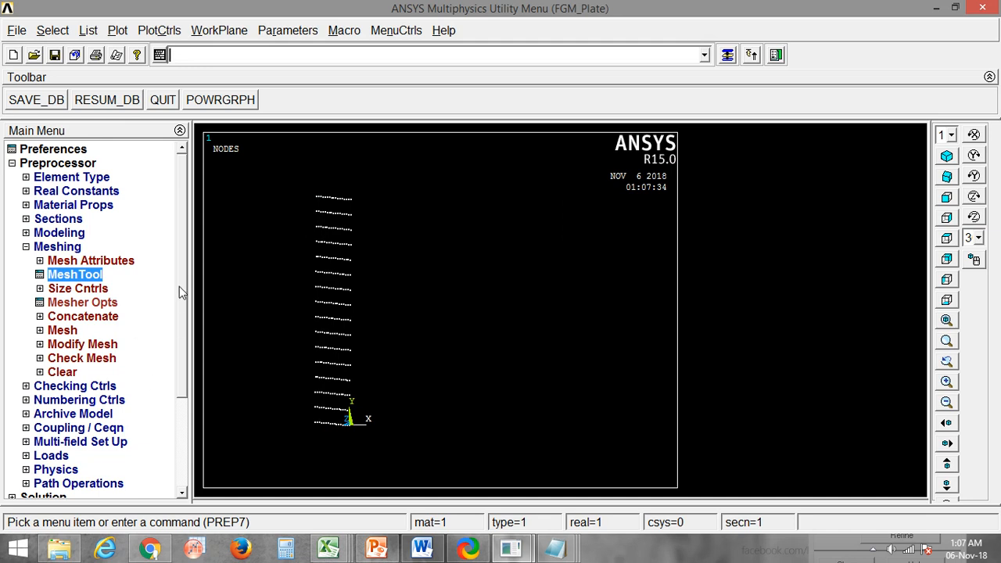
Step: Apply a structural displacement constraint of All DOF to all the selected nodes in the Solution phase
scroll(185, 311, "down", 3)
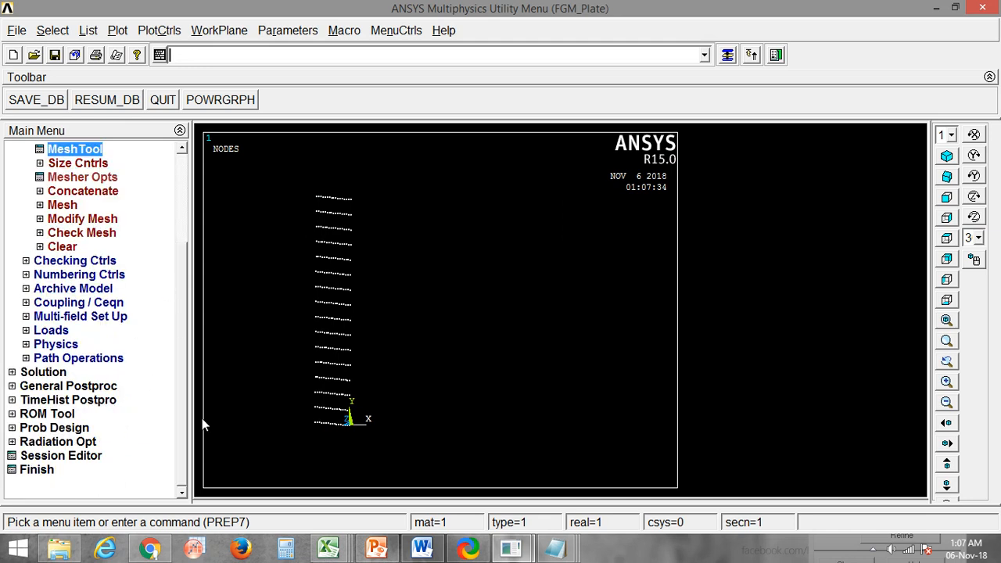
left_click(28, 373)
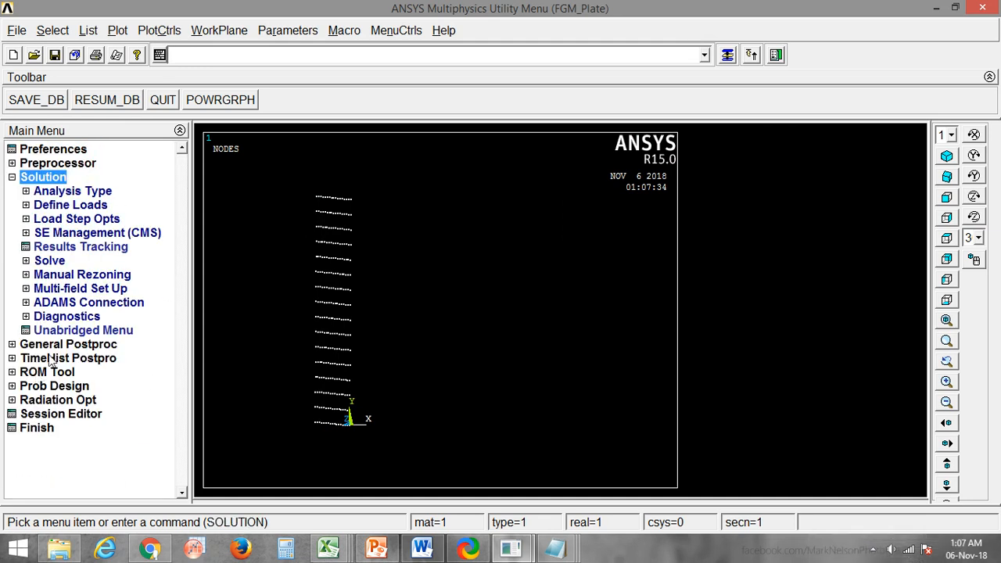
left_click(71, 205)
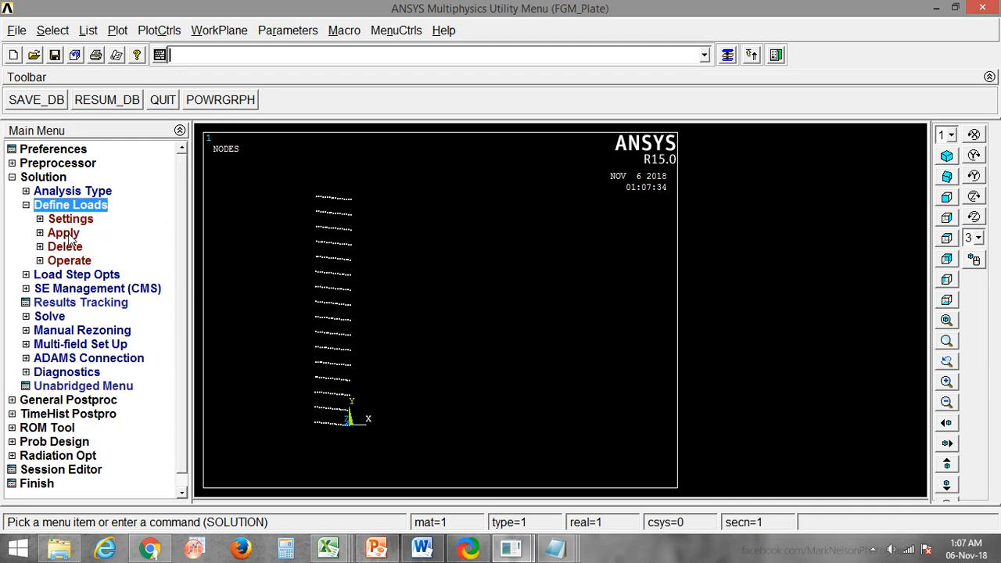
left_click(67, 234)
left_click(89, 246)
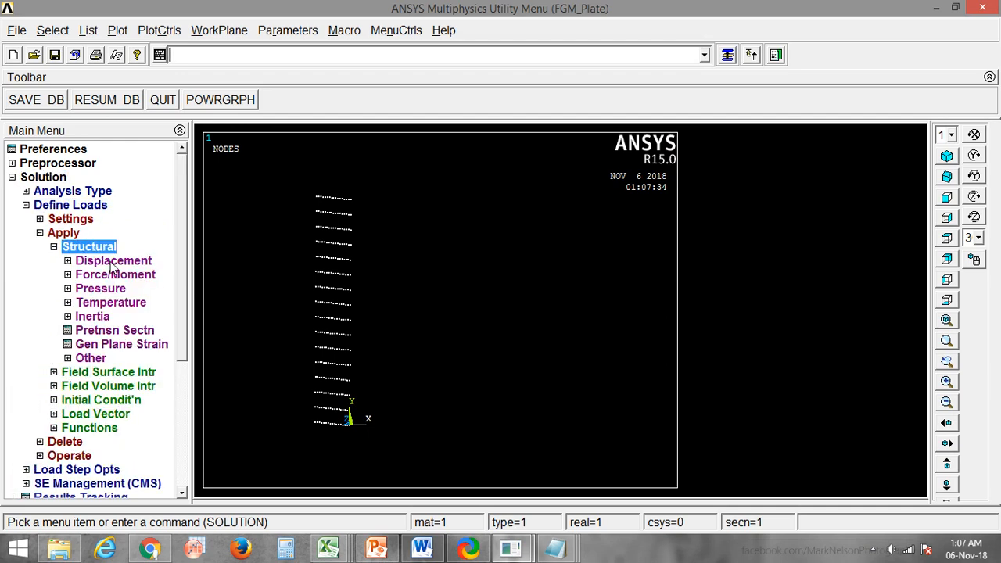
left_click(112, 264)
left_click(77, 321)
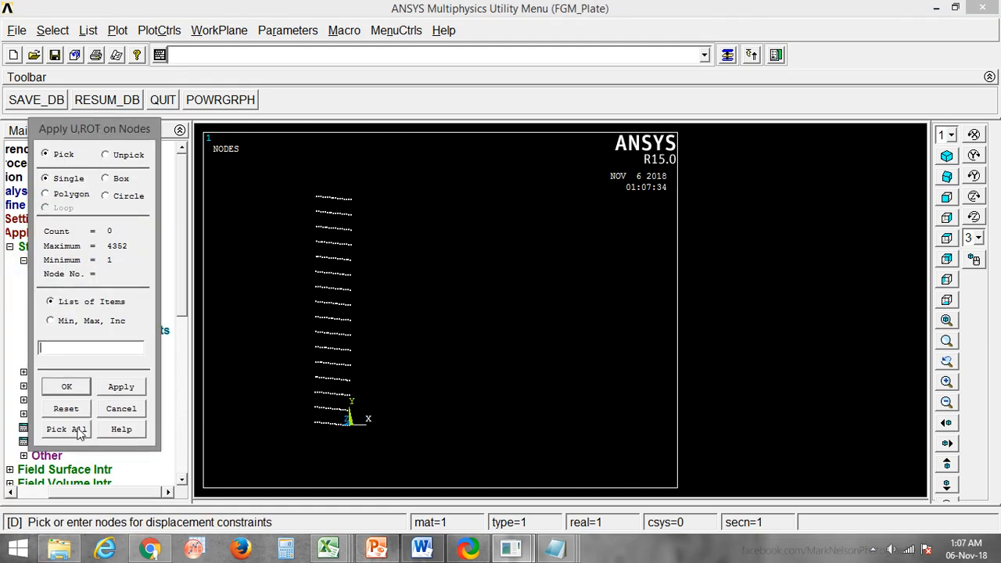
left_click(78, 430)
left_click(580, 218)
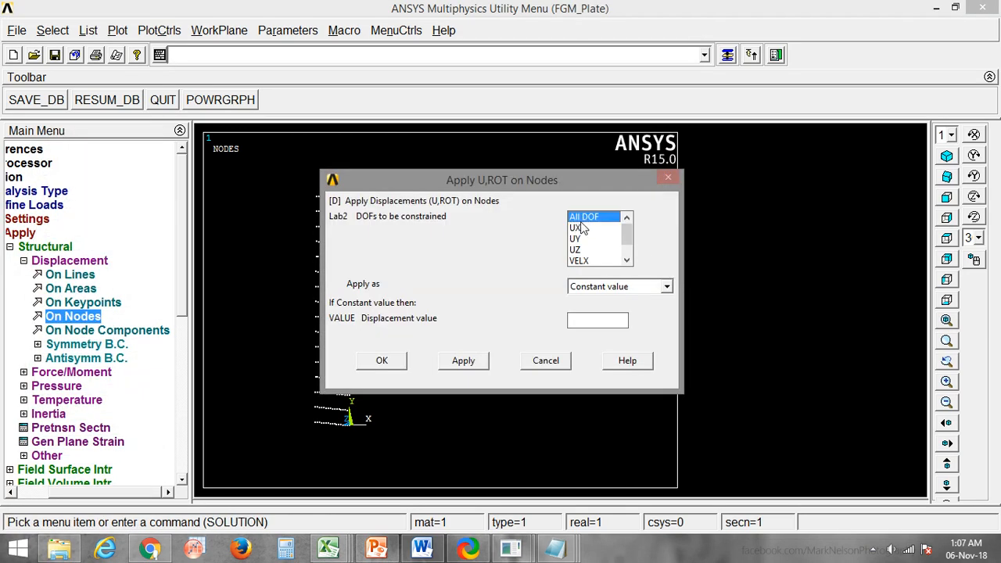
left_click(381, 363)
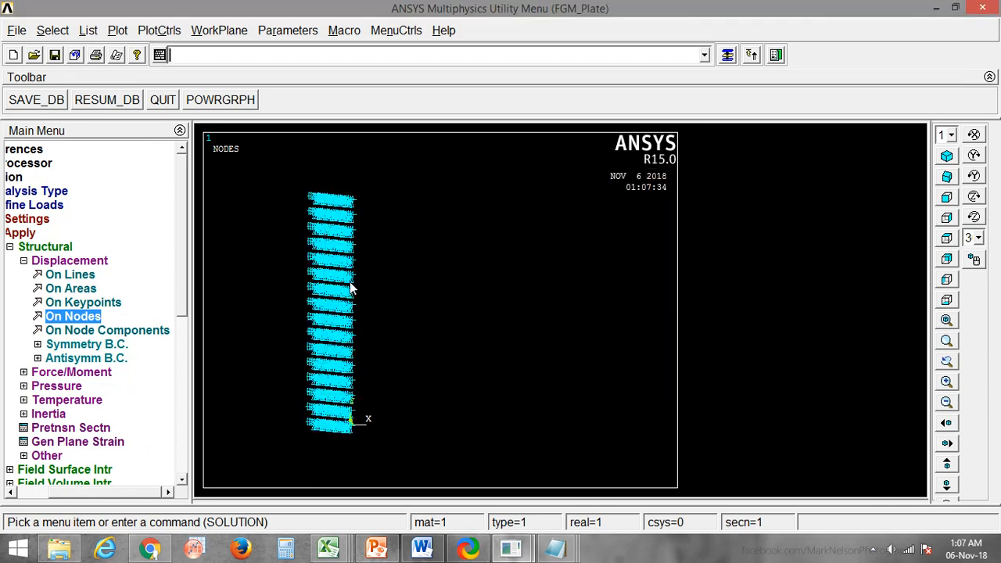
Step: Reselect all entities and plot the plate's elements, fitted in an oblique view that shows the clamped face
type("alls")
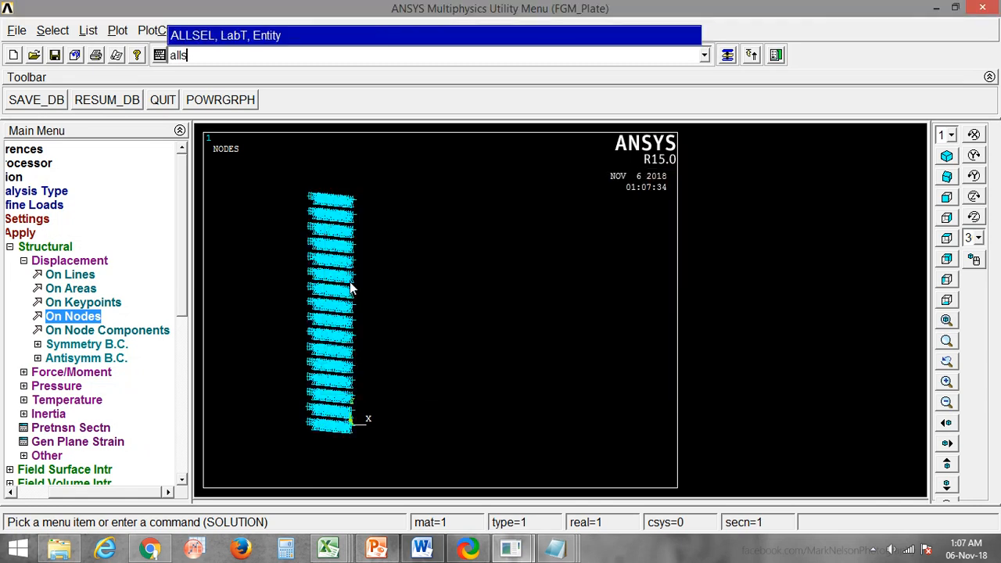
key("BackSpace")
key("BackSpace")
key("BackSpace")
type("eplo")
key("Return")
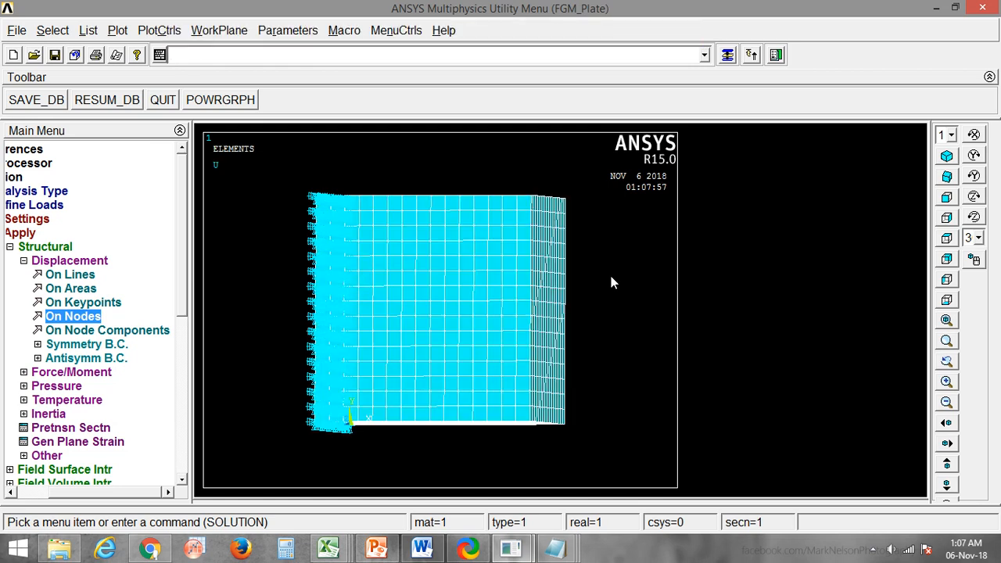
mouse_move(537, 364)
right_mouse_down("ctrl")
mouse_move(563, 291)
mouse_move(552, 229)
mouse_move(554, 263)
right_mouse_up("ctrl")
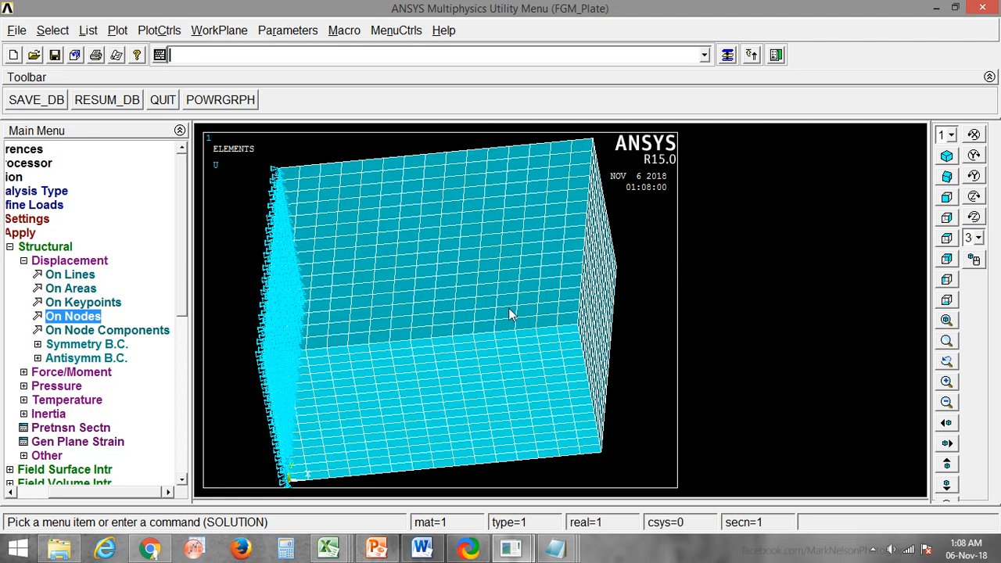
left_click(946, 320)
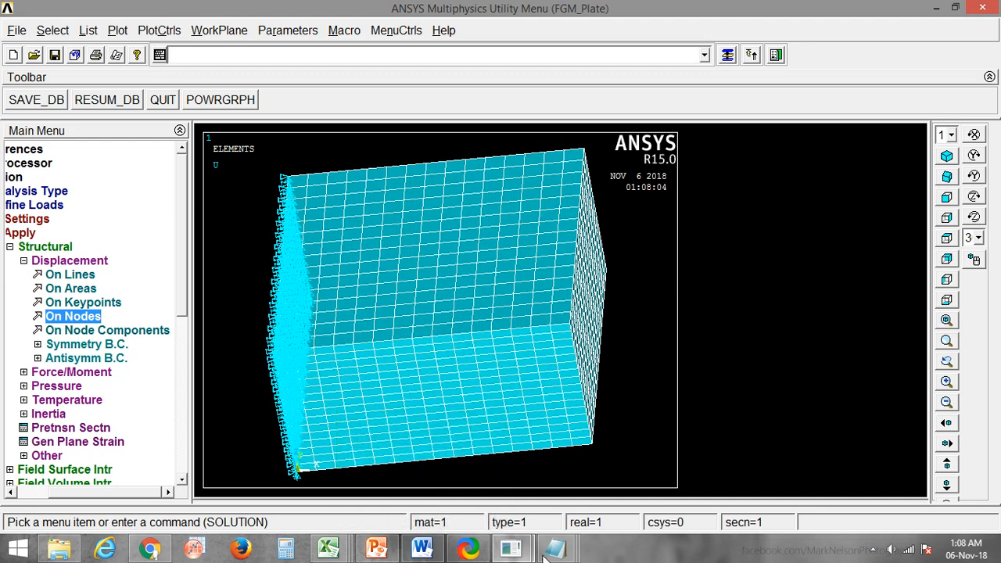
Step: Search the Downloads folder for "macro" in File Explorer and open the Ansys_Macro text file found there
mouse_move(547, 557)
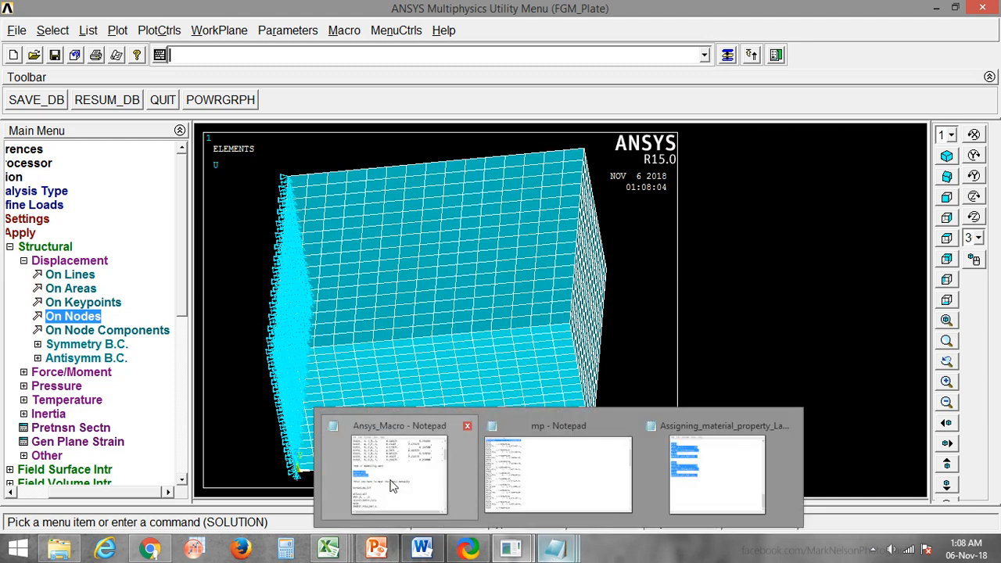
mouse_move(393, 486)
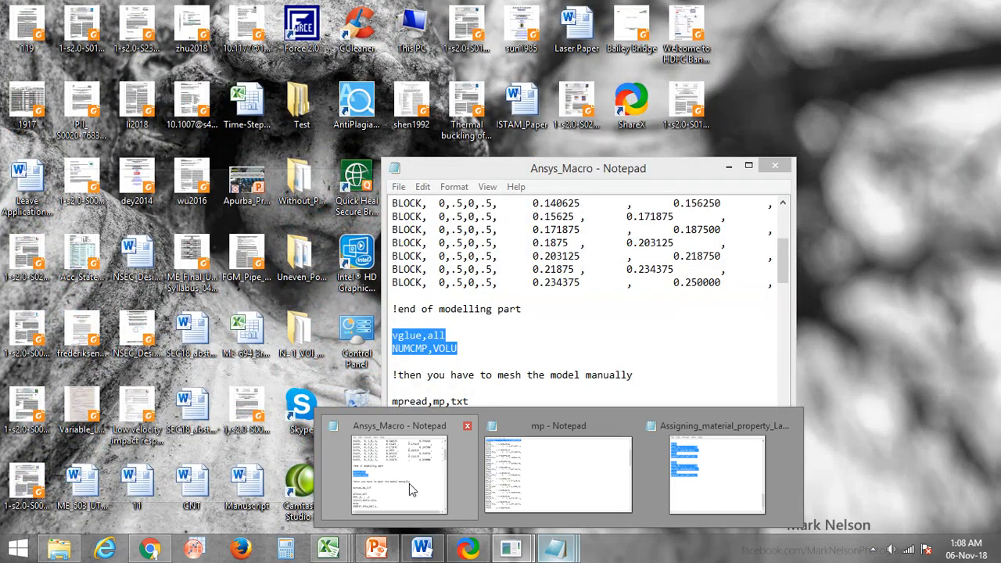
left_click(409, 483)
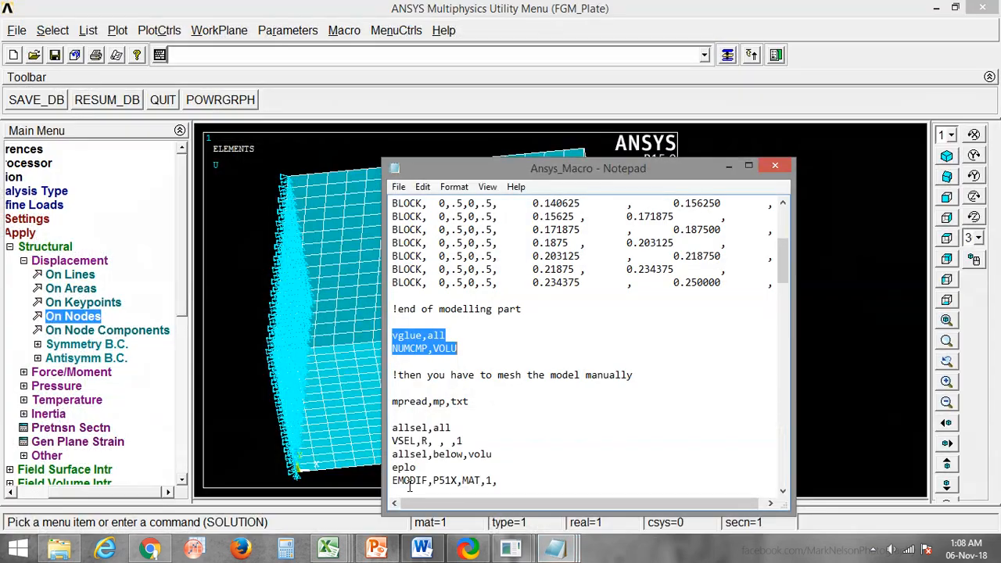
left_click(60, 548)
scroll(371, 397, "down", 3)
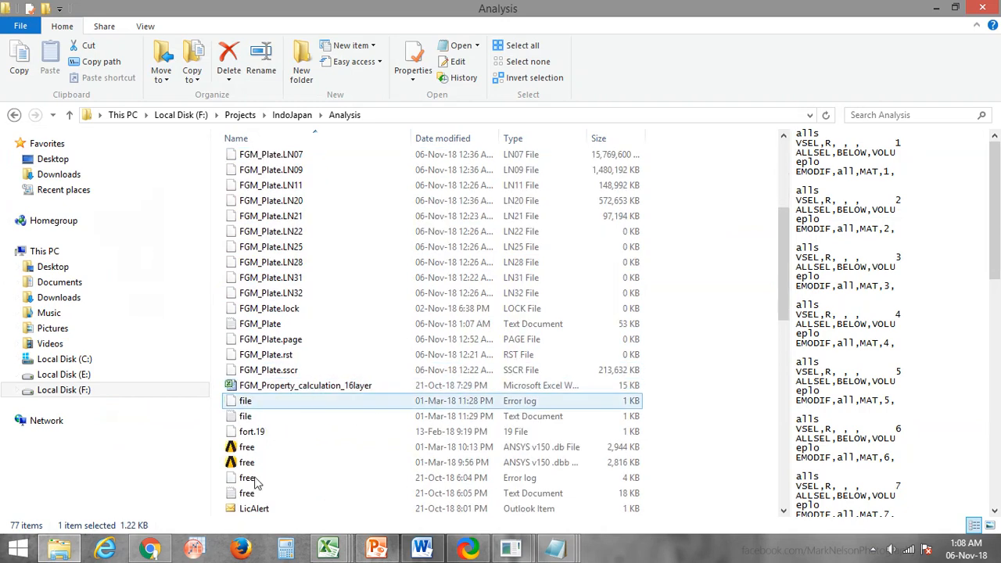
left_click(63, 174)
left_click(932, 115)
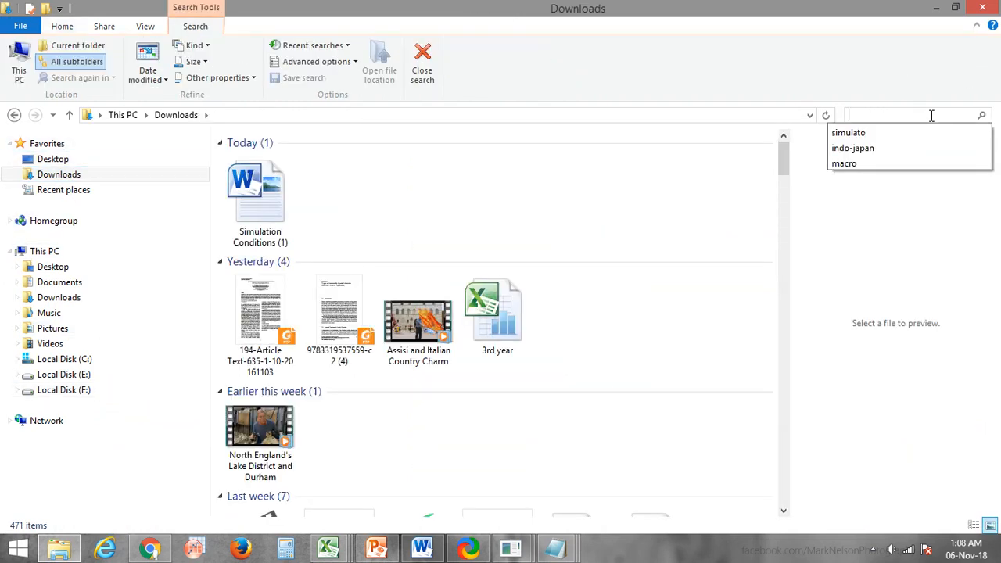
type("macro")
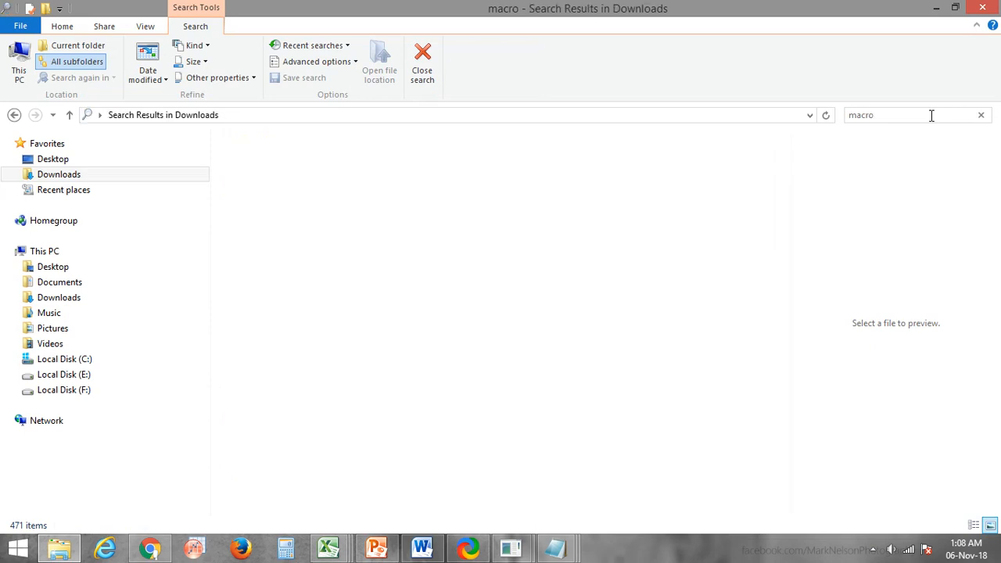
double_click(353, 228)
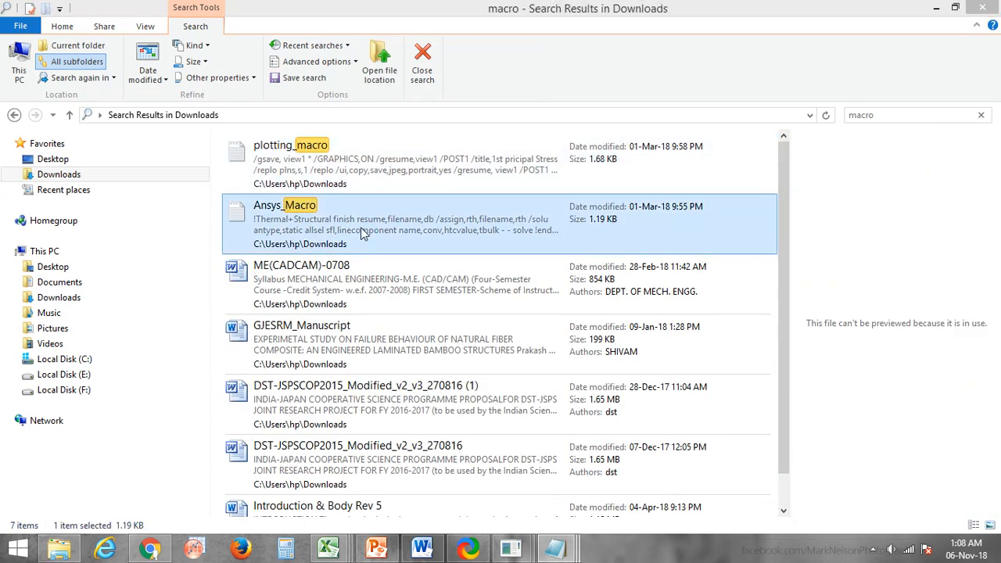
Step: Copy the command lines from allsel,all through solve in the Modal Analysis section of the macro file
scroll(543, 331, "up", 4)
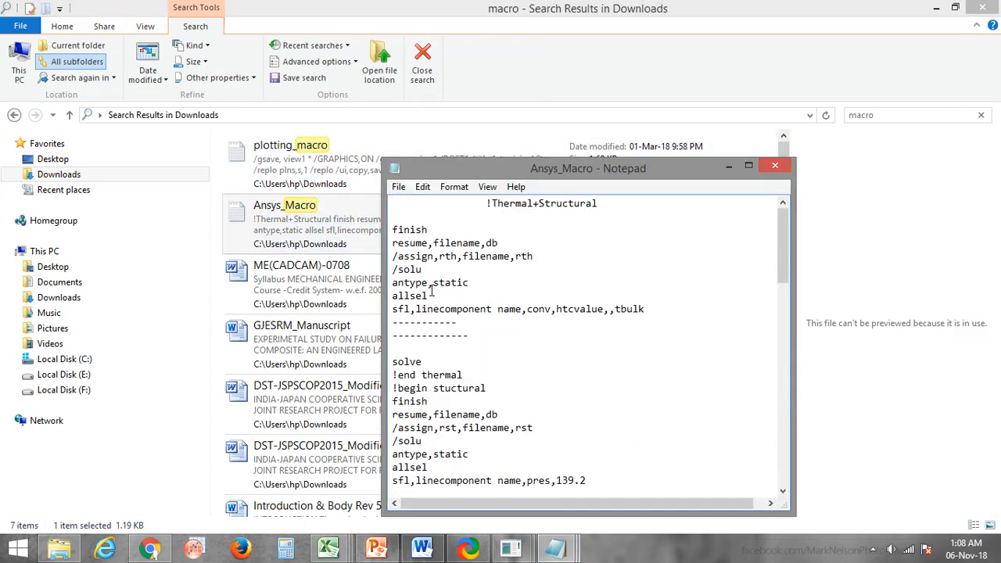
scroll(460, 294, "down", 3)
scroll(459, 294, "down", 6)
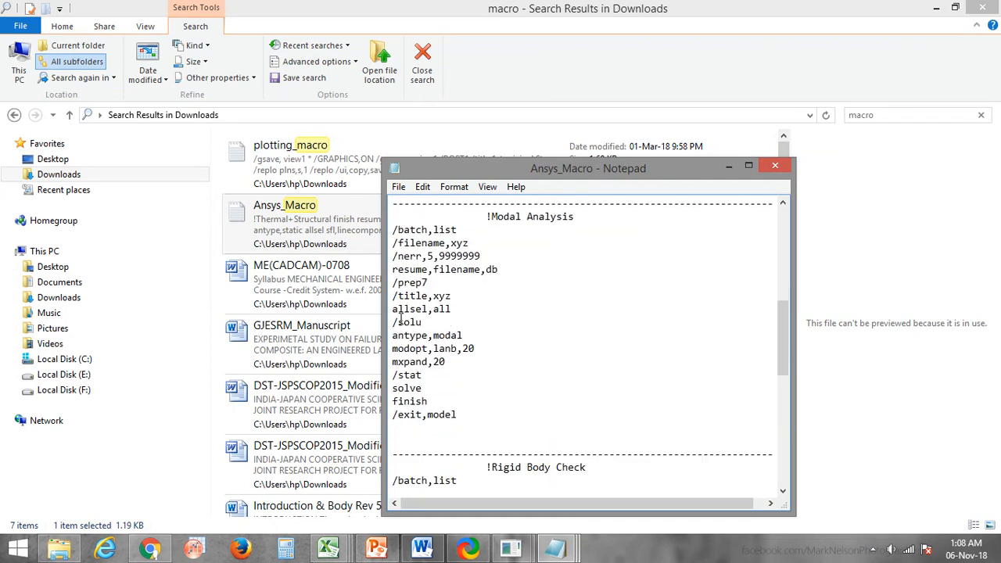
left_click_drag(393, 309, 486, 359)
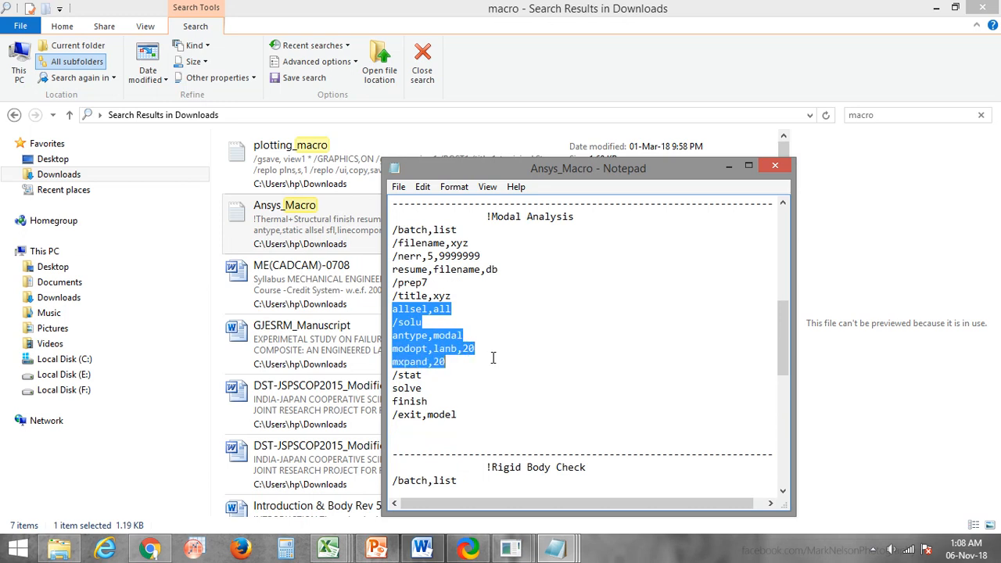
left_click_drag(493, 358, 470, 361)
left_click_drag(393, 225, 504, 418)
left_click(406, 245)
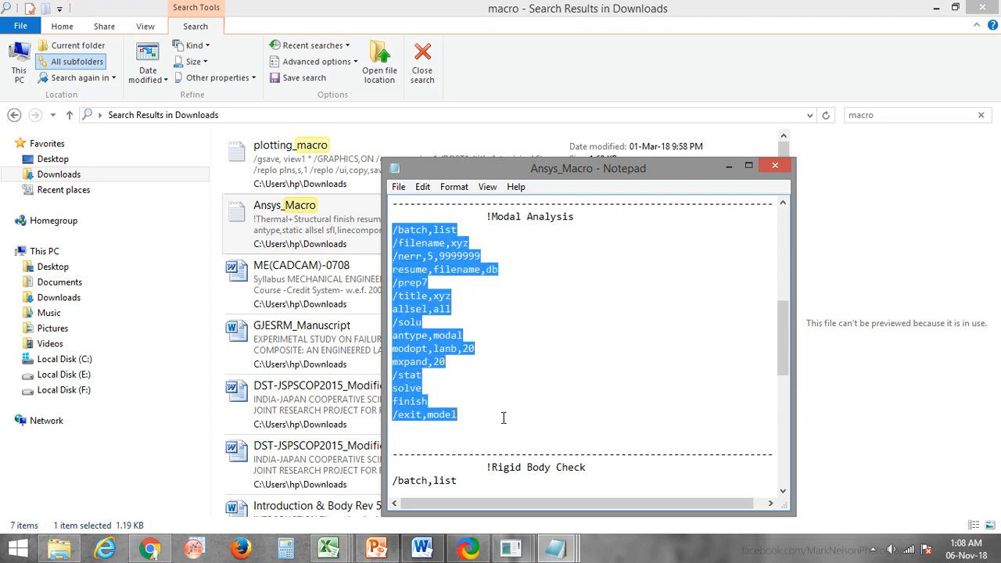
left_click(517, 379)
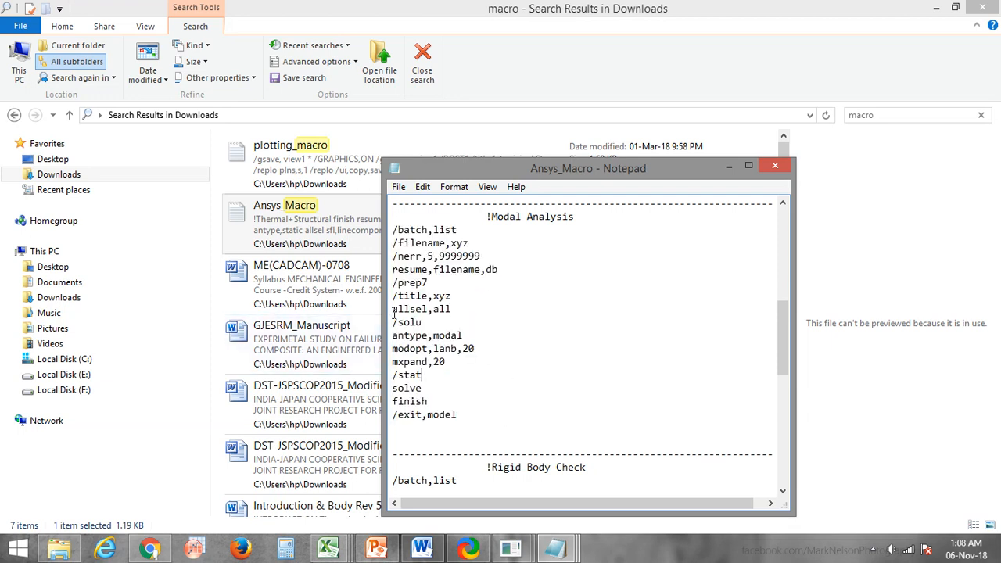
left_click_drag(392, 307, 483, 367)
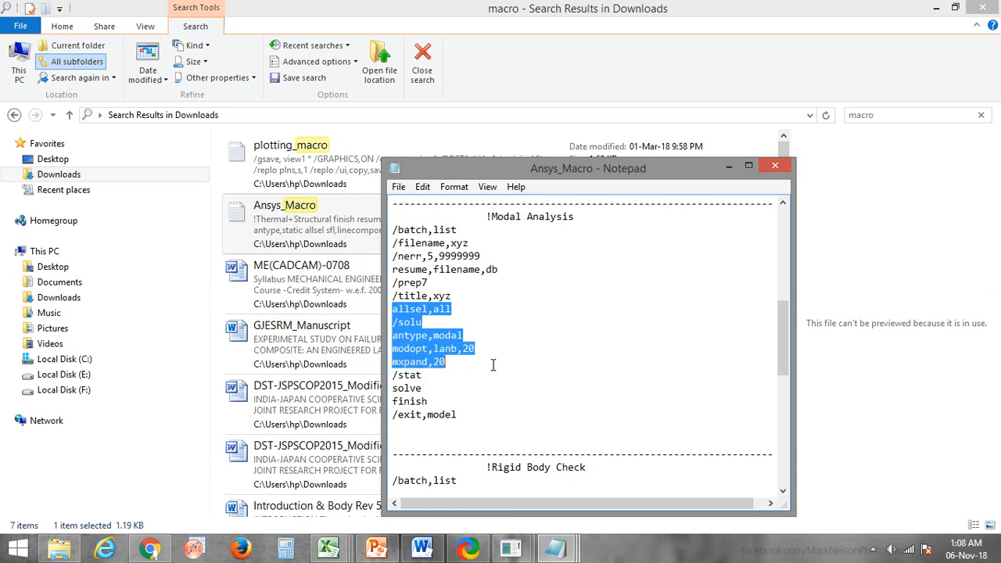
left_click_drag(494, 366, 498, 384)
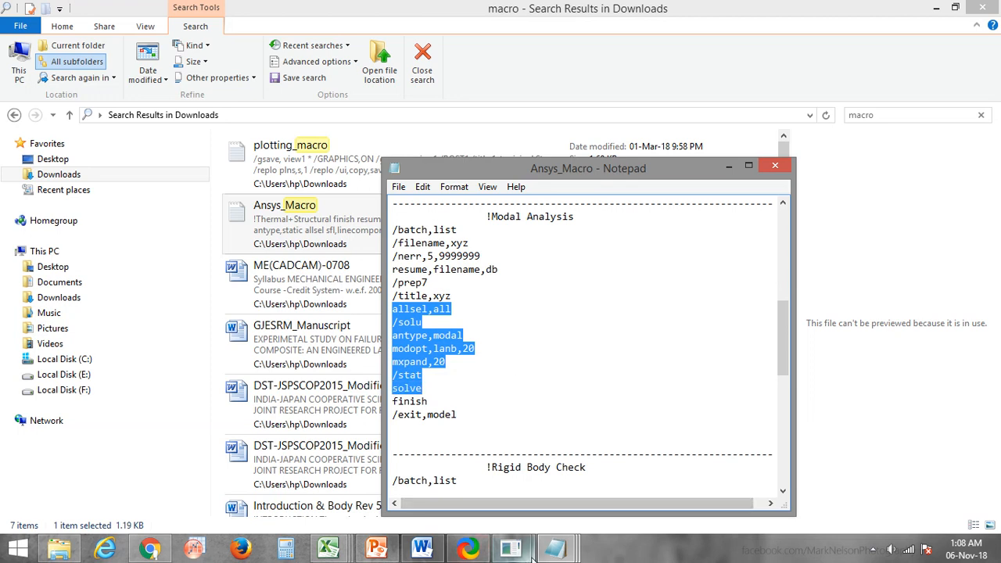
Step: Switch to ANSYS, run allsel,all, /solu, antype,modal, modopt,lanb,20, mxpand,20, /stat and solve, and dismiss the solution note and status listing
mouse_move(513, 549)
left_click(583, 493)
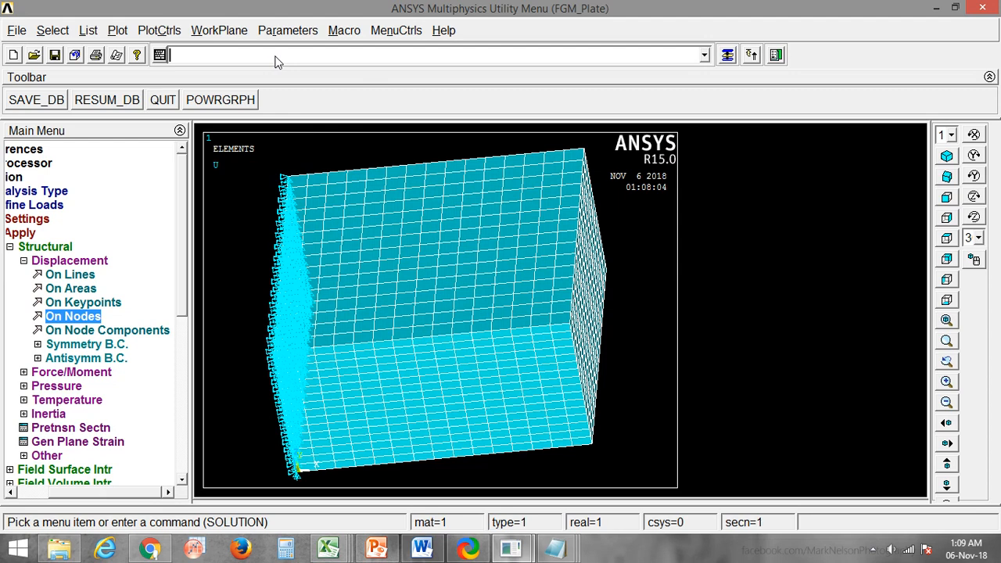
type("allsel,all/soluantype,modalmodopt,lanb,20mxpand,20/statsolve")
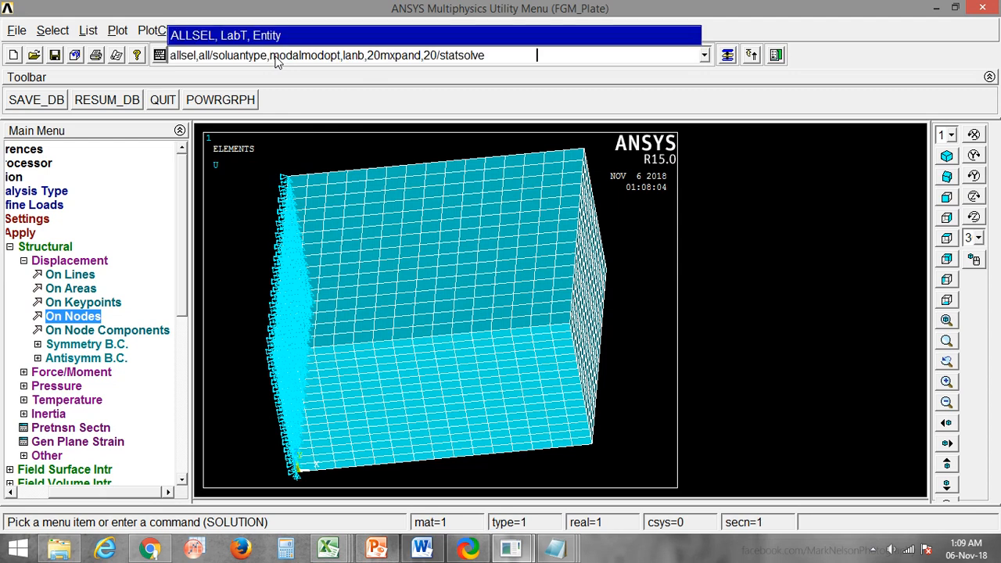
key("Return")
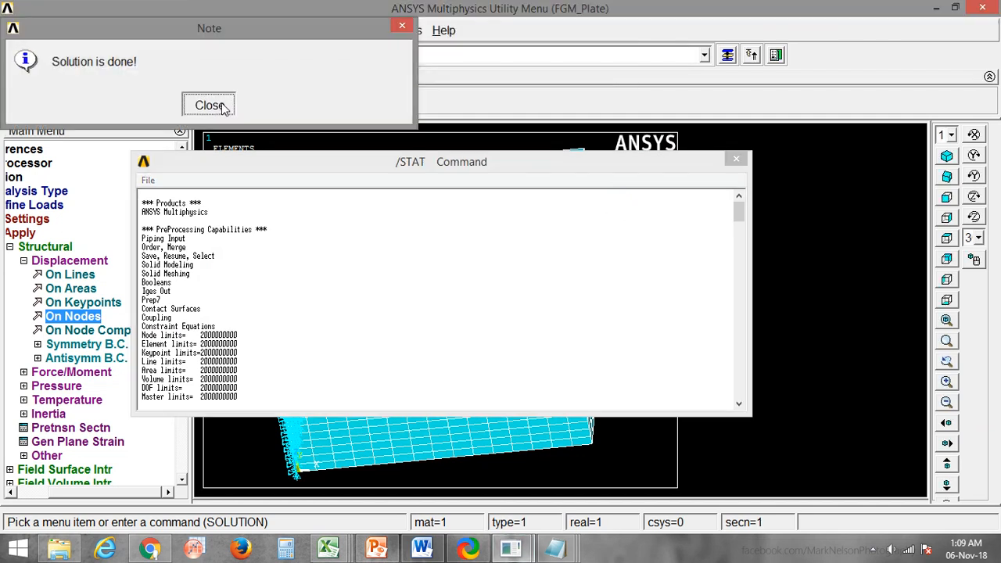
left_click(209, 105)
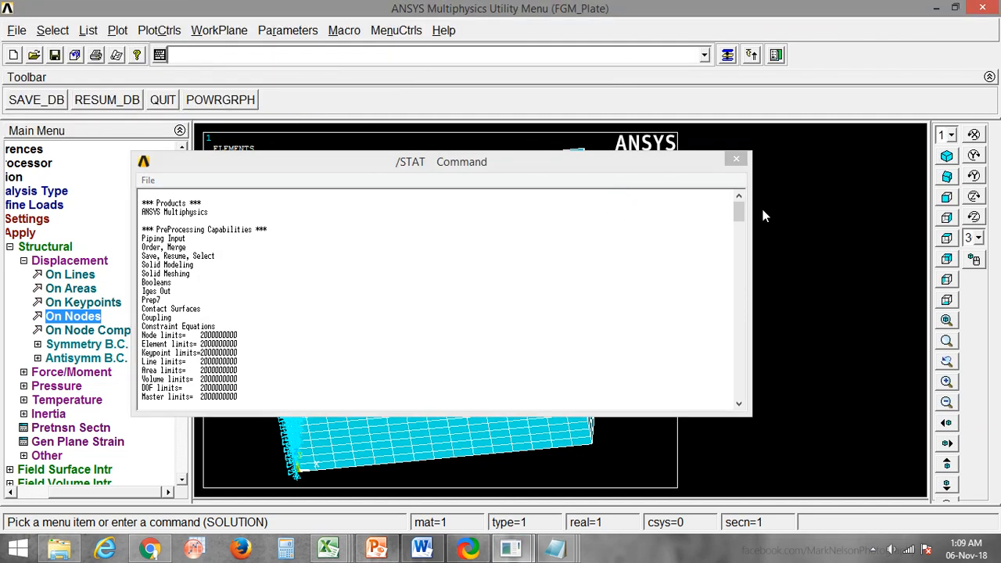
left_click(736, 161)
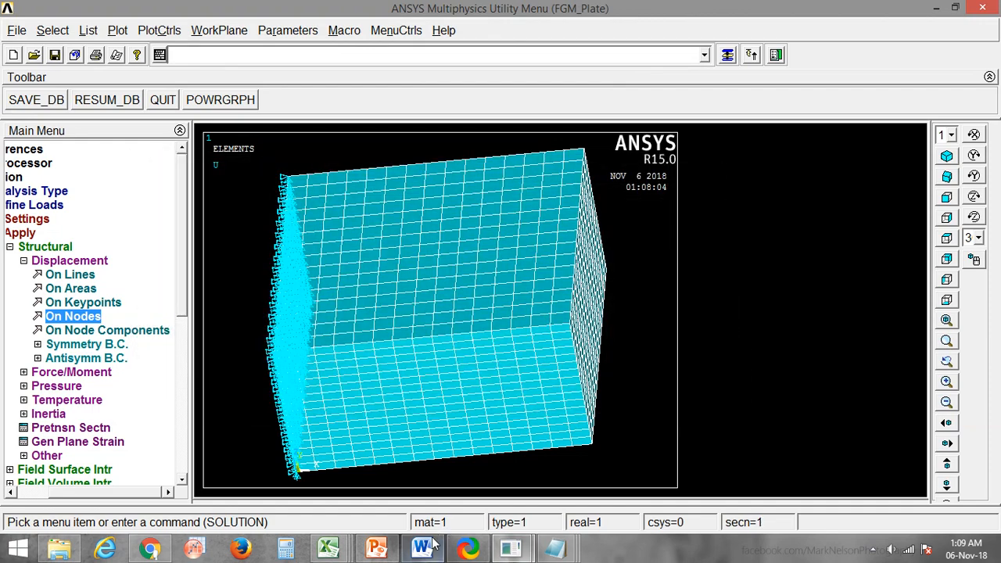
Step: Examine the participation factor tables and the Block Lanczos mode frequencies in the Mechanical APDL output window, and minimize that window
mouse_move(510, 548)
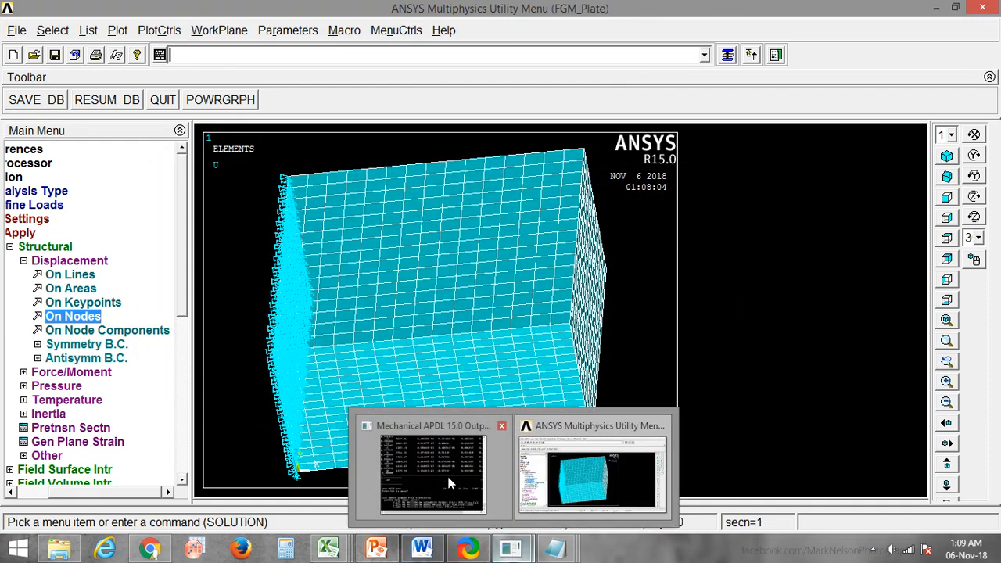
left_click(448, 483)
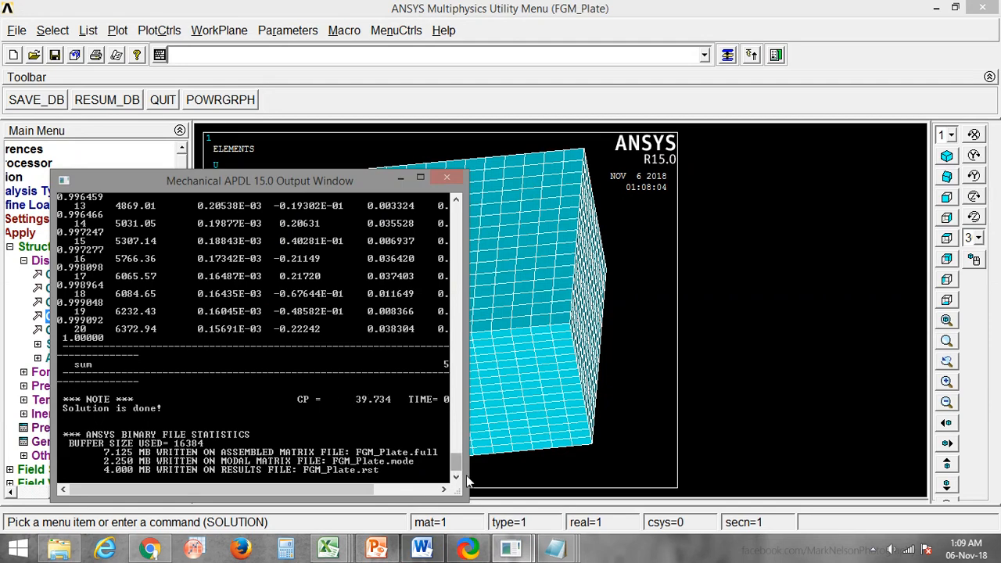
left_click_drag(458, 463, 471, 391)
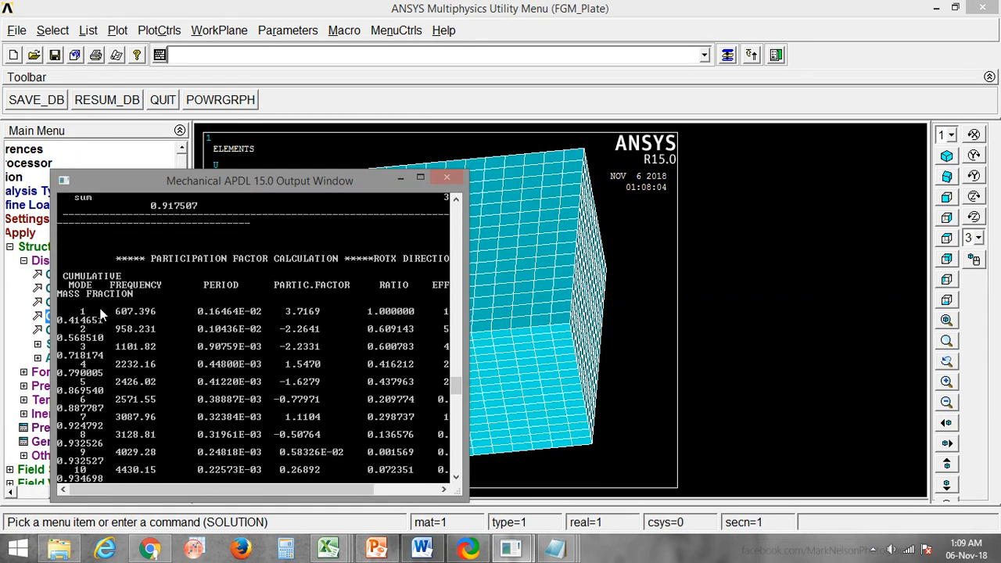
scroll(153, 316, "up", 15)
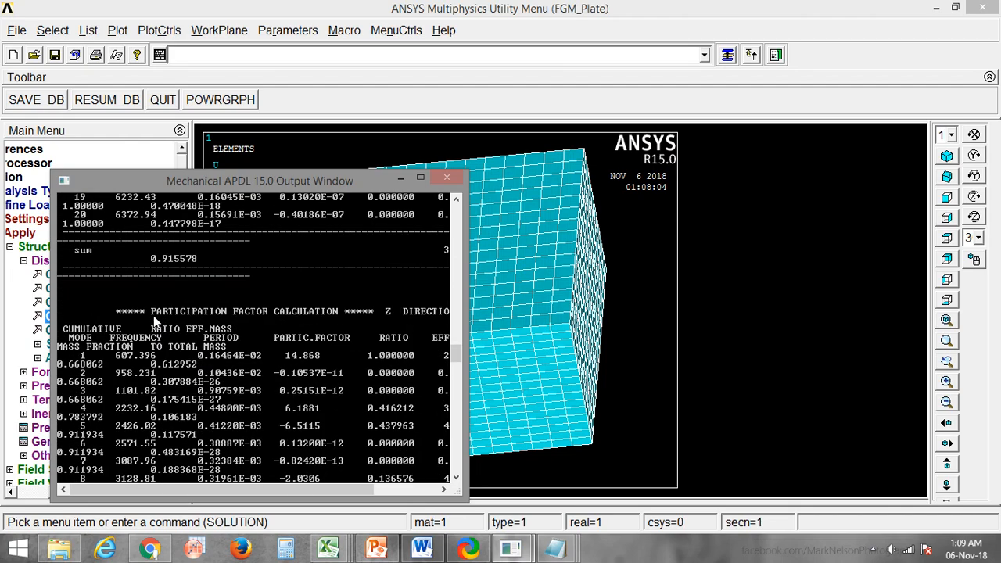
mouse_move(511, 549)
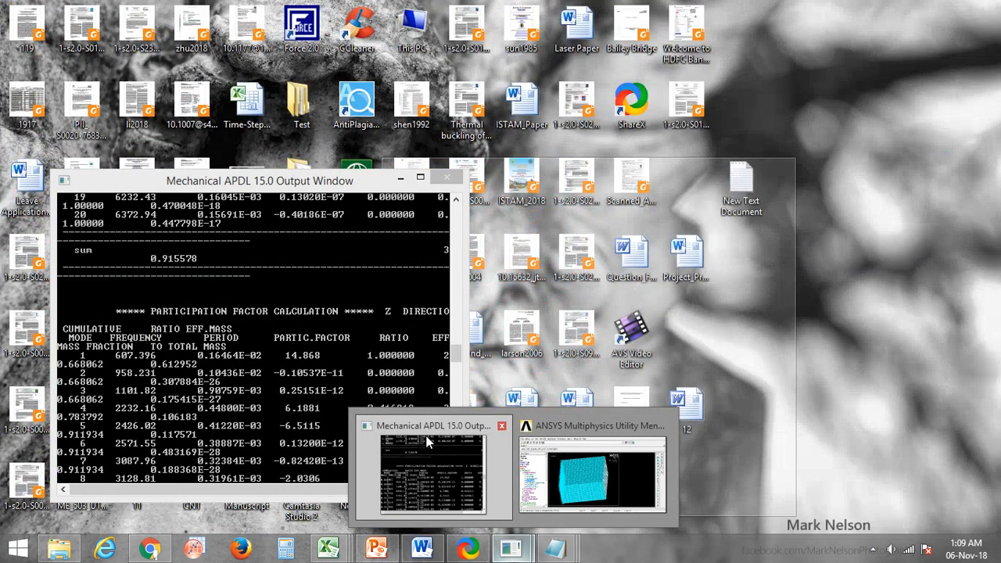
left_click(426, 458)
scroll(173, 387, "up", 20)
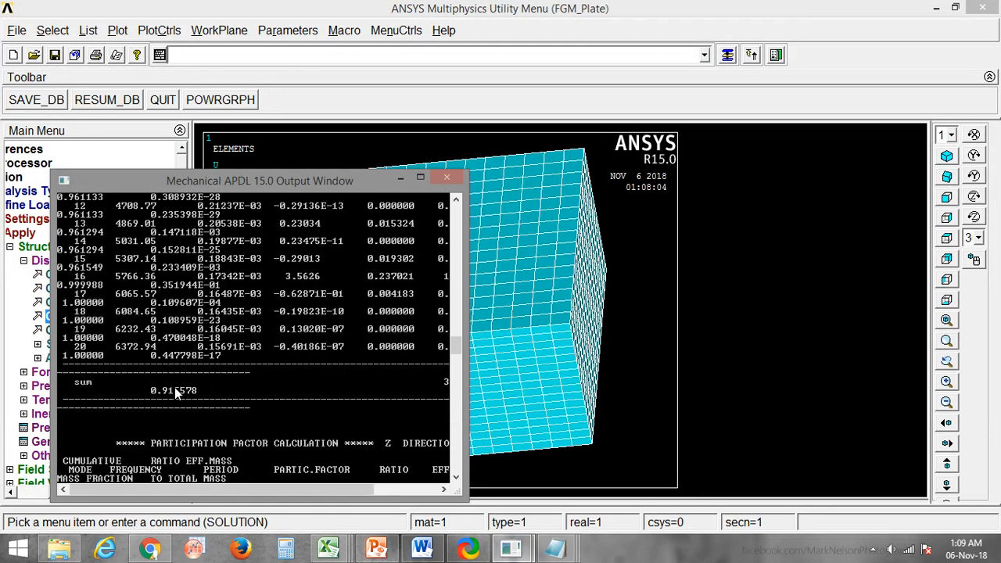
scroll(175, 386, "up", 15)
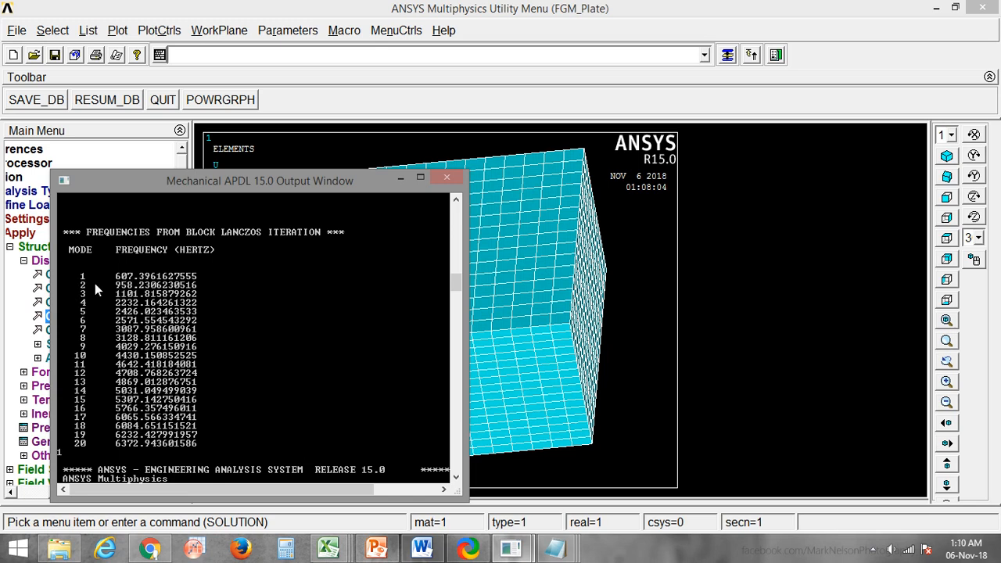
left_click(399, 177)
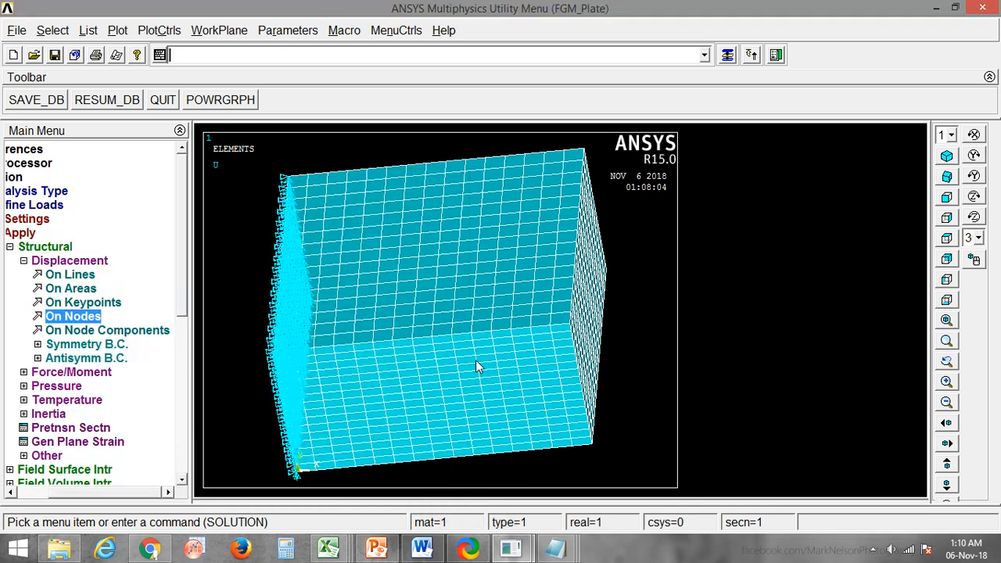
Step: Review the Case 2 thick-plate material and geometry and the Case 1 stainless steel properties in the Word document Simulation Conditions
left_click(422, 549)
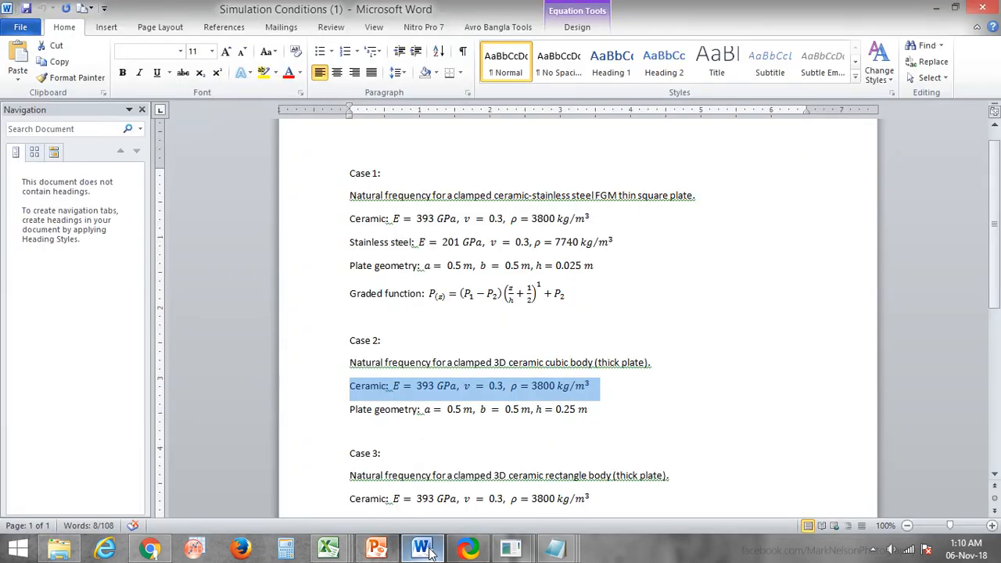
left_click(638, 414)
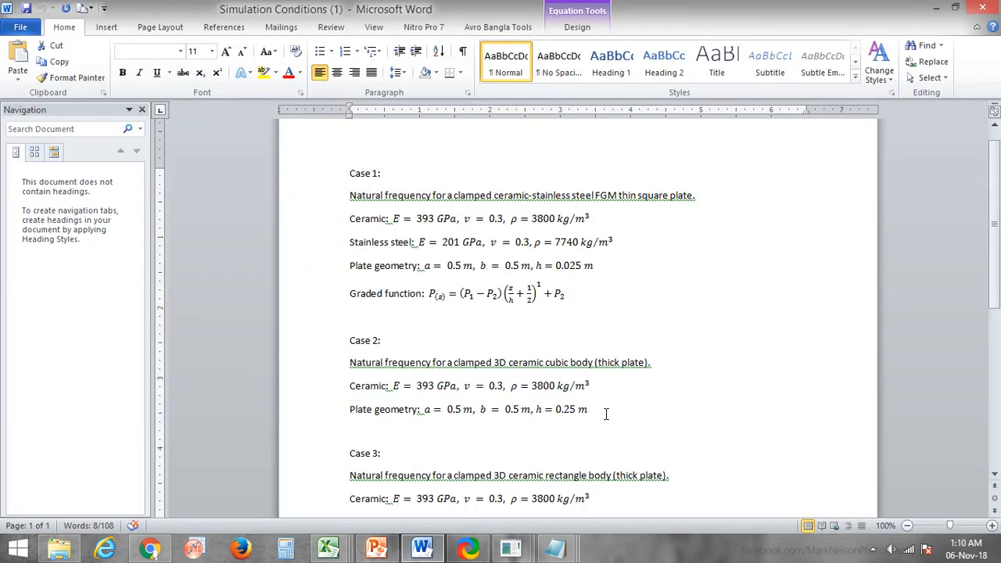
left_click_drag(606, 414, 363, 371)
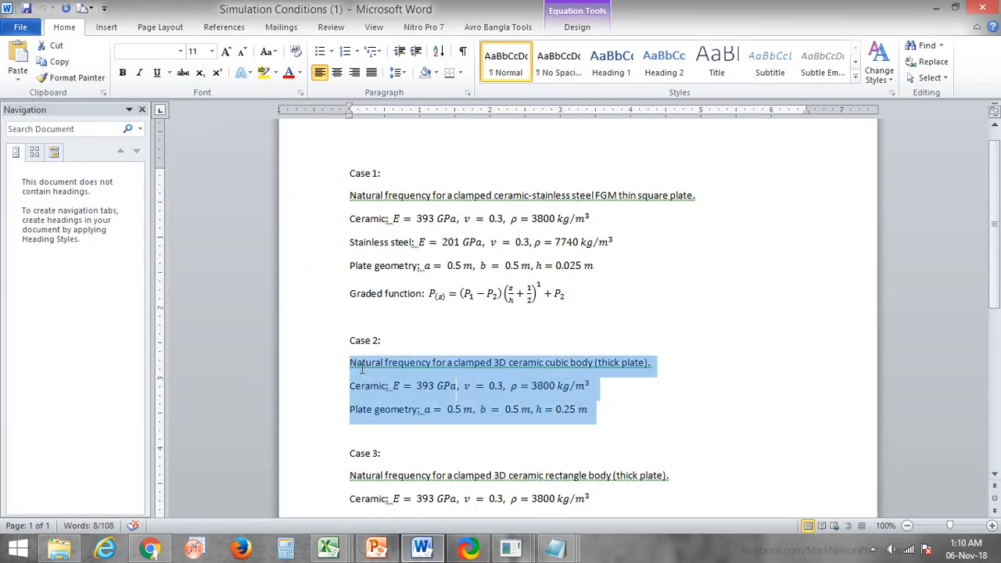
left_click(616, 415)
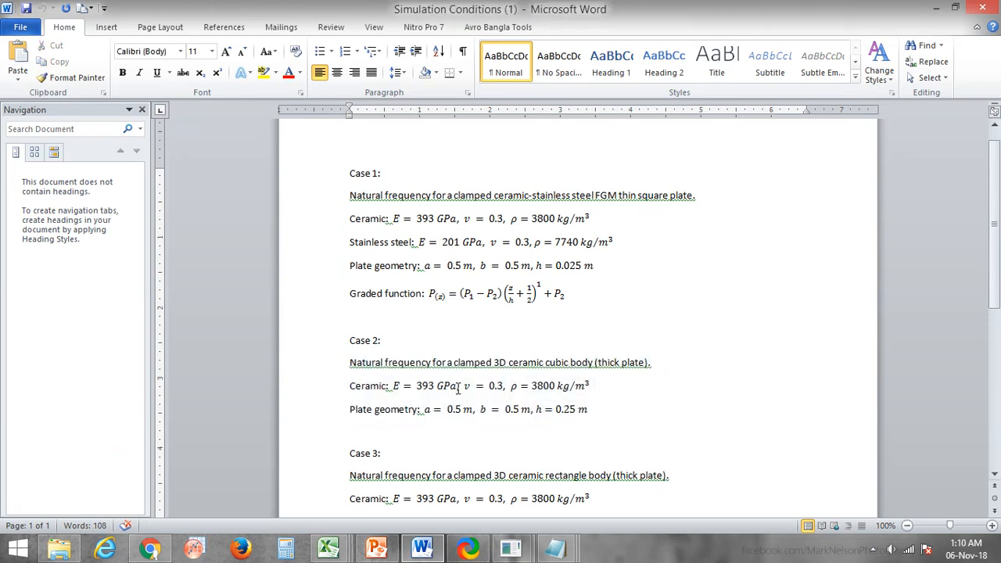
left_click_drag(349, 386, 601, 387)
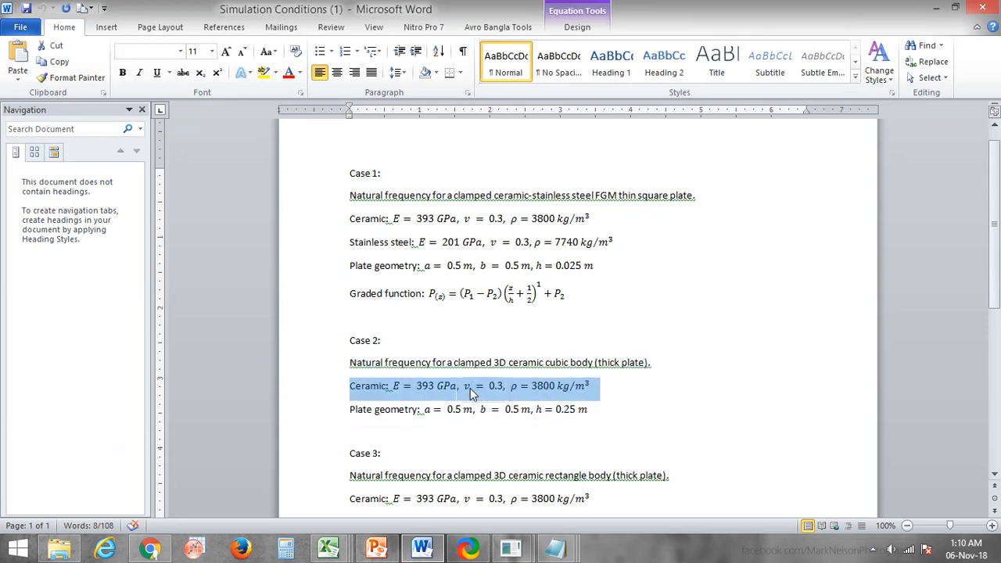
left_click_drag(350, 243, 639, 240)
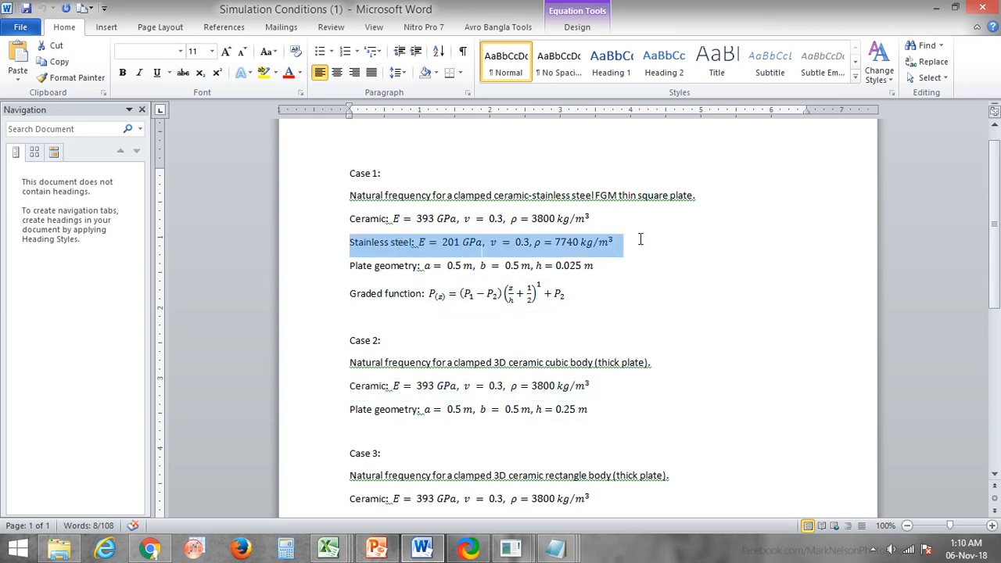
left_click_drag(622, 415, 535, 411)
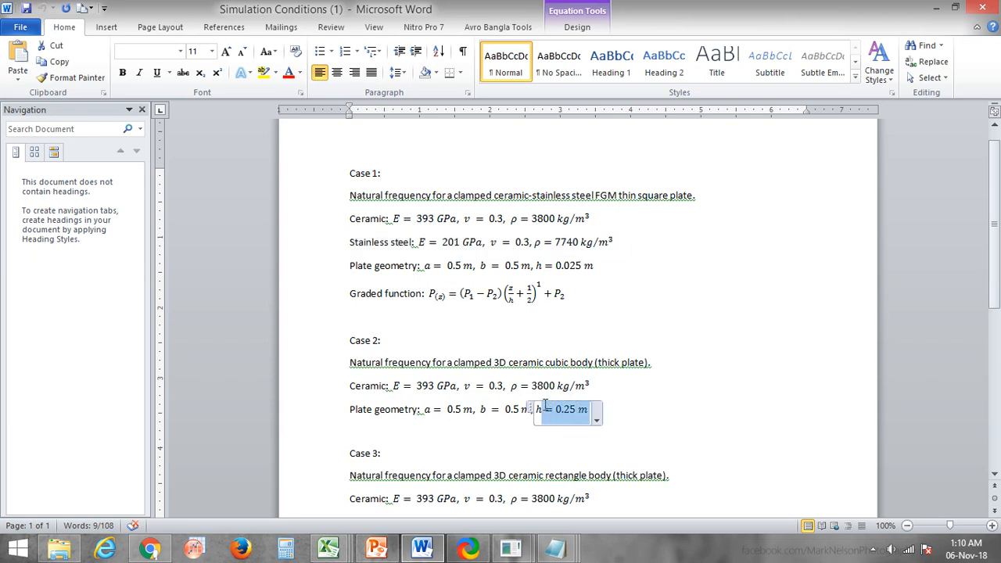
left_click(637, 416)
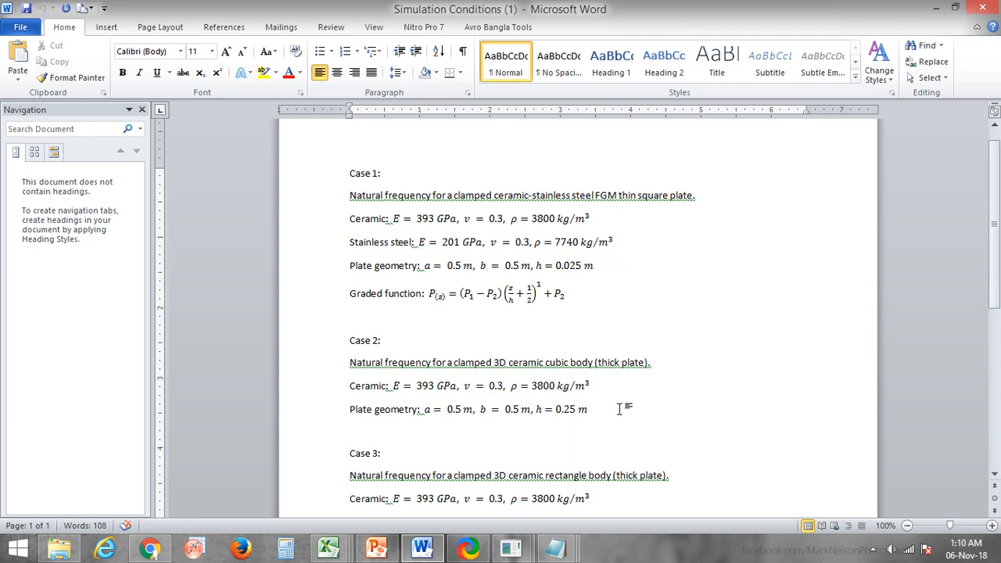
Step: Switch to the ANSYS Multiphysics window, select all entities with allsel and plot the plate's volumes with vplot
left_click(556, 410)
mouse_move(520, 555)
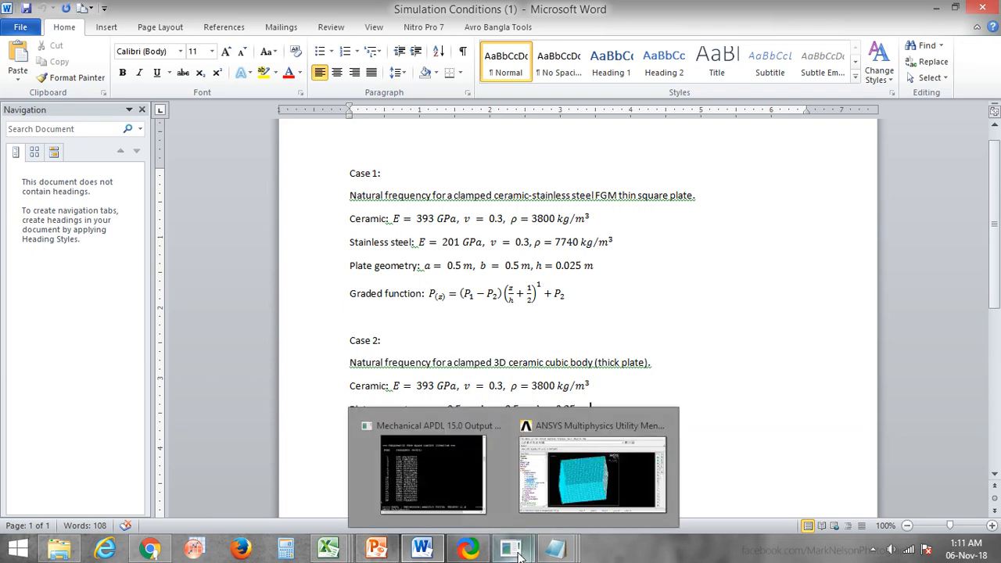
left_click(599, 472)
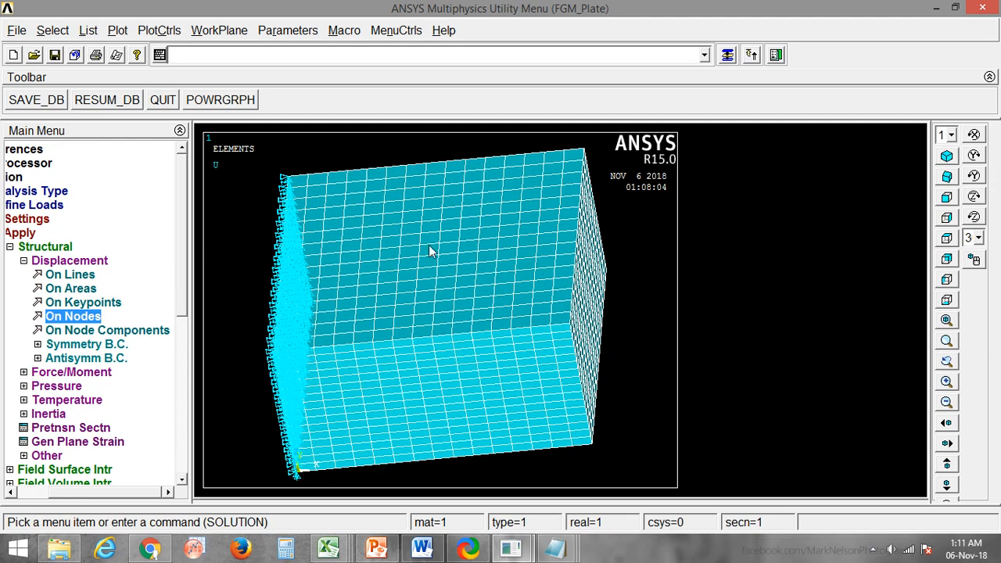
type("allsel")
key("Return")
type("vplot")
key("Return")
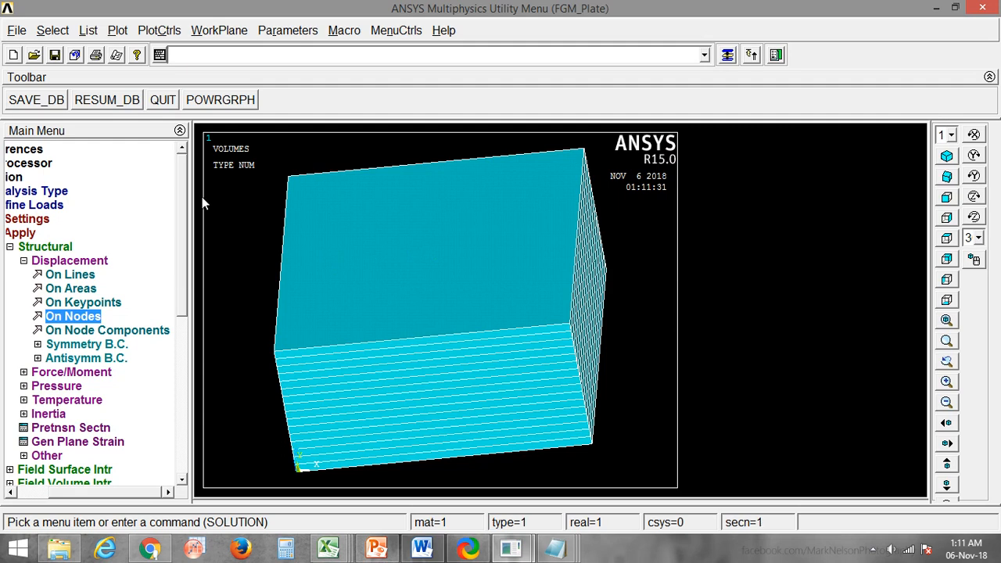
Step: Scale all the plate's volumes and their mesh by factors 1, 1, .1 in X, Y and Z, with existing volumes moved rather than copied
left_click_drag(114, 494, 78, 494)
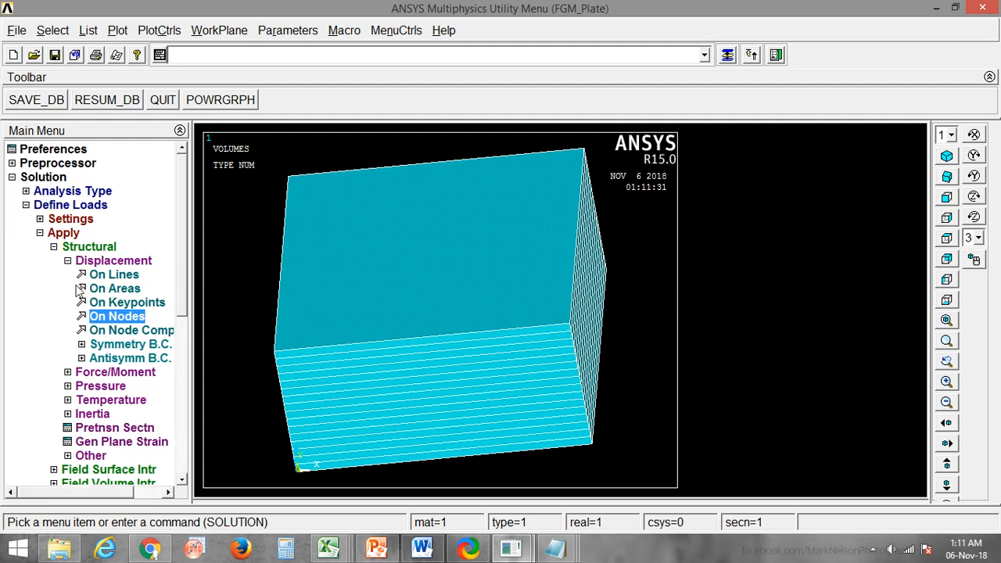
left_click(12, 177)
left_click(12, 164)
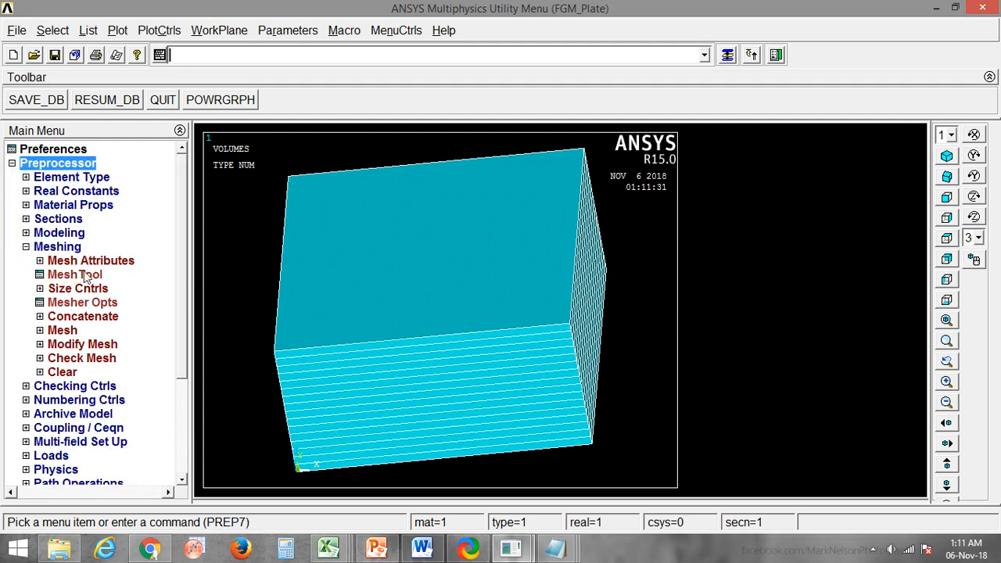
left_click(66, 233)
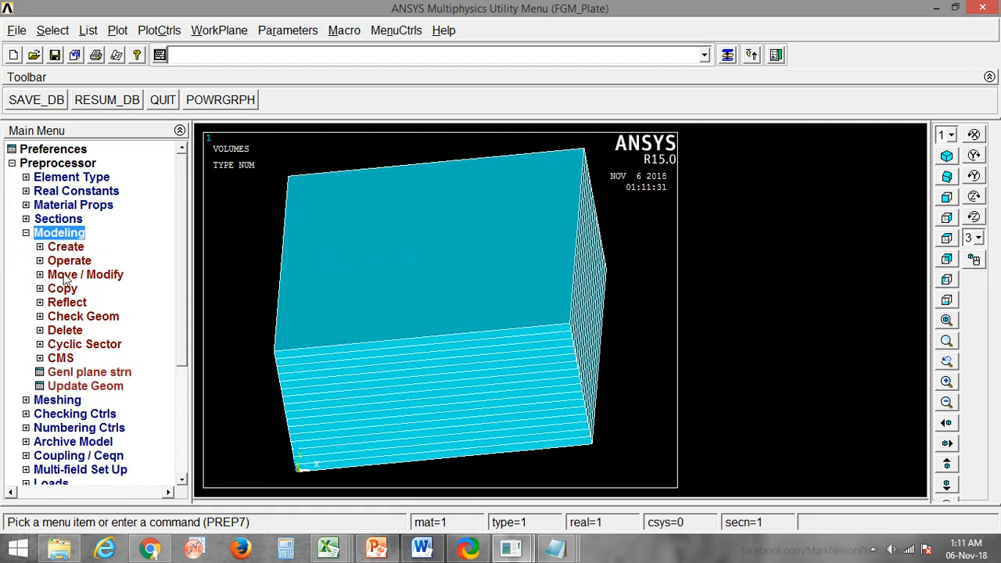
left_click(68, 262)
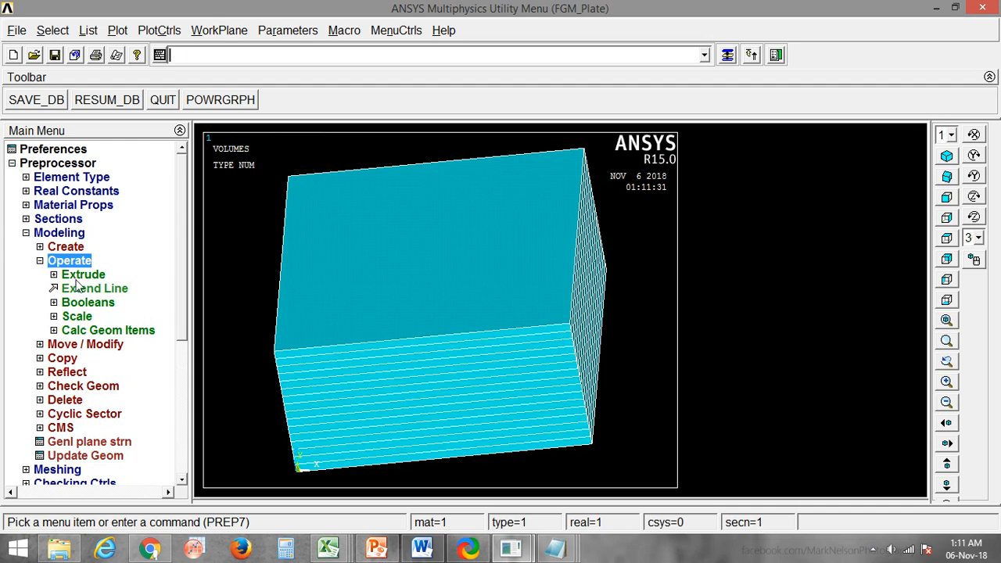
left_click(77, 317)
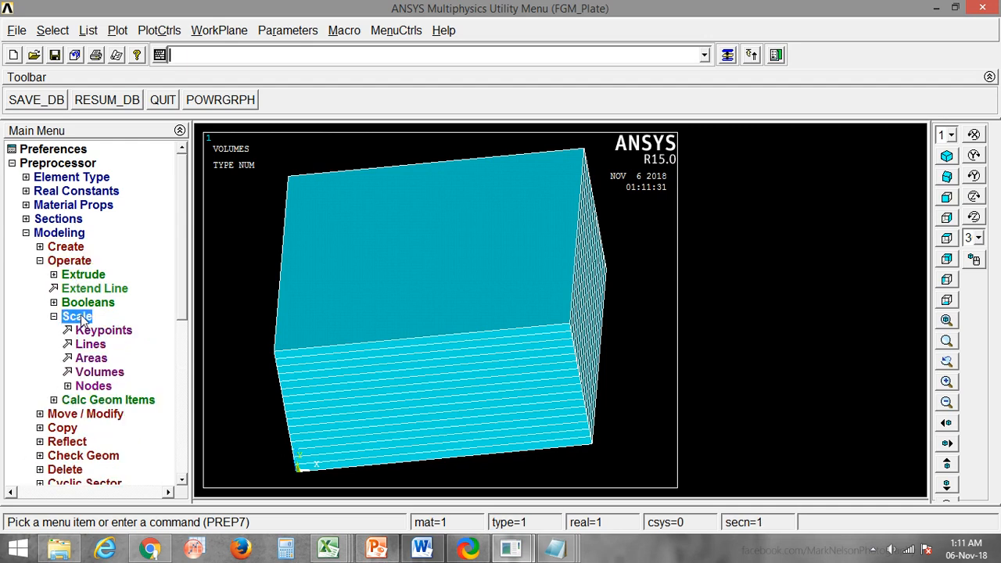
left_click(99, 373)
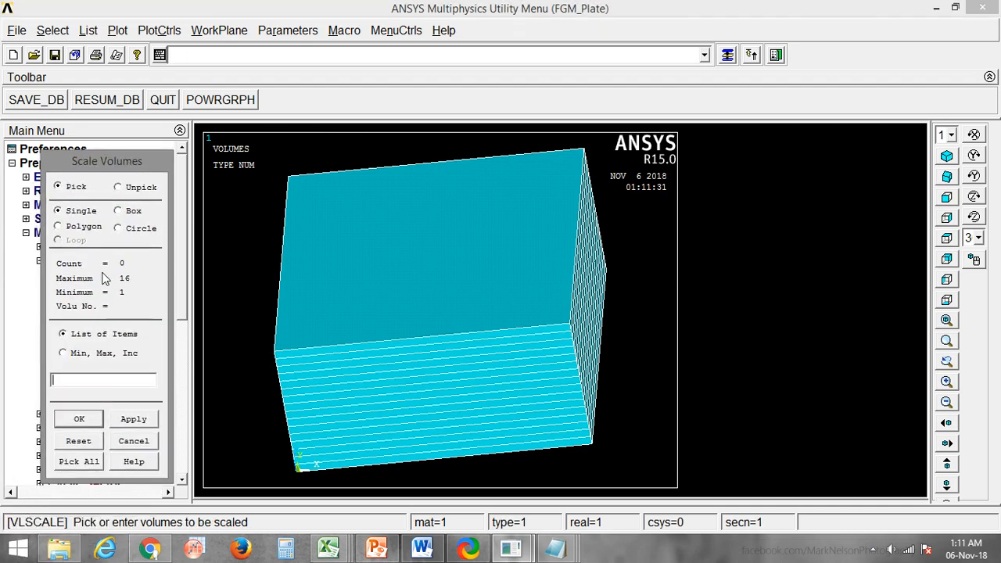
left_click(90, 461)
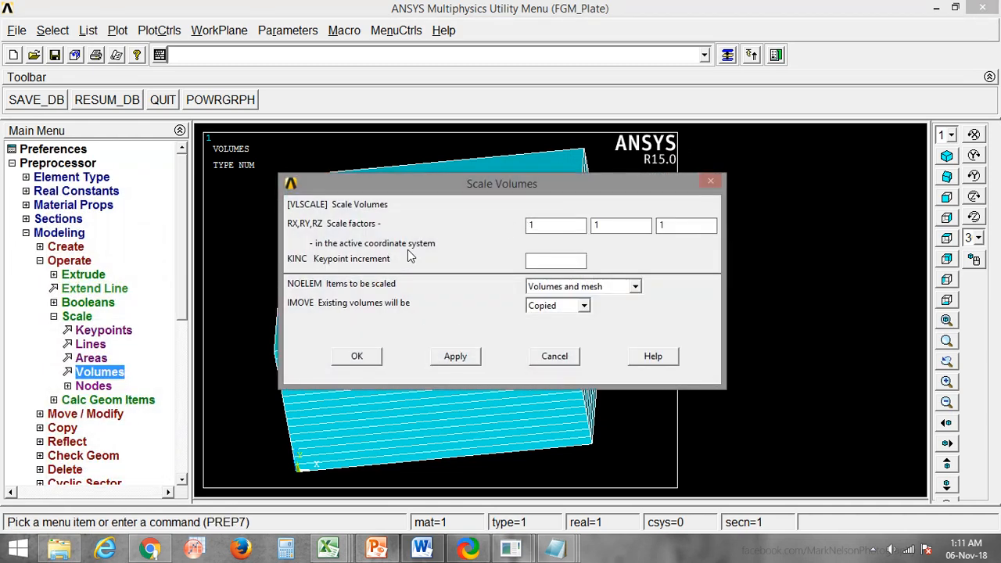
left_click(558, 233)
left_click(664, 226)
double_click(664, 226)
type(".")
left_click(584, 306)
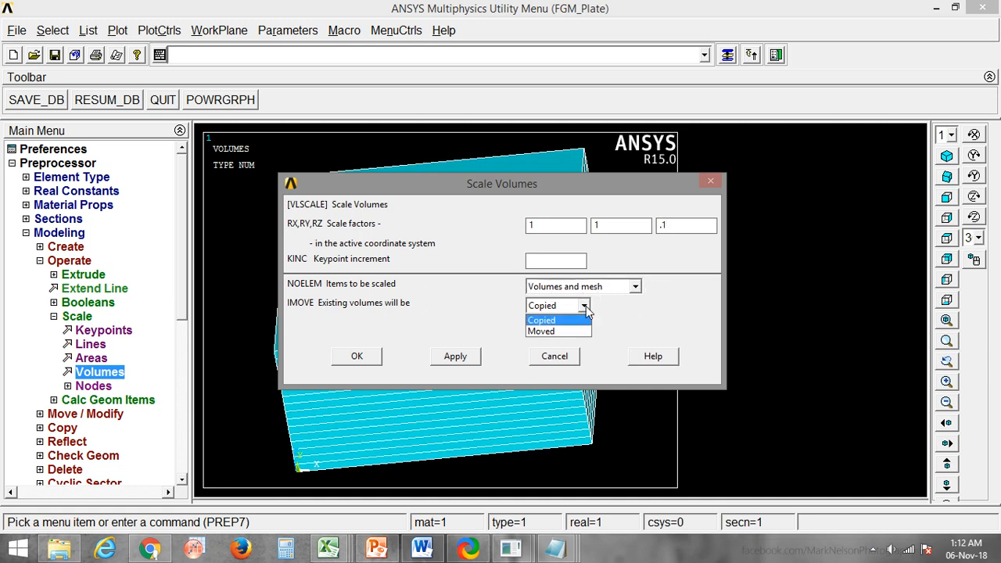
left_click(549, 331)
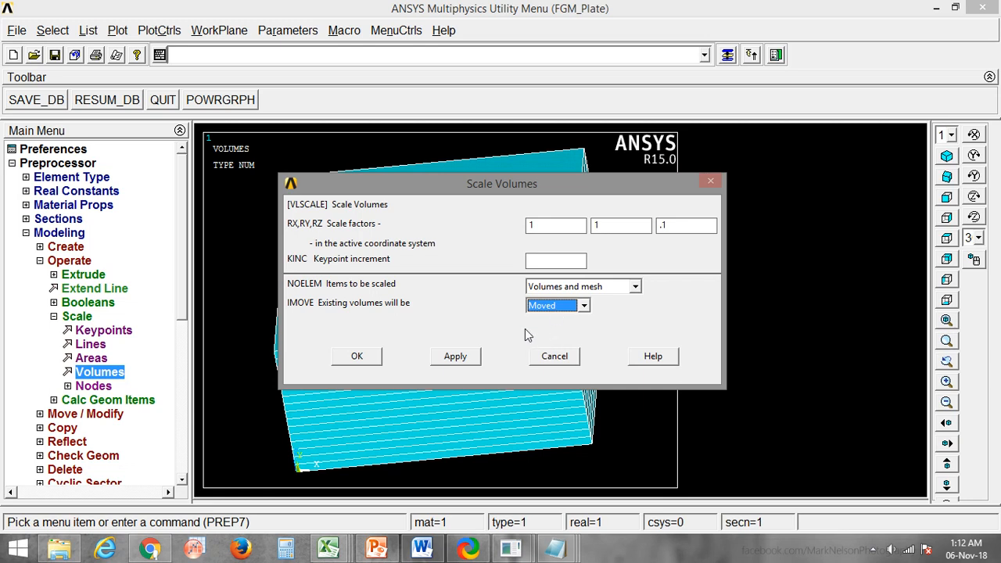
left_click(632, 287)
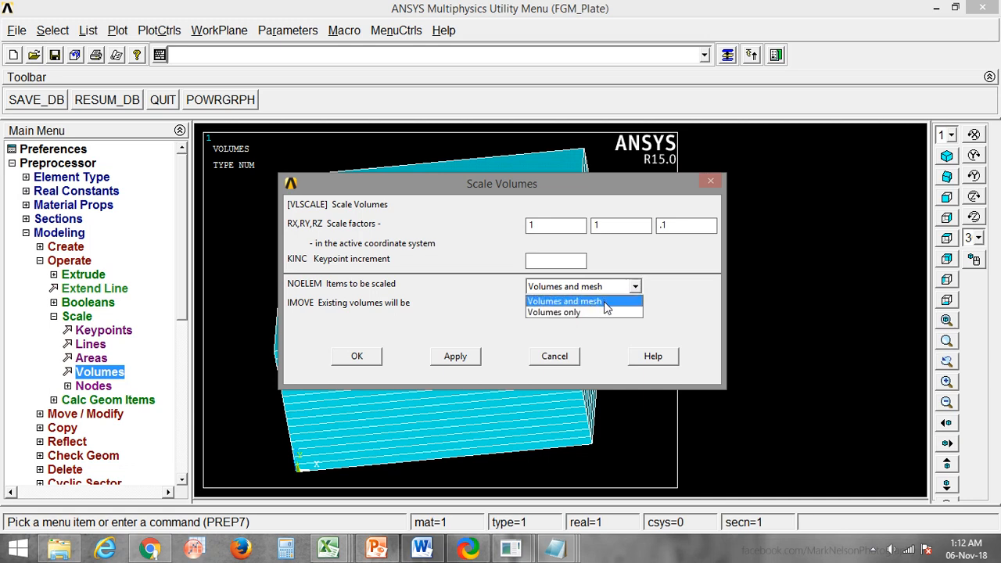
left_click(606, 303)
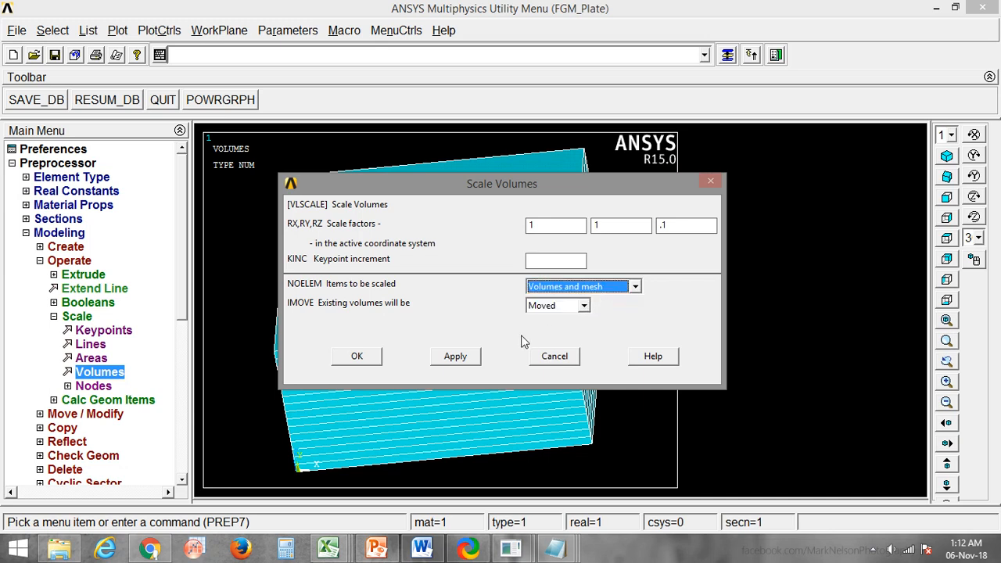
left_click(356, 358)
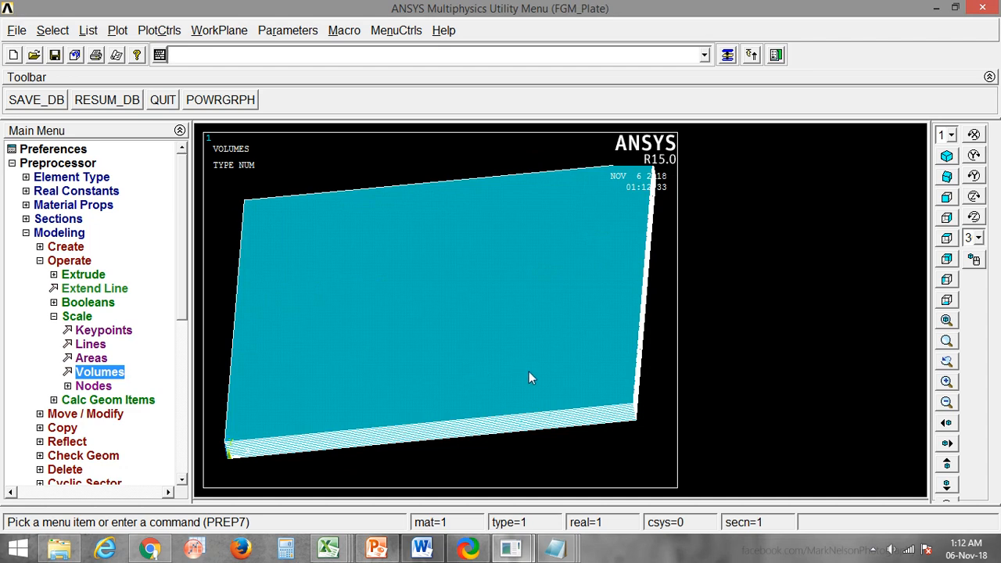
Step: Plot the elements of the scaled plate with eplot and inspect the layered mesh and the clamped edge up close
right_click_drag(529, 379, 568, 285, "ctrl")
right_click_drag(436, 194, 545, 362)
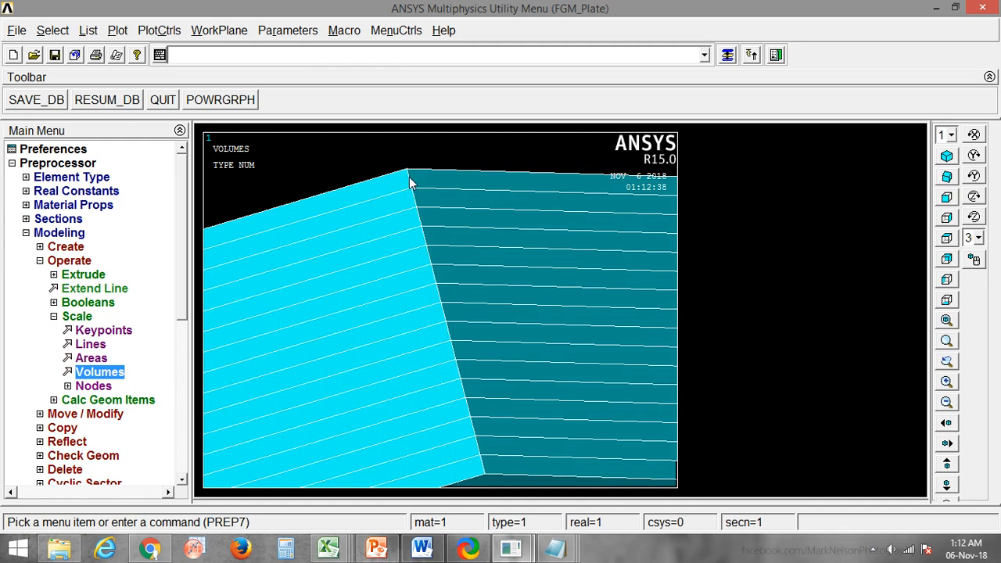
type("eplo")
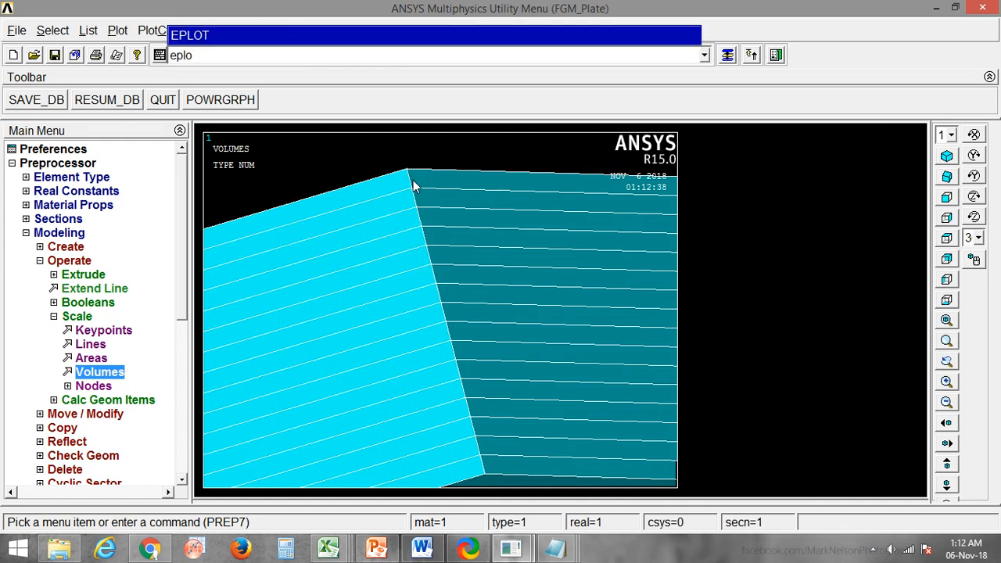
key("Return")
scroll(513, 255, "up", 2)
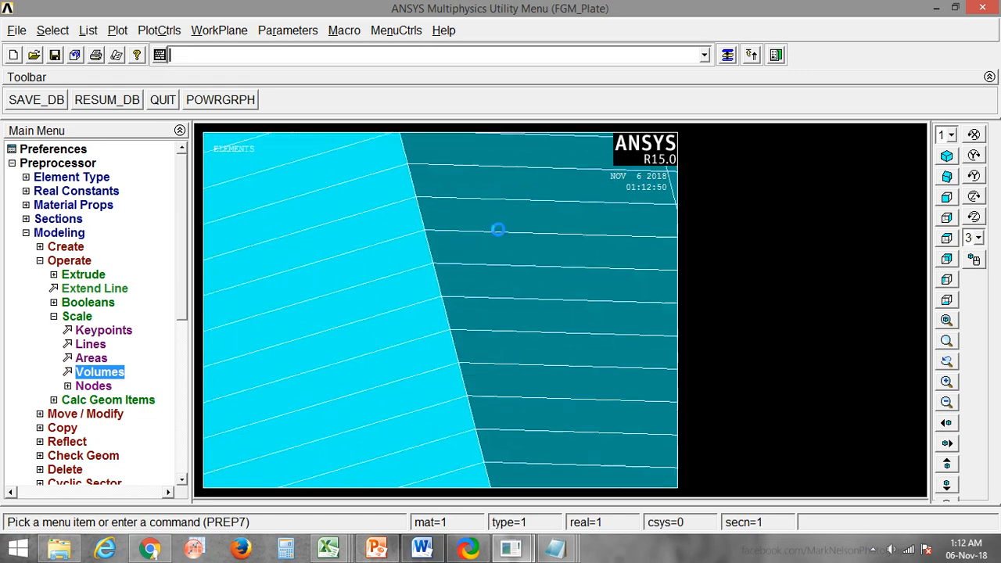
scroll(499, 226, "down", 2)
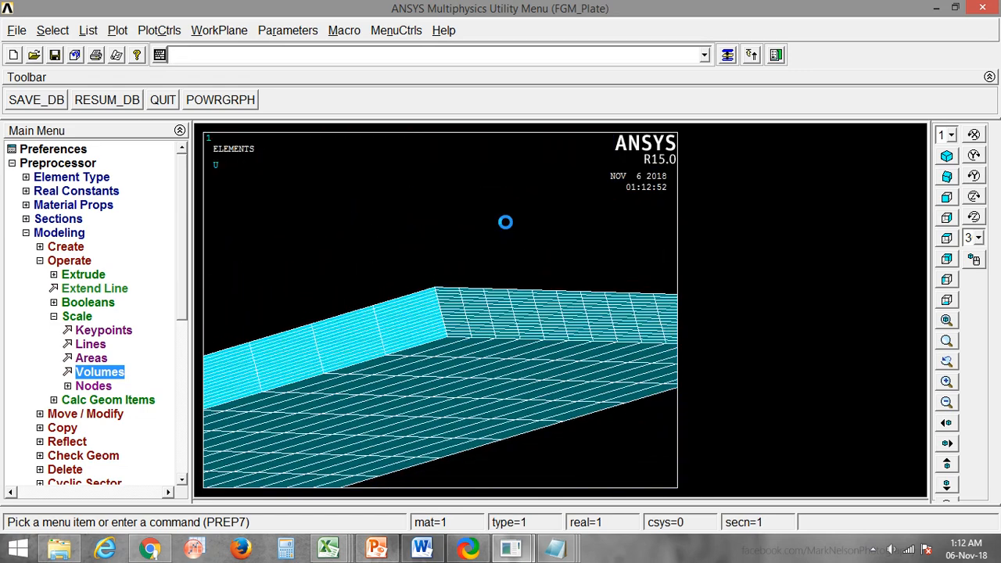
right_click_drag(499, 229, 446, 279, "ctrl")
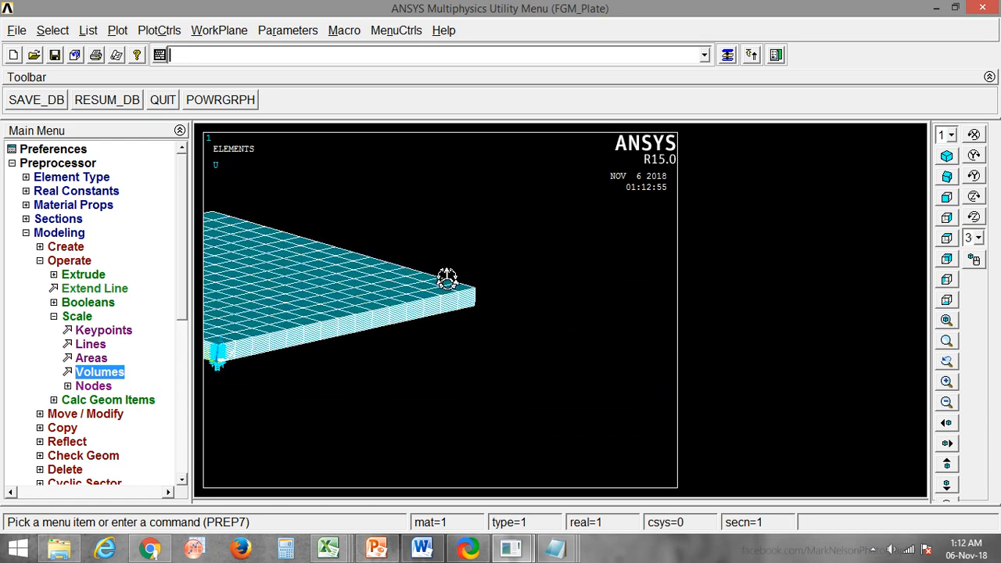
left_click(946, 321)
right_click_drag(374, 341, 378, 322, "ctrl")
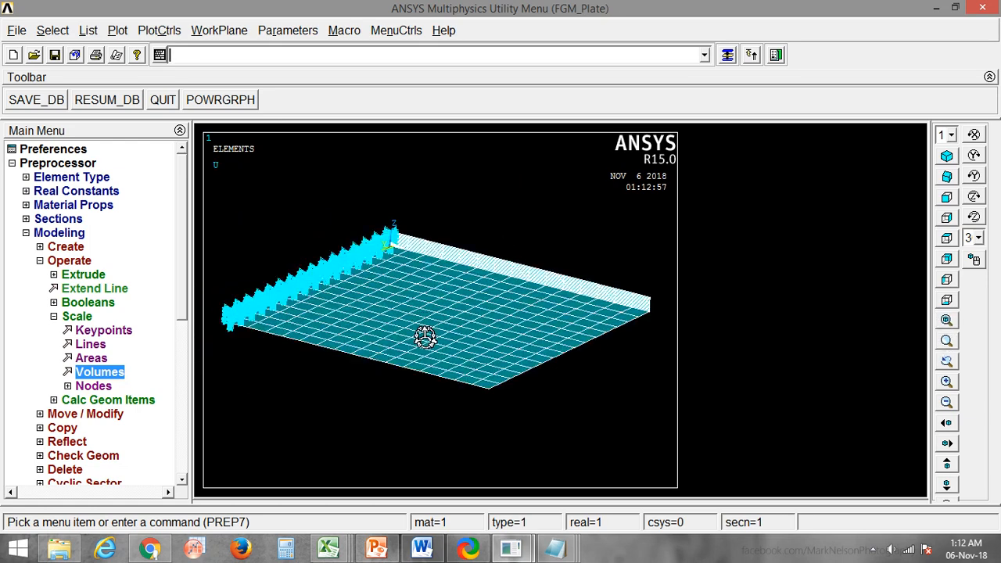
right_click_drag(421, 366, 344, 335, "ctrl")
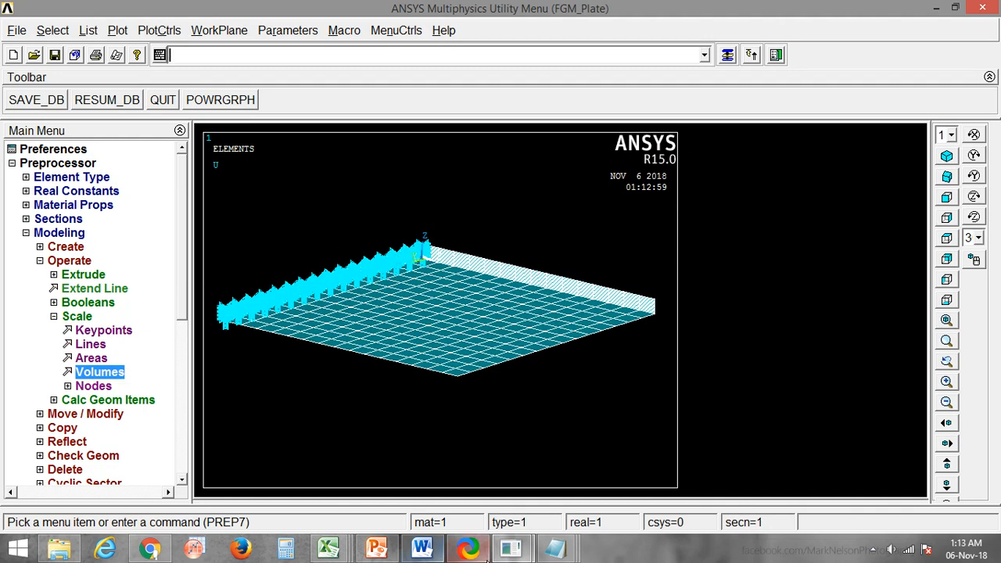
mouse_move(565, 549)
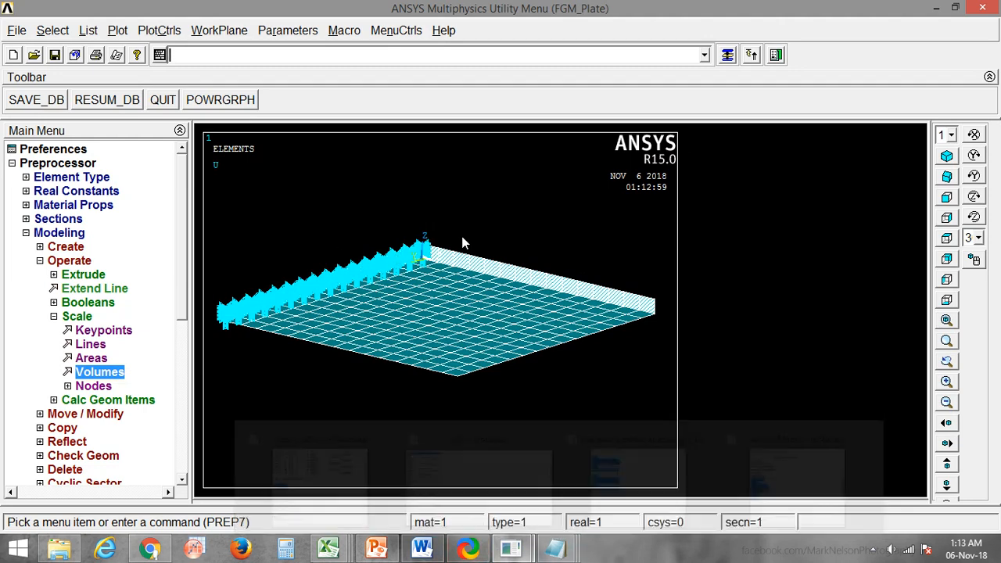
right_click_drag(432, 229, 492, 291)
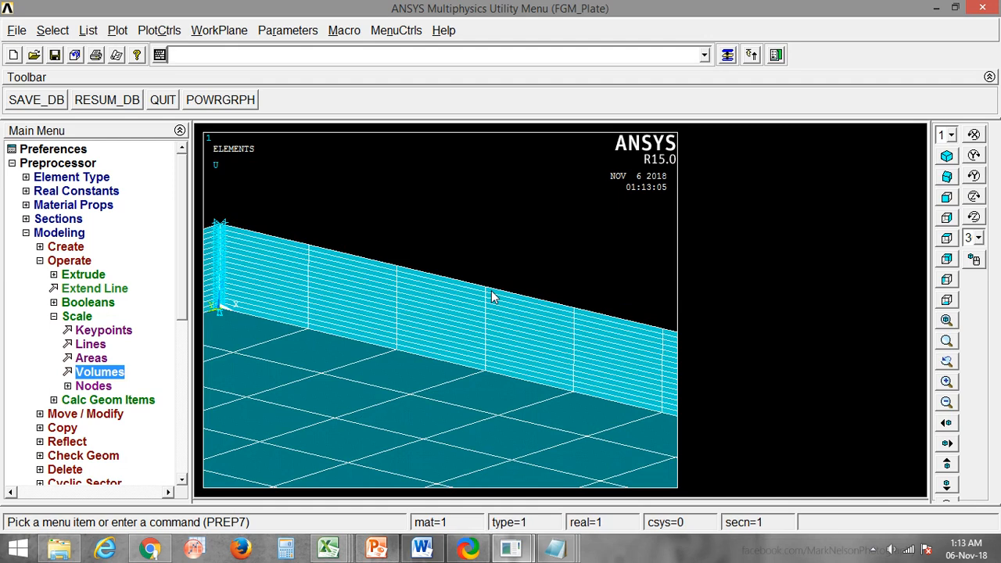
Step: List the attributes of three elements picked at different heights on the plate's side face using elis,p, and close the listing
type("lsi")
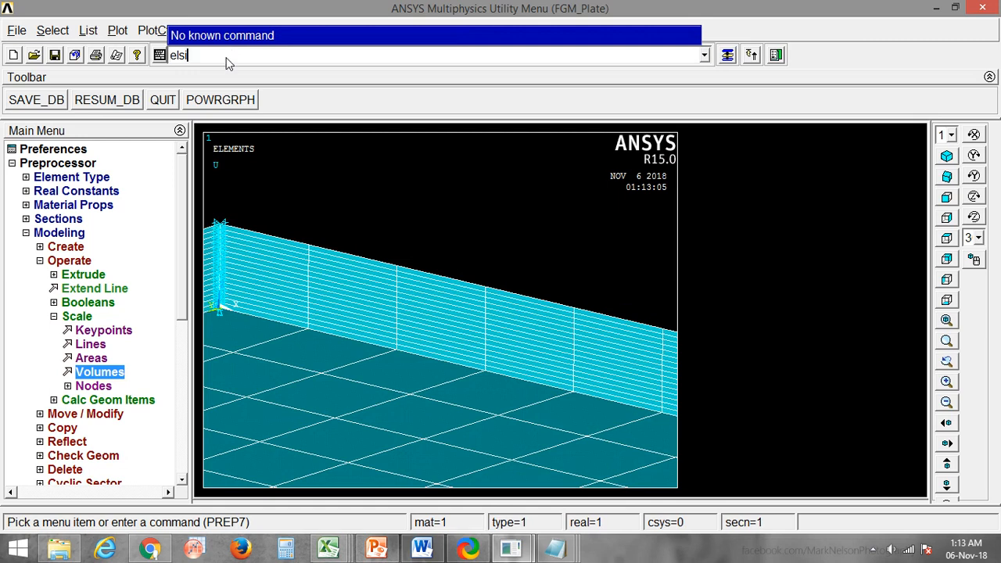
key("BackSpace")
key("BackSpace")
key("BackSpace")
type("elis")
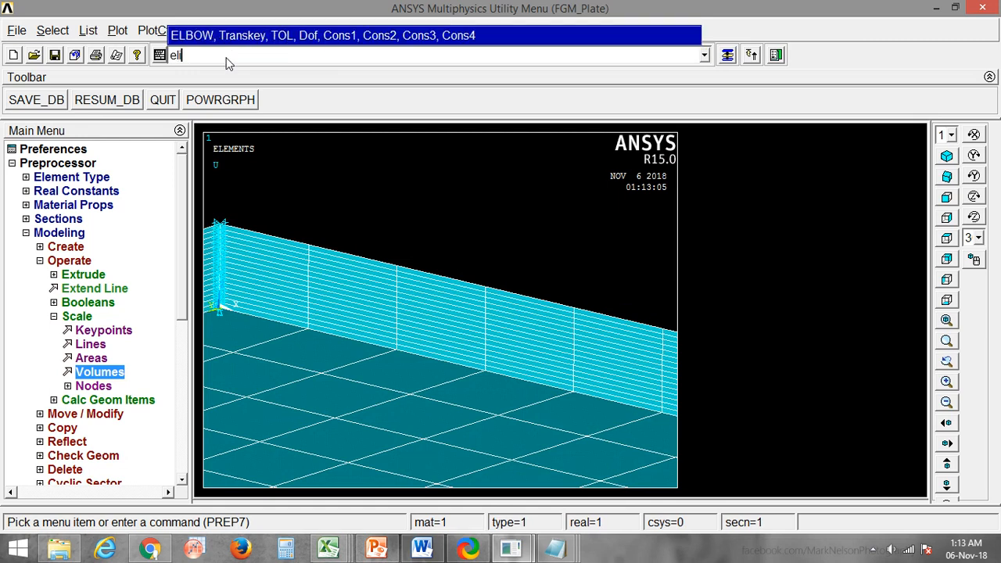
type(",p")
key("Return")
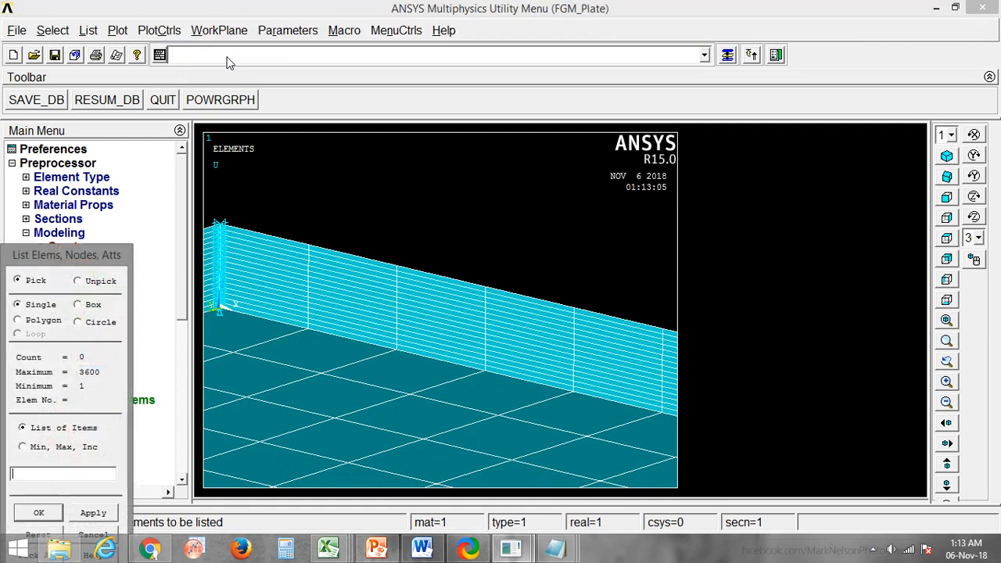
left_click(324, 336)
left_click(347, 267)
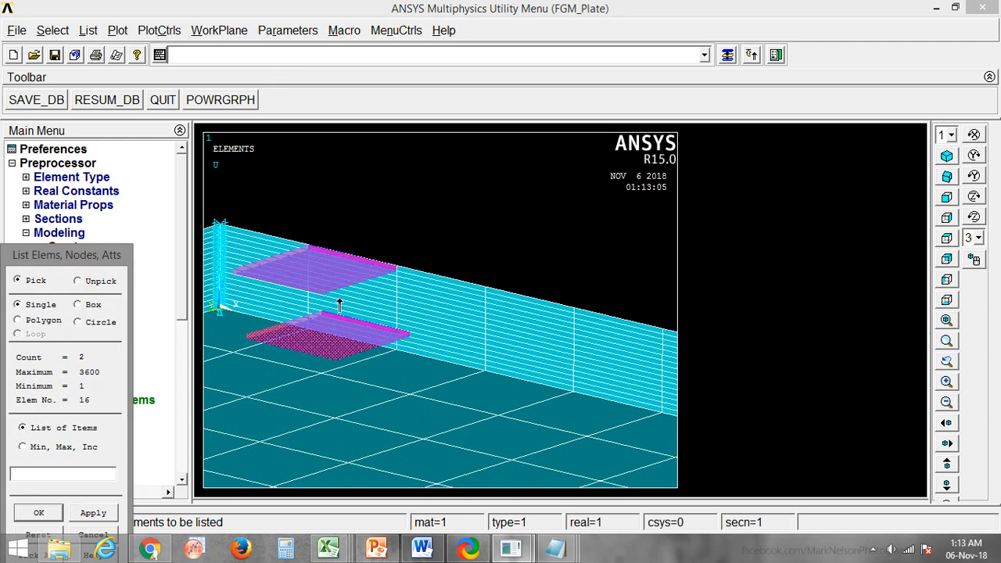
left_click(339, 300)
middle_click(459, 444)
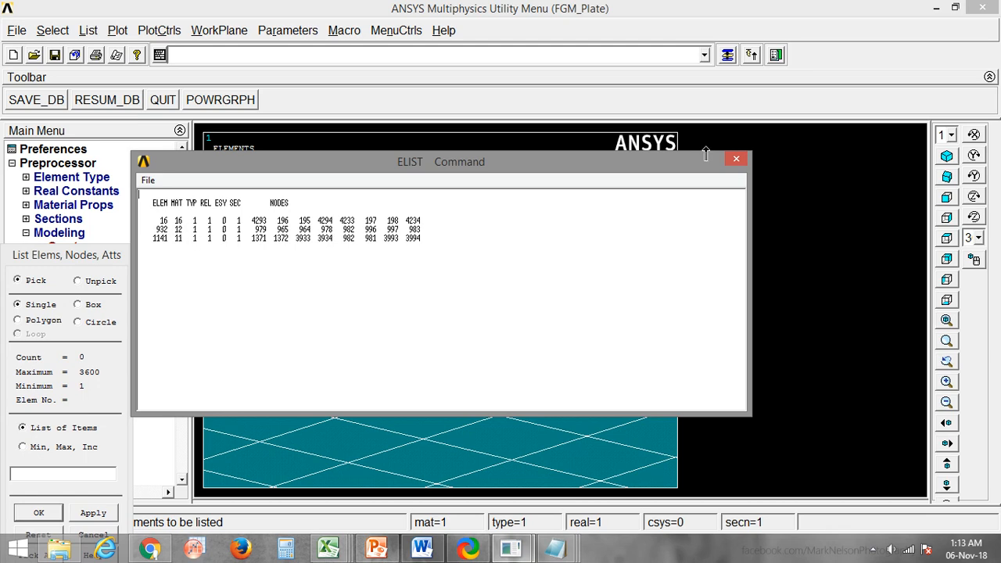
left_click(736, 159)
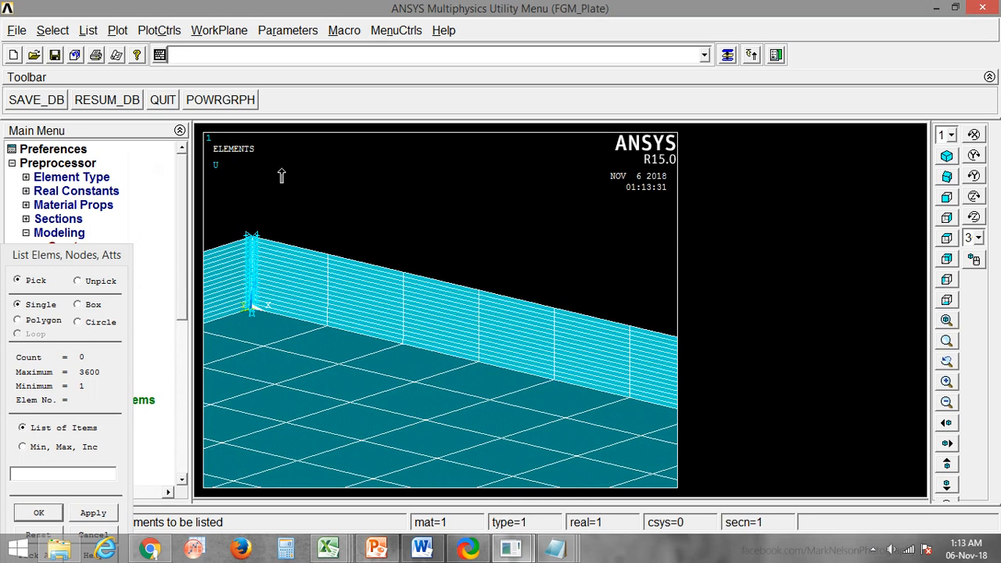
Step: List all volumes with vlis,all and review the element counts and material attributes of the layers
type("v")
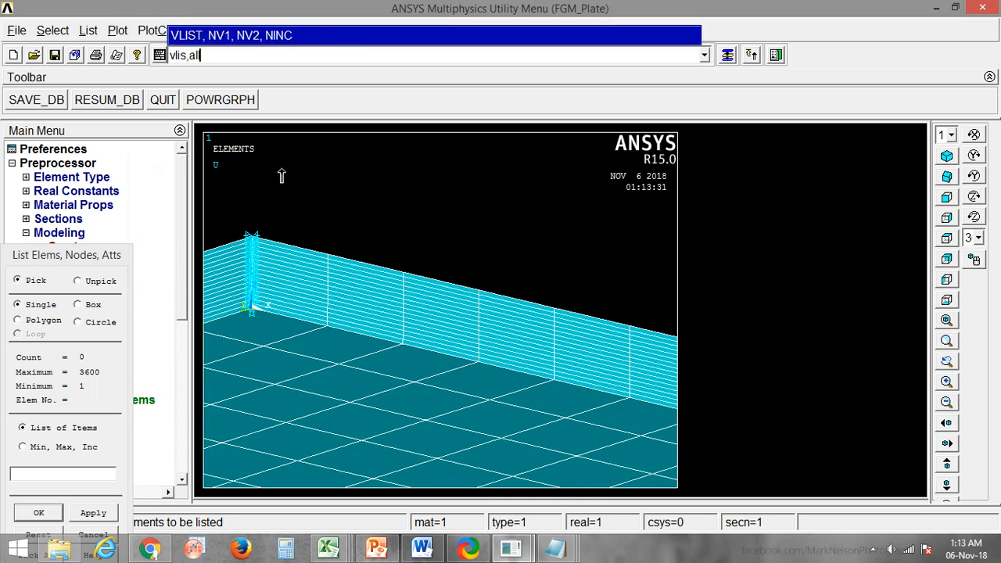
type("lis,all")
key("Return")
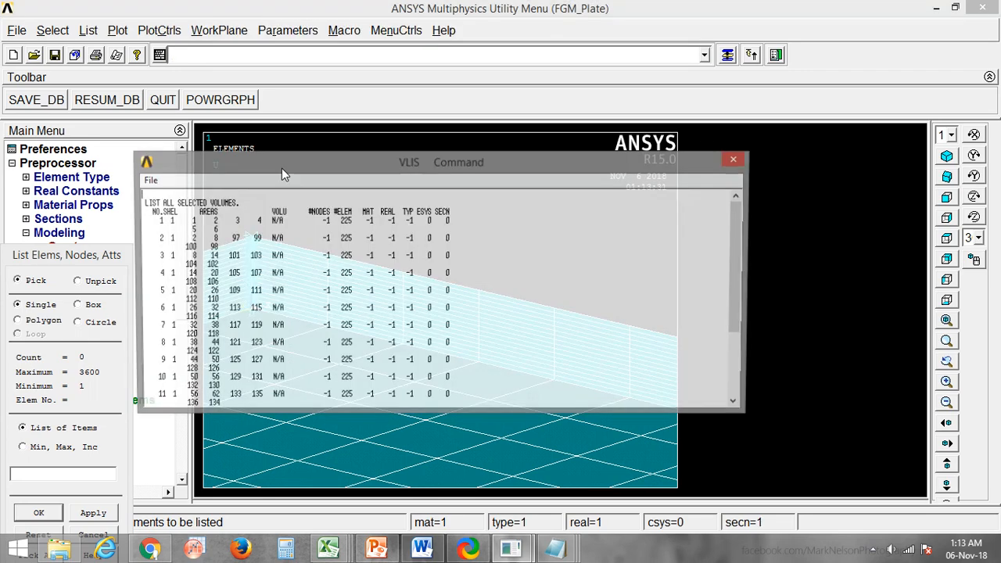
scroll(310, 368, "down", 3)
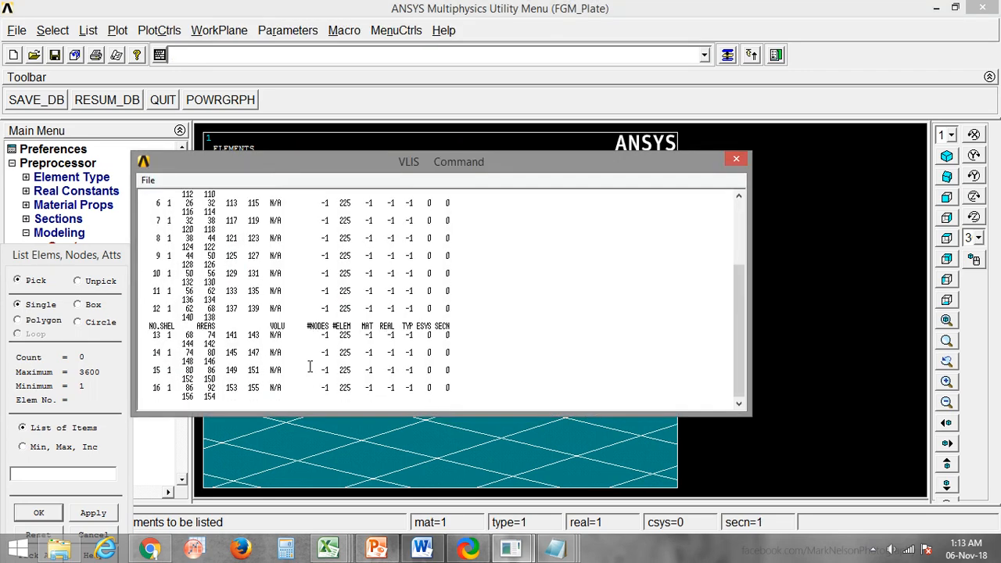
scroll(176, 360, "up", 3)
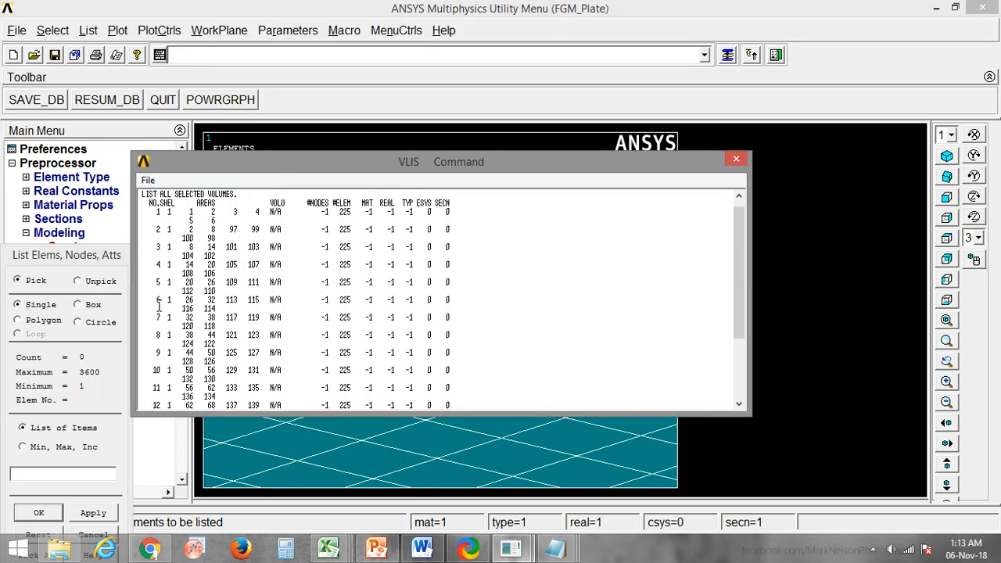
scroll(202, 335, "down", 3)
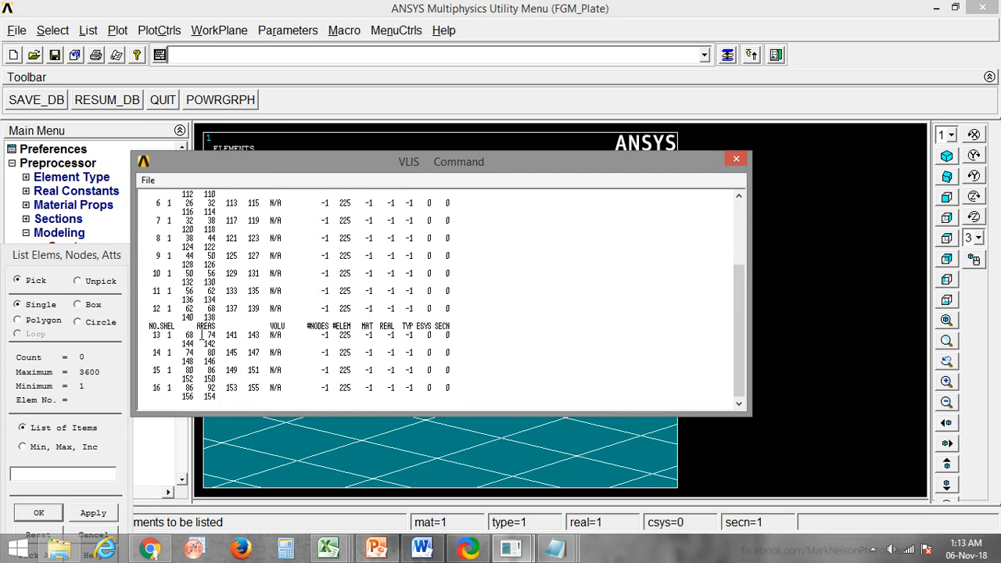
Step: Close the volume listing and use elis,p to list one element on the plate's bottom face and one at its top edge, closing each listing
left_click(736, 158)
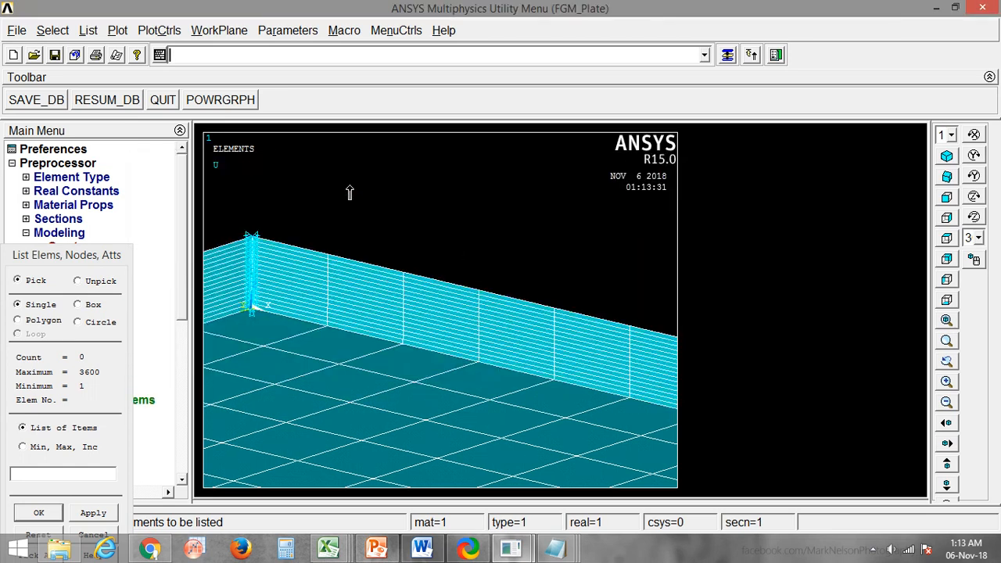
type("e")
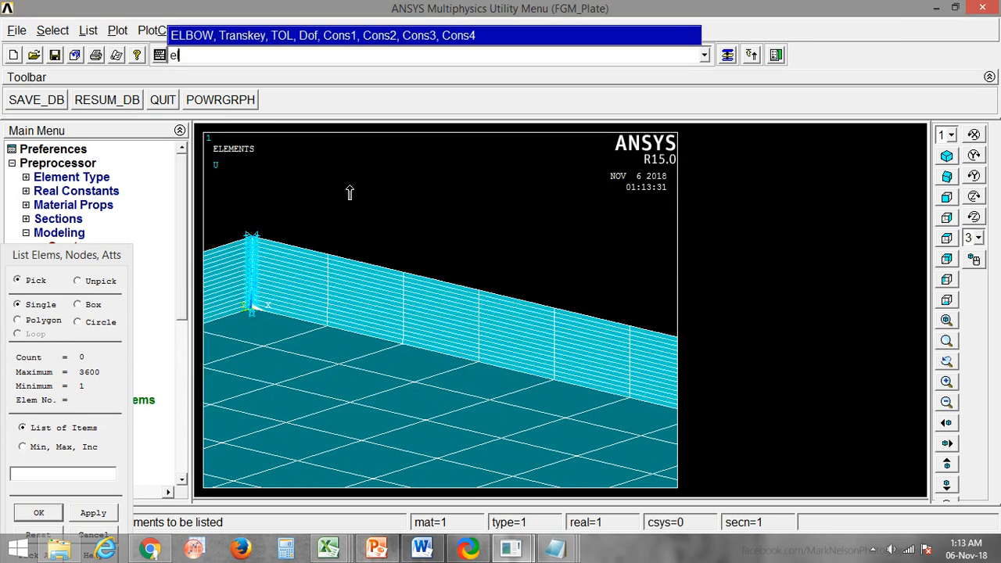
type("lis,p")
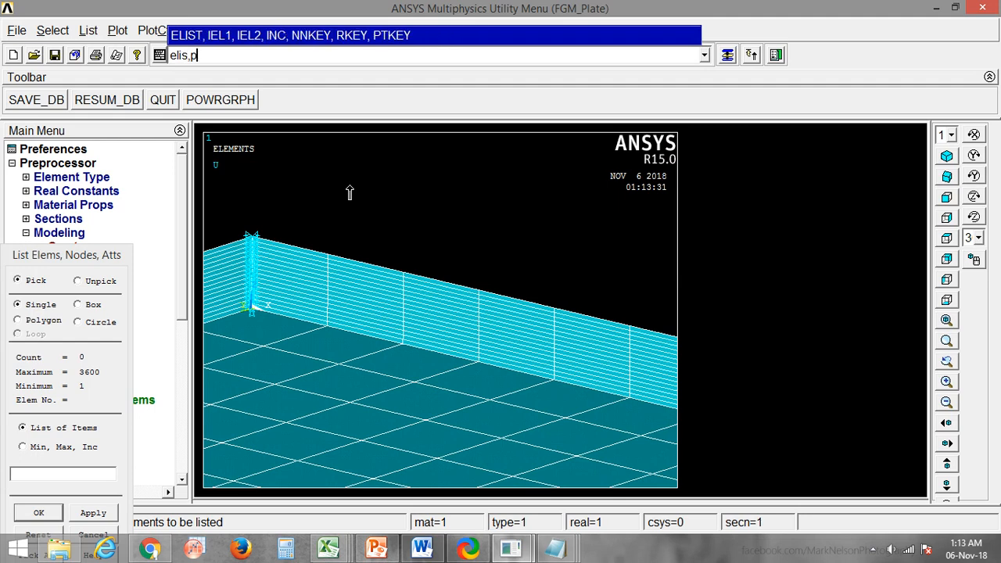
key("Return")
left_click(331, 344)
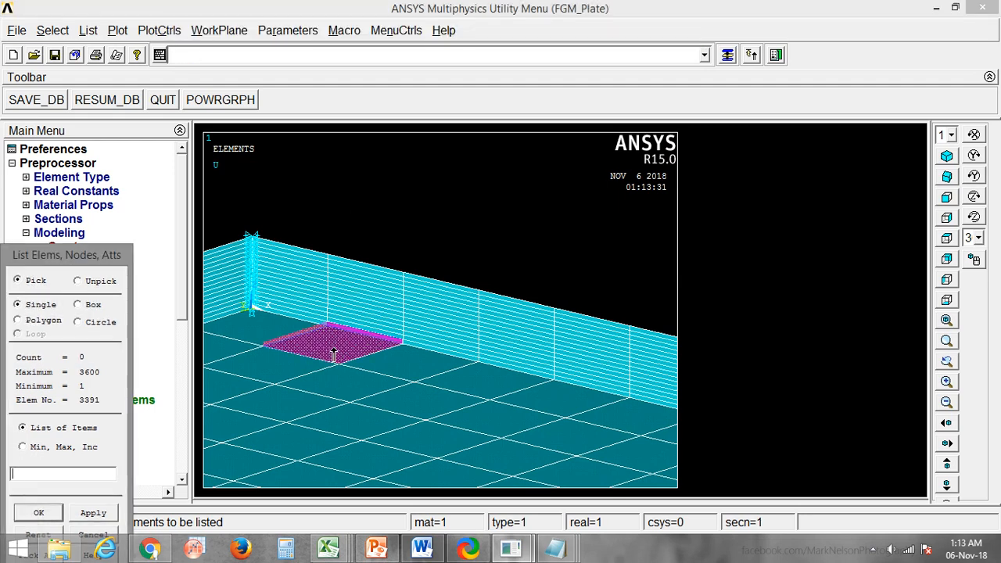
middle_click(507, 187)
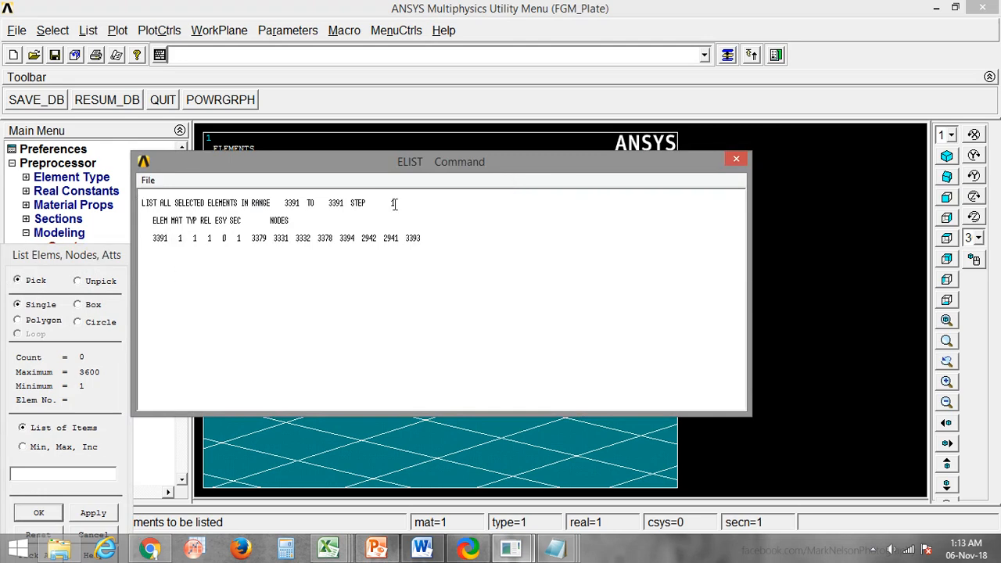
left_click(736, 159)
left_click_drag(373, 266, 377, 260)
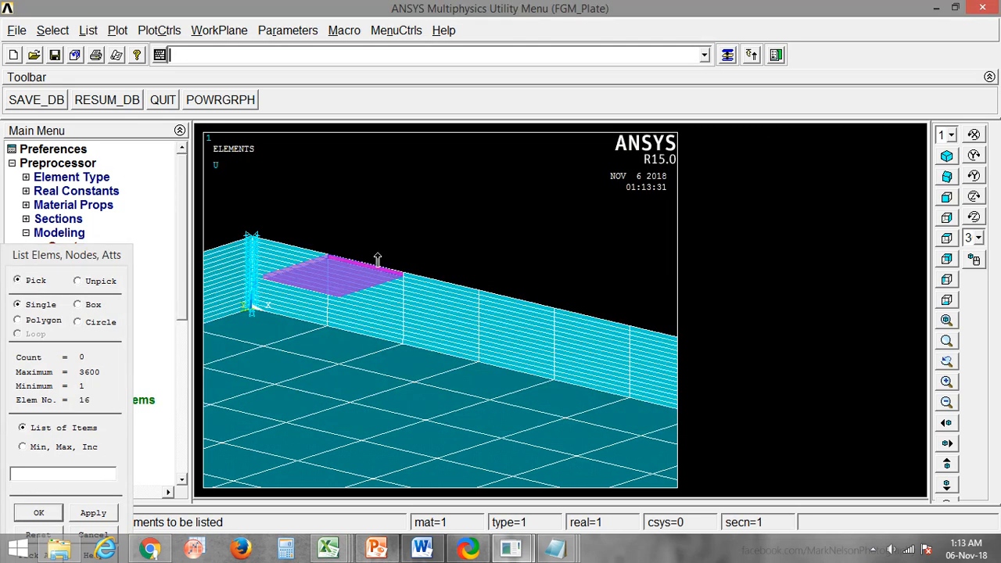
middle_click(423, 205)
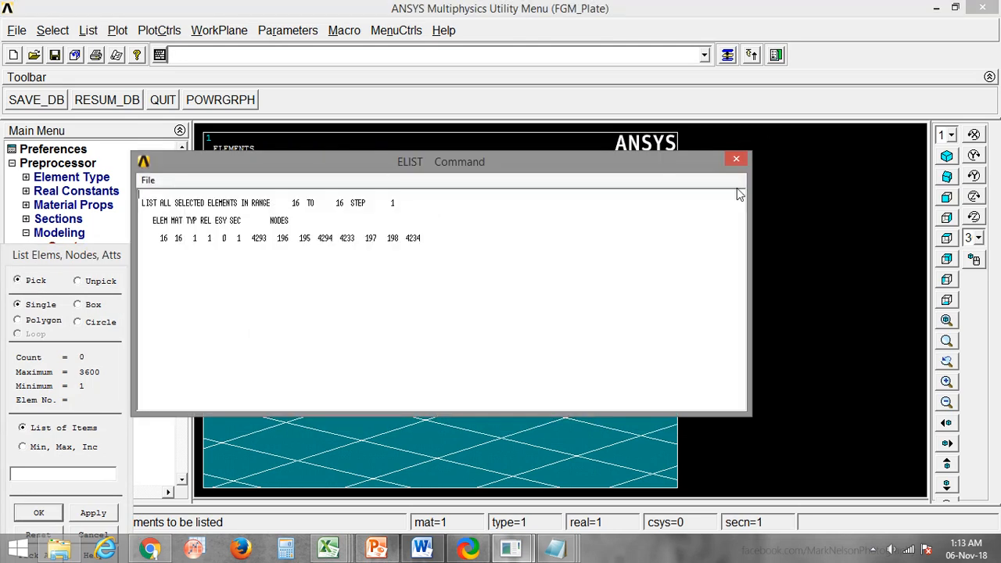
left_click(735, 160)
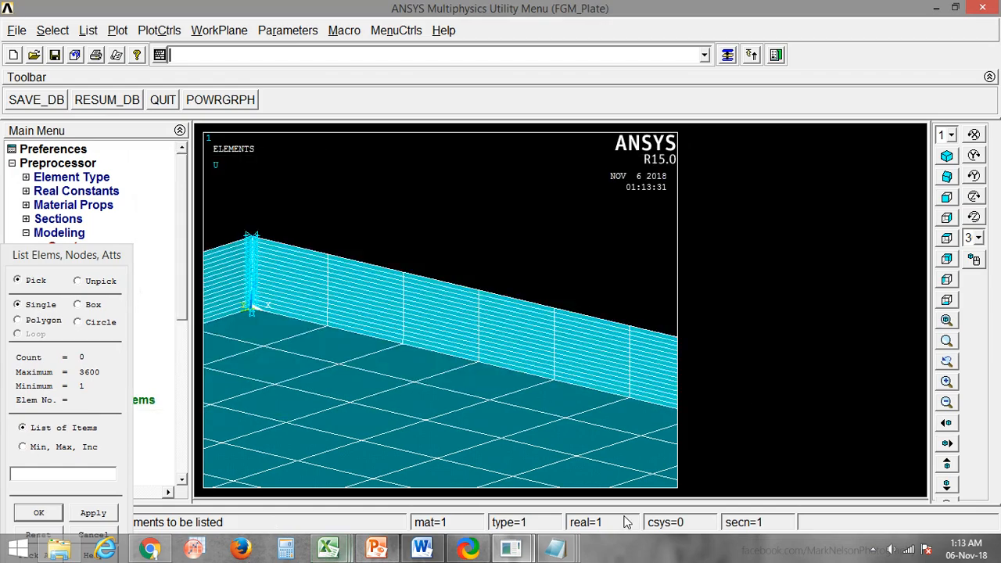
Step: Solve the thin plate's modal analysis with the Ansys_Macro commands from allsel,all to solve, using modopt,lanb,20 and mxpand,20, and accept executing the solve
mouse_move(555, 547)
mouse_move(312, 494)
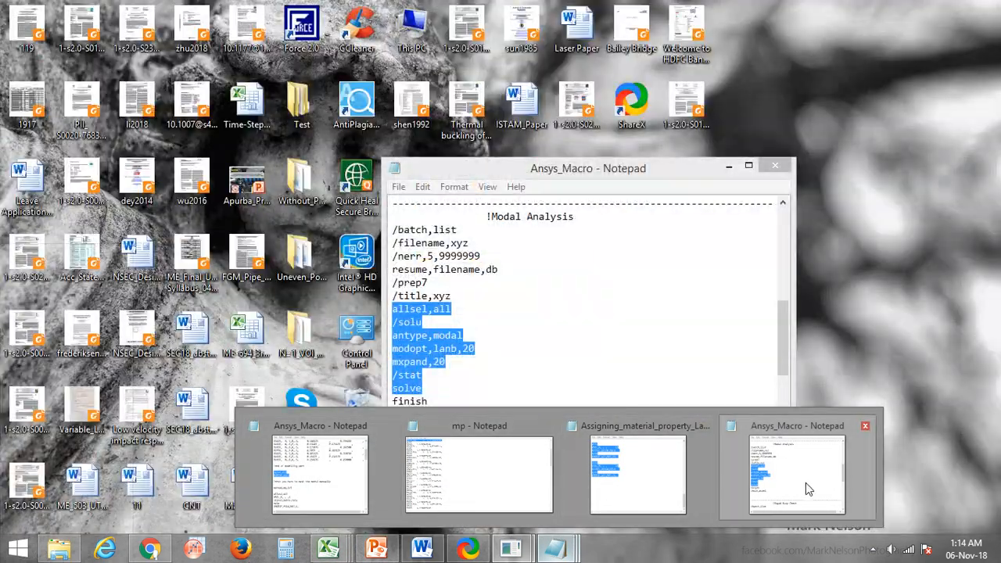
left_click(806, 482)
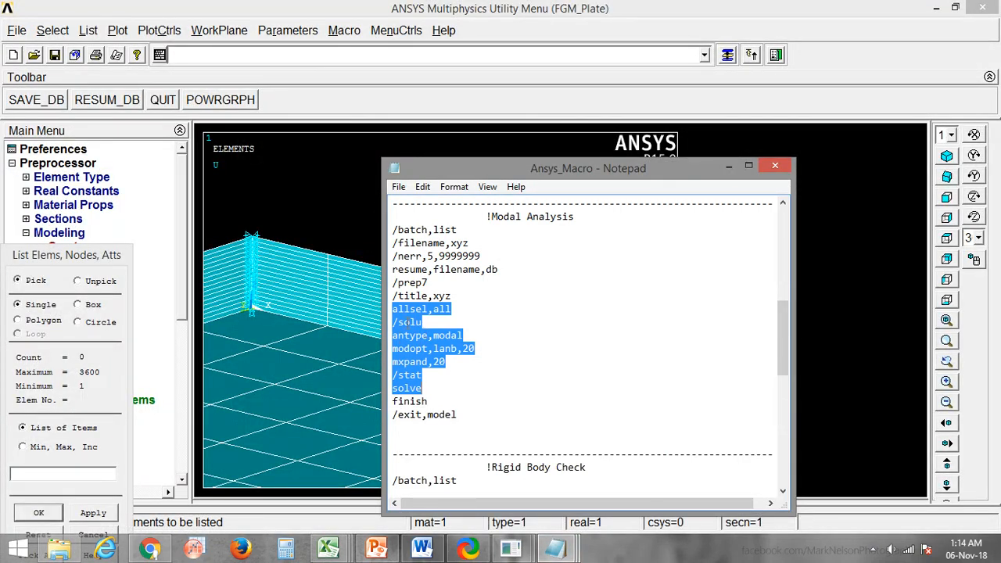
left_click(260, 55)
type("allsel,all/soluantype,modalmodopt,lanb,20mxpand,20/statsolve")
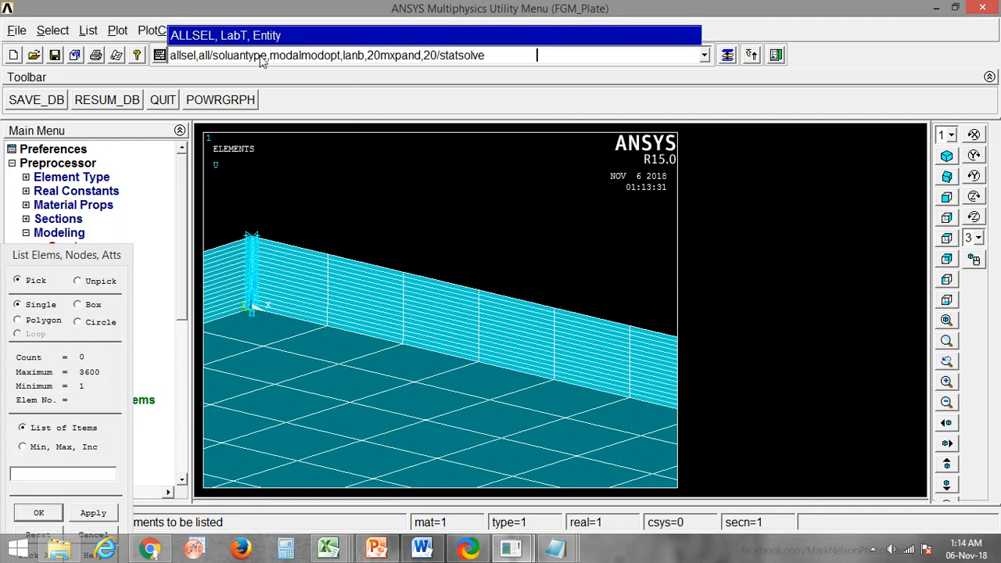
key("Return")
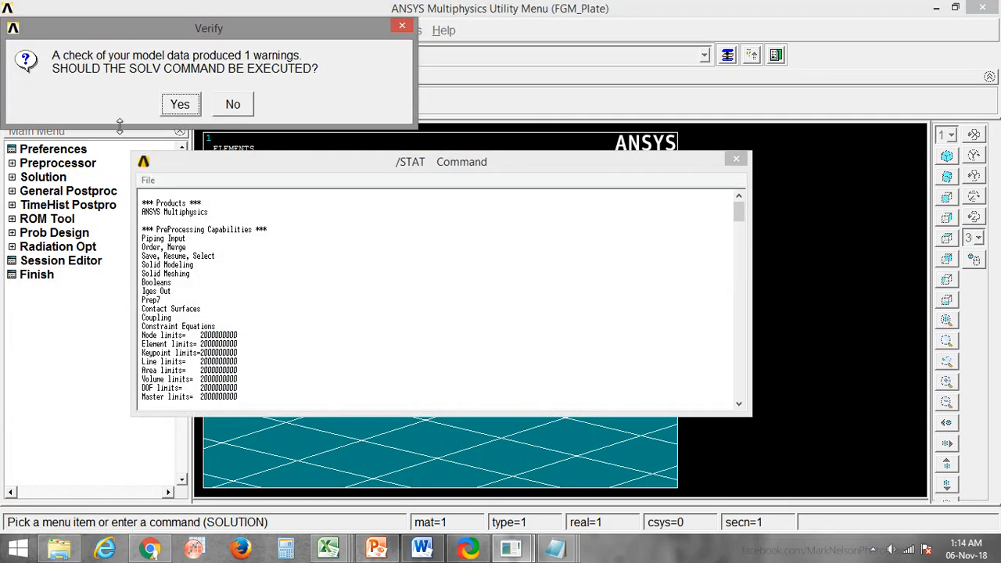
left_click(176, 105)
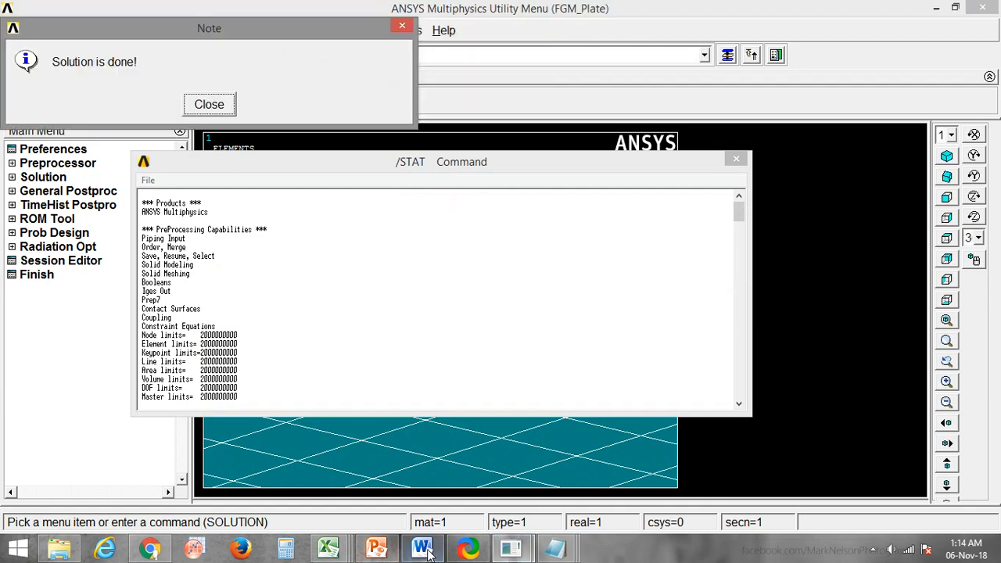
Step: Review the participation factors and the Block Lanczos frequency list for the 20 modes in the Mechanical APDL output window
left_click(510, 549)
left_click(418, 478)
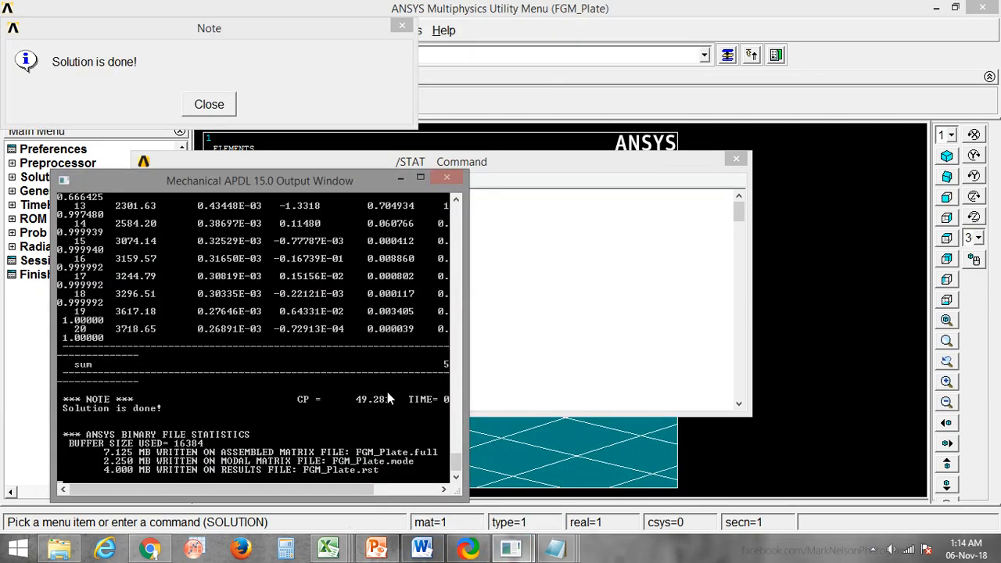
scroll(300, 381, "up", 9)
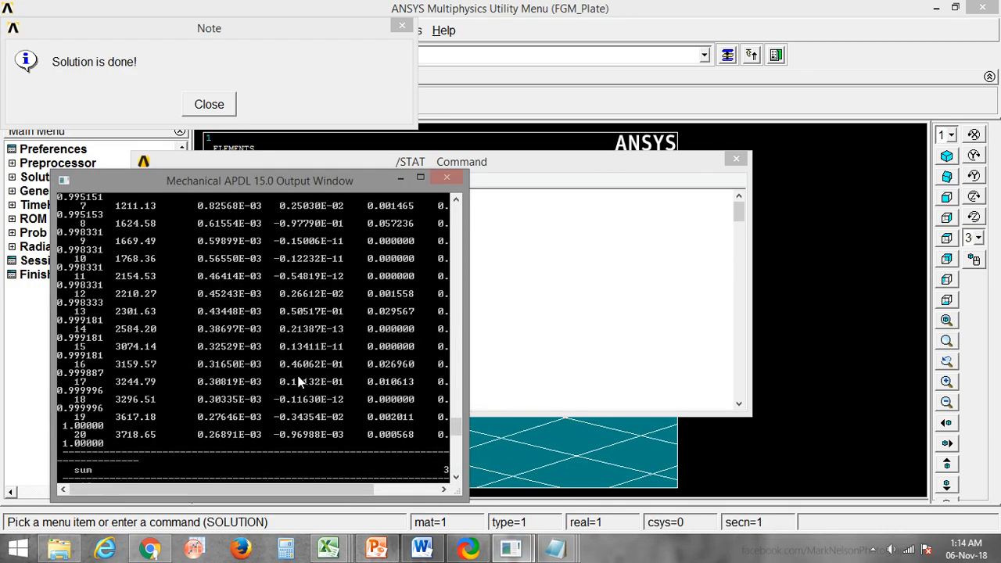
scroll(295, 373, "up", 15)
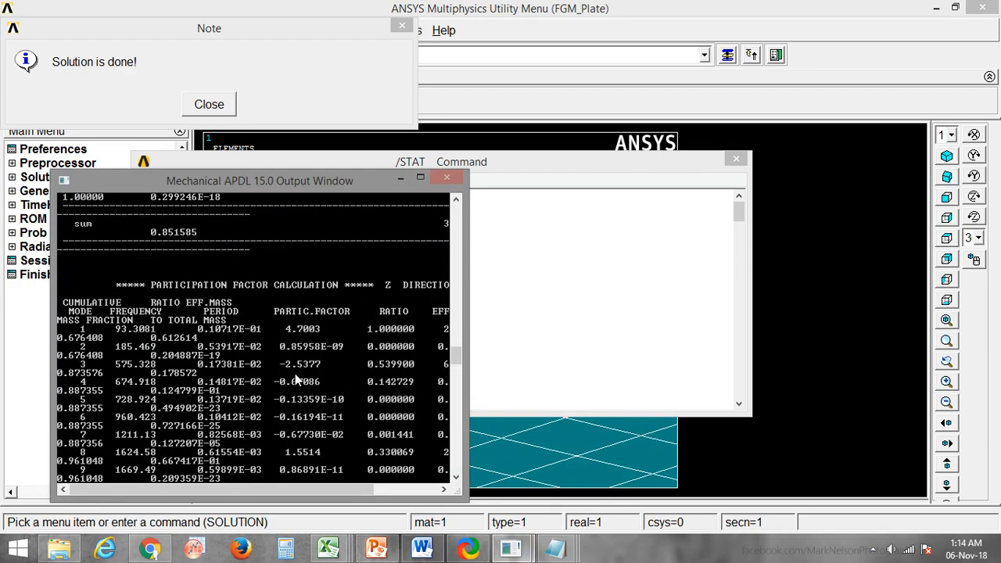
scroll(294, 372, "up", 12)
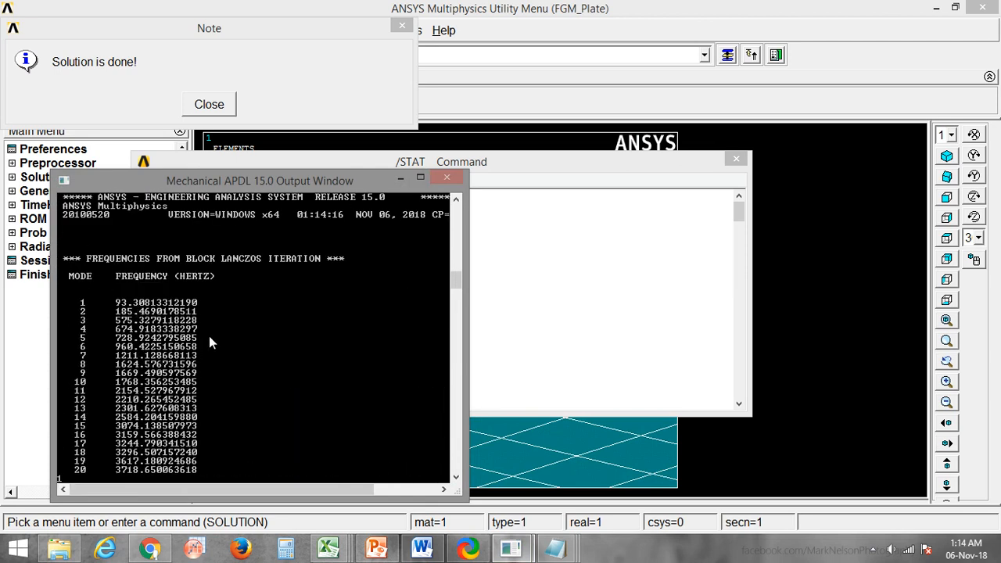
Step: Switch to the FGM_Property_calculation_16layer workbook in Excel and examine the exponent N and the layerwise E, NU, RHO and G table
mouse_move(529, 555)
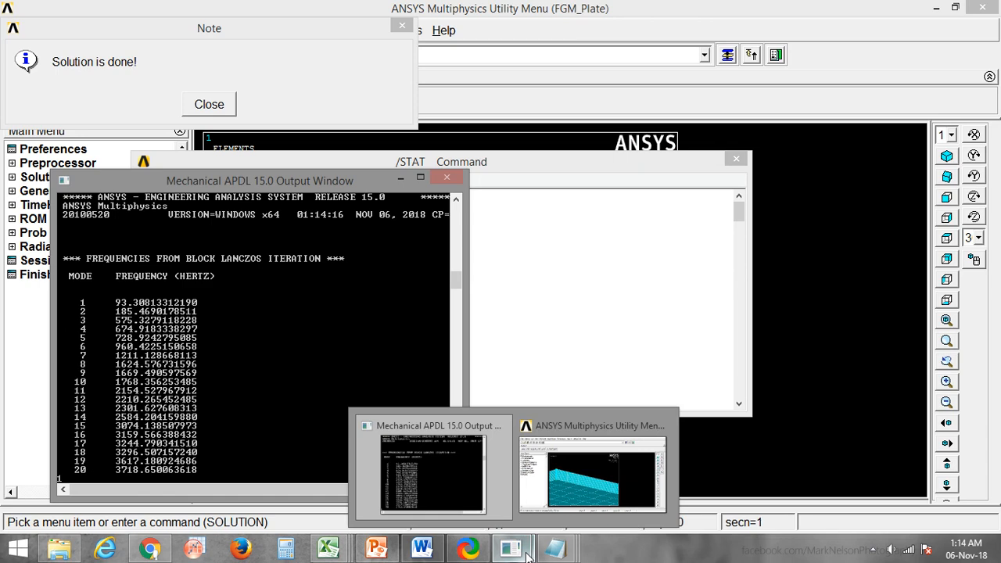
mouse_move(328, 549)
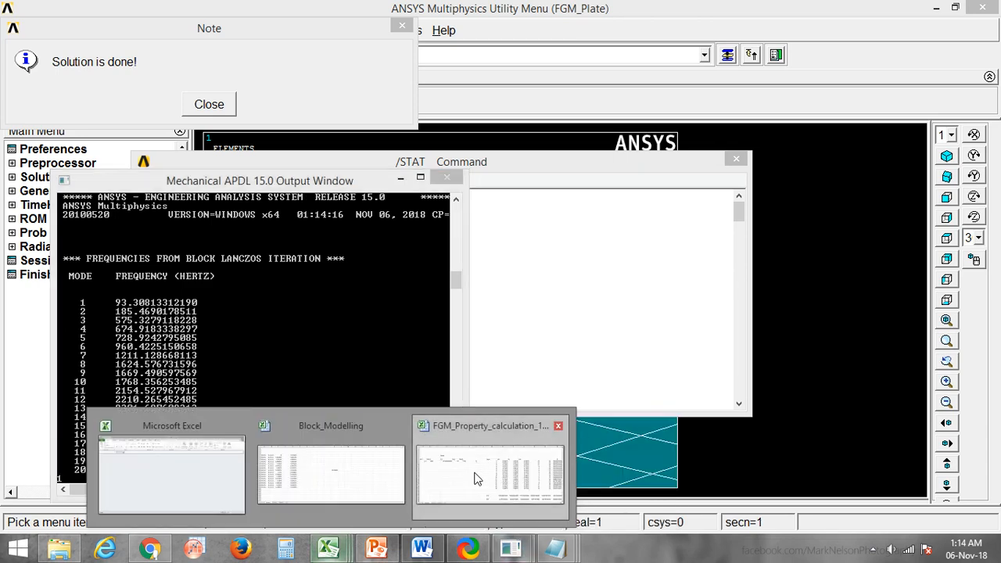
left_click(477, 479)
left_click(410, 238)
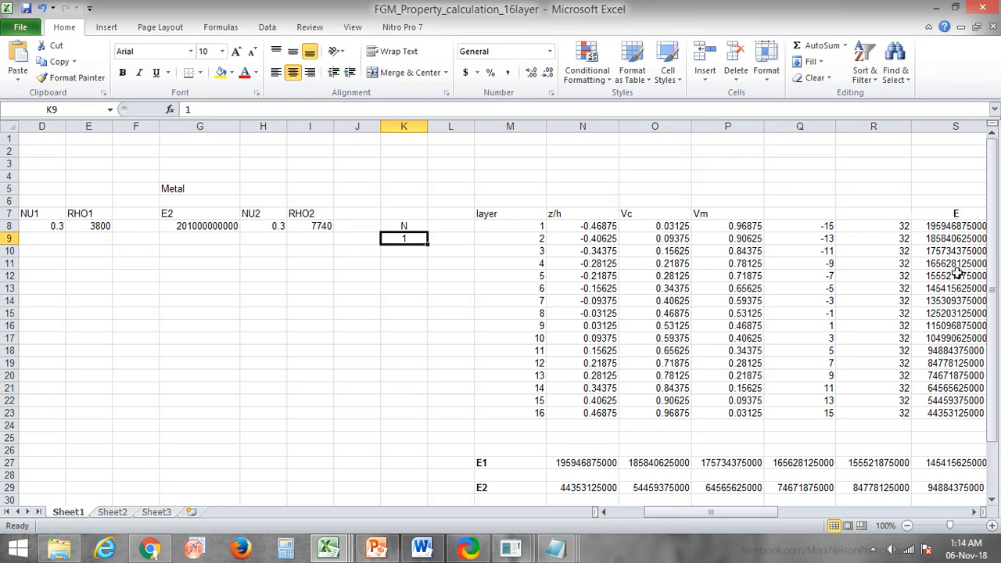
left_click_drag(729, 512, 817, 511)
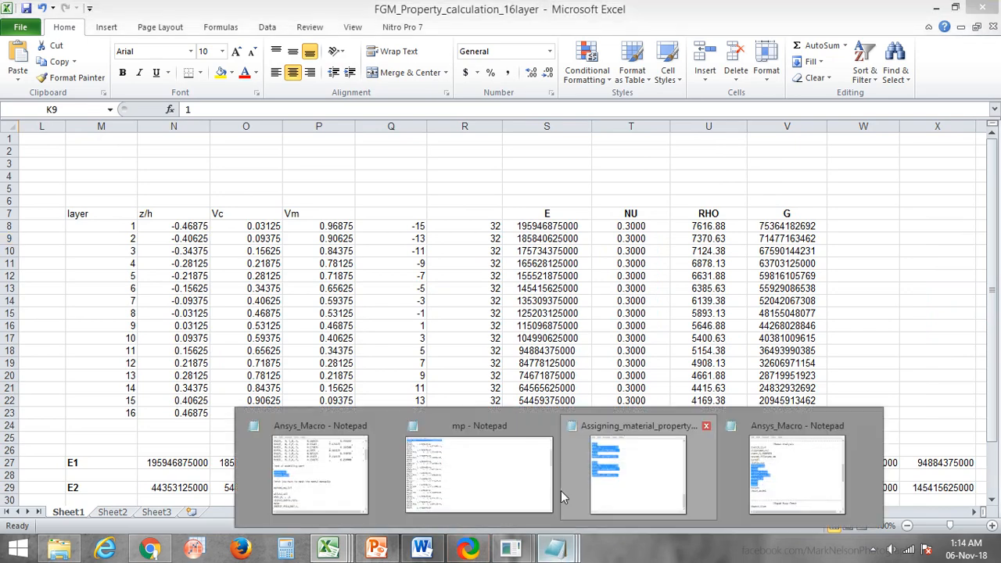
Step: Check the Assigning_material_property_Layerwise commands and the MPDATA entries at the start of the mp file in Notepad
left_click(625, 477)
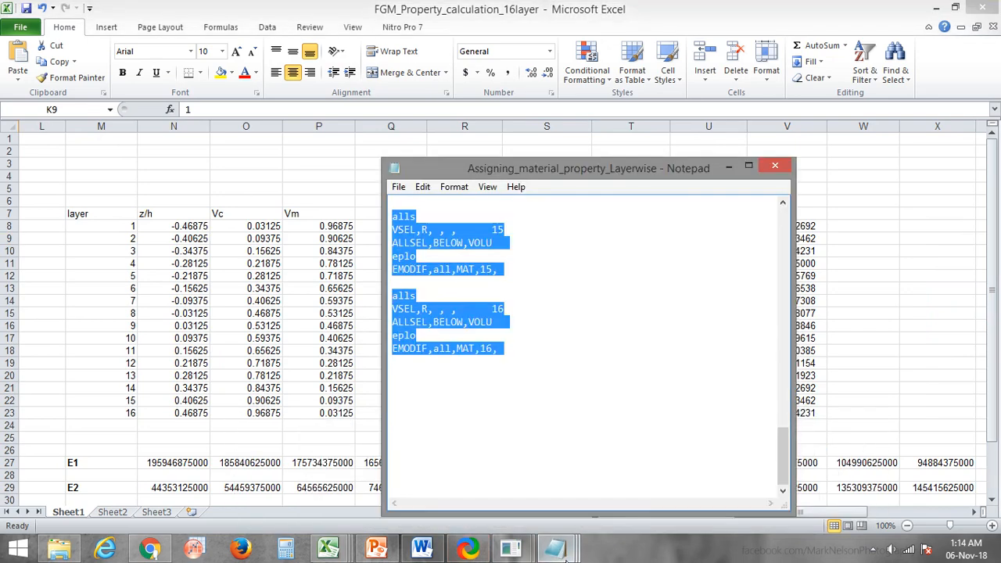
mouse_move(555, 549)
left_click(519, 464)
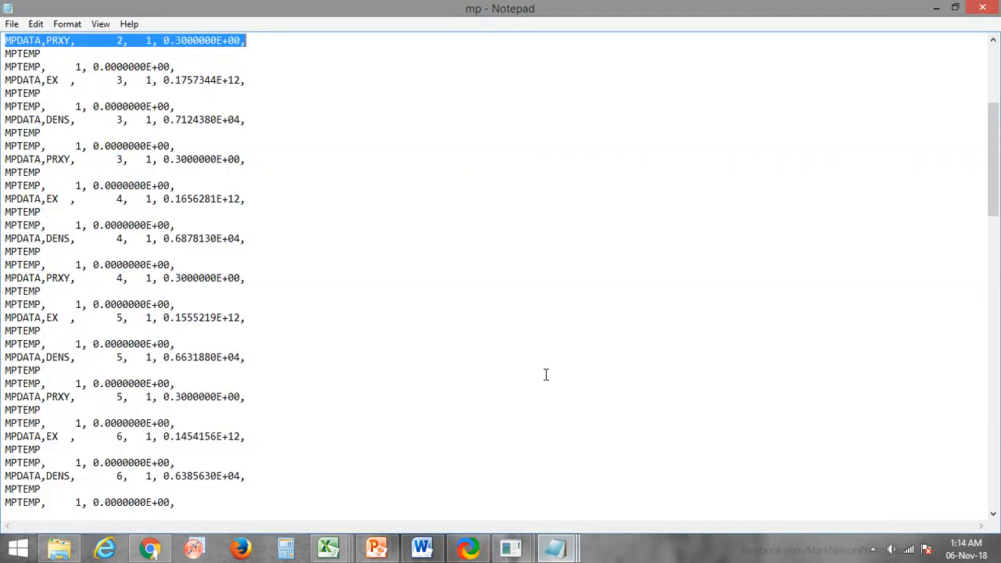
scroll(546, 375, "up", 6)
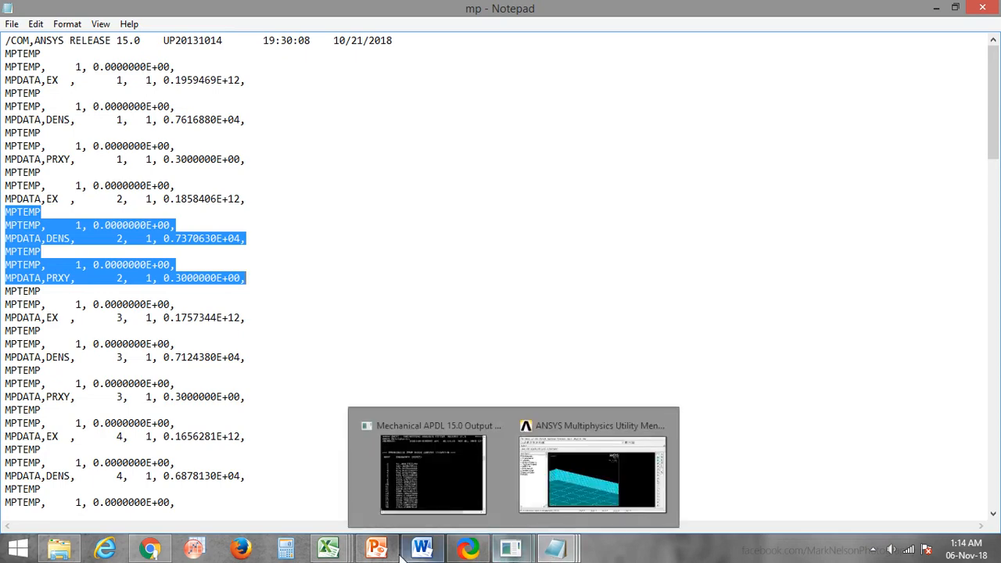
Step: Consult the FGM distribution laws slide in PowerPoint, and the stainless steel properties and plate geometry of Case 1 in the Simulation Conditions Word document
left_click(373, 553)
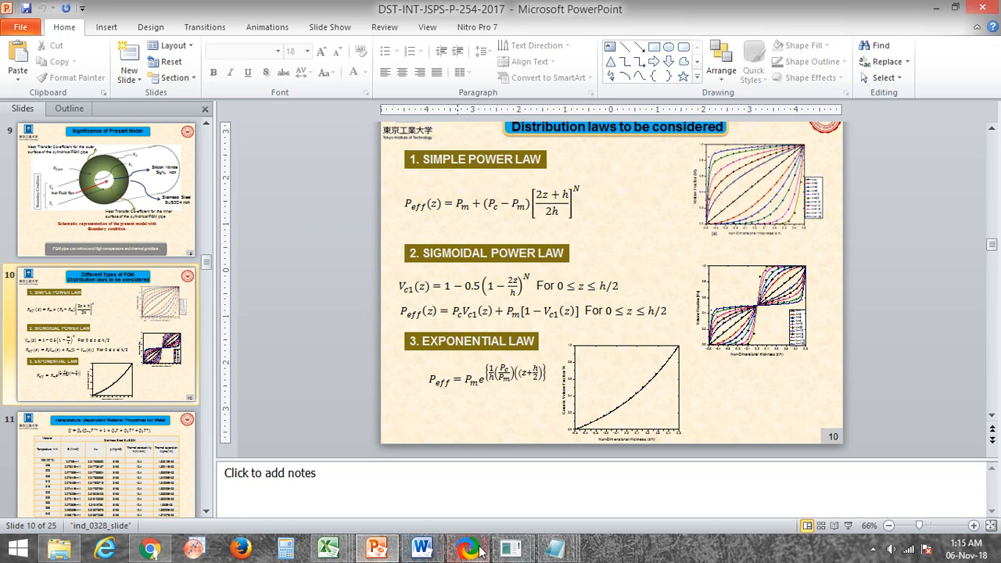
left_click(423, 550)
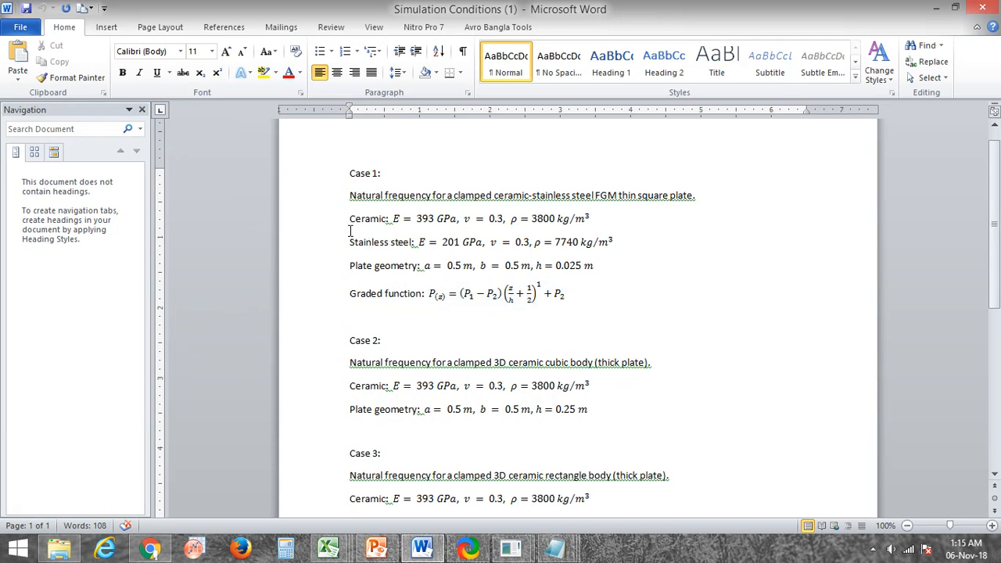
left_click_drag(349, 241, 596, 264)
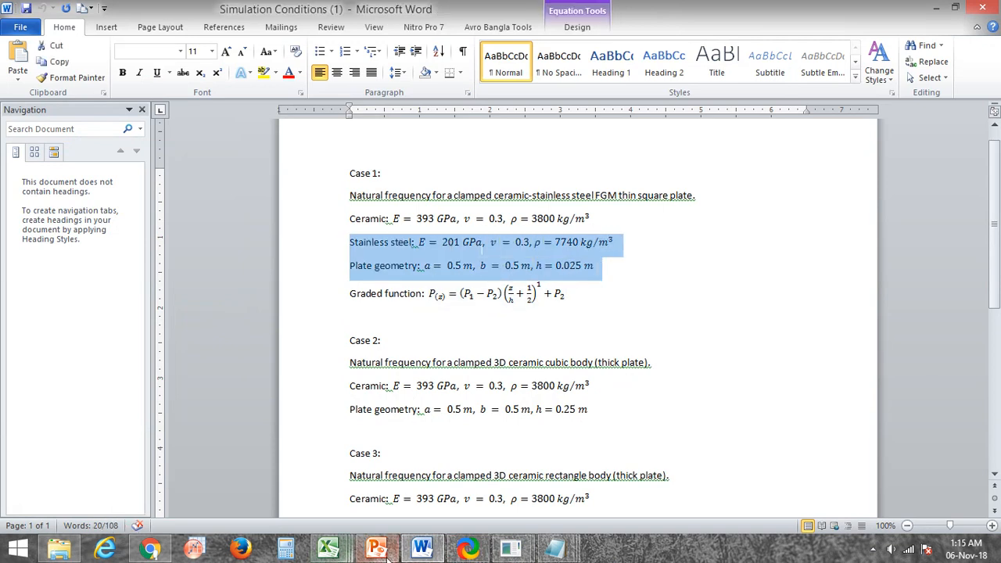
Step: Return to the FGM_Property_calculation_16layer workbook in Excel and examine the ceramic and metal input properties
left_click(342, 539)
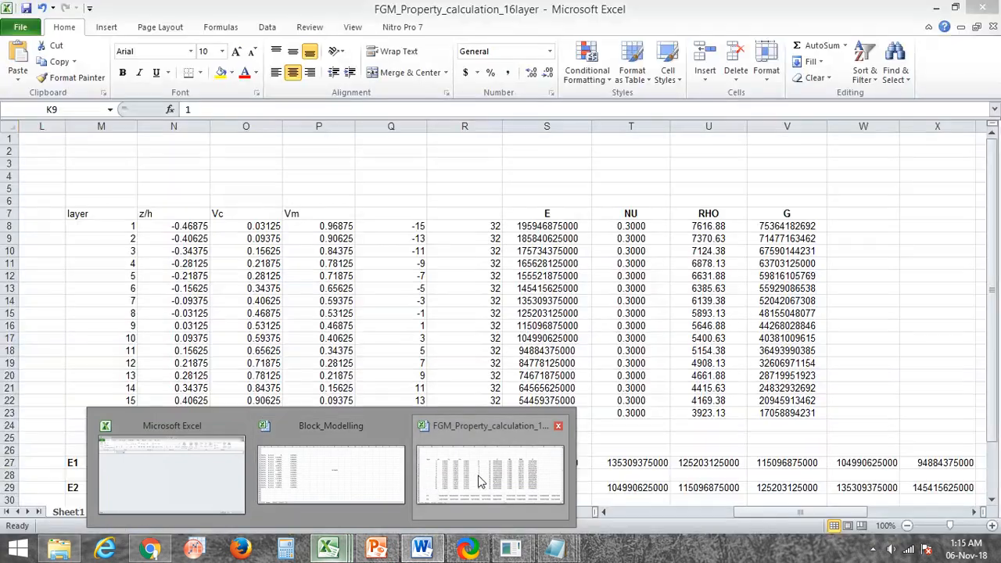
left_click(482, 482)
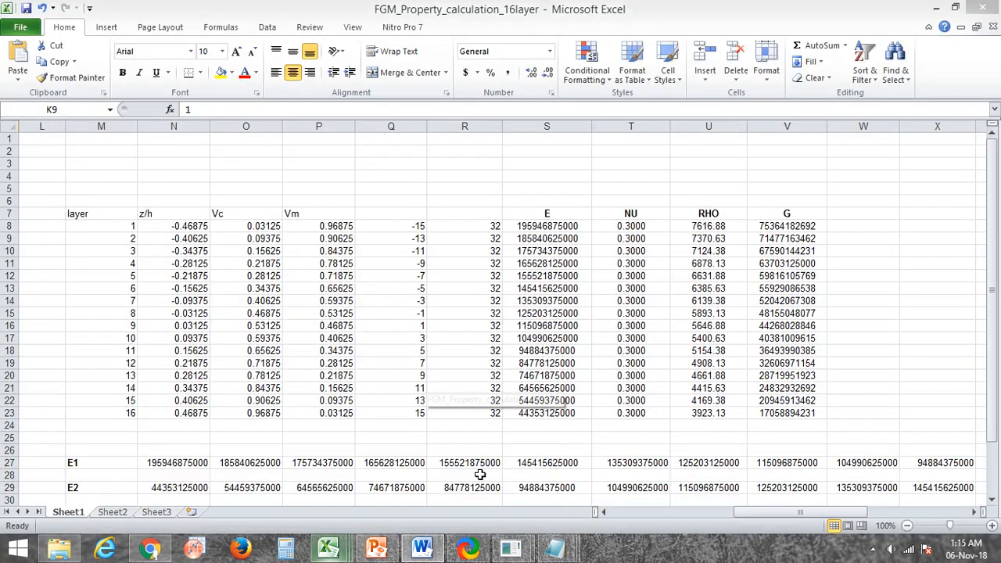
mouse_move(328, 547)
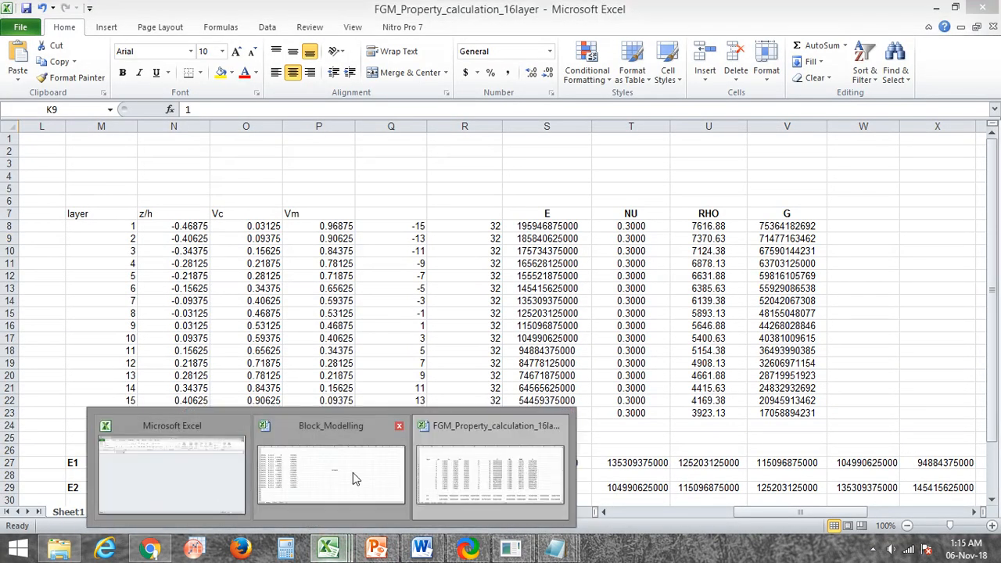
mouse_move(351, 472)
left_click(461, 470)
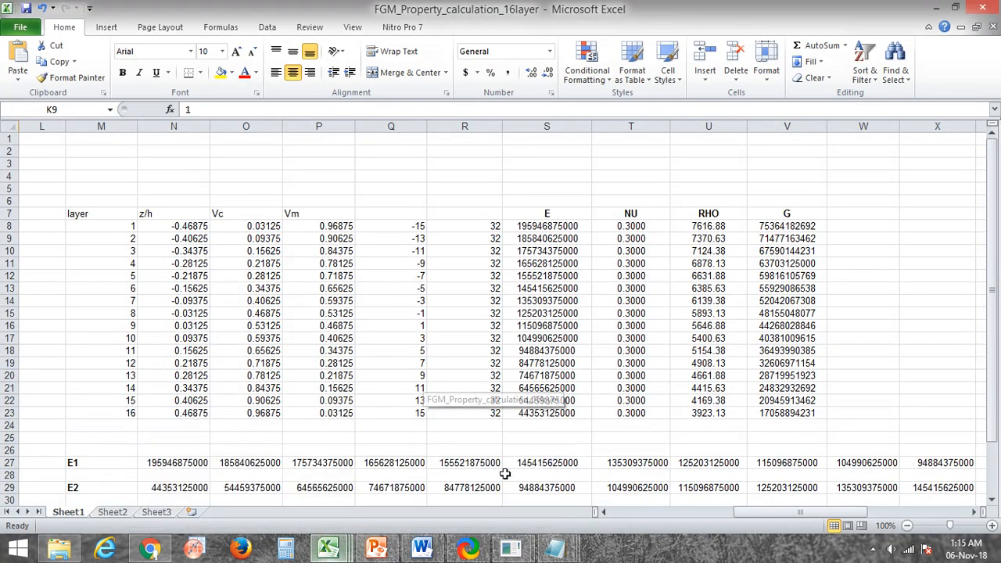
left_click_drag(799, 511, 677, 511)
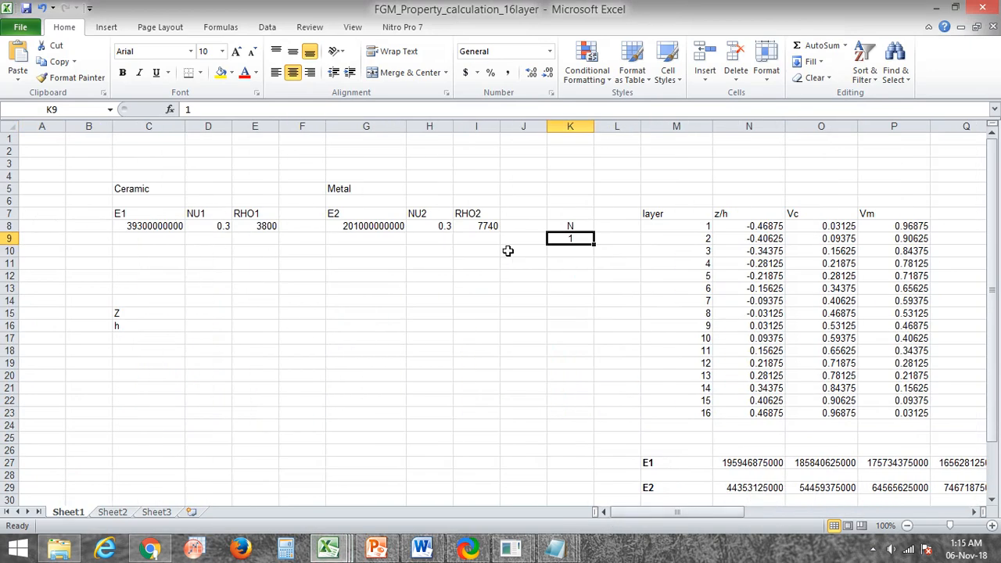
Step: Switch back to the ANSYS Multiphysics window and close the solution completion note
left_click(521, 554)
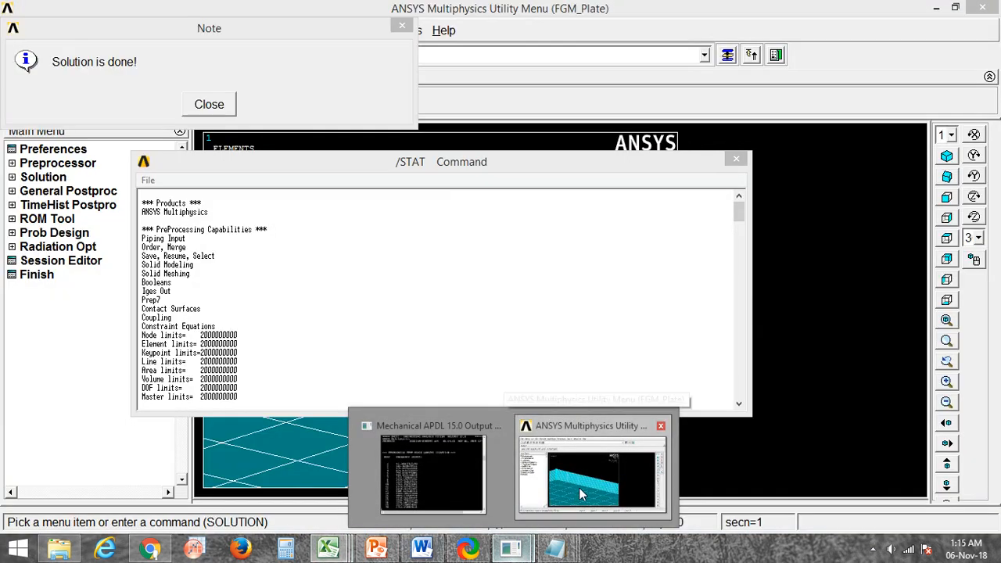
left_click(579, 487)
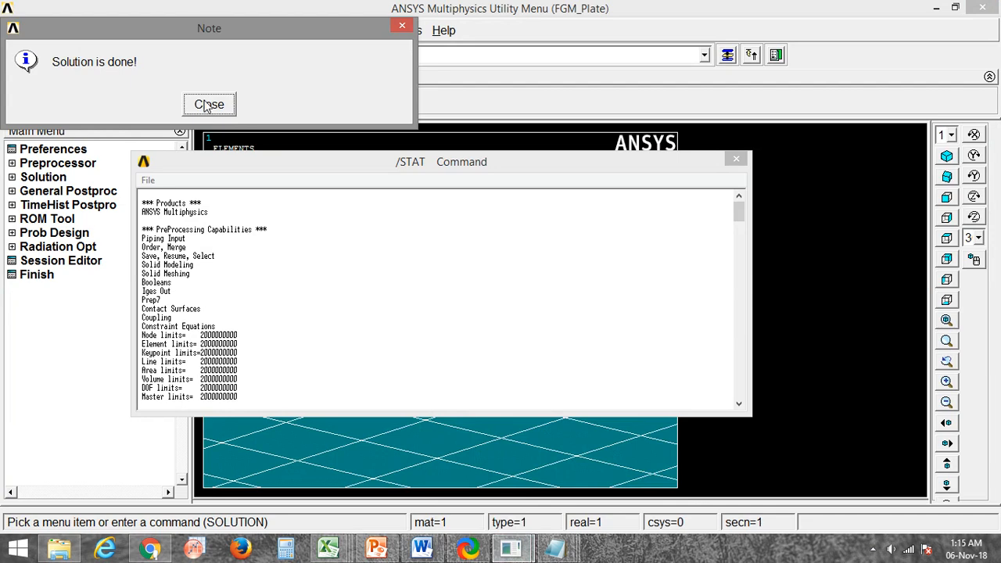
left_click(210, 112)
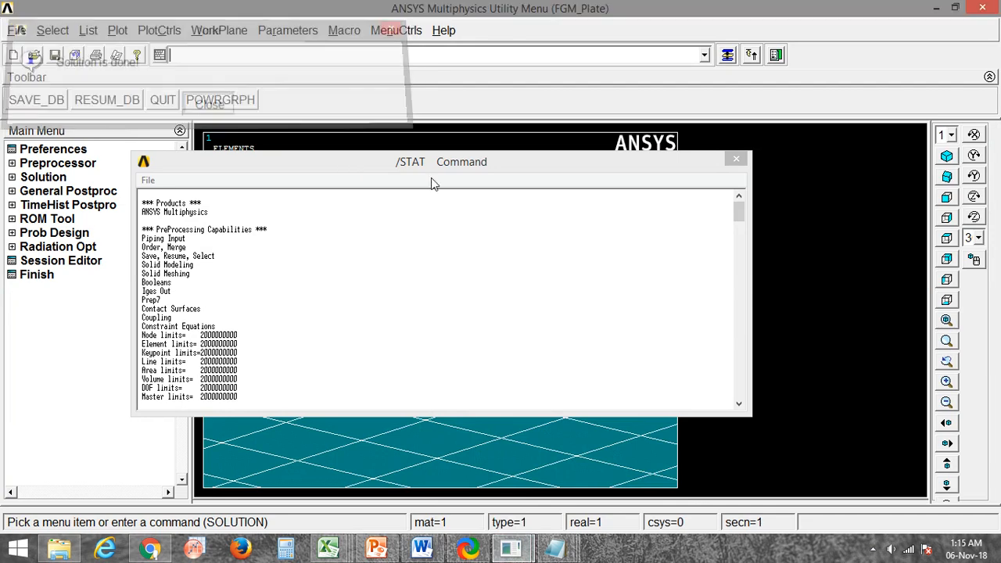
Step: Close the /STAT command listing, then fit the whole meshed plate in view and rotate it to face its layered side
left_click(736, 161)
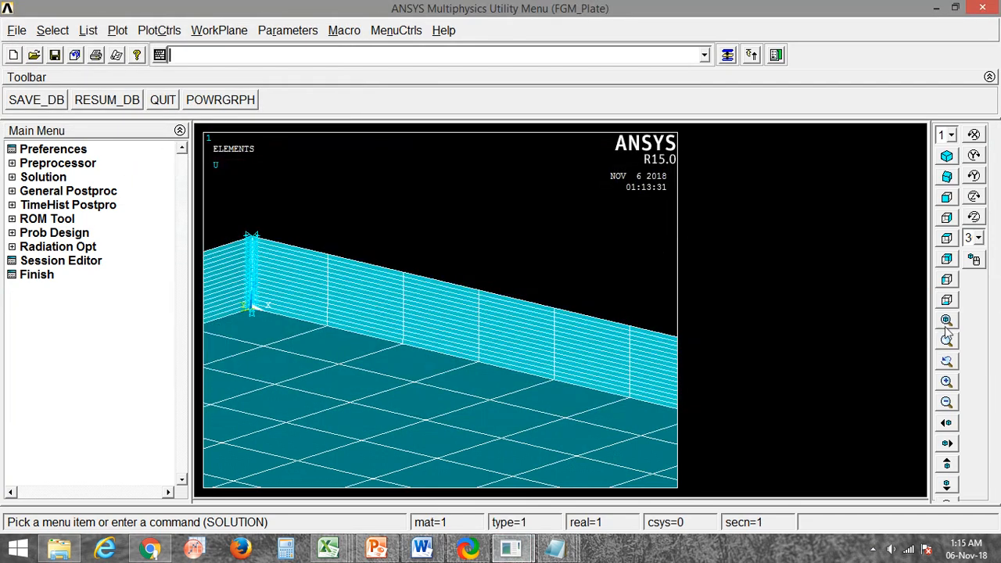
left_click(947, 318)
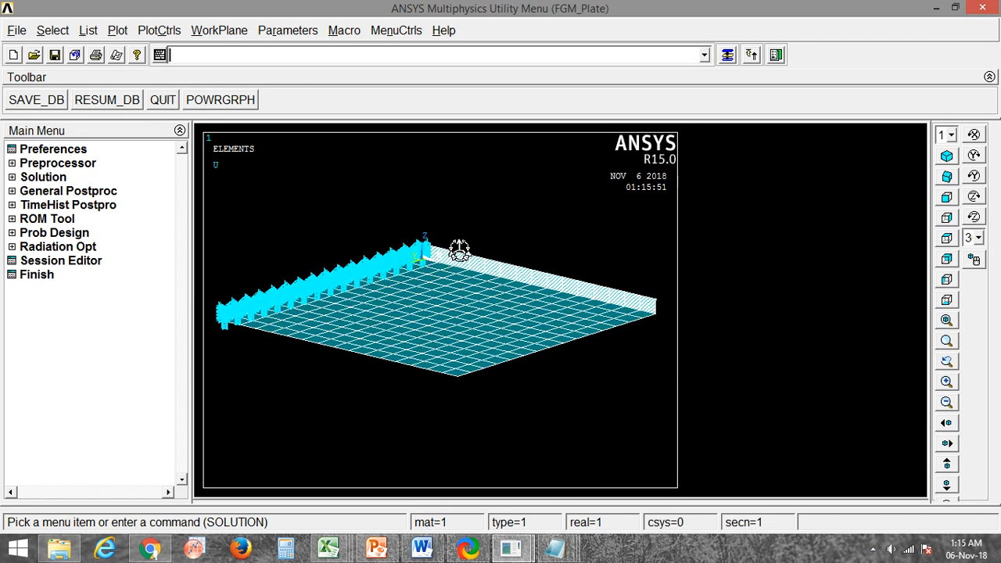
right_click_drag(459, 251, 420, 306, "ctrl")
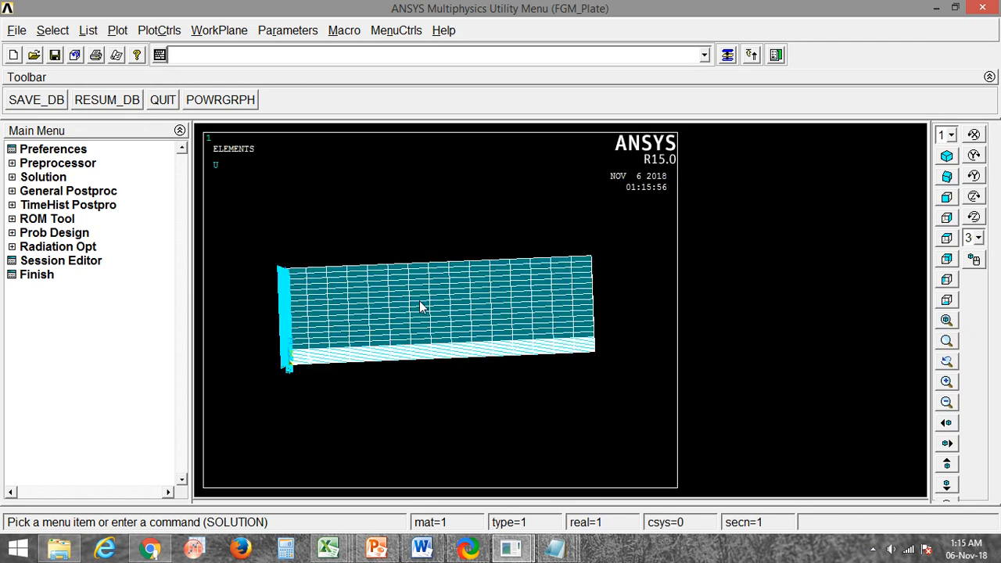
Step: Review the modal frequencies in the FGM_Plate.rst results file and read in data set 1
left_click(59, 194)
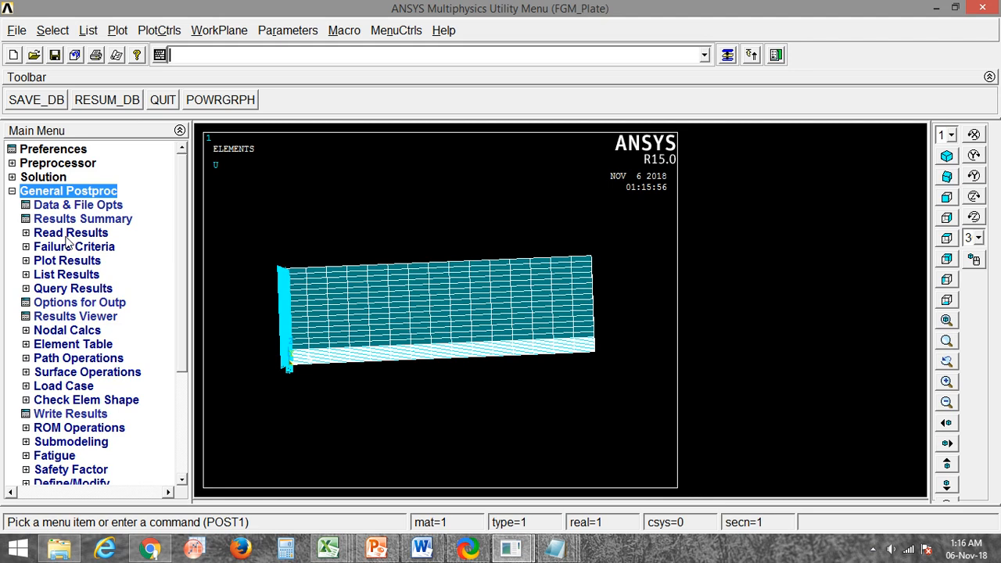
left_click(67, 234)
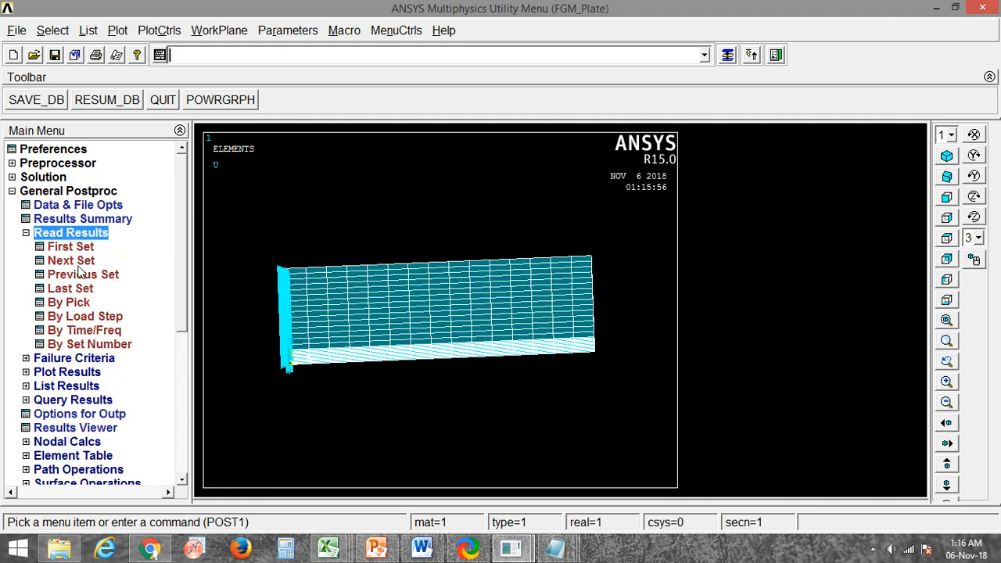
left_click(78, 305)
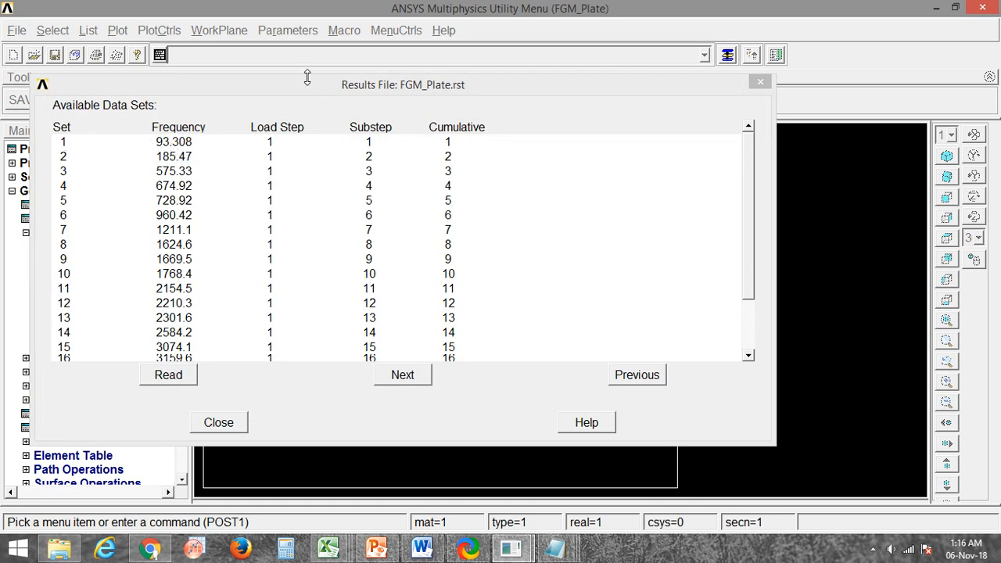
left_click_drag(329, 81, 793, 116)
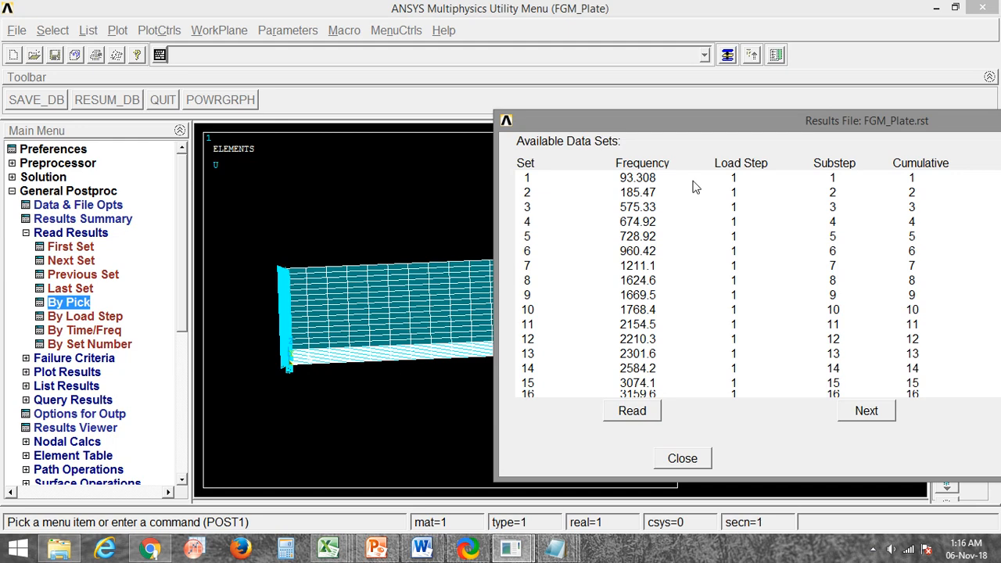
left_click_drag(710, 124, 337, 83)
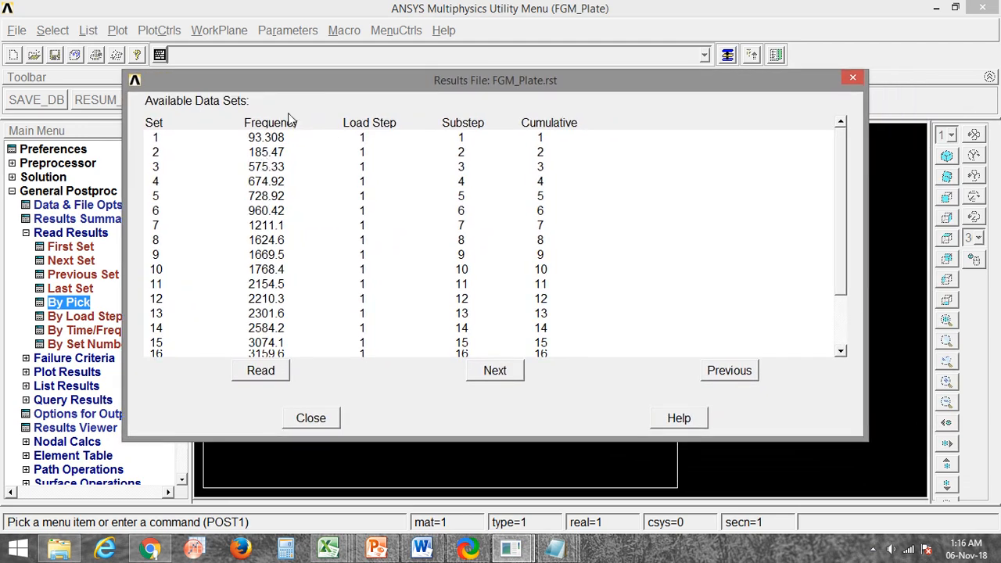
left_click(265, 139)
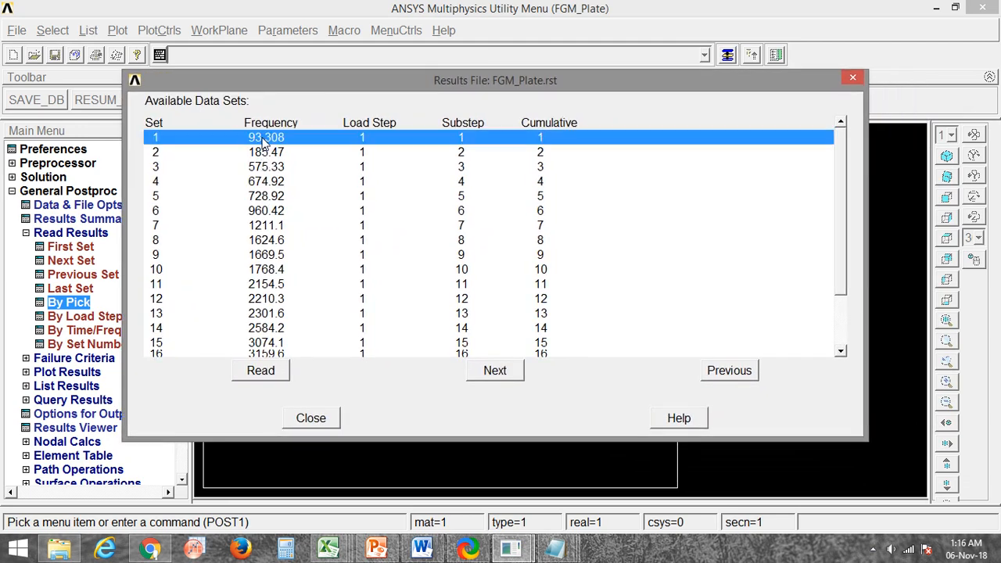
left_click(263, 371)
left_click(312, 419)
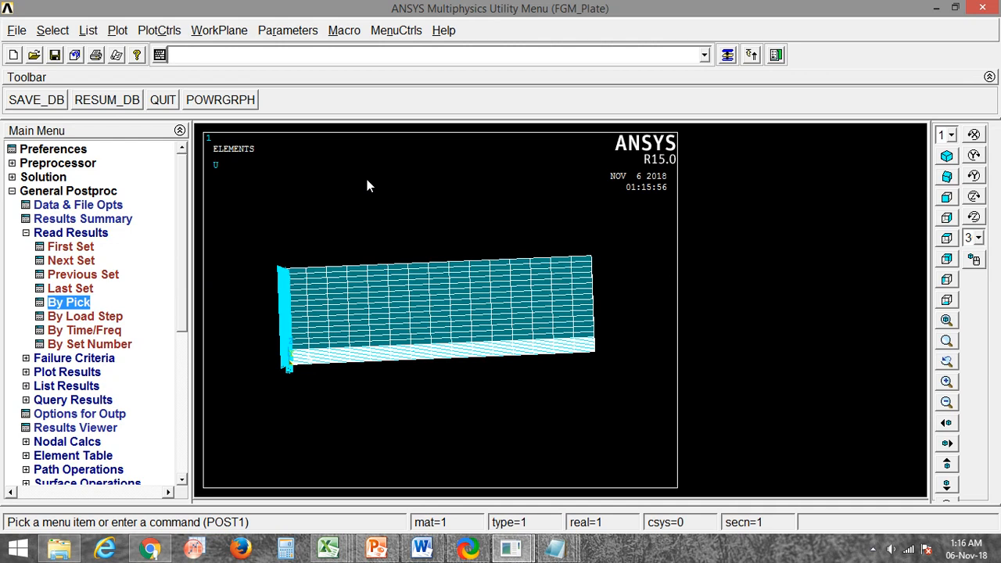
Step: Plot the nodal contour of the Z-component of displacement for the first mode, with the deformed shape only
left_click(68, 372)
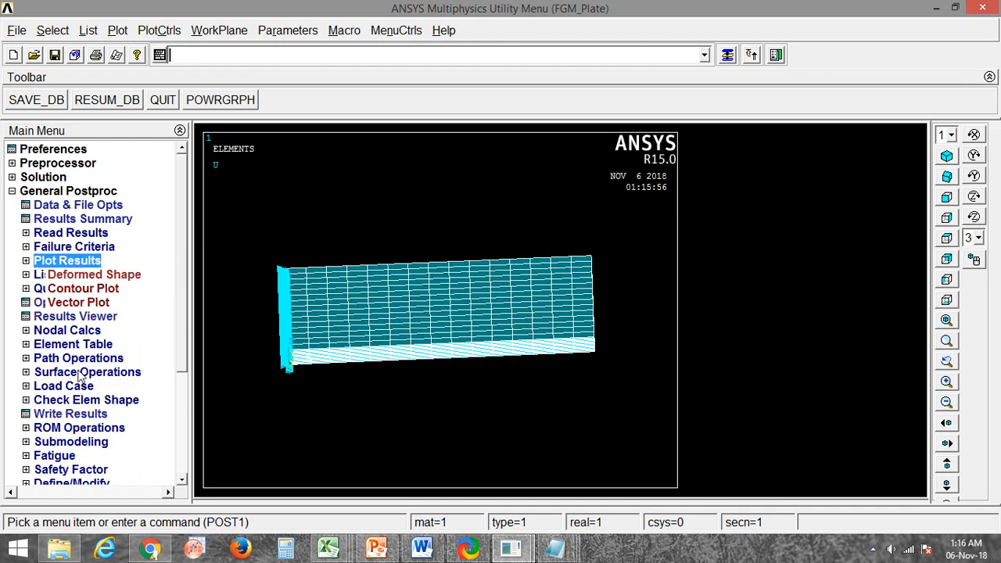
left_click(95, 289)
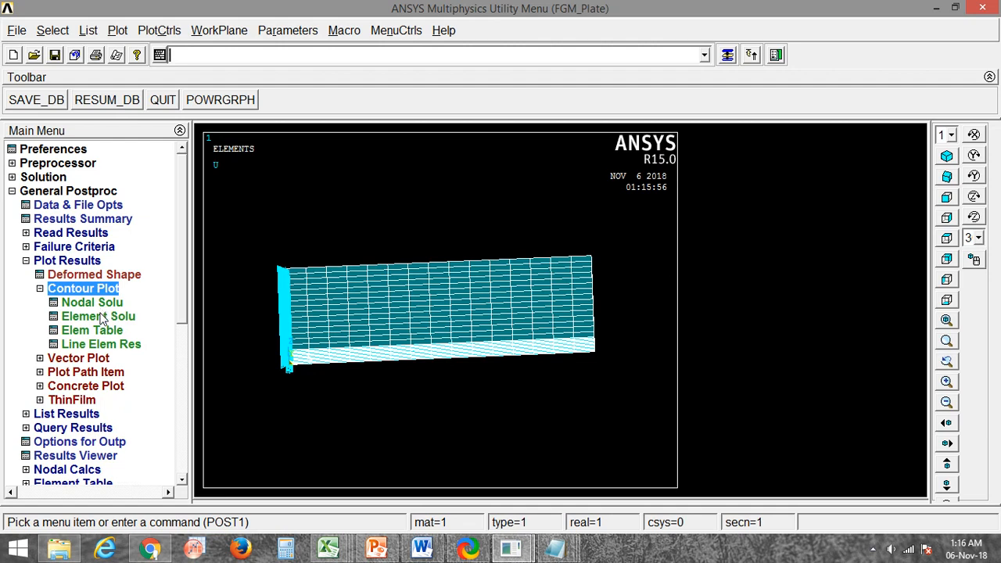
left_click(102, 304)
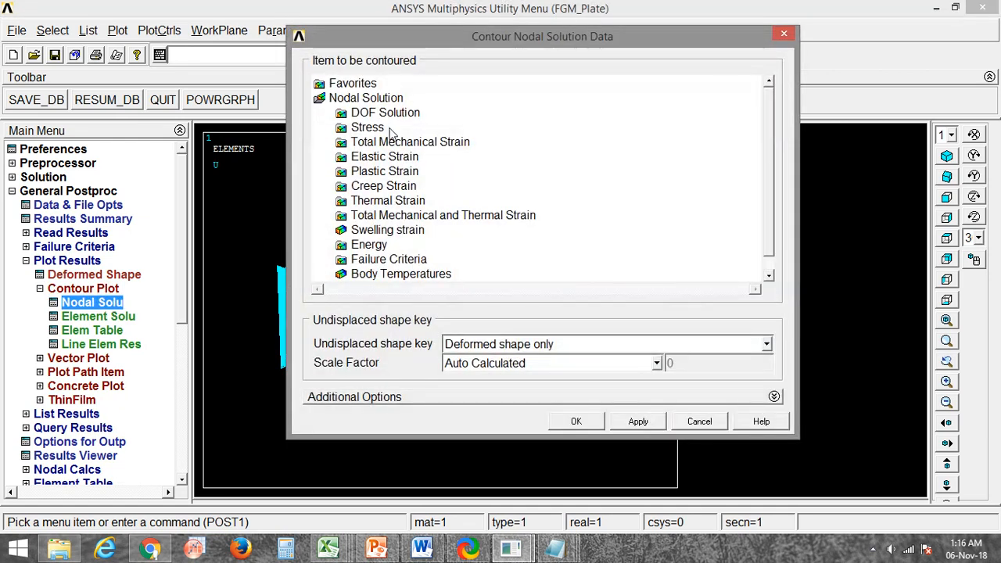
left_click(391, 116)
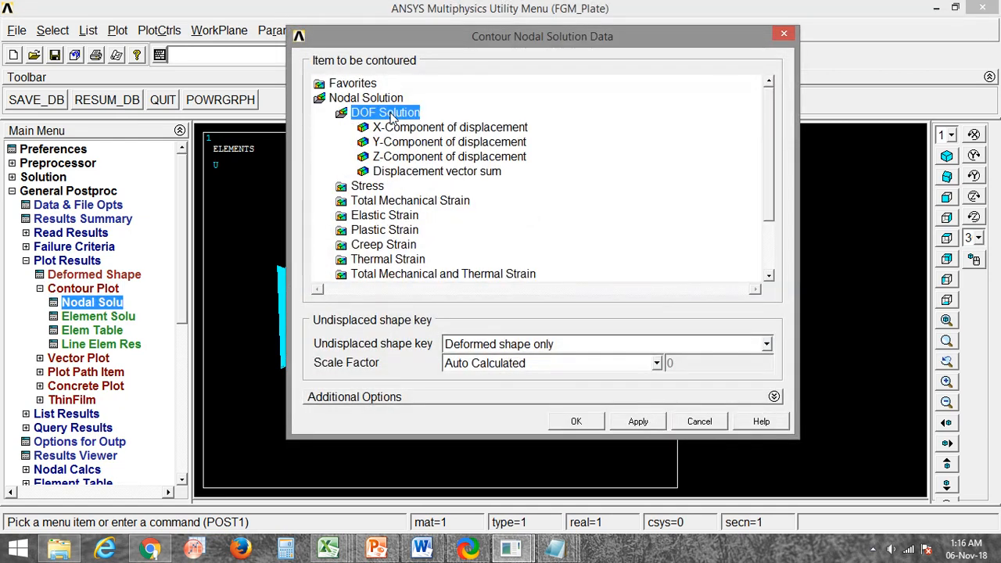
left_click(430, 159)
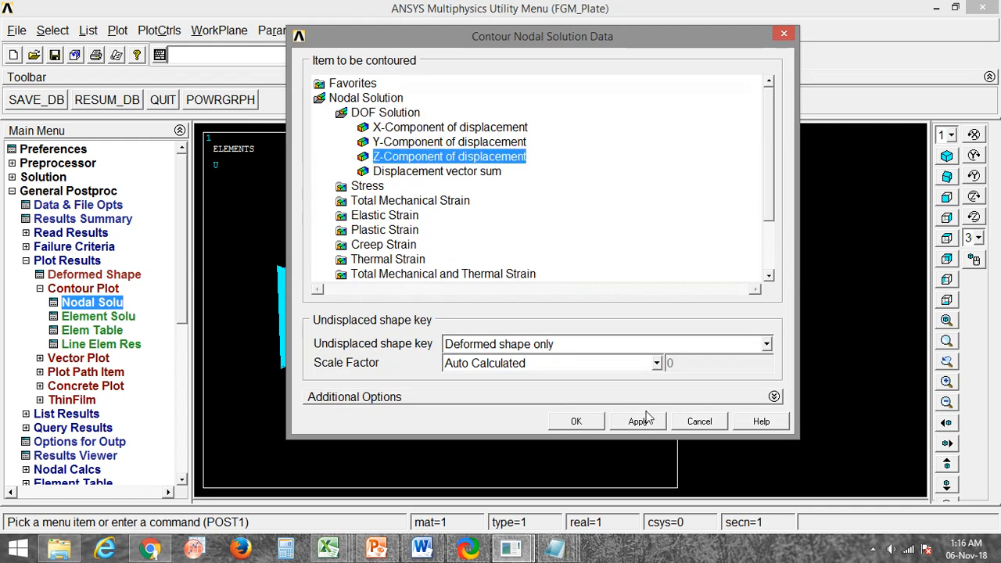
left_click(582, 426)
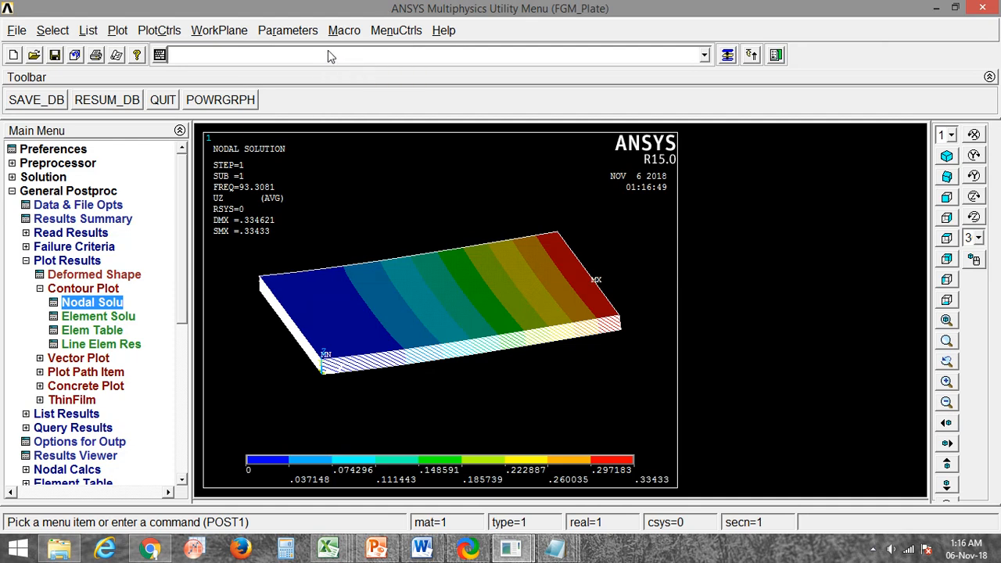
left_click(79, 304)
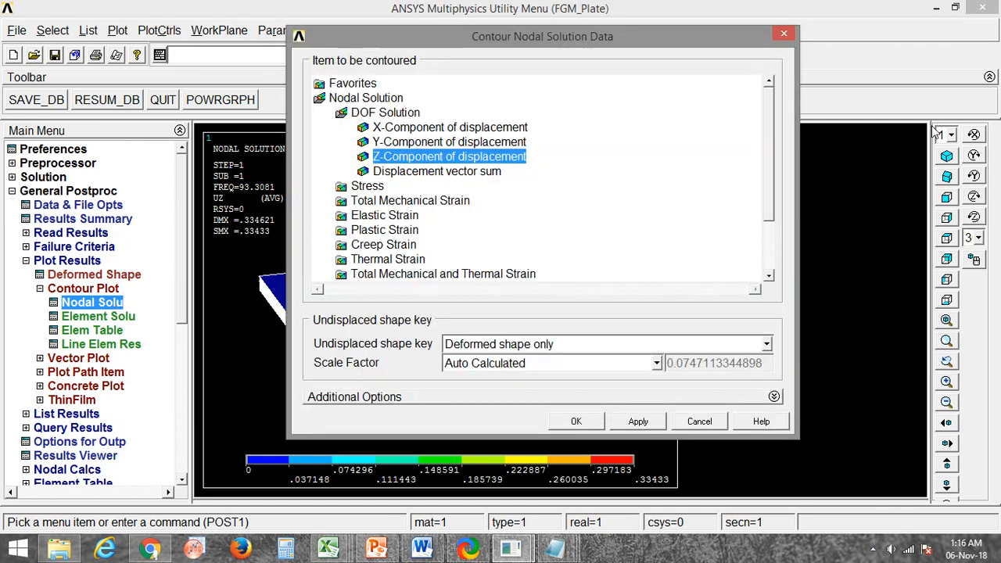
left_click(699, 421)
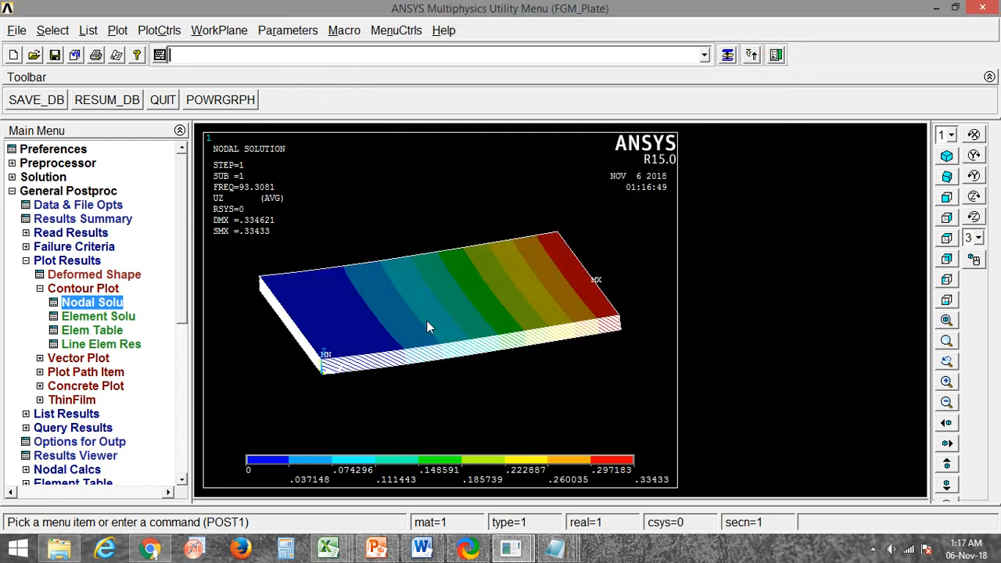